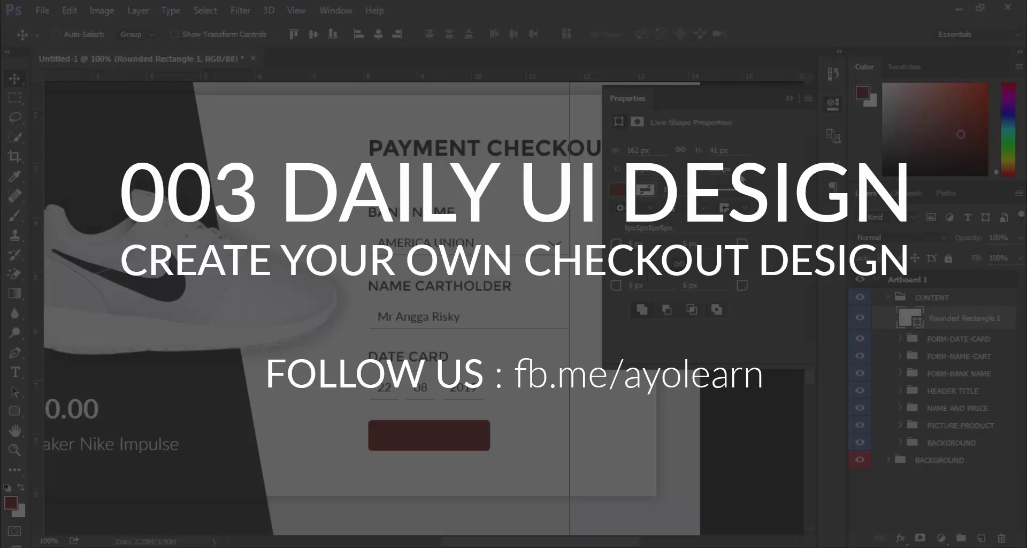
Dismiss the finished payment checkout card preview, leaving Photoshop with no document open.
left_click(911, 532)
left_click(920, 527)
left_click(770, 282)
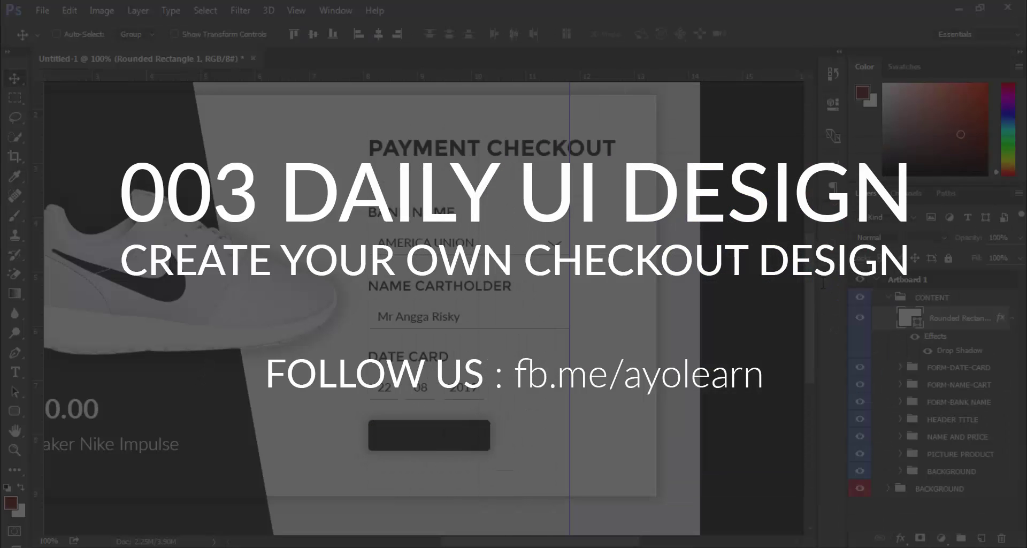
left_click(15, 373)
left_click(408, 435)
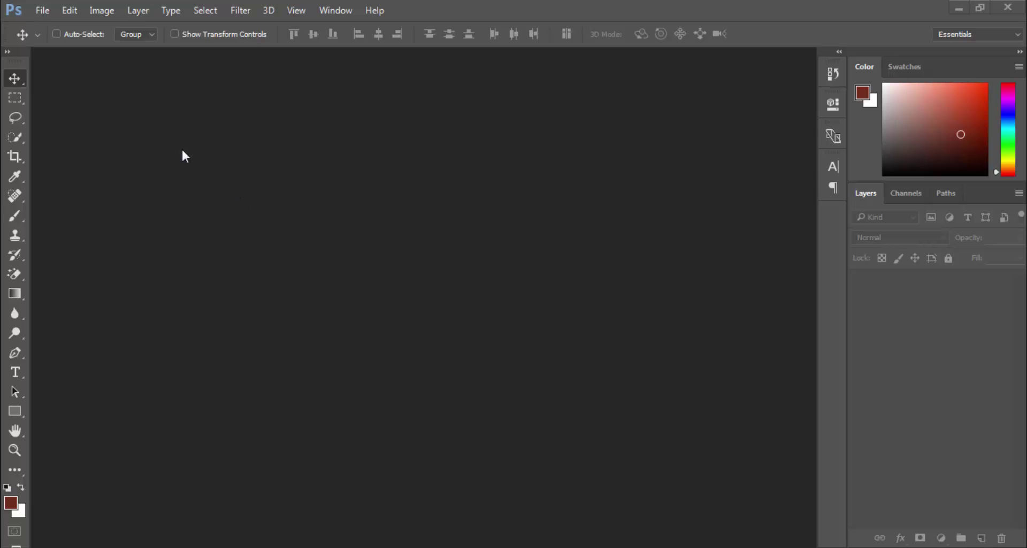
Create a new Artboard-type document at the Web minimum size of 1024 × 768.
left_click(46, 12)
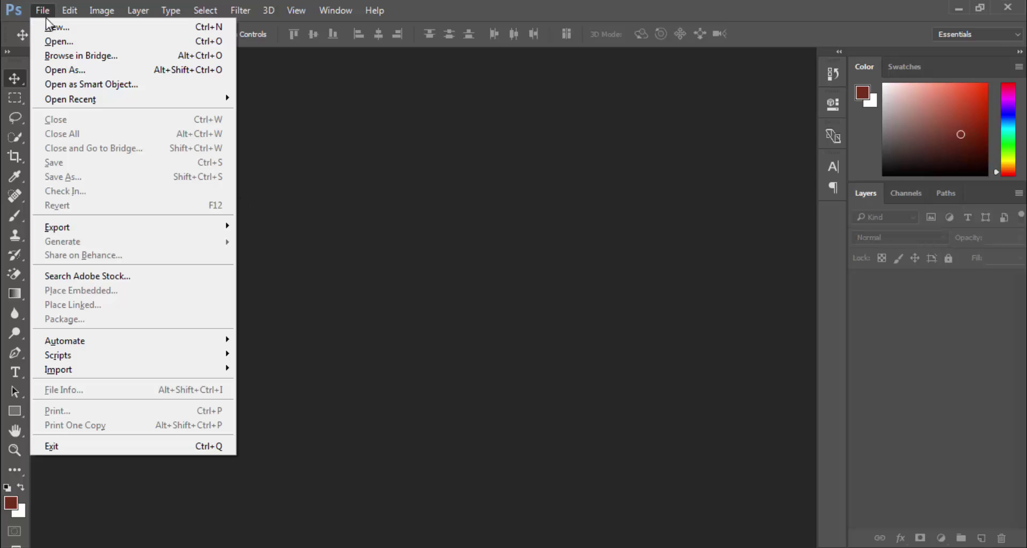
left_click(98, 29)
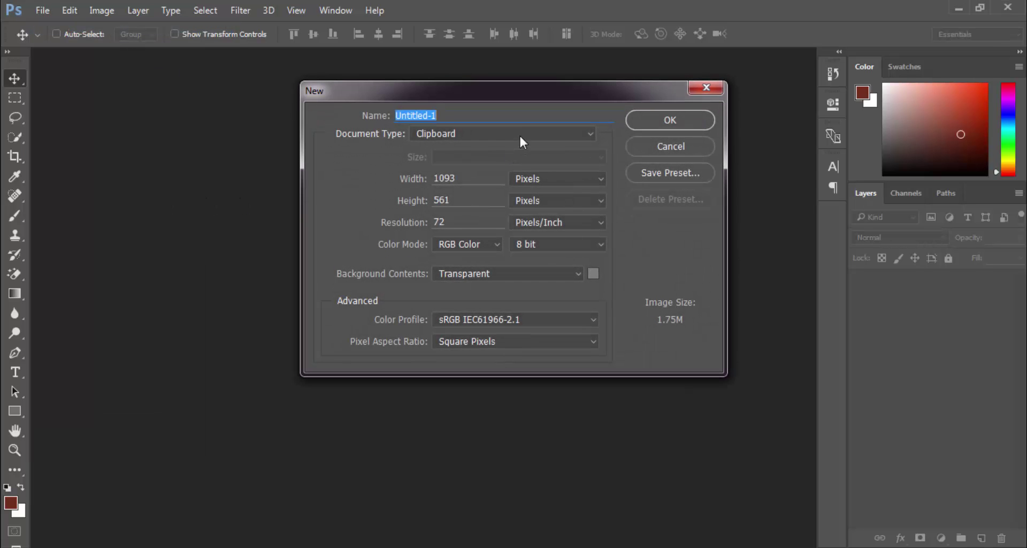
left_click(519, 137)
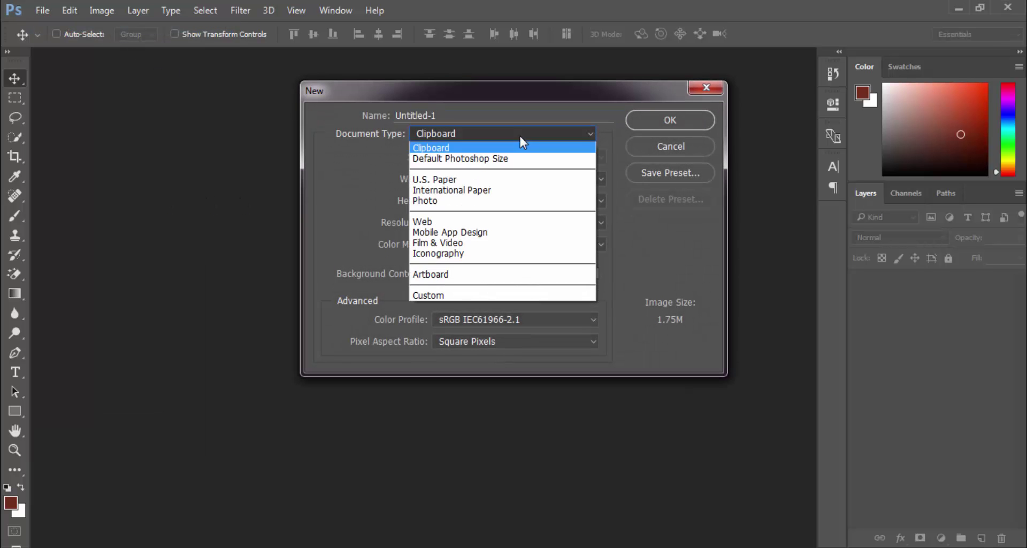
left_click(487, 278)
left_click(487, 156)
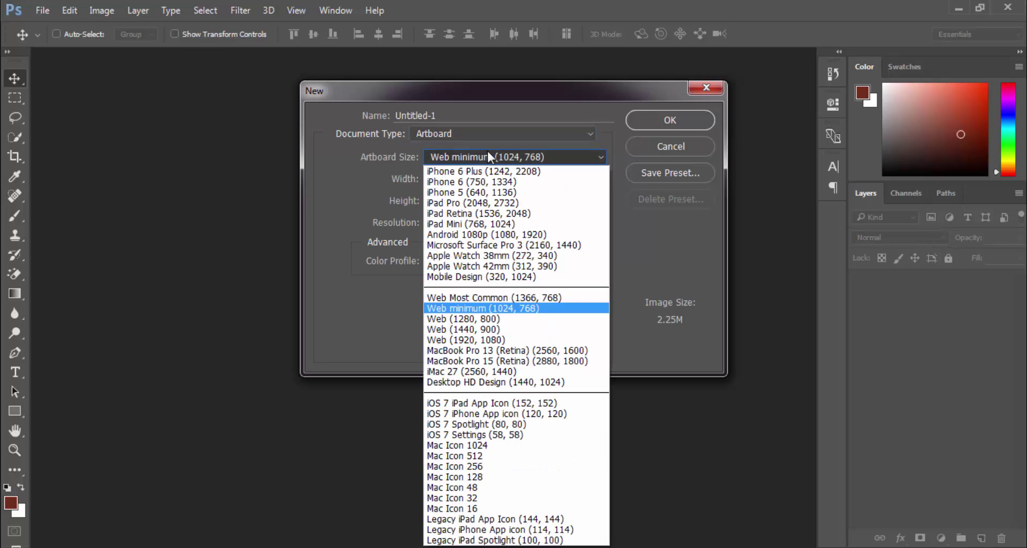
left_click(547, 309)
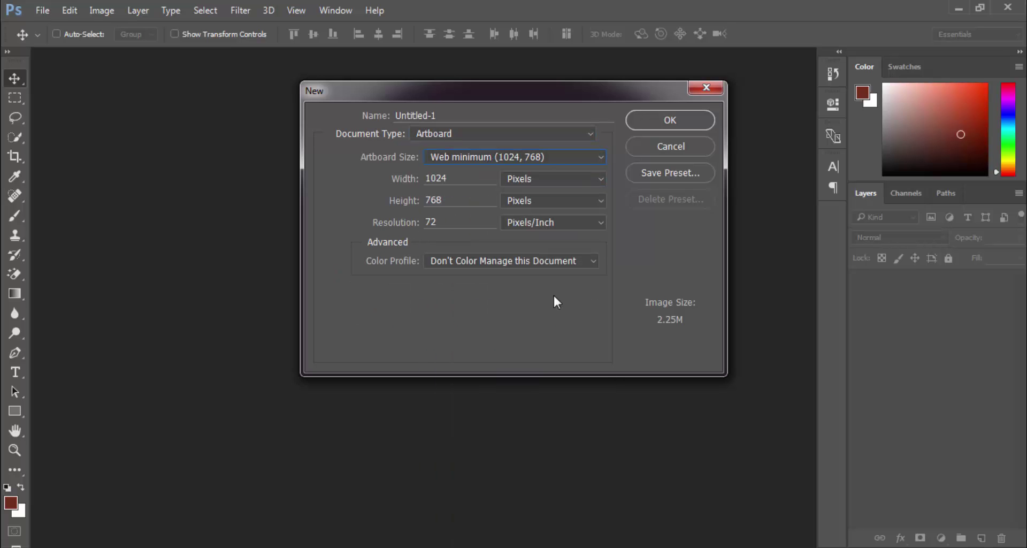
left_click(648, 122)
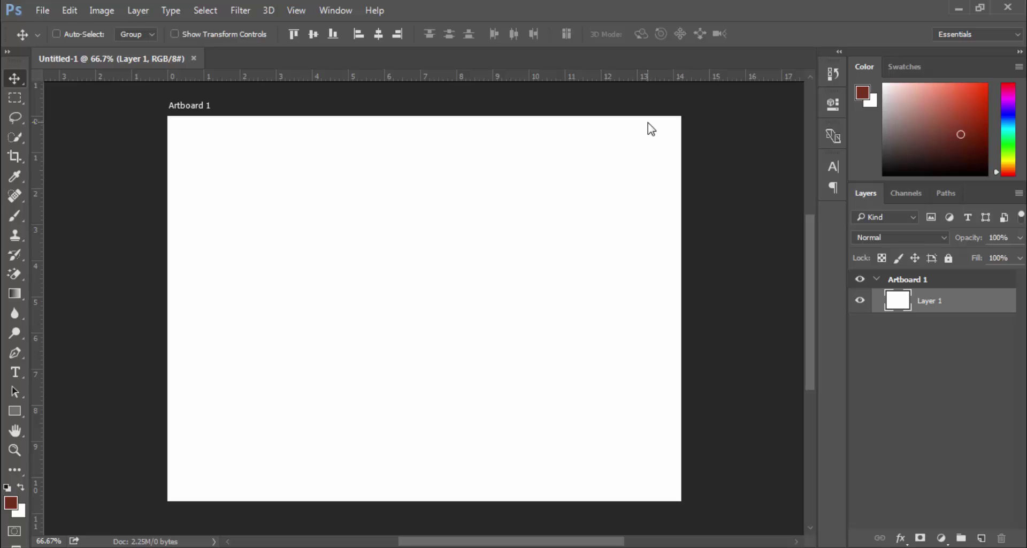
Draw a rectangle covering the whole artboard and fill it with white ffffff.
left_click(16, 409)
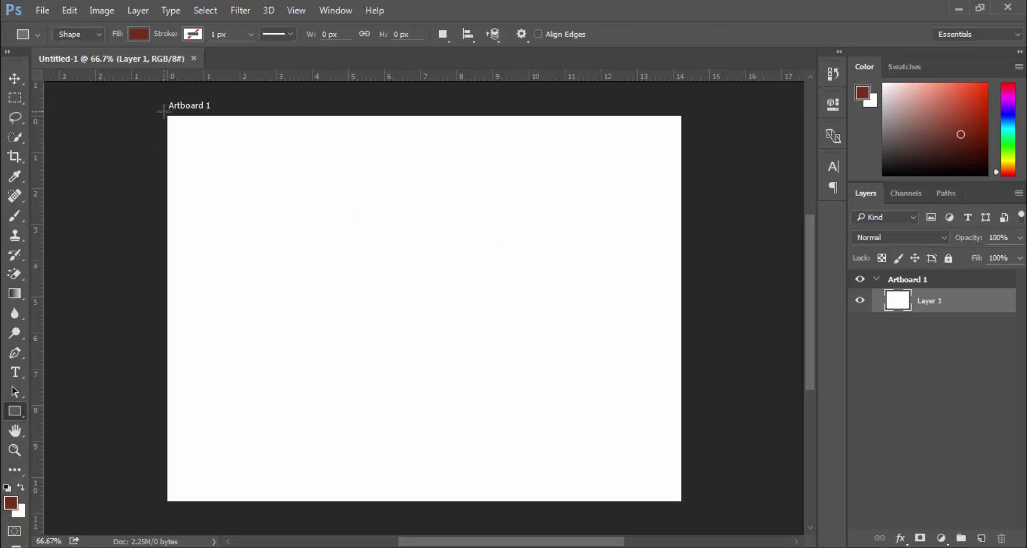
left_click_drag(163, 111, 690, 473)
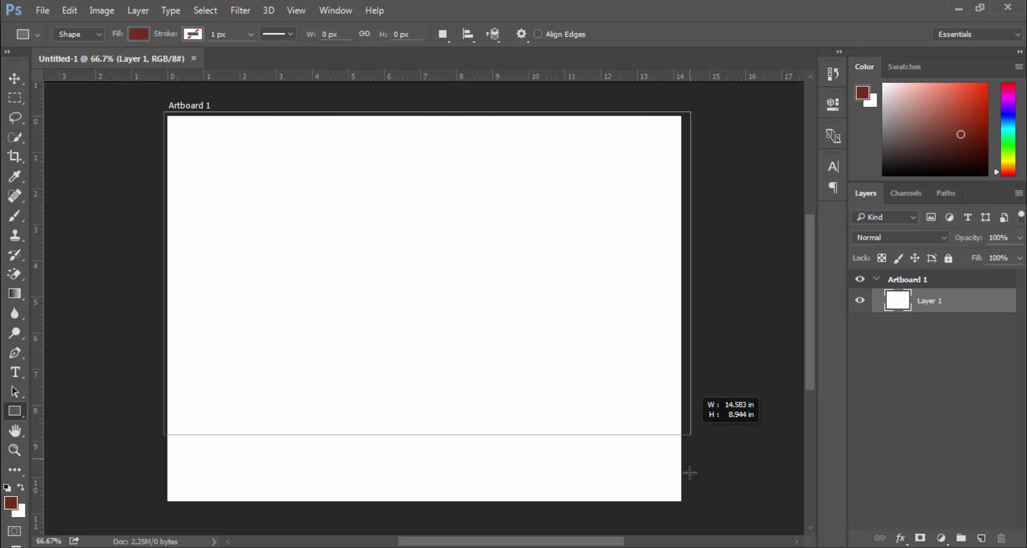
left_click_drag(690, 472, 692, 509)
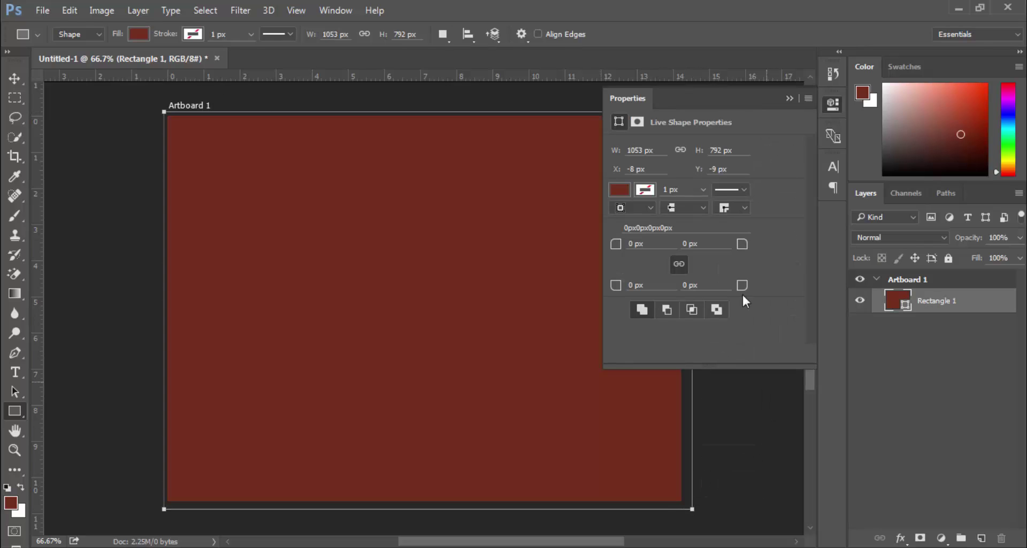
left_click(620, 190)
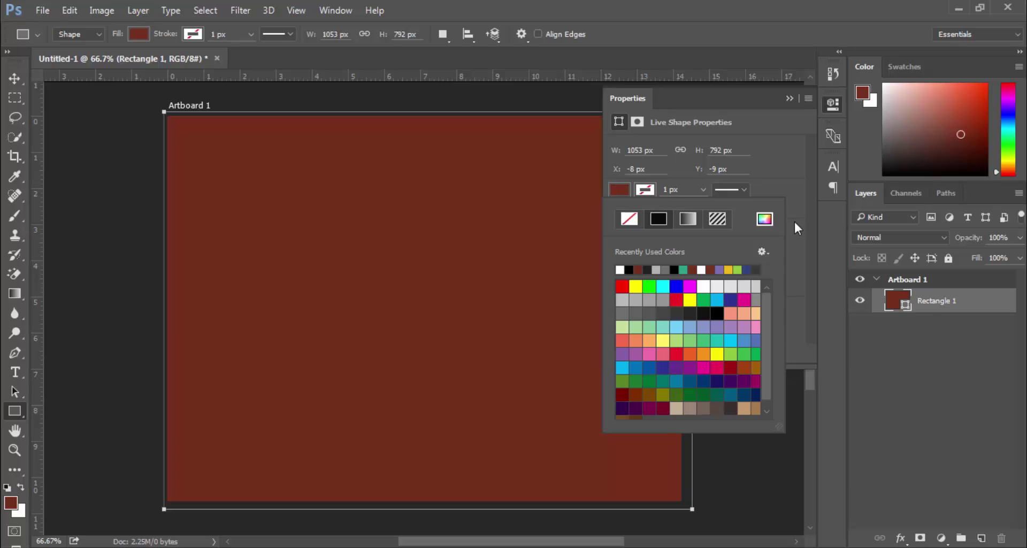
left_click(765, 218)
type("ffffff")
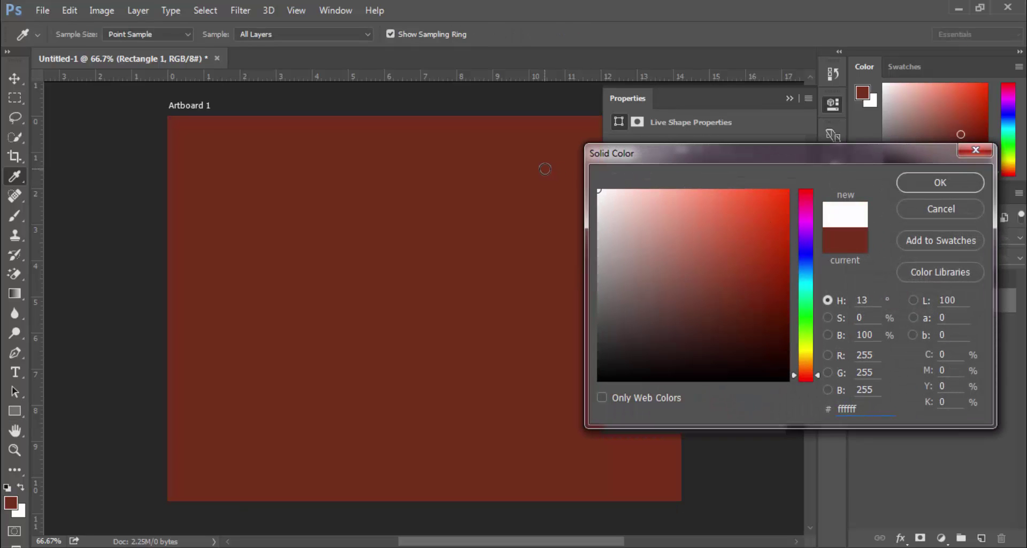
left_click(911, 182)
left_click(790, 99)
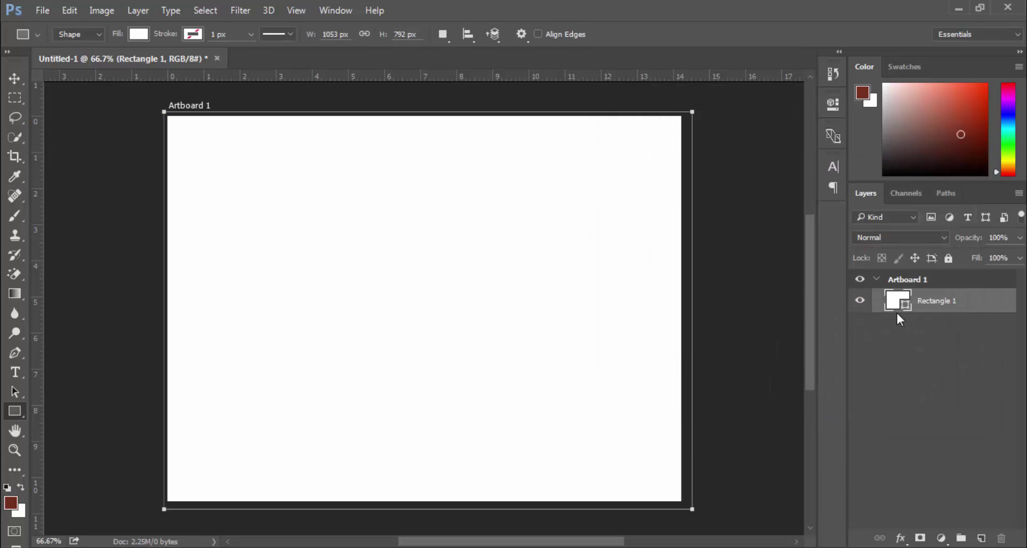
Put the rectangle, renamed BG, into a new group BACKGROUND with a Red label.
left_click(961, 536)
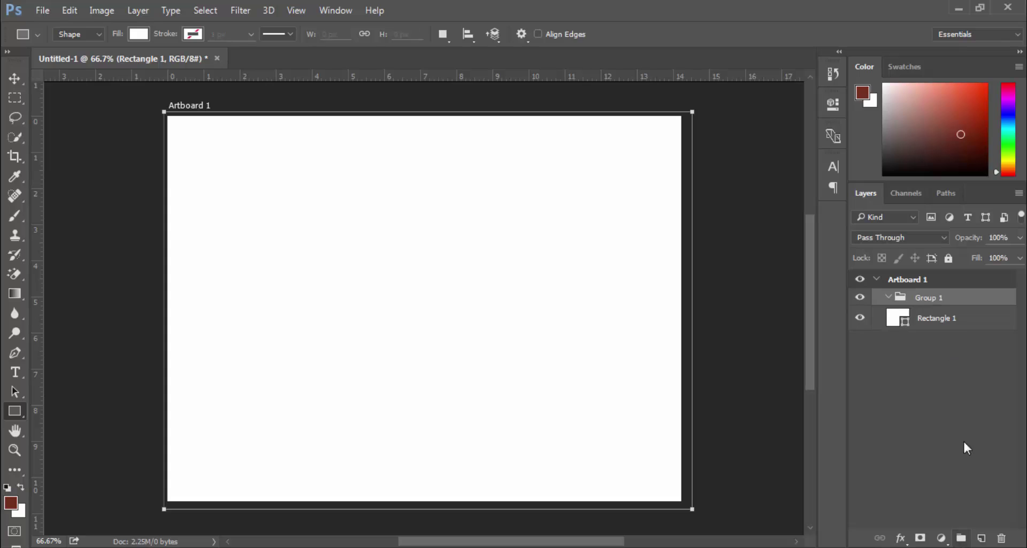
double_click(933, 298)
type("BACKGROUN")
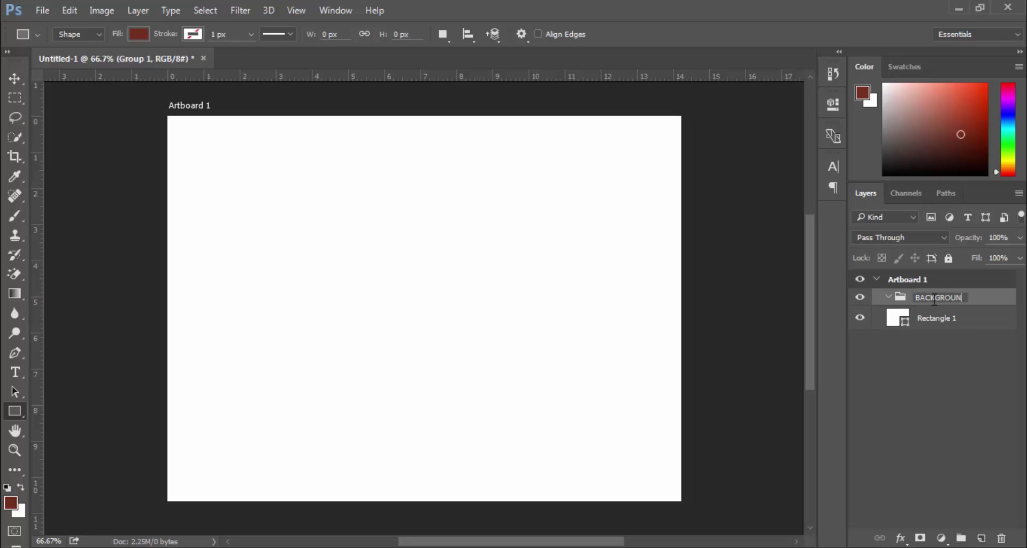
type("D")
key("Return")
left_click_drag(931, 321, 933, 301)
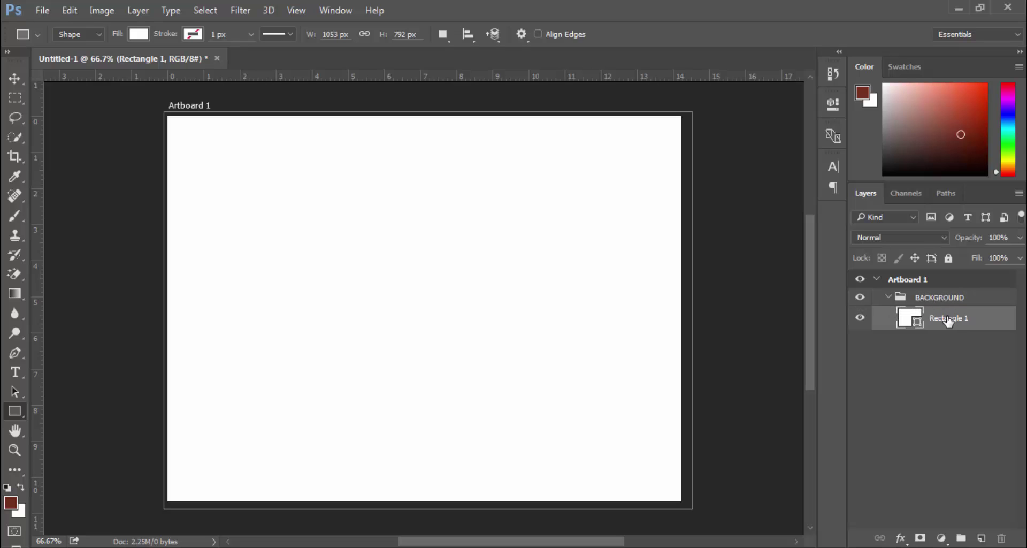
double_click(937, 318)
type("BG")
key("Return")
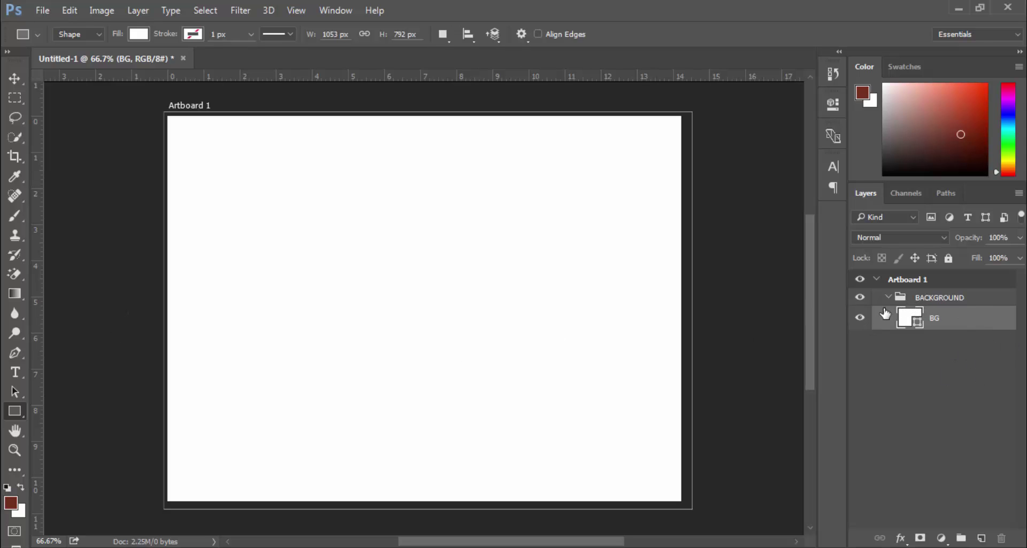
right_click(870, 298)
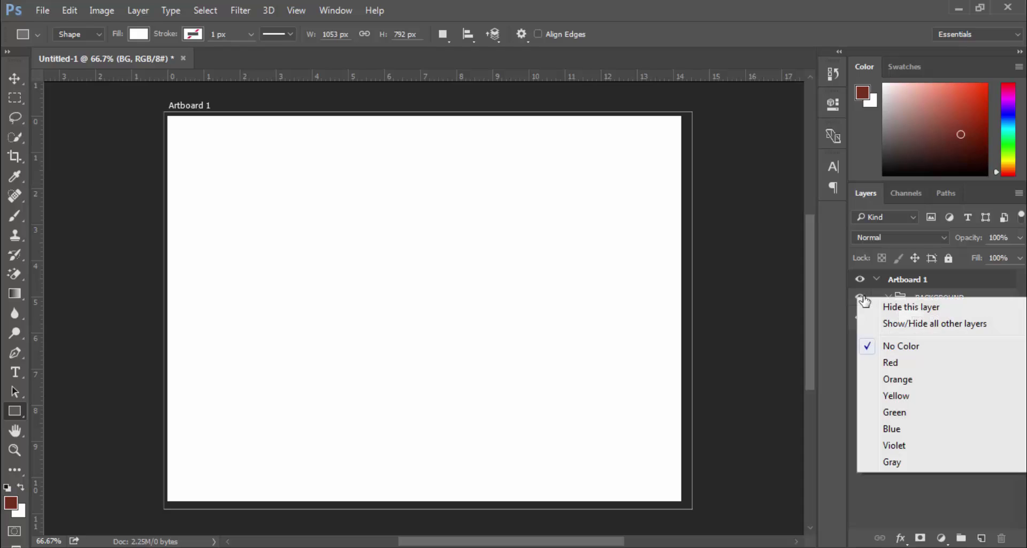
left_click(899, 360)
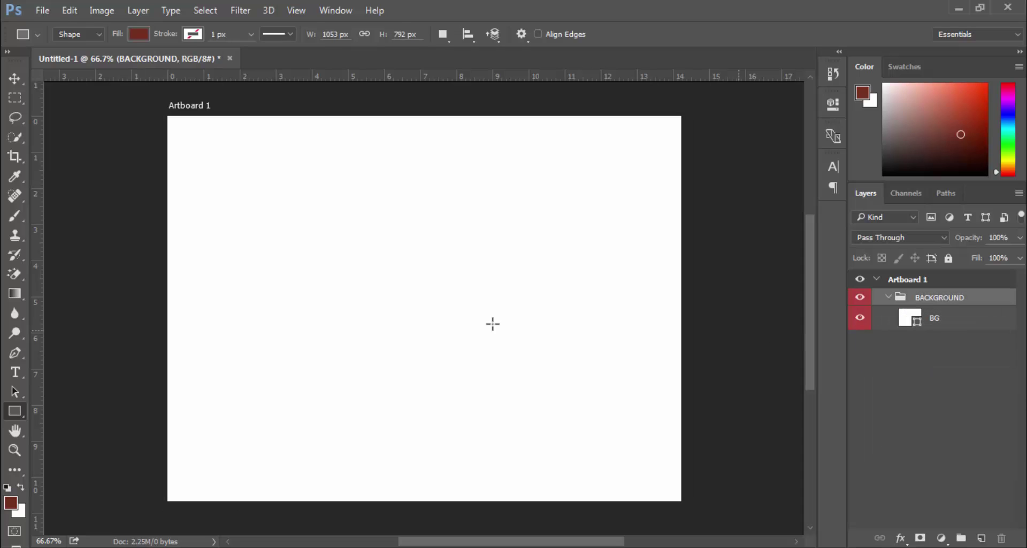
Draw a four-point slanted shape with the Pen tool over the artboard's left side.
left_click(15, 356)
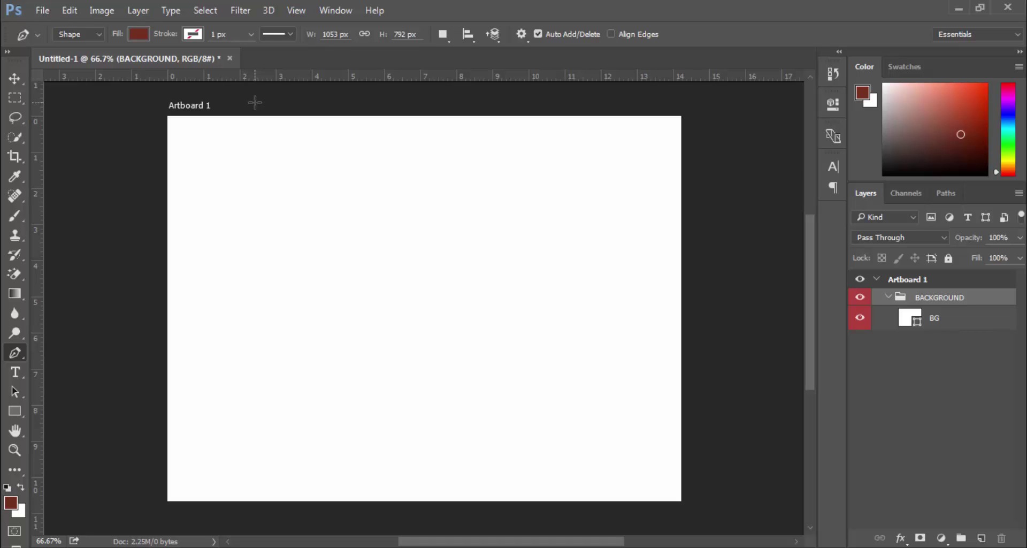
left_click(293, 102)
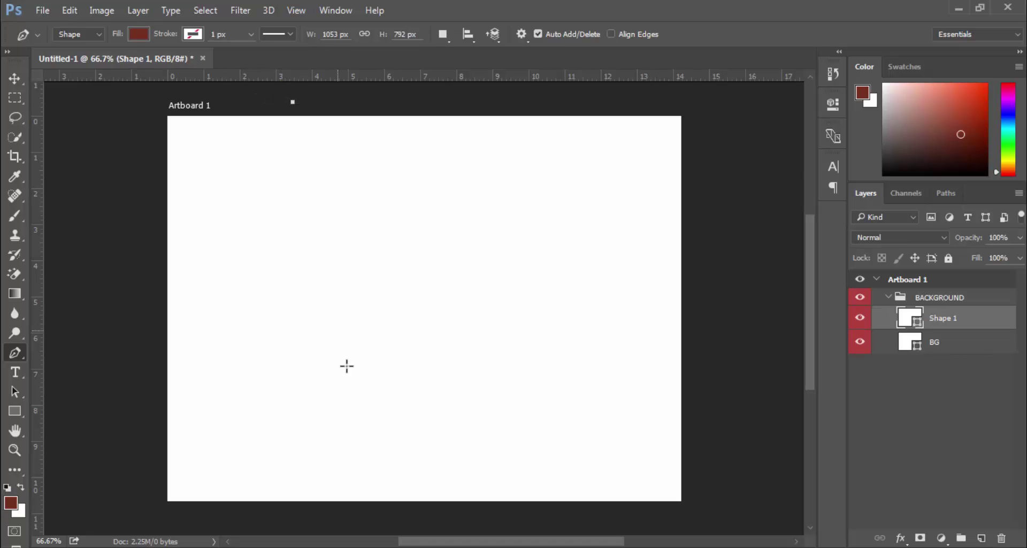
left_click(352, 514)
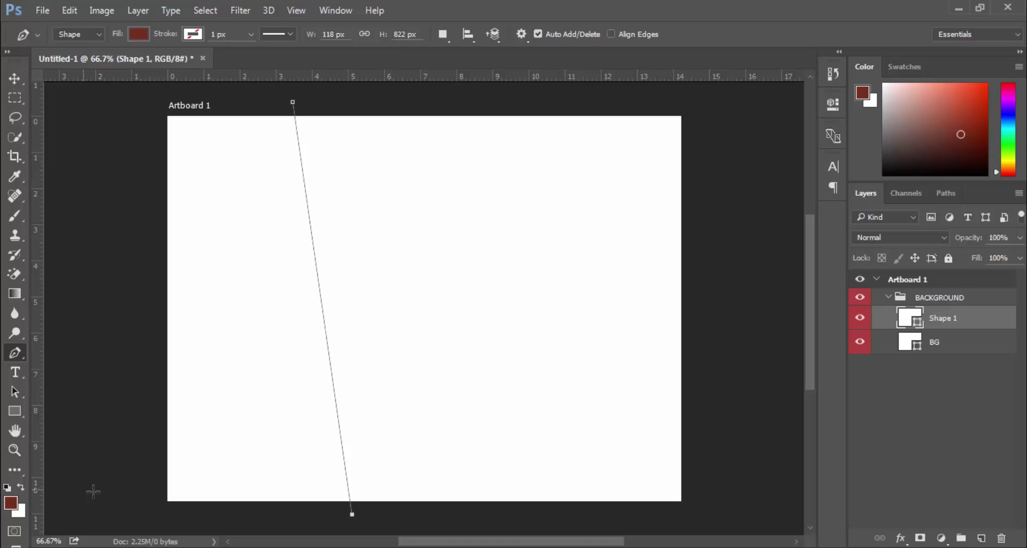
left_click(134, 517)
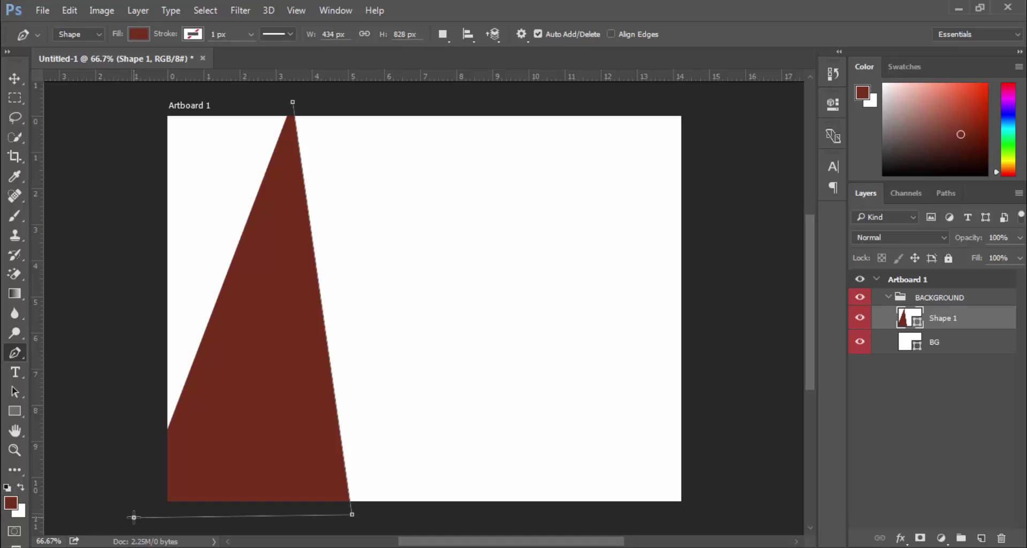
left_click(145, 98)
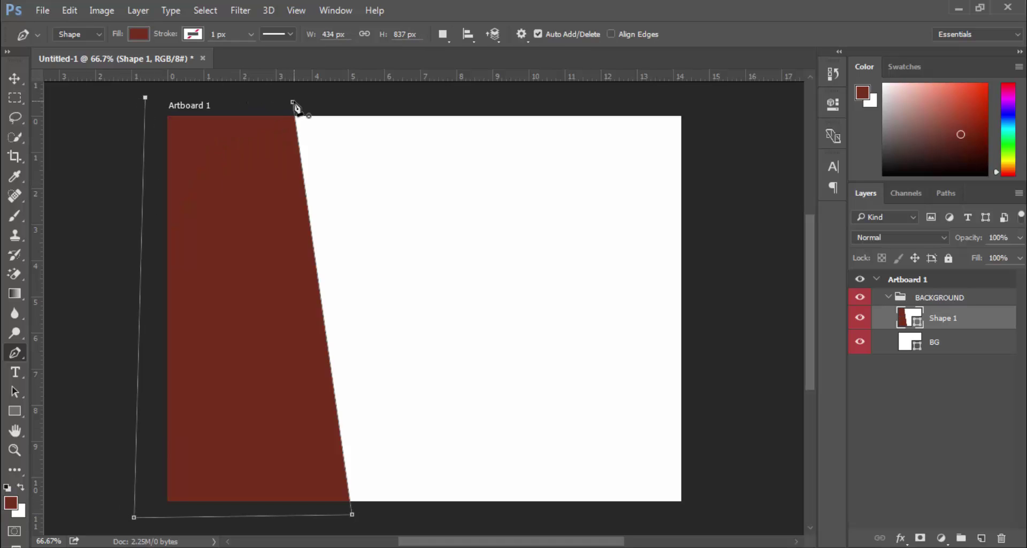
left_click(294, 103)
Clip the dark-red shape to the BG layer and collapse the BACKGROUND group.
left_click(19, 78)
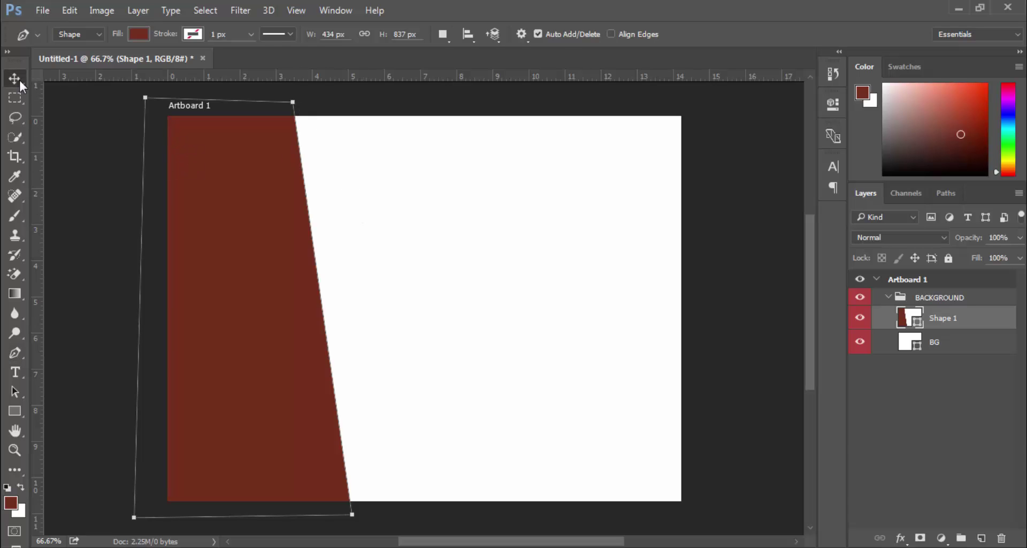
right_click(946, 321)
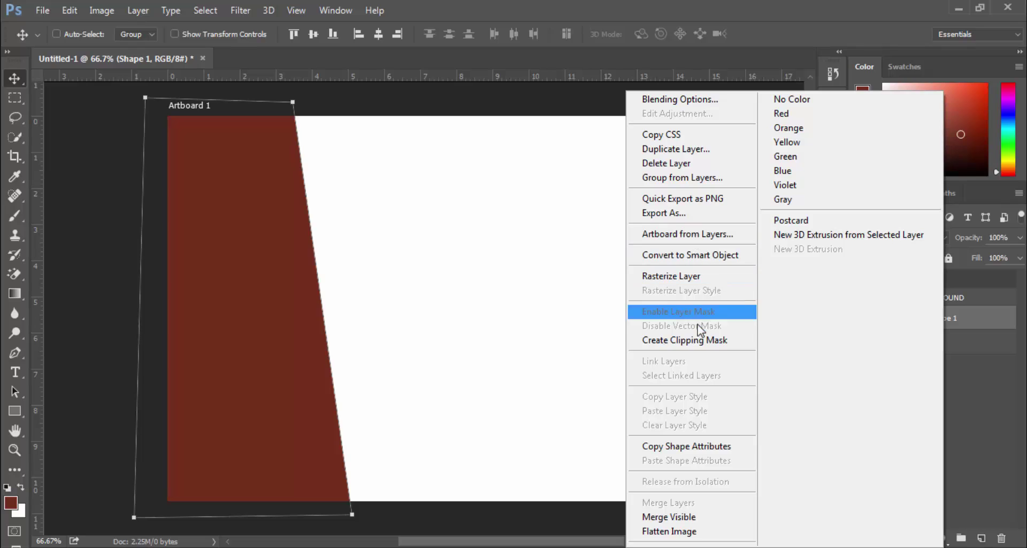
left_click(697, 348)
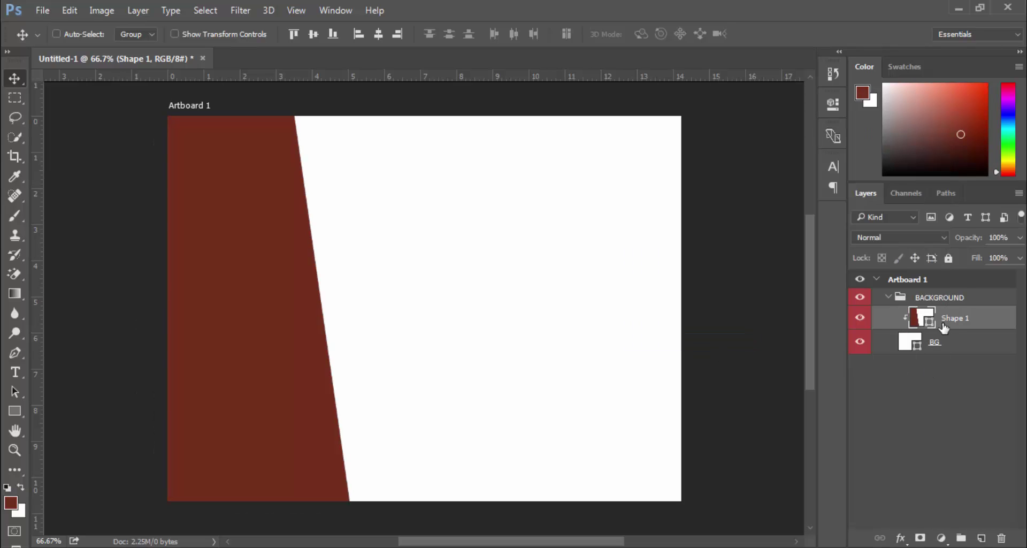
left_click(886, 299)
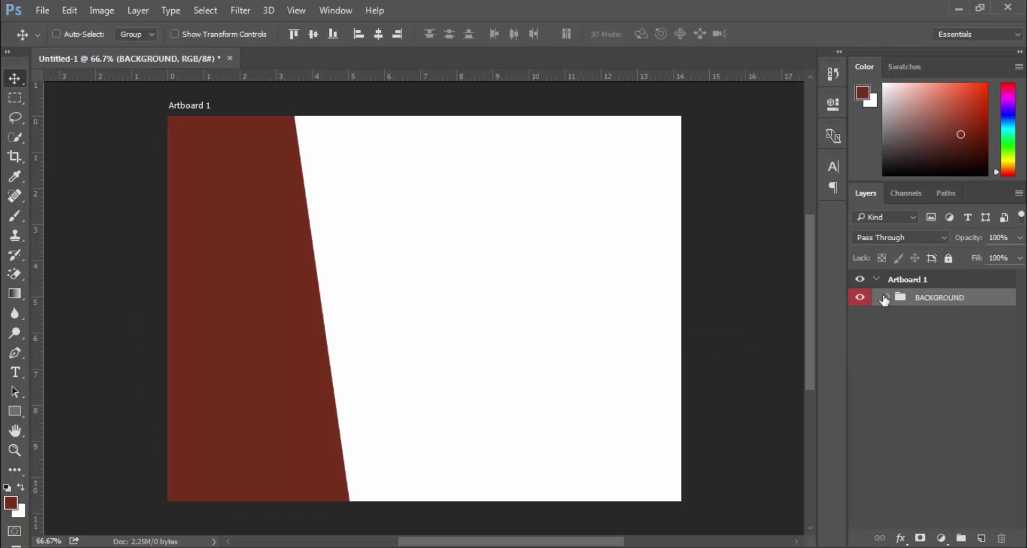
left_click(16, 412)
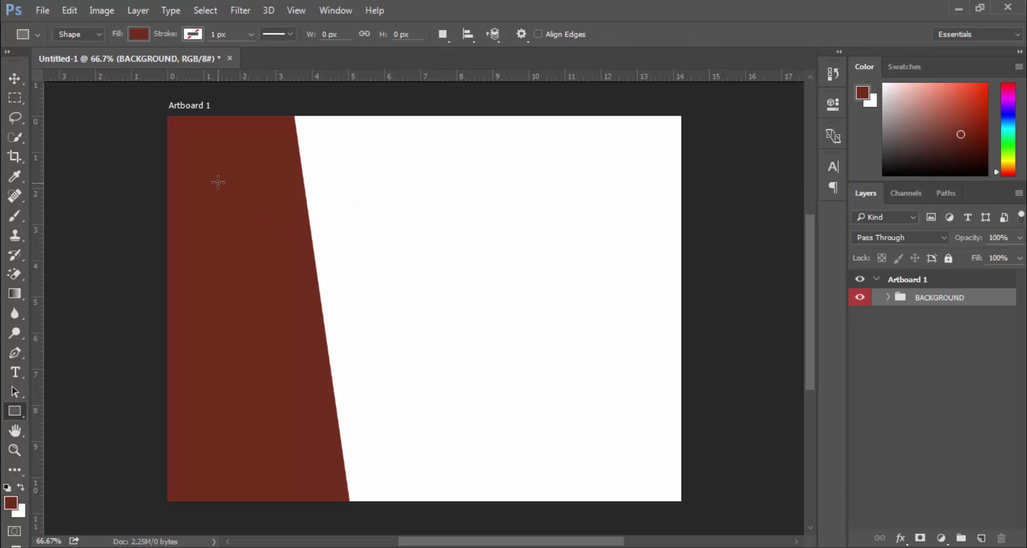
Draw a card rectangle overlapping the red panel and fill it with sampled white.
left_click_drag(216, 182, 423, 408)
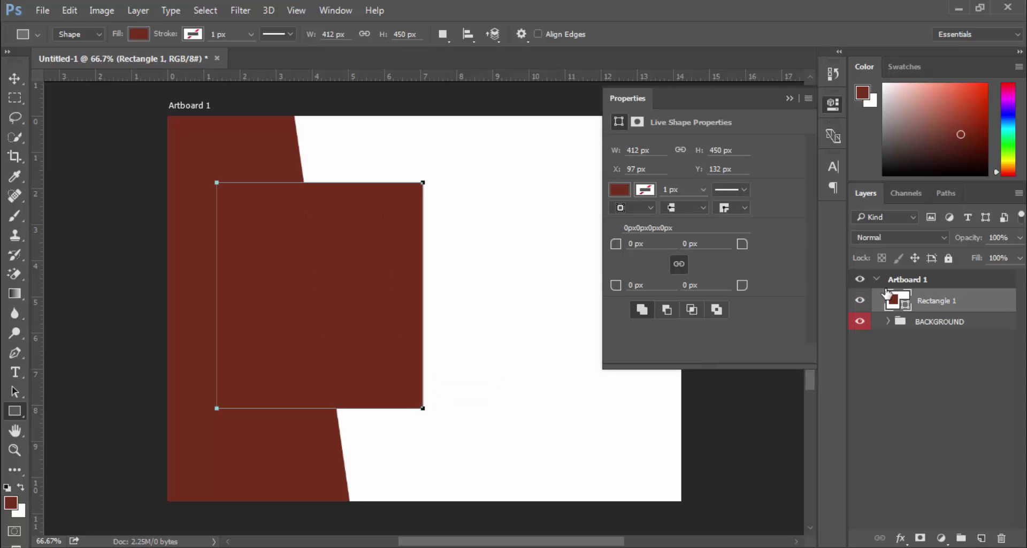
double_click(894, 301)
left_click(484, 157)
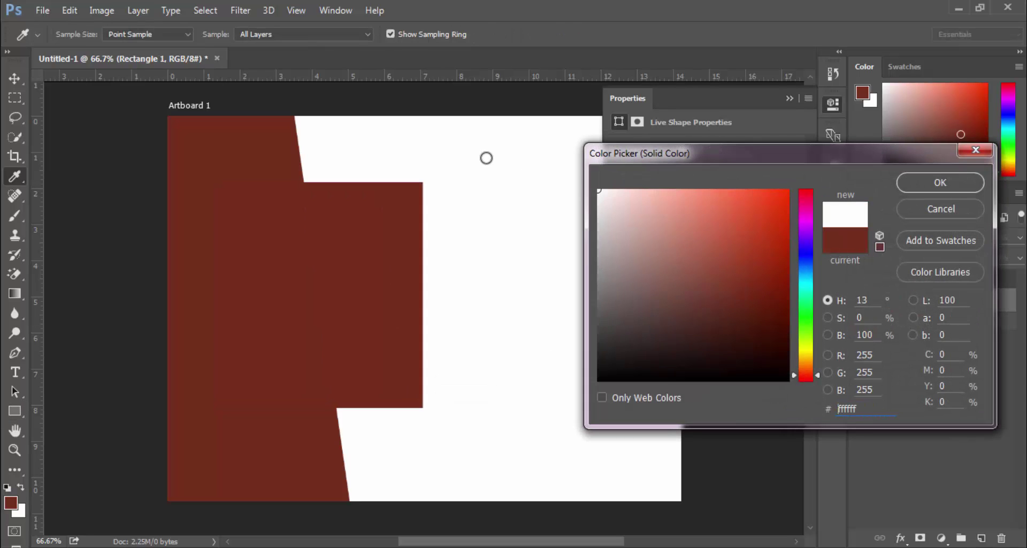
left_click(930, 183)
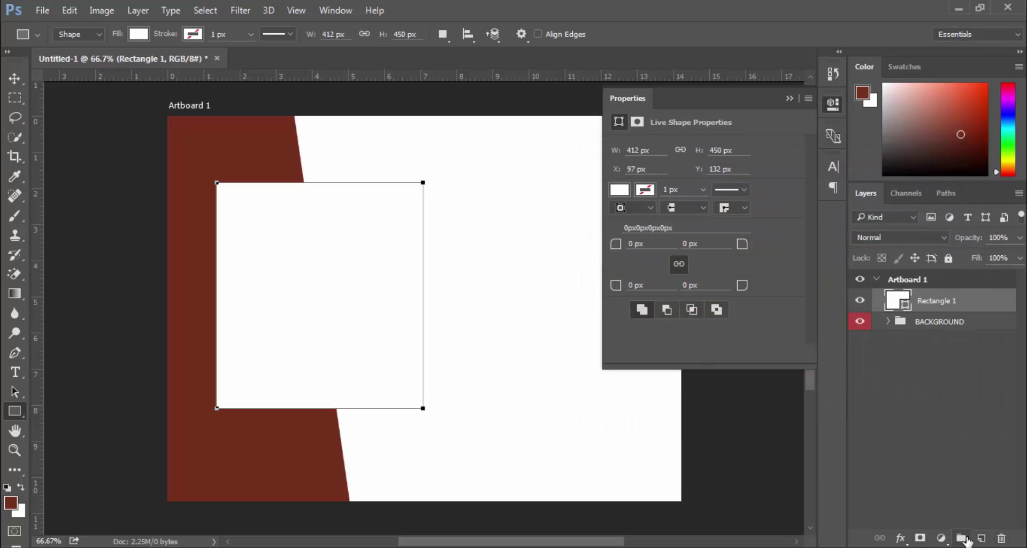
Create a new layer group named CONTENT.
left_click(965, 539)
double_click(930, 298)
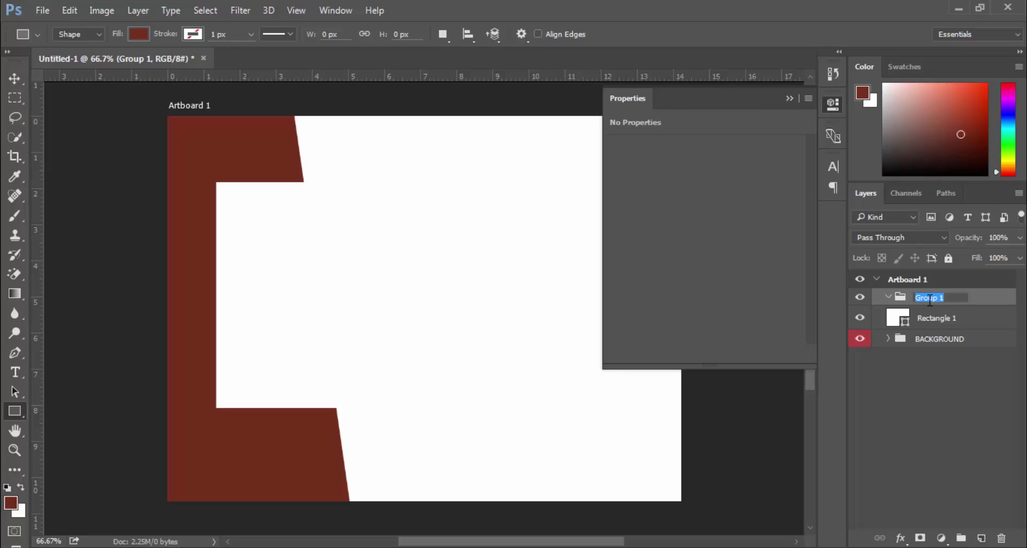
type("CONTENT")
key("Return")
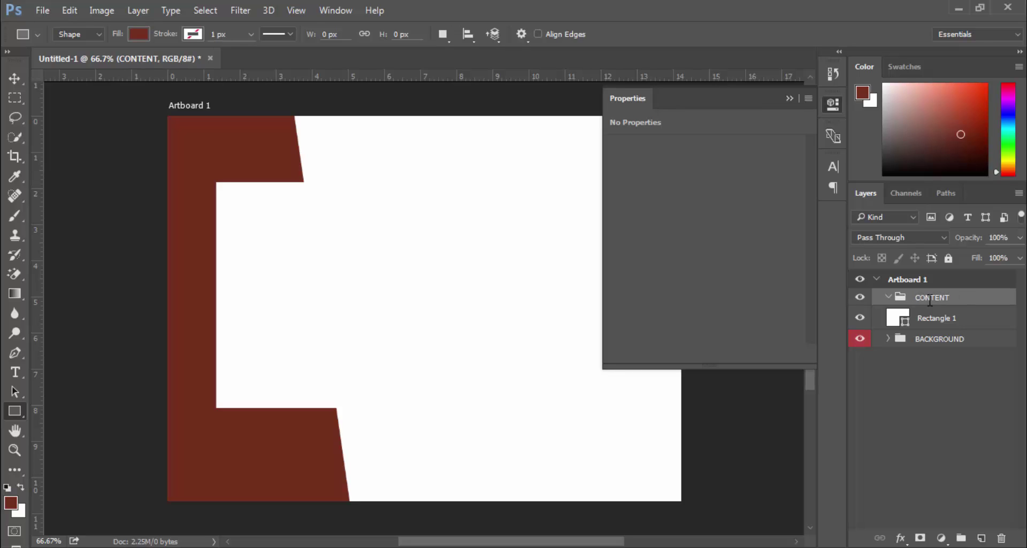
Rename the rectangle BG, move it into CONTENT, and label the group Blue.
left_click(936, 319)
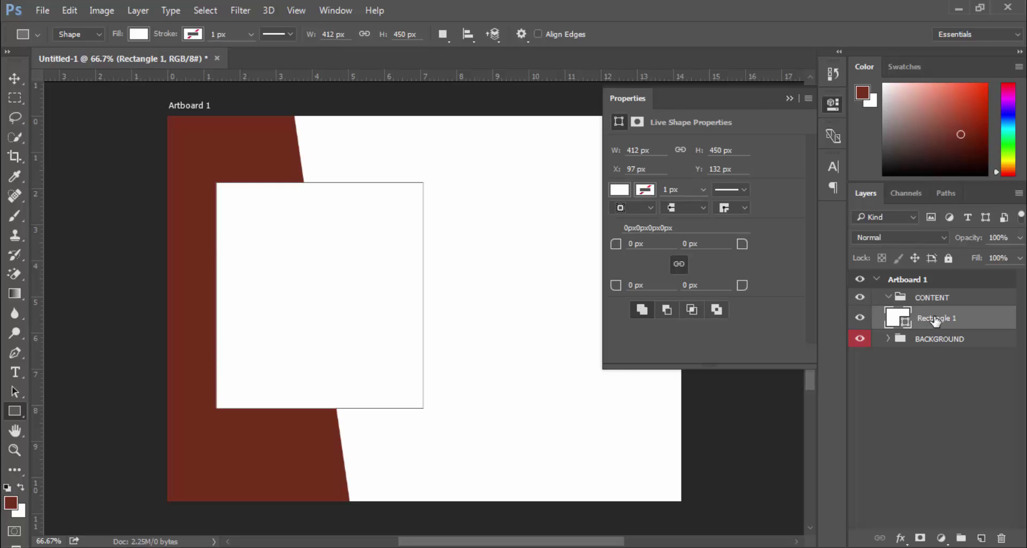
double_click(935, 319)
type("BG")
key("Return")
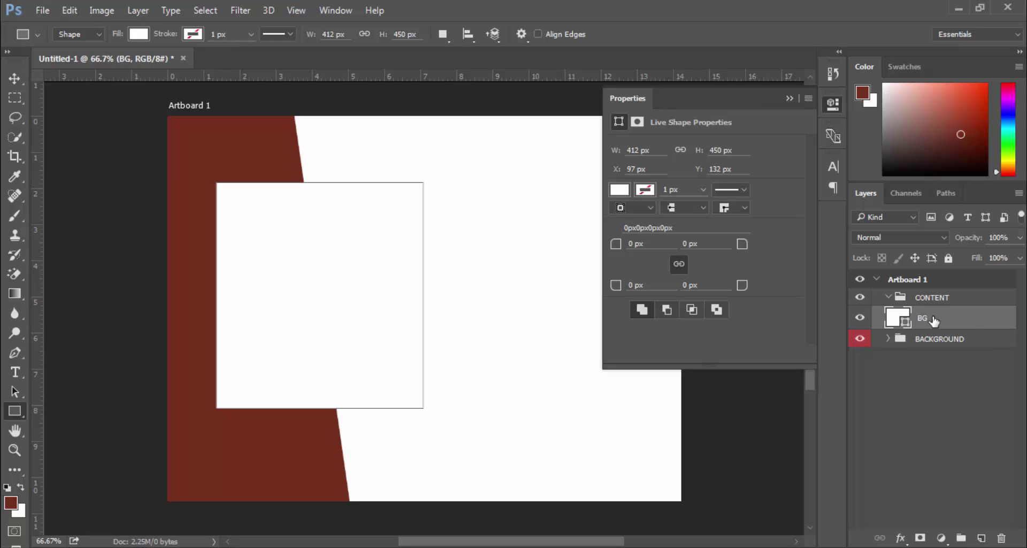
left_click_drag(933, 320, 934, 304)
right_click(862, 301)
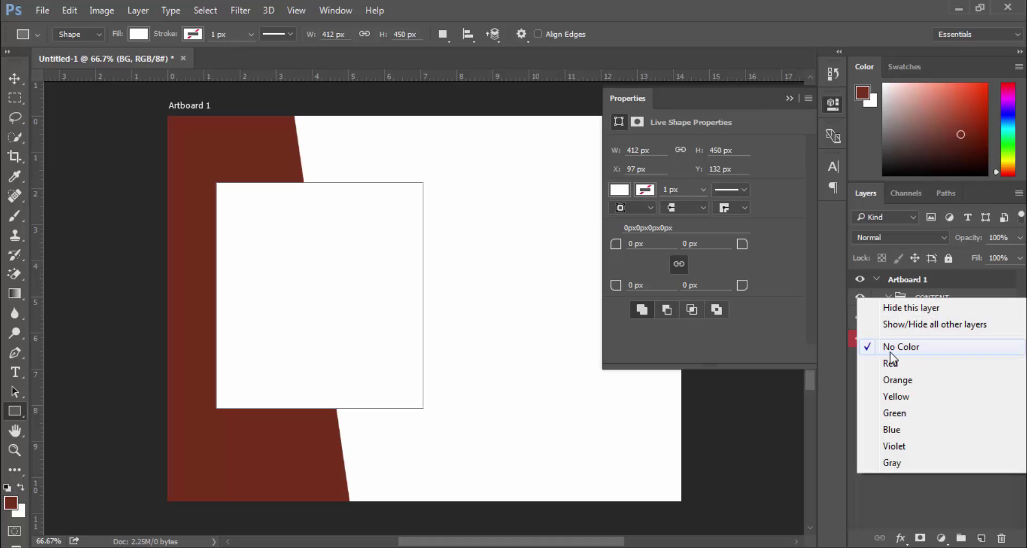
left_click(899, 429)
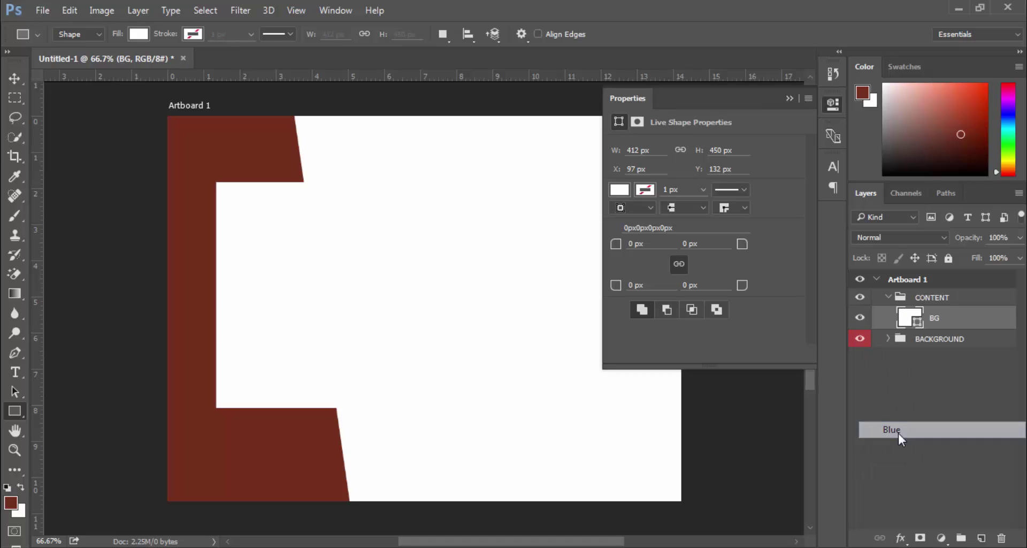
left_click(937, 319)
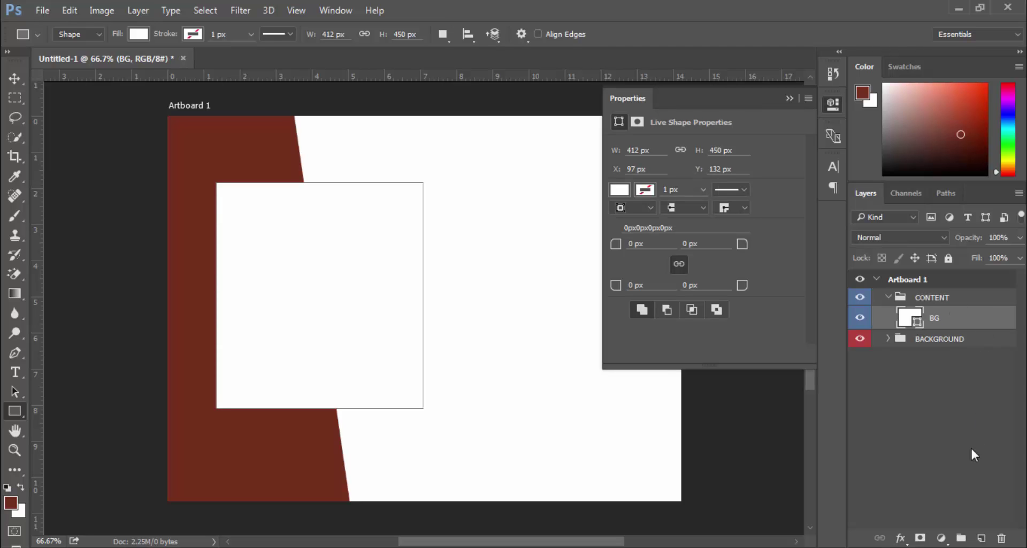
Add a Drop Shadow to BG with 30% opacity and size 20.
left_click(903, 539)
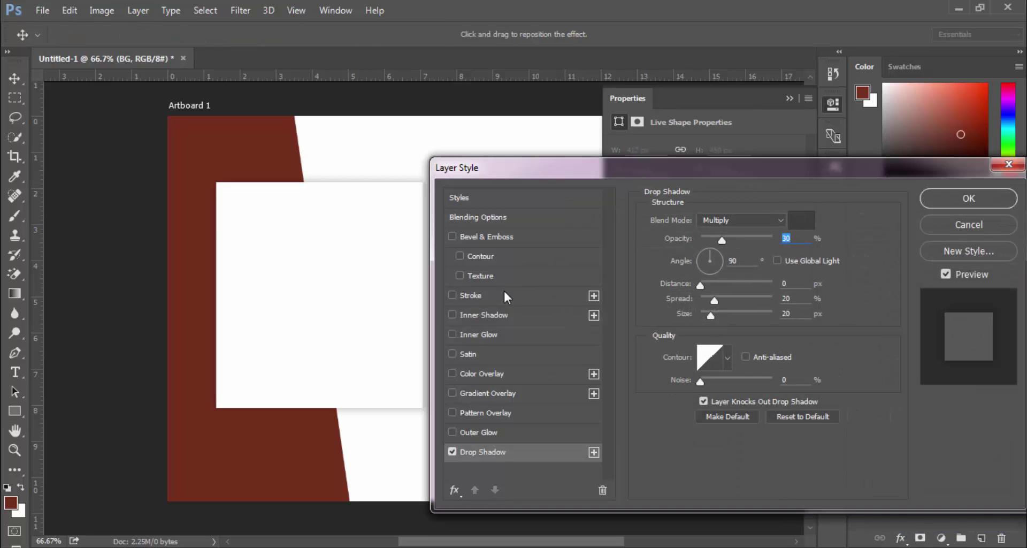
left_click_drag(646, 177, 591, 150)
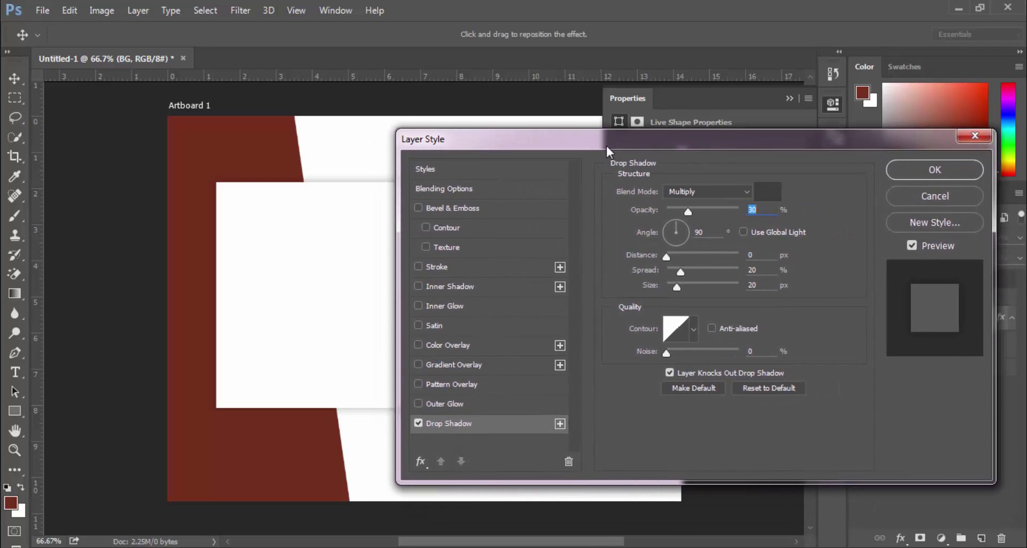
left_click(744, 270)
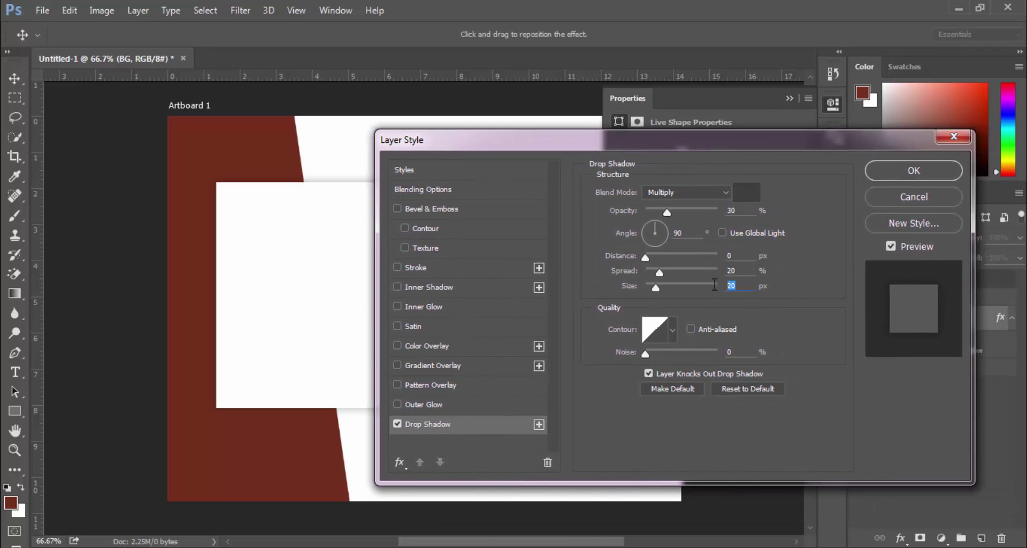
left_click(881, 175)
left_click(790, 98)
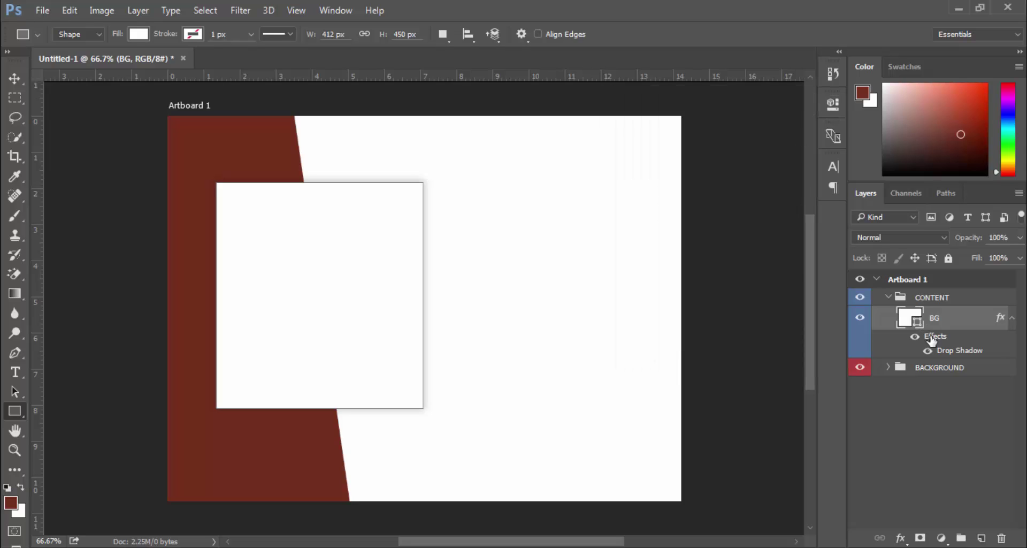
left_click(937, 368)
left_click(937, 320)
Enable Show Transform Controls and nudge the BG box's top edge upward.
left_click(15, 78)
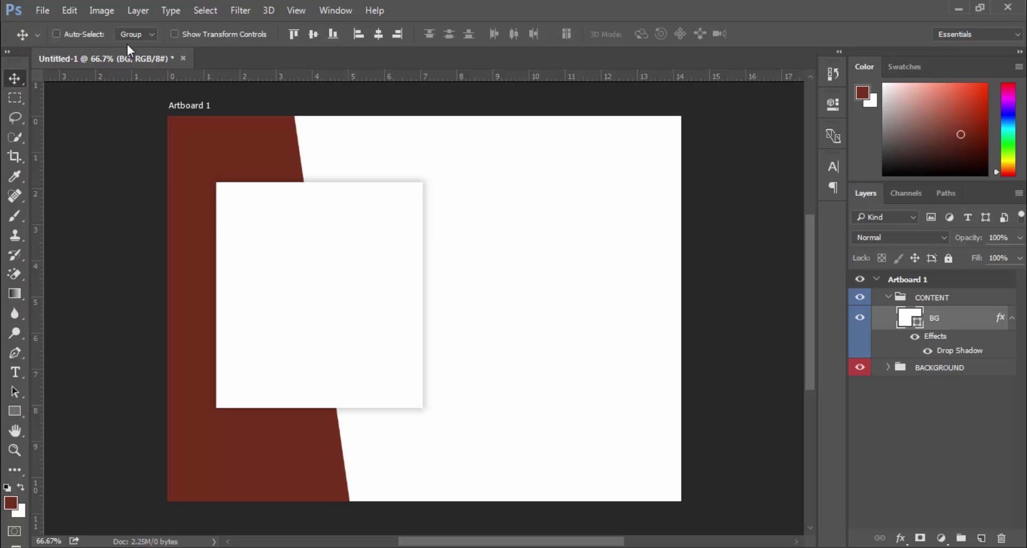
left_click(212, 36)
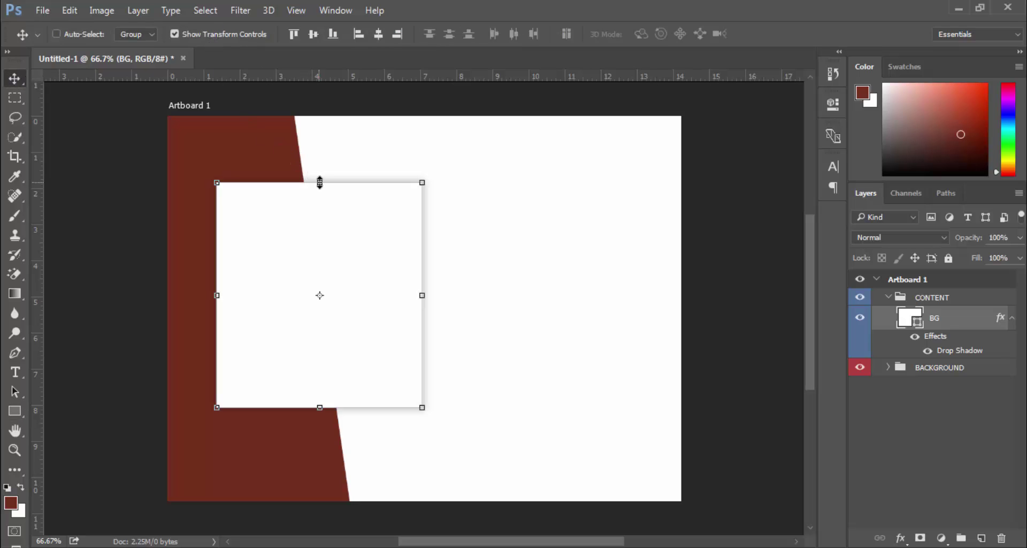
left_click_drag(320, 182, 320, 179)
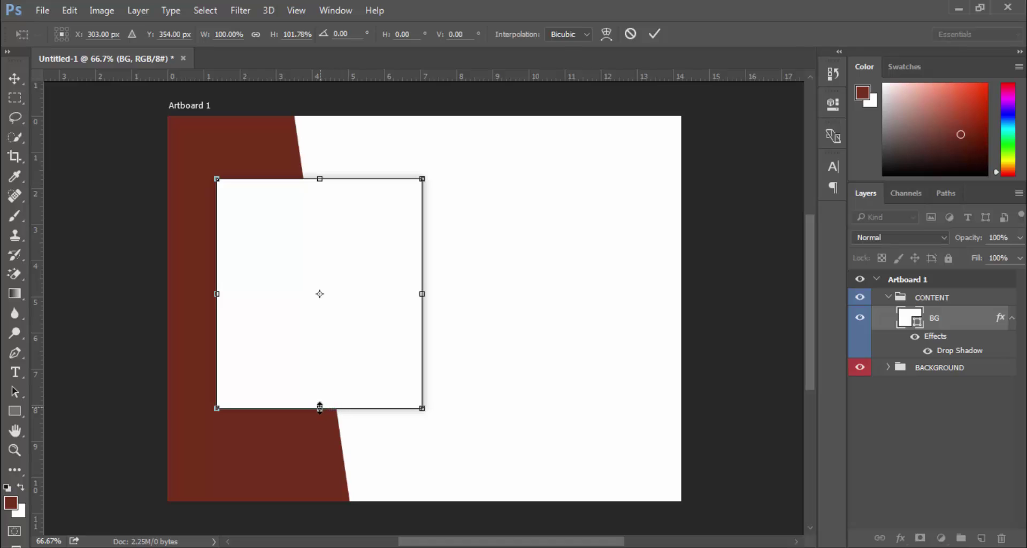
Stretch the BG card down, slightly left and far right across the artboard, then commit.
left_click_drag(319, 407, 320, 444)
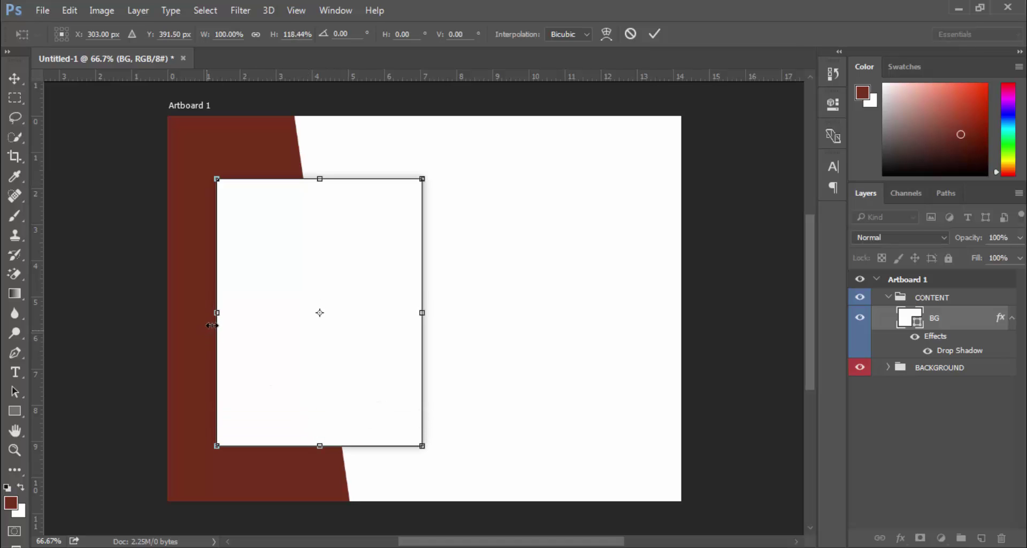
left_click_drag(212, 325, 197, 323)
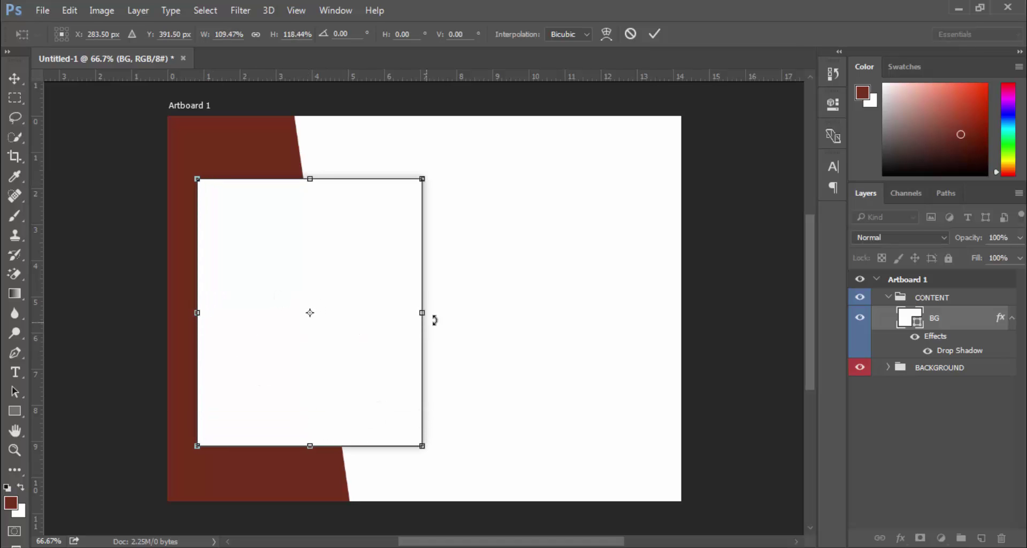
left_click_drag(443, 314, 646, 320)
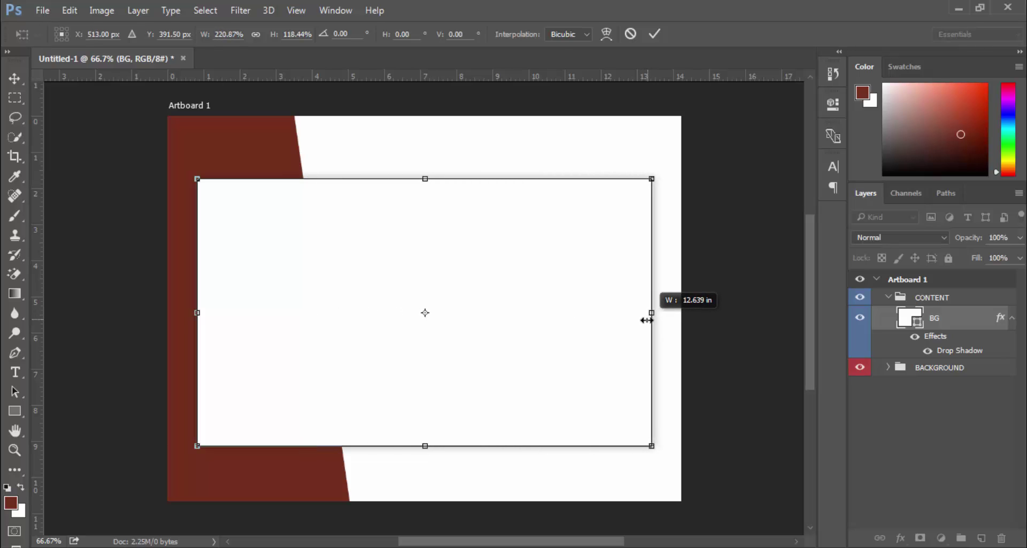
left_click(655, 33)
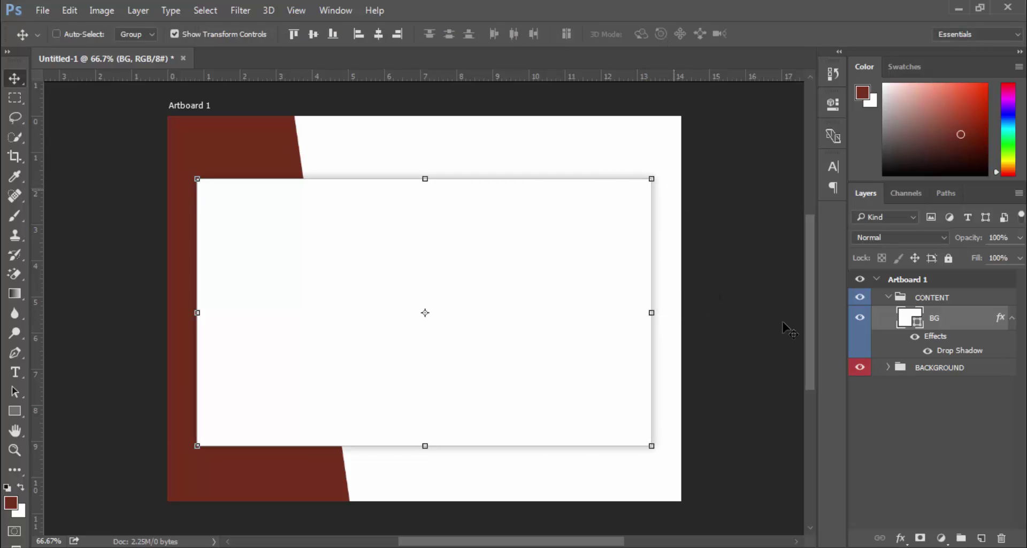
Duplicate the red Shape 1 layer from the BACKGROUND group as Shape 1 copy.
left_click(944, 368)
left_click(888, 367)
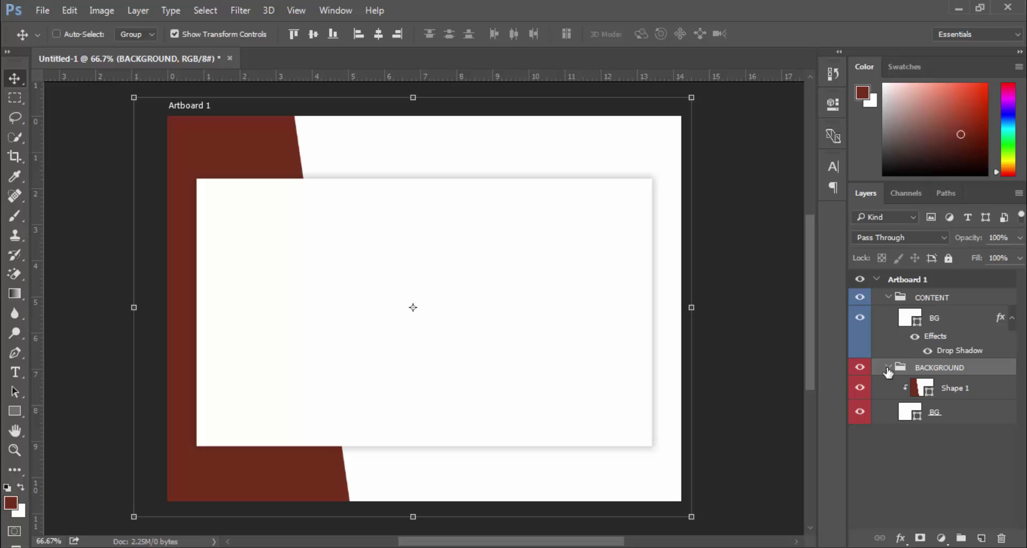
left_click(956, 389)
right_click(956, 389)
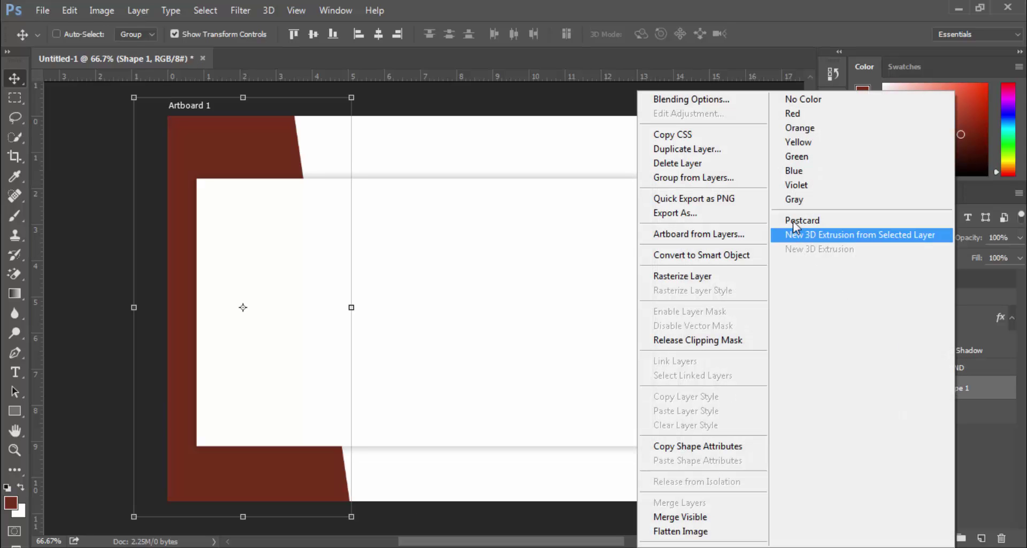
left_click(748, 148)
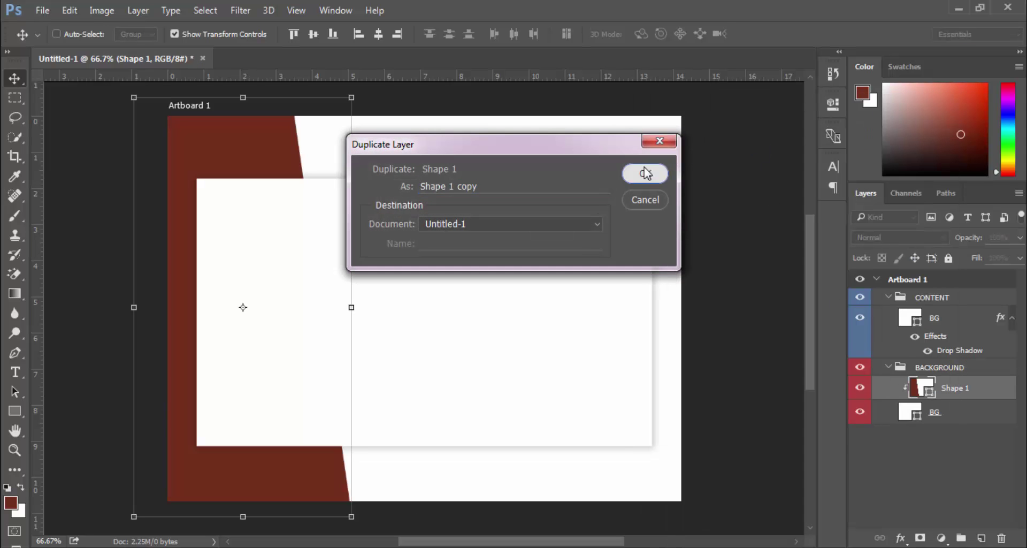
left_click(644, 167)
Move Shape 1 copy into CONTENT, clip it to the BG card, and label it Blue.
left_click_drag(940, 282, 937, 330)
right_click(942, 319)
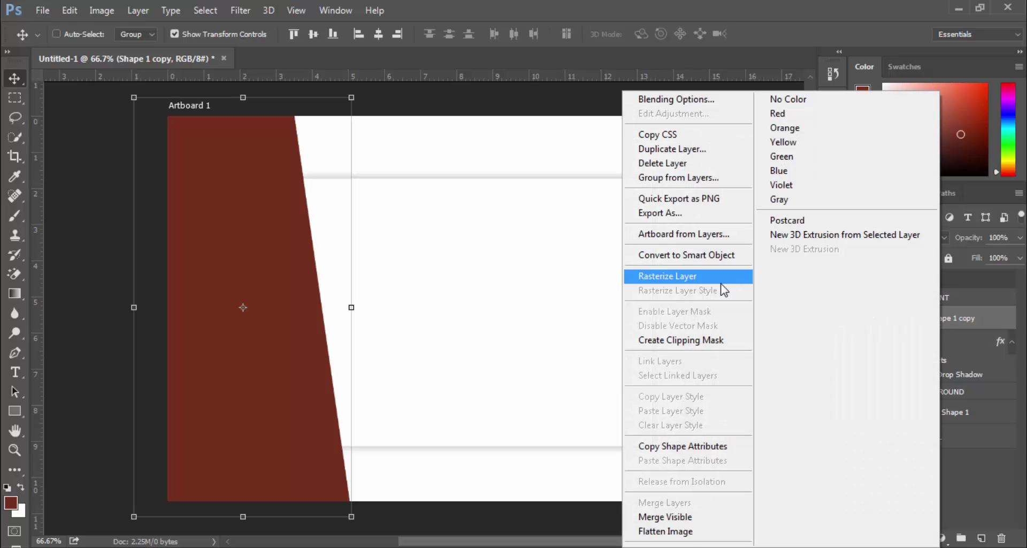
left_click(704, 340)
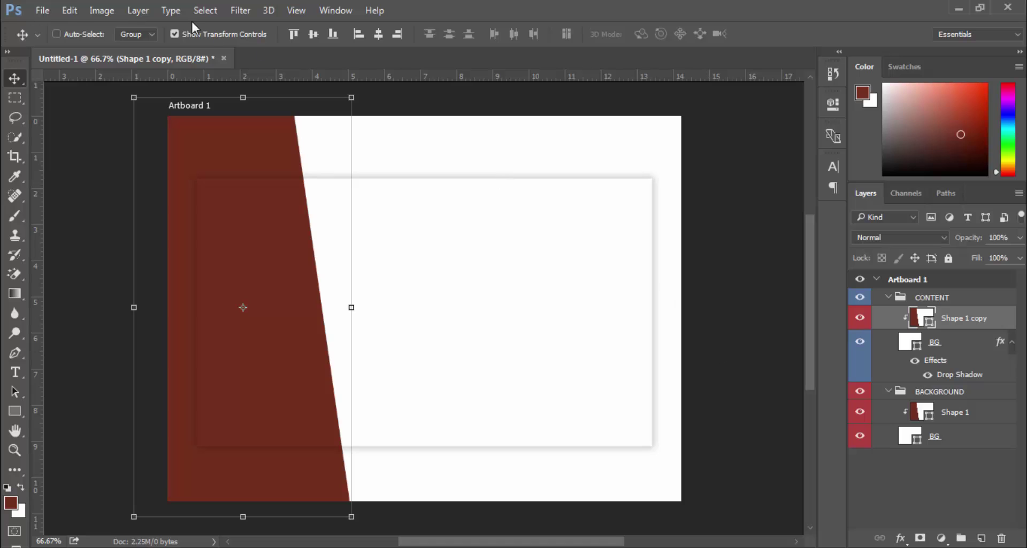
left_click(175, 33)
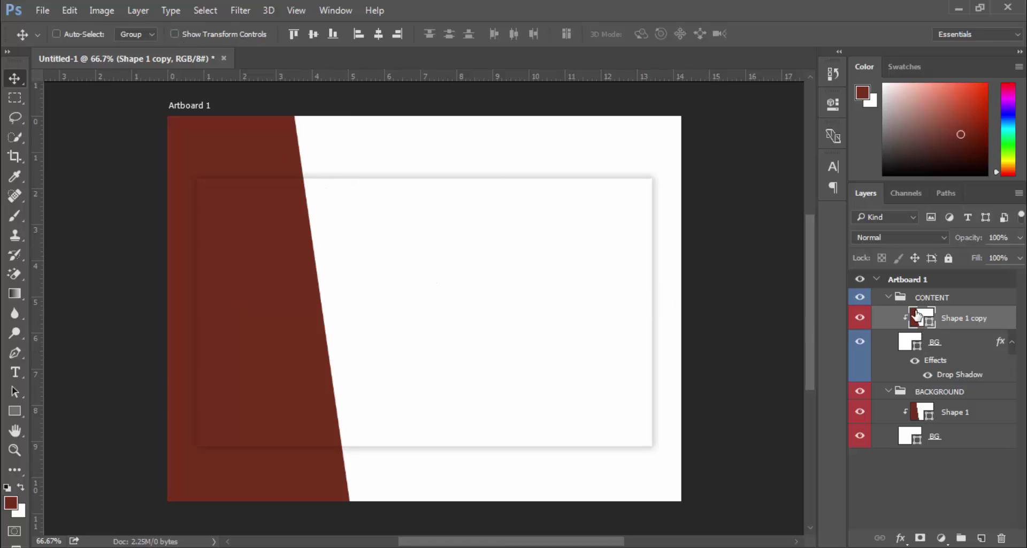
right_click(859, 297)
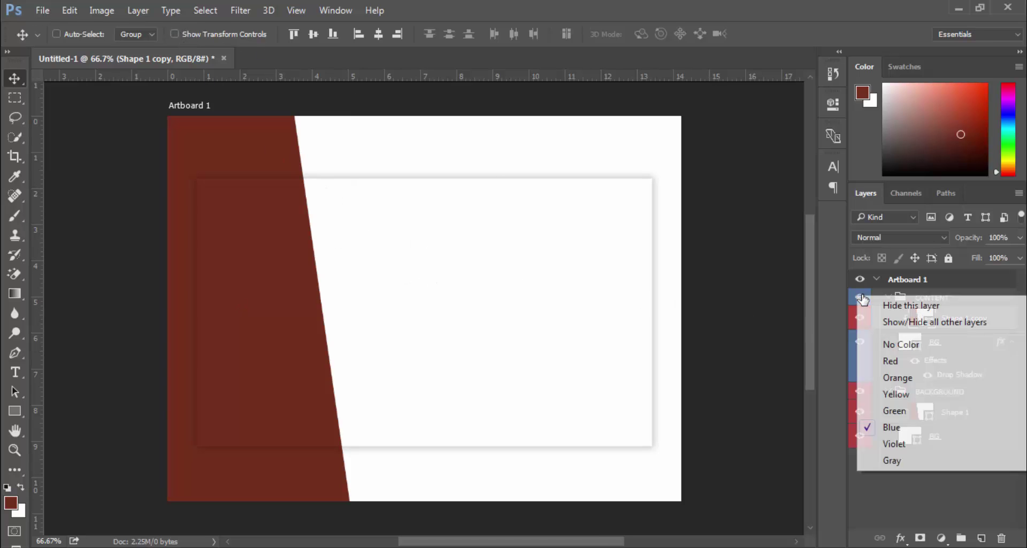
left_click(892, 427)
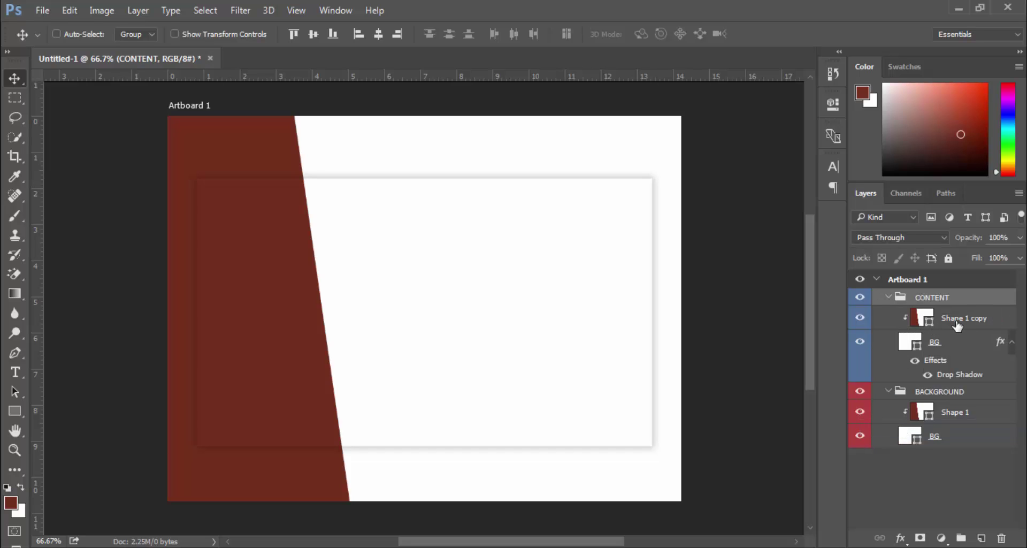
left_click(922, 319)
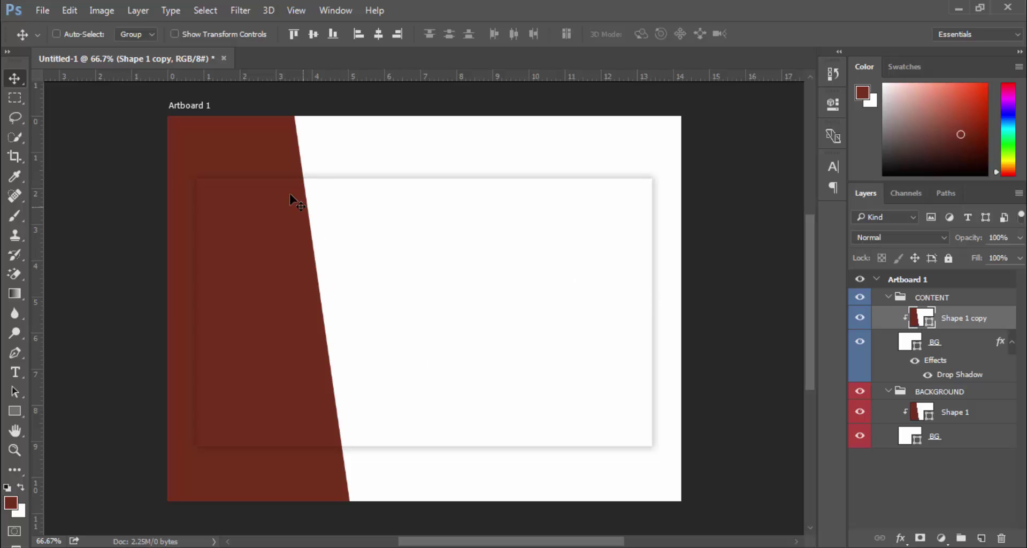
Free-transform Shape 1 and its copy together to widen the red panel rightward.
left_click(956, 411, "ctrl")
left_click(956, 411, "ctrl")
key("ctrl+t")
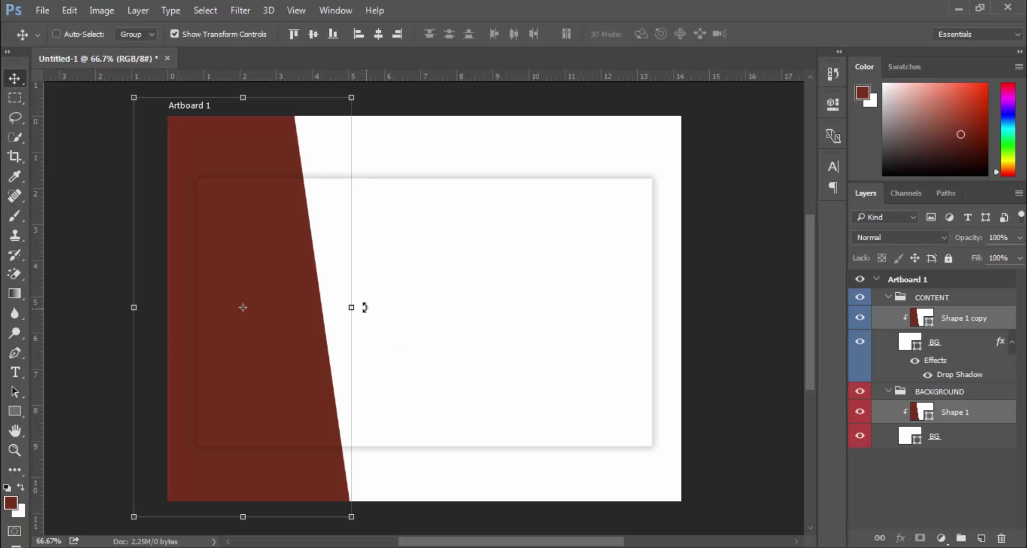
left_click_drag(351, 307, 408, 304)
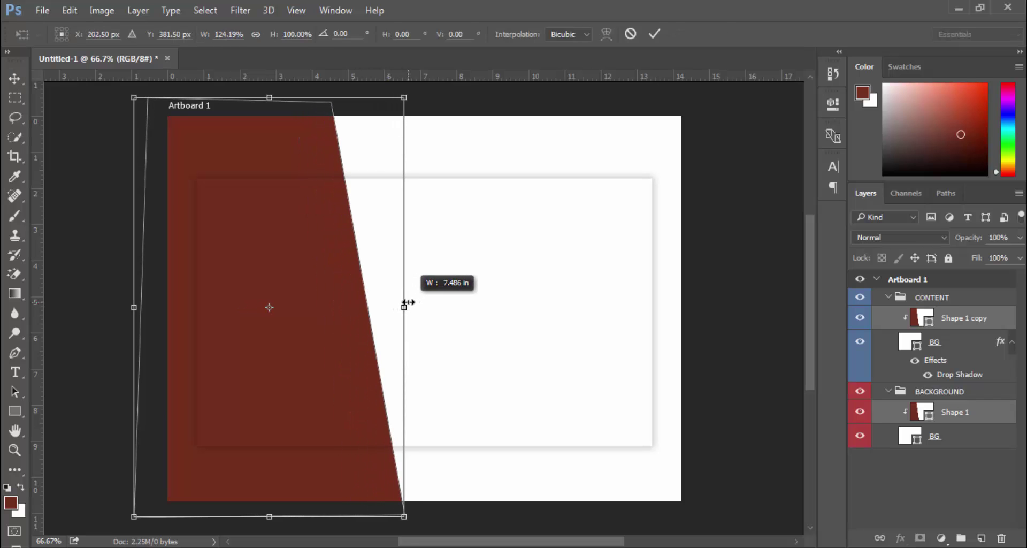
left_click(656, 33)
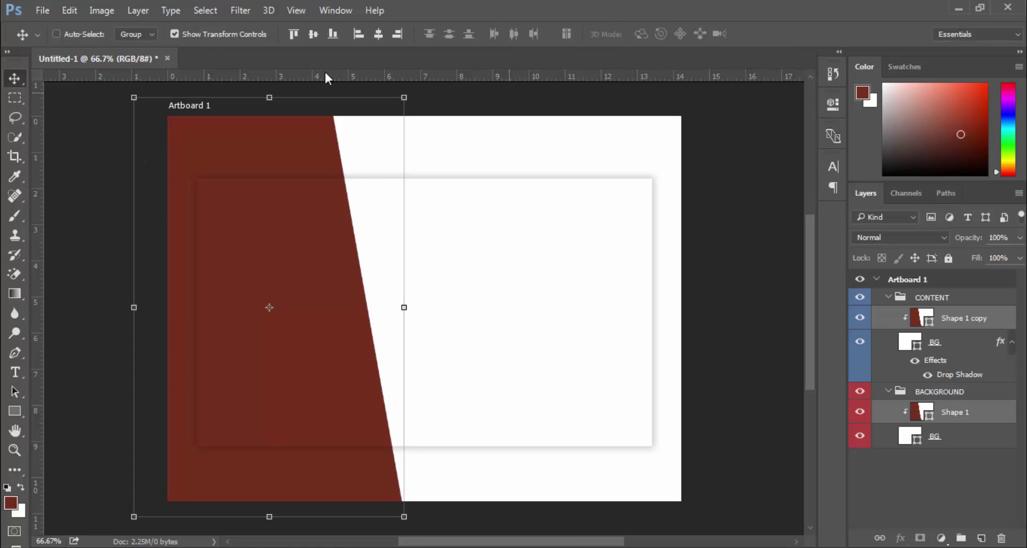
Turn off transform controls and collapse both the CONTENT and BACKGROUND groups.
left_click(198, 33)
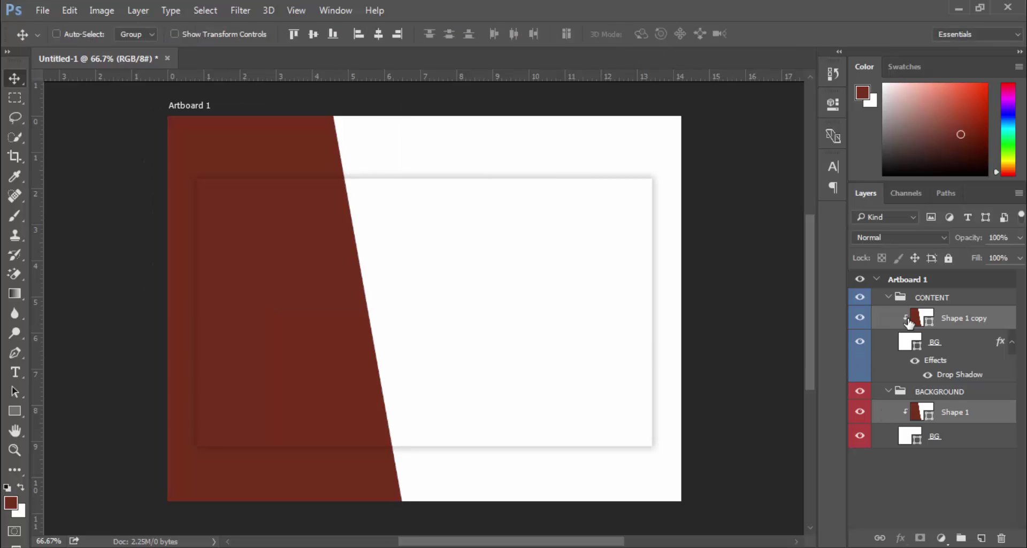
left_click(888, 296)
left_click(888, 315)
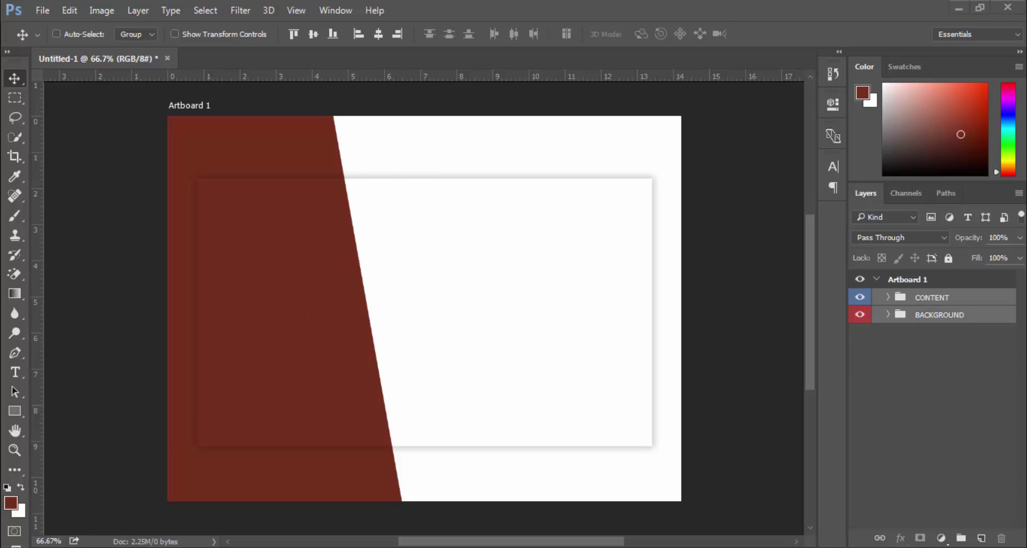
key("alt+Tab")
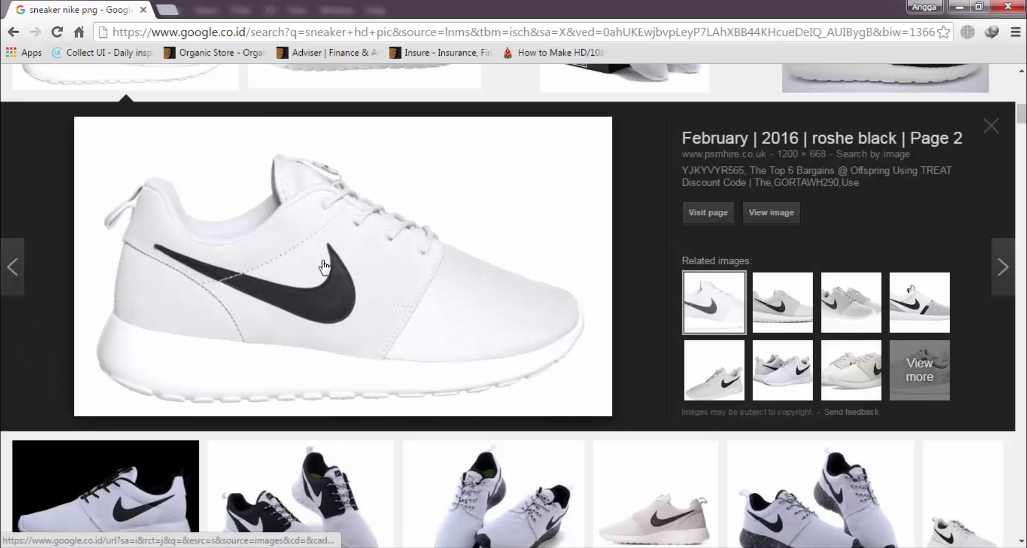
Save the white Nike sneaker image via Save image as into Pictures, named dummy_product.
scroll(324, 266, "up", 3)
scroll(324, 265, "up", 5)
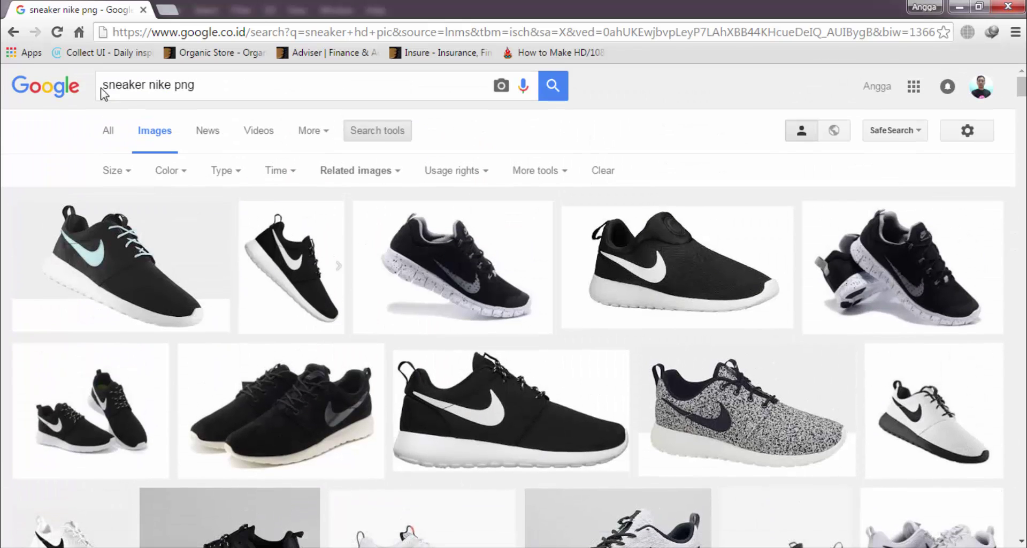
scroll(191, 171, "down", 4)
scroll(240, 187, "down", 3)
scroll(281, 184, "down", 1)
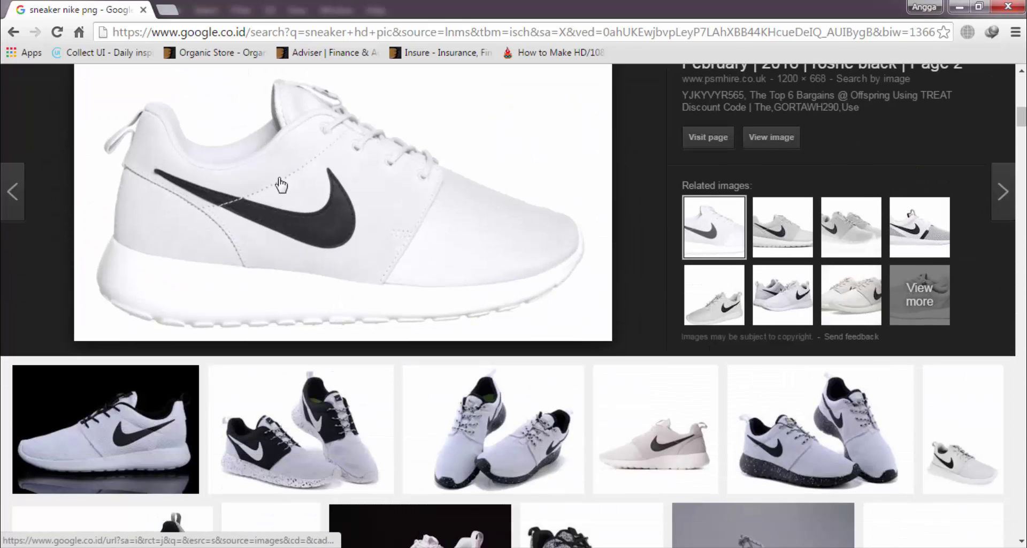
scroll(281, 184, "up", 3)
scroll(292, 242, "down", 2)
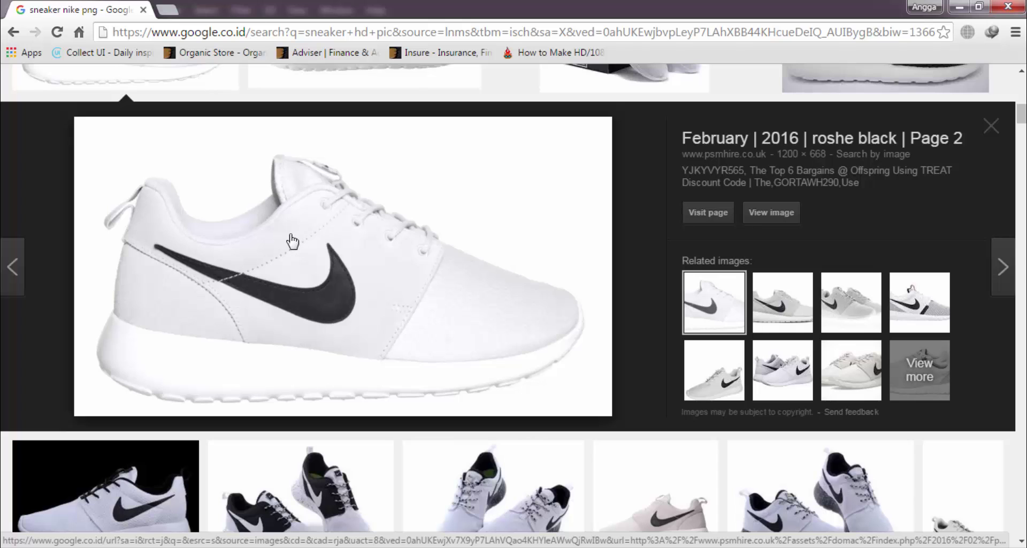
right_click(292, 238)
left_click(349, 365)
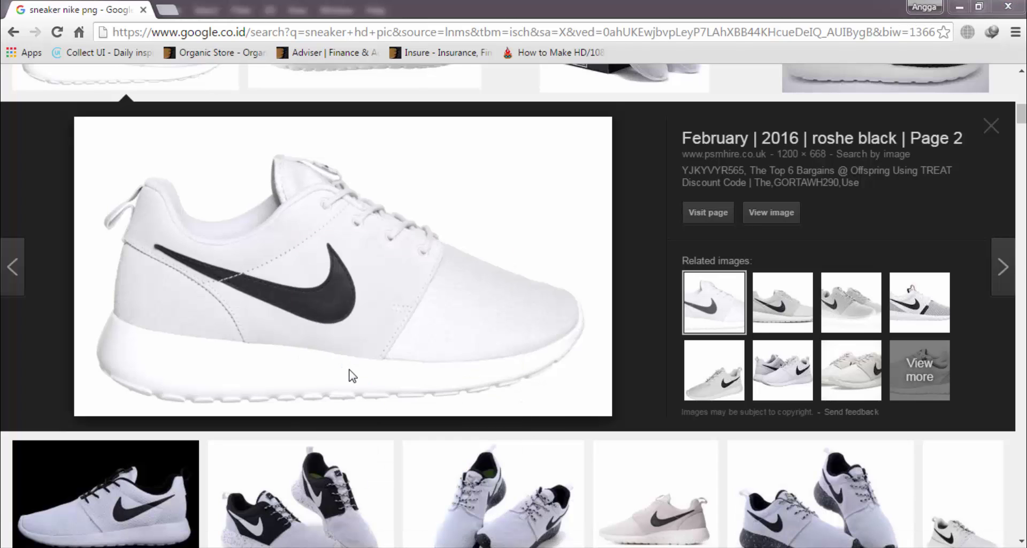
left_click(126, 314)
left_click(194, 385)
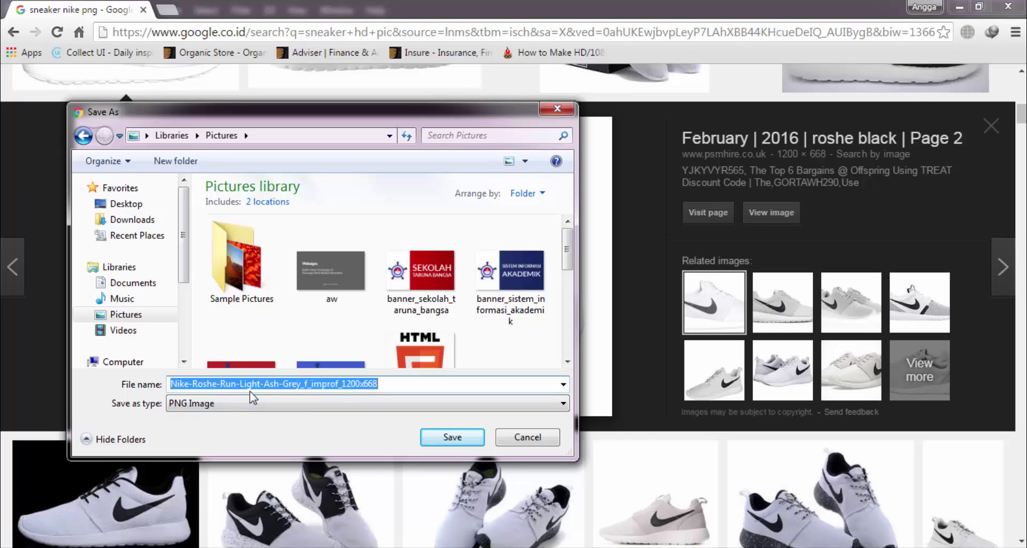
type("dummy_pro")
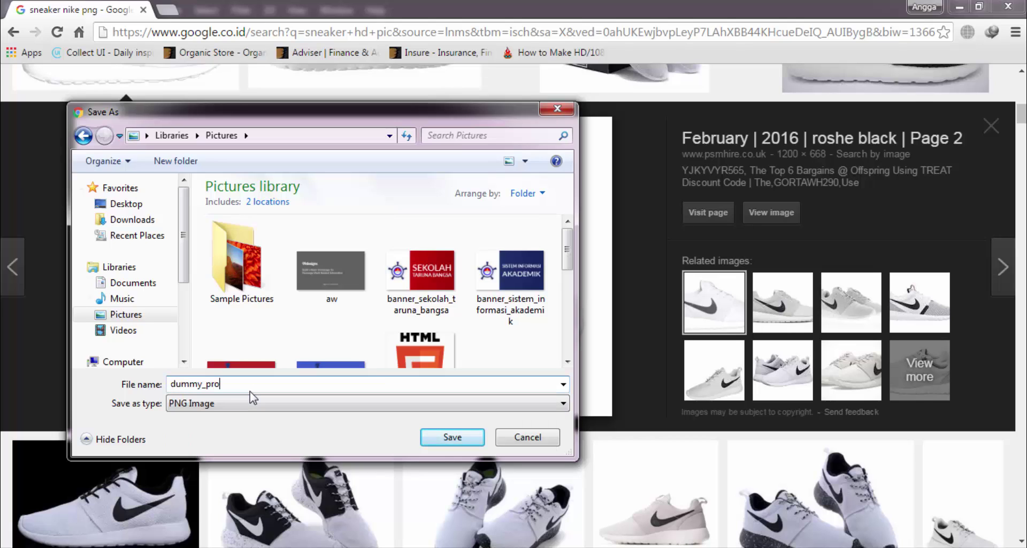
type("duct")
left_click(451, 437)
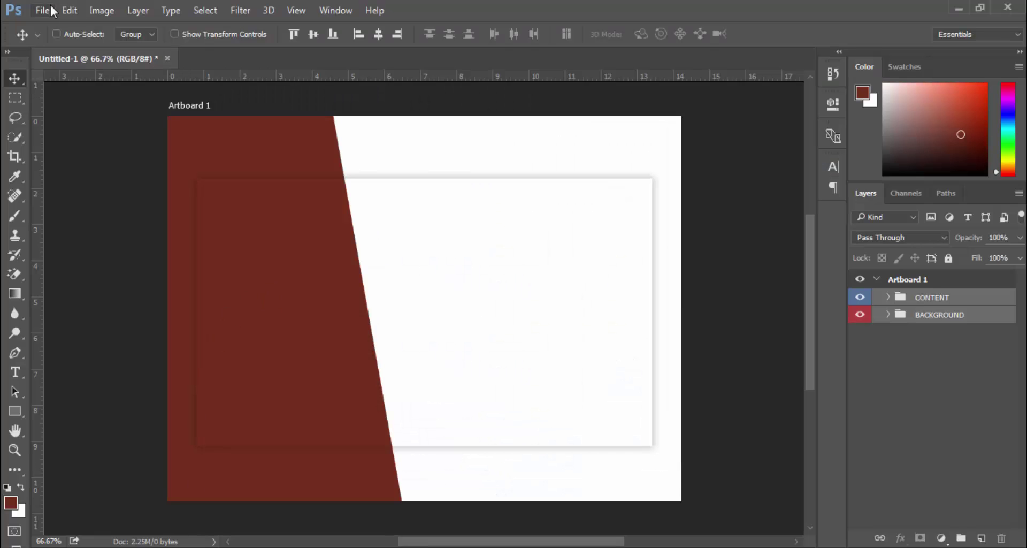
Open dummy_product.png from the Pictures folder.
left_click(42, 11)
left_click(62, 41)
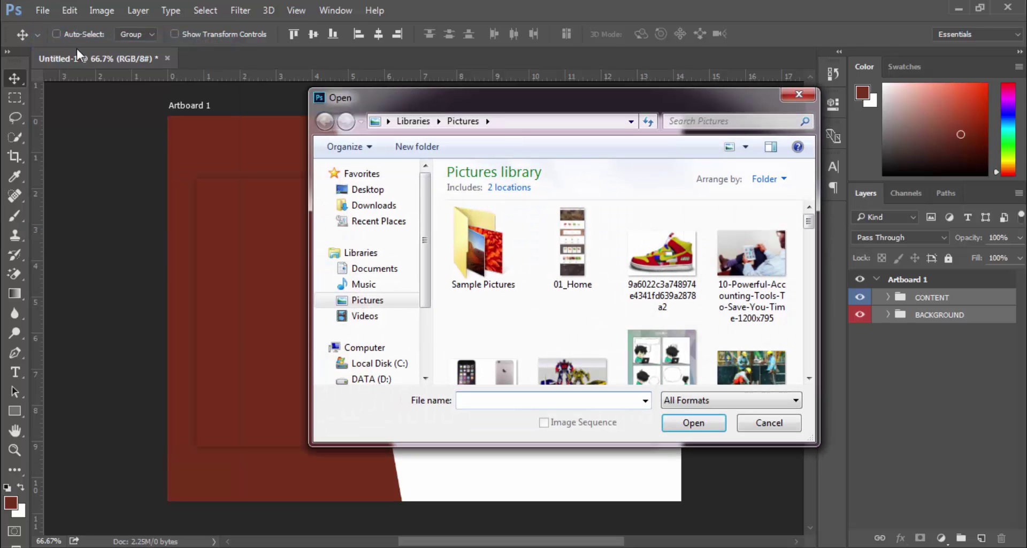
left_click(572, 243)
scroll(573, 257, "down", 5)
left_click(663, 252)
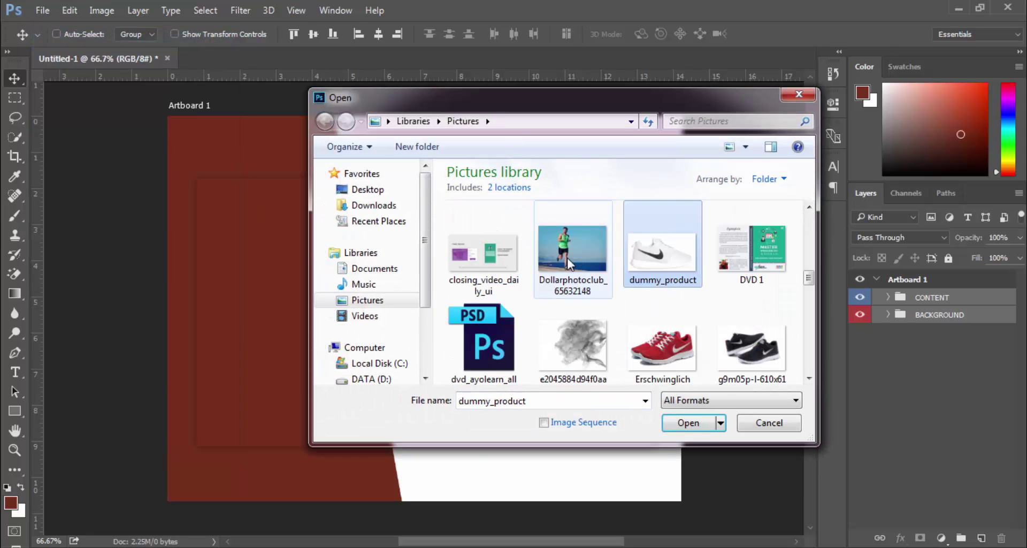
left_click(686, 422)
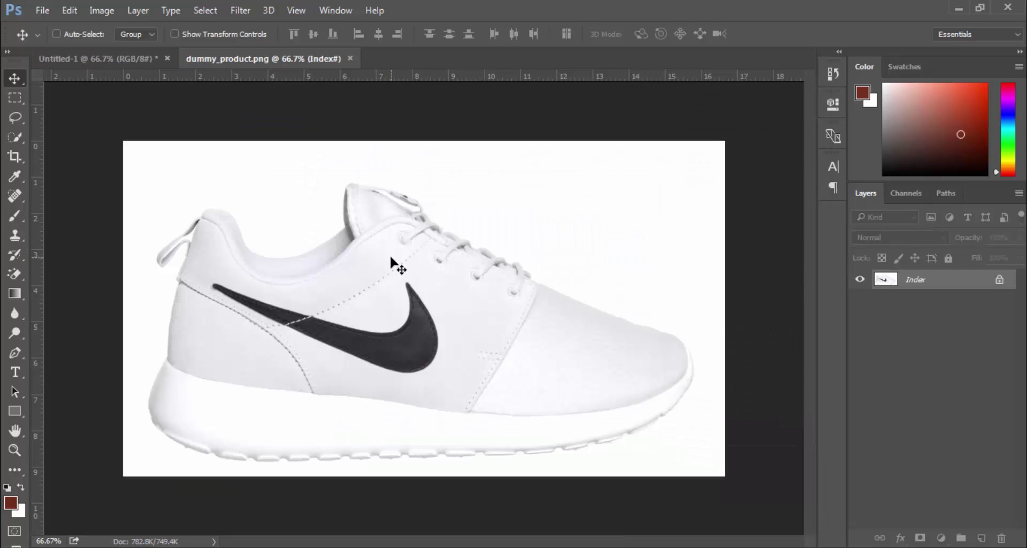
Convert the image to RGB Color and unlock the Background as Layer 0.
left_click(102, 10)
mouse_move(113, 27)
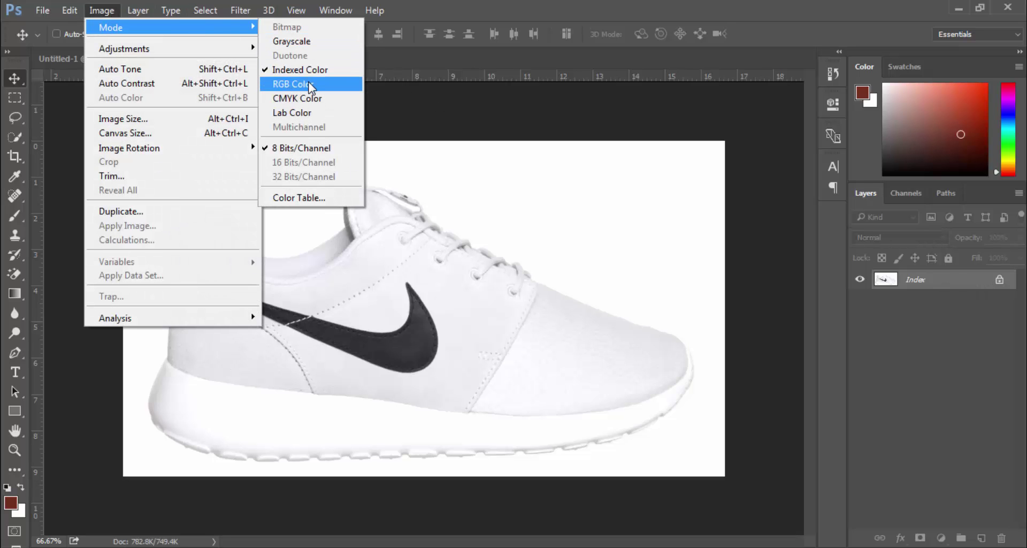
left_click(330, 85)
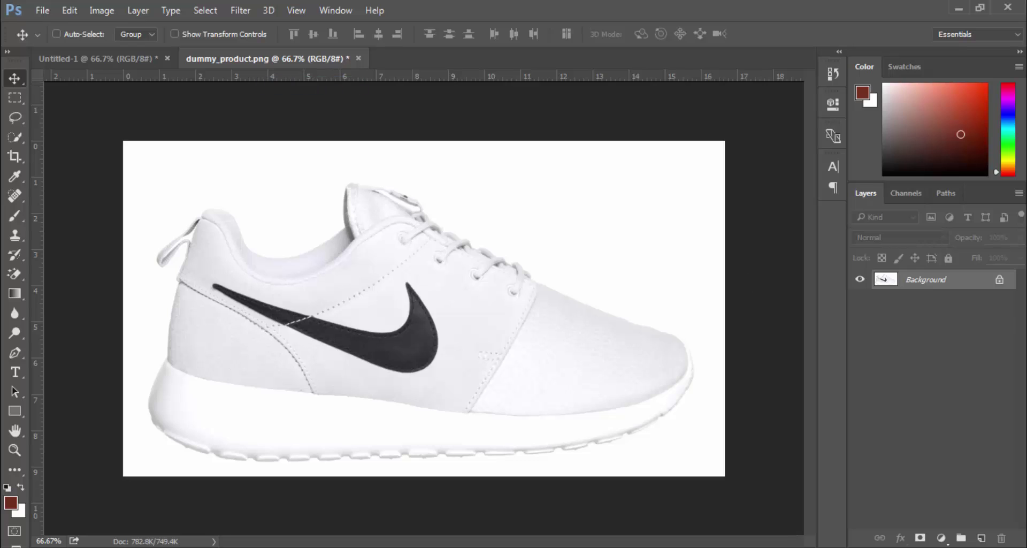
left_click(1000, 279)
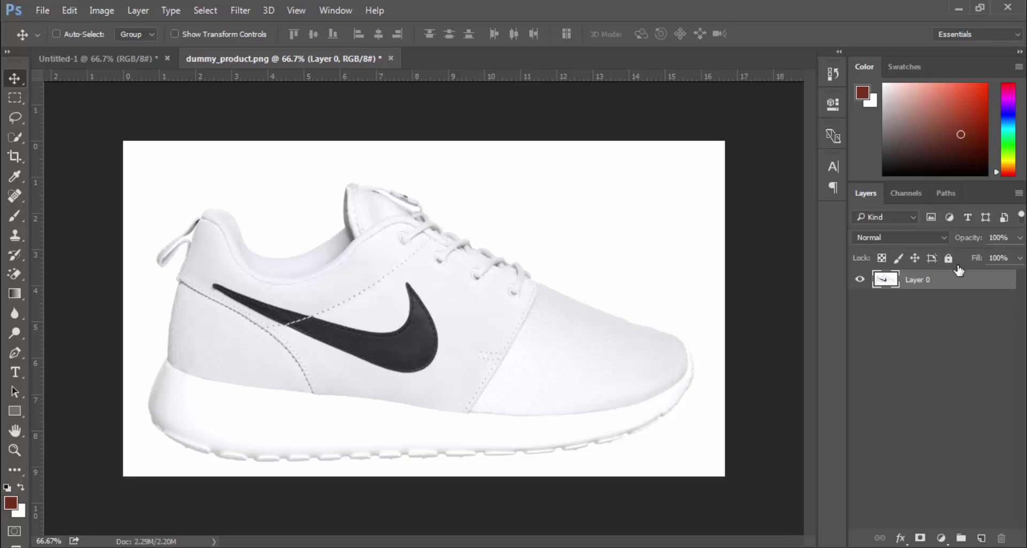
Set up the Pen tool in Path mode and zoom the shoe to 100%.
left_click(18, 350)
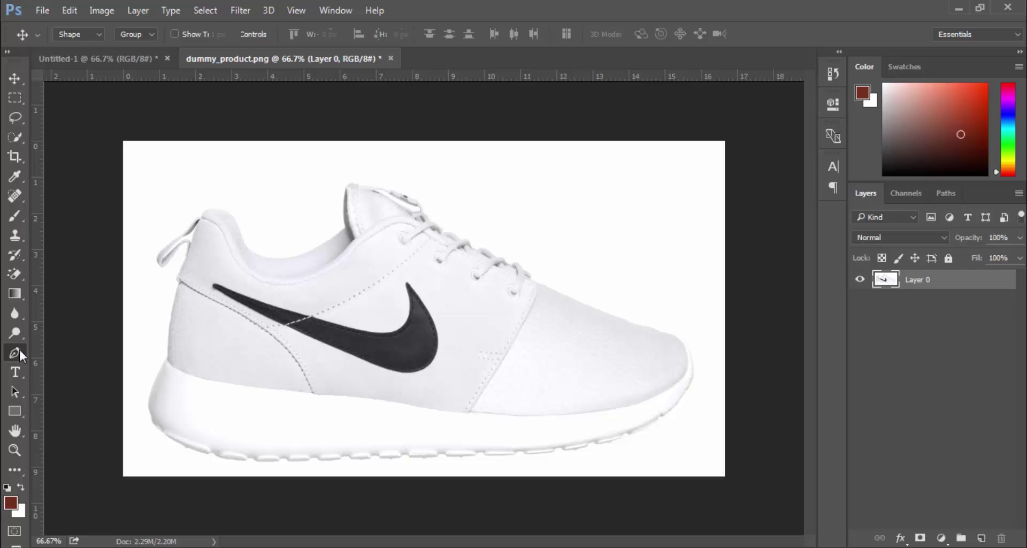
left_click(100, 34)
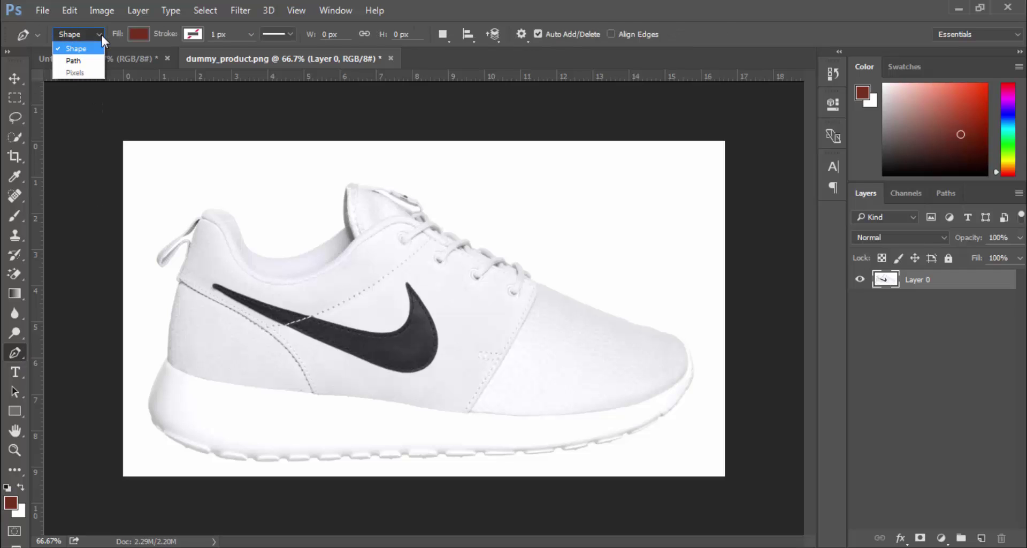
left_click(92, 63)
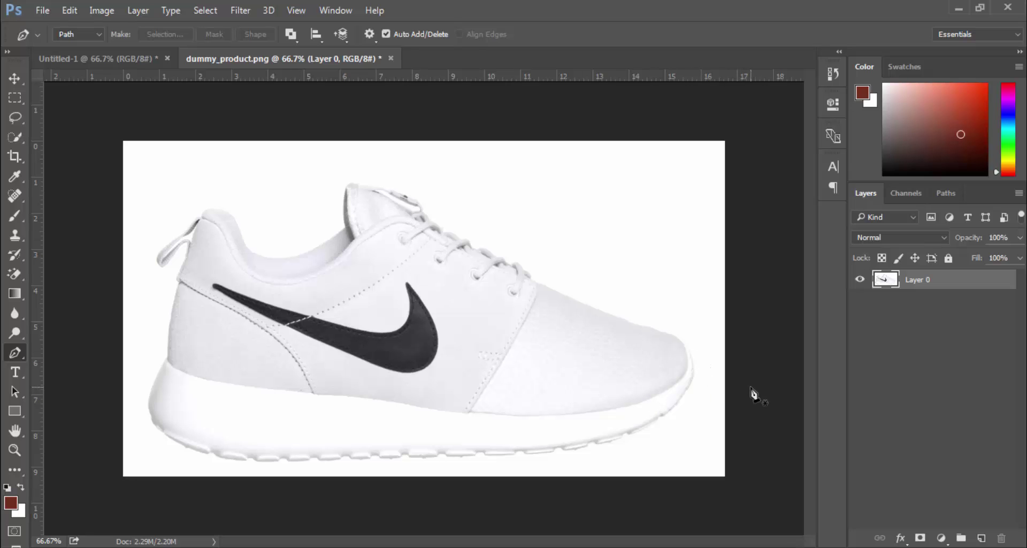
key("ctrl+1")
scroll(757, 393, "right", 2)
scroll(759, 393, "down", 1)
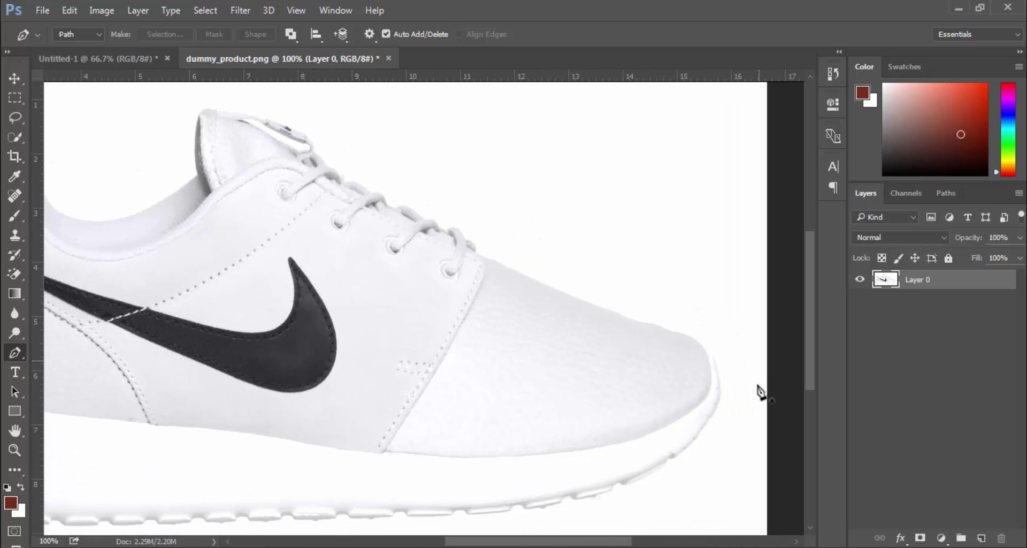
scroll(759, 390, "down", 1)
Trace the path from the top of the toe around the tip and along the sole.
left_click(702, 309)
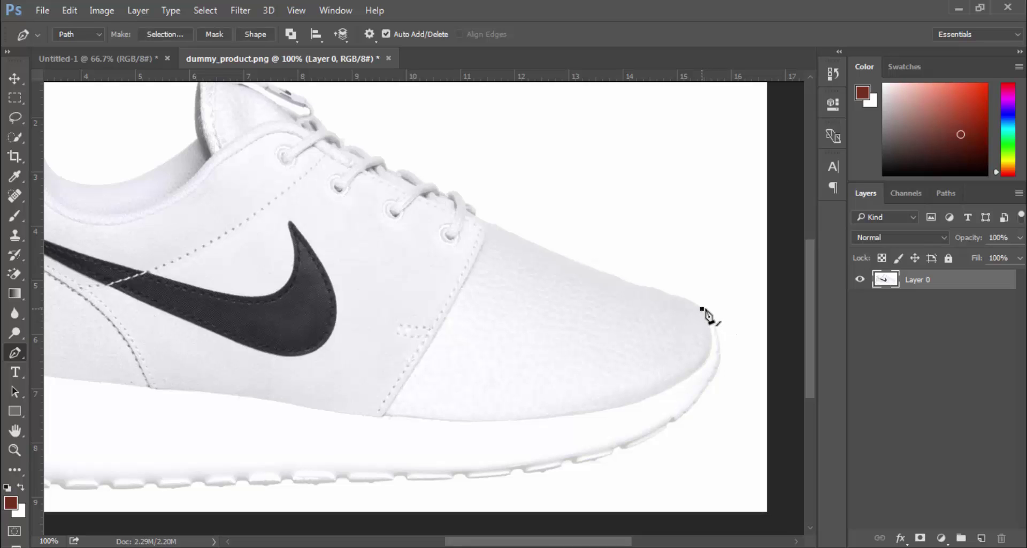
mouse_move(675, 420)
left_mouse_down()
mouse_move(621, 444)
mouse_move(592, 485)
left_mouse_up()
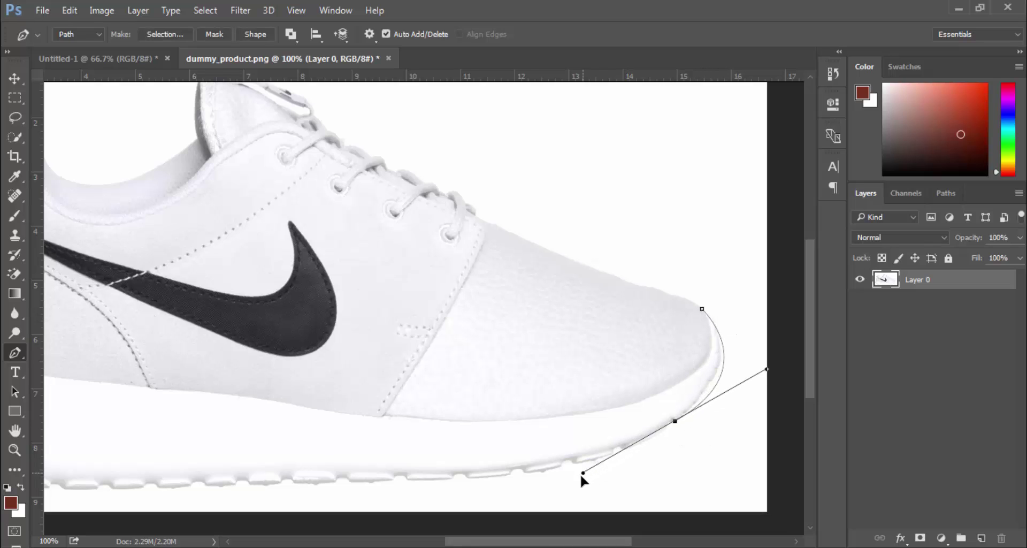
left_click(675, 421)
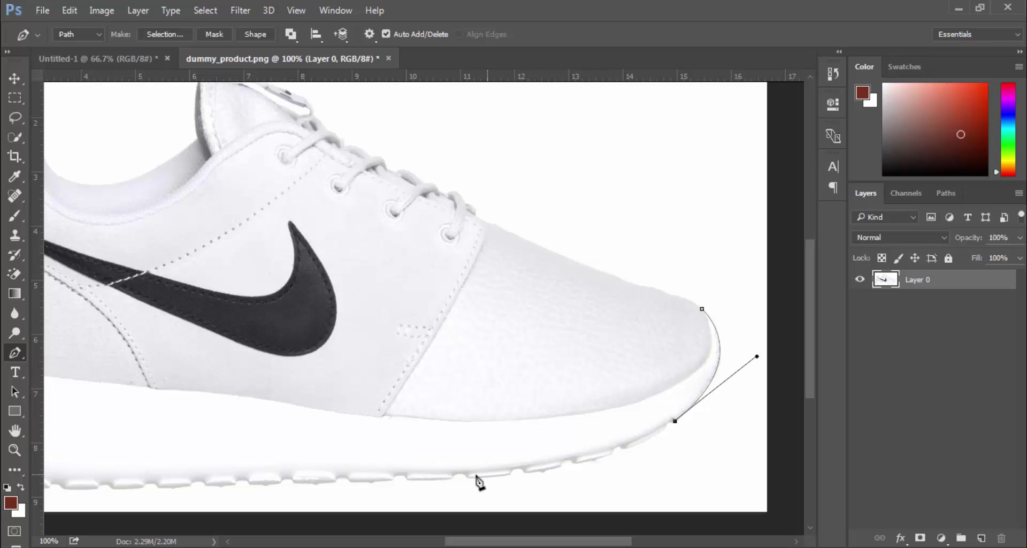
left_click_drag(456, 474, 309, 468)
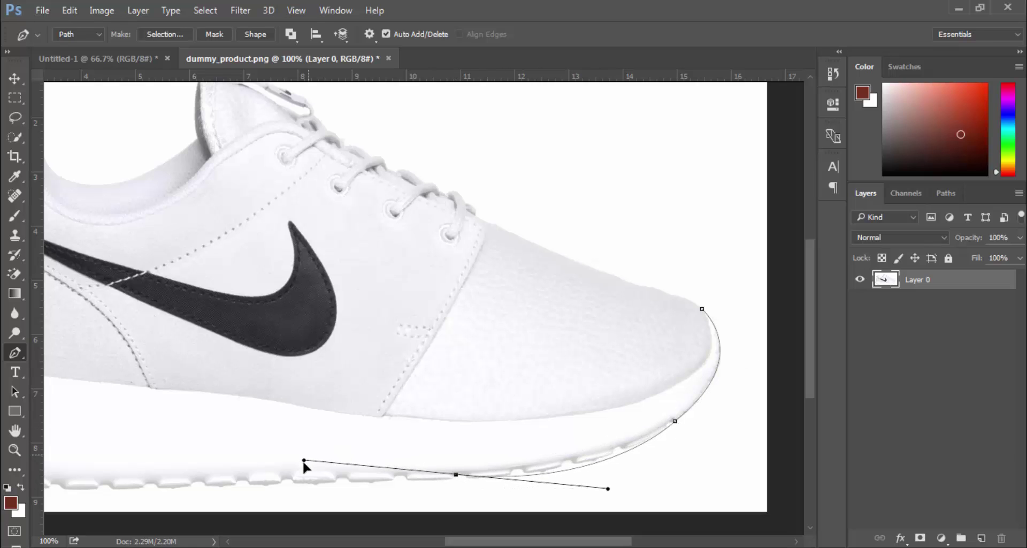
left_click(456, 474)
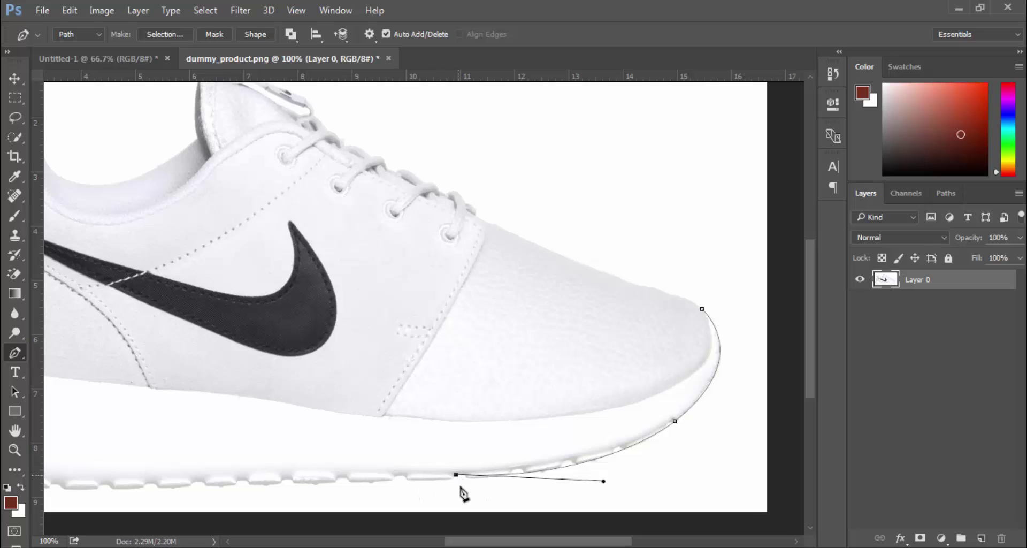
left_click_drag(463, 542, 412, 542)
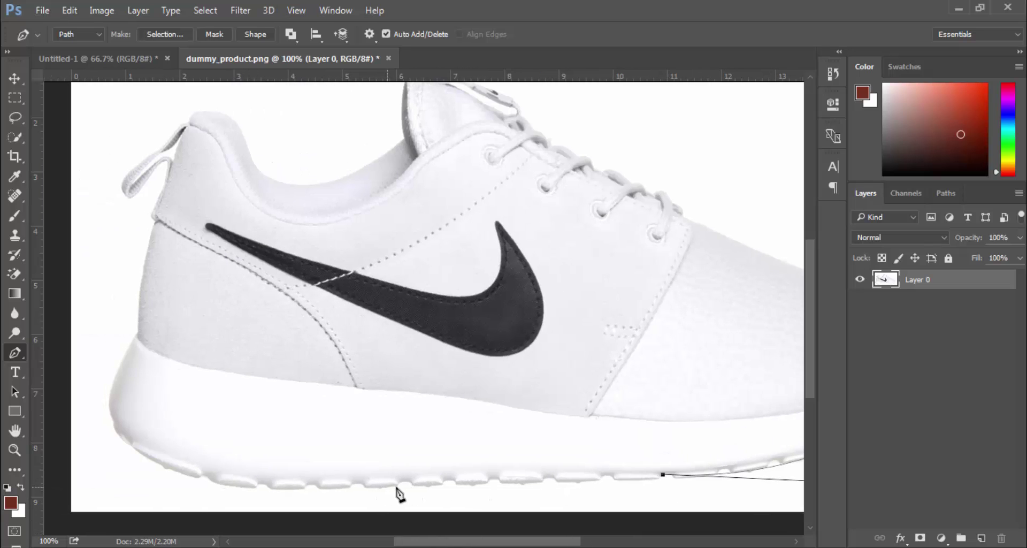
mouse_move(448, 480)
left_mouse_down()
mouse_move(426, 463)
mouse_move(402, 472)
left_mouse_up()
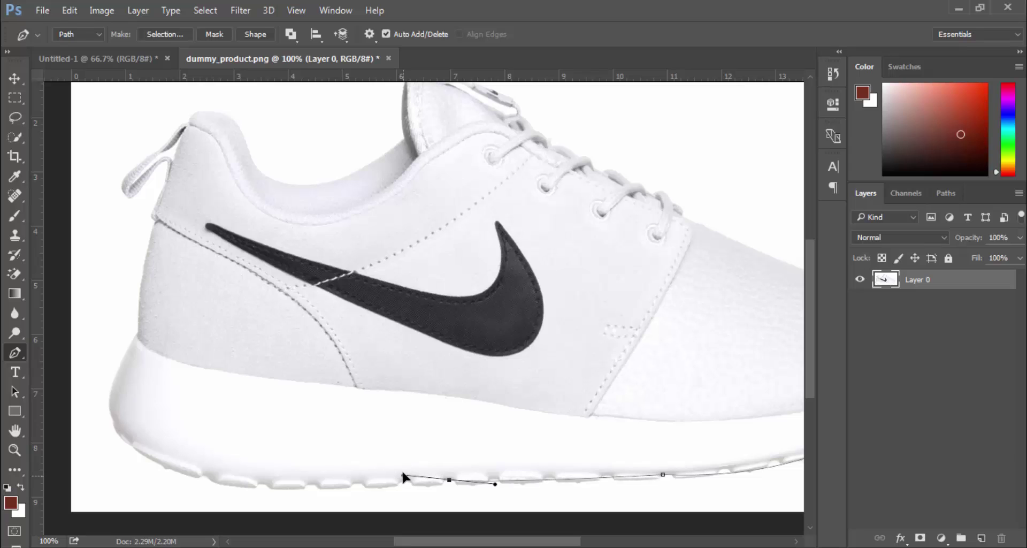
left_click(449, 481)
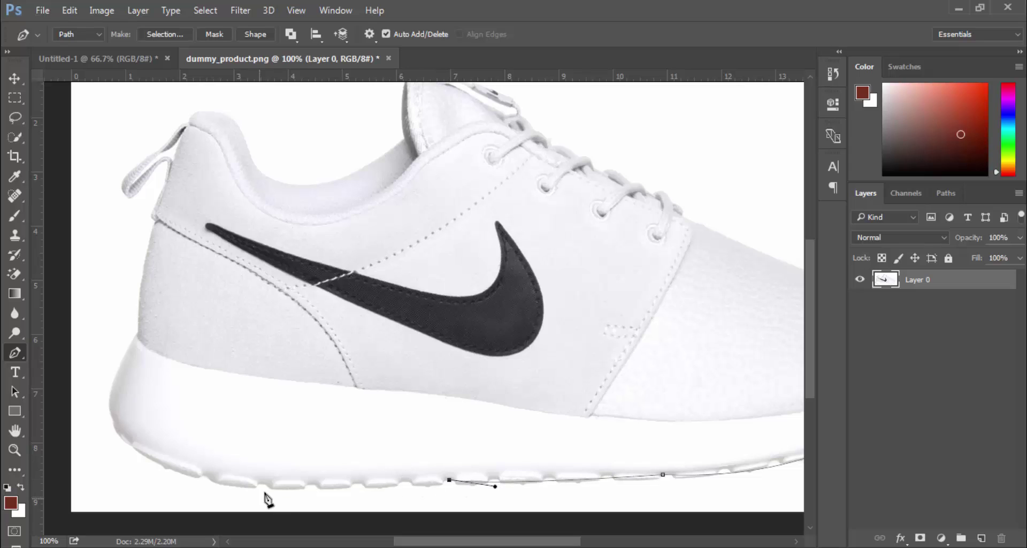
left_click_drag(200, 474, 144, 444)
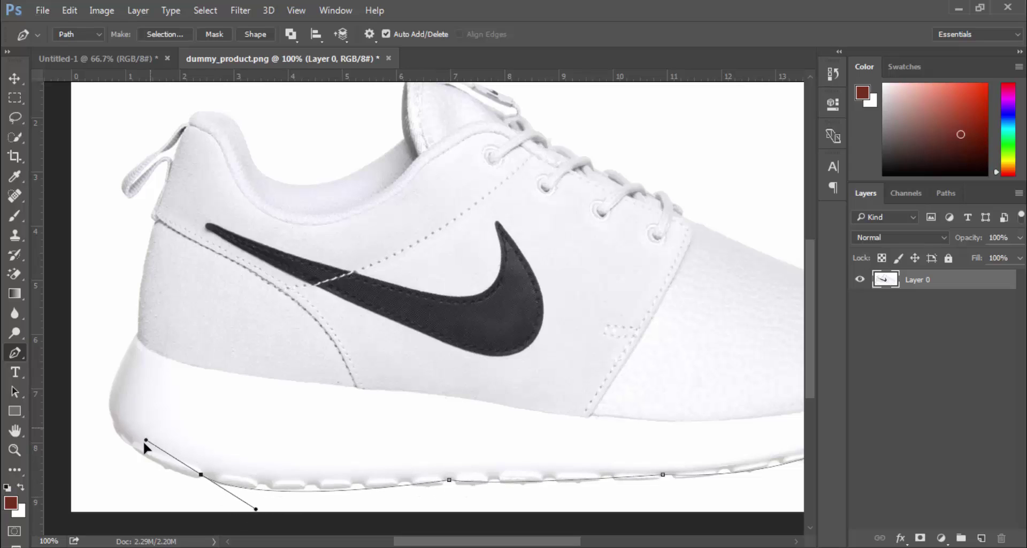
left_click(201, 474, "alt")
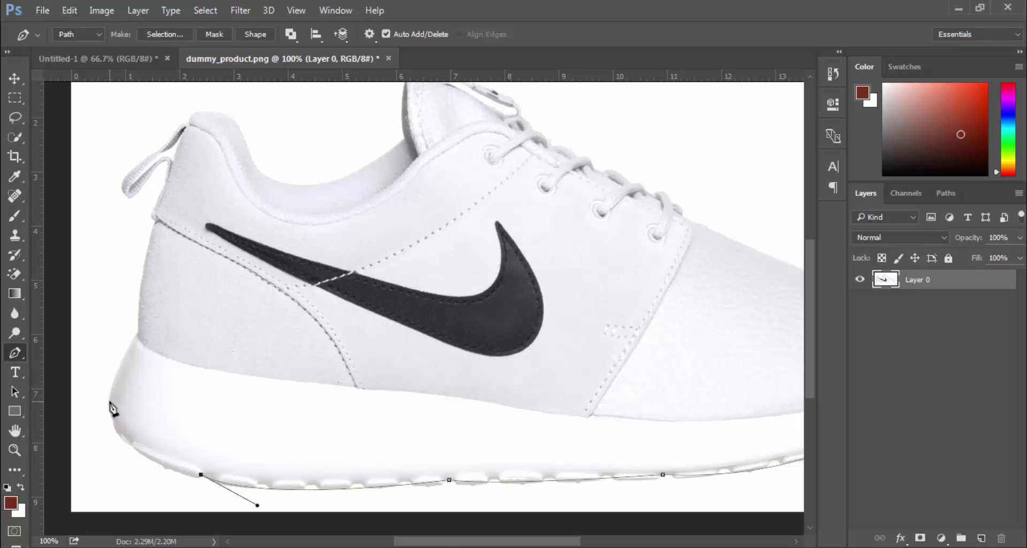
Continue the path up the heel, around the heel loop and along its top.
left_click_drag(110, 401, 94, 334)
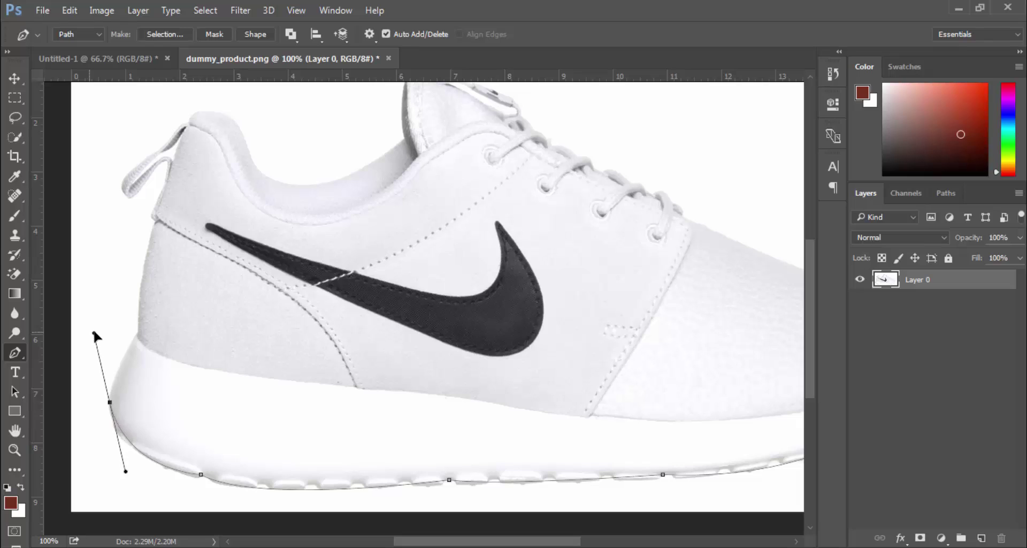
left_click(110, 401, "alt")
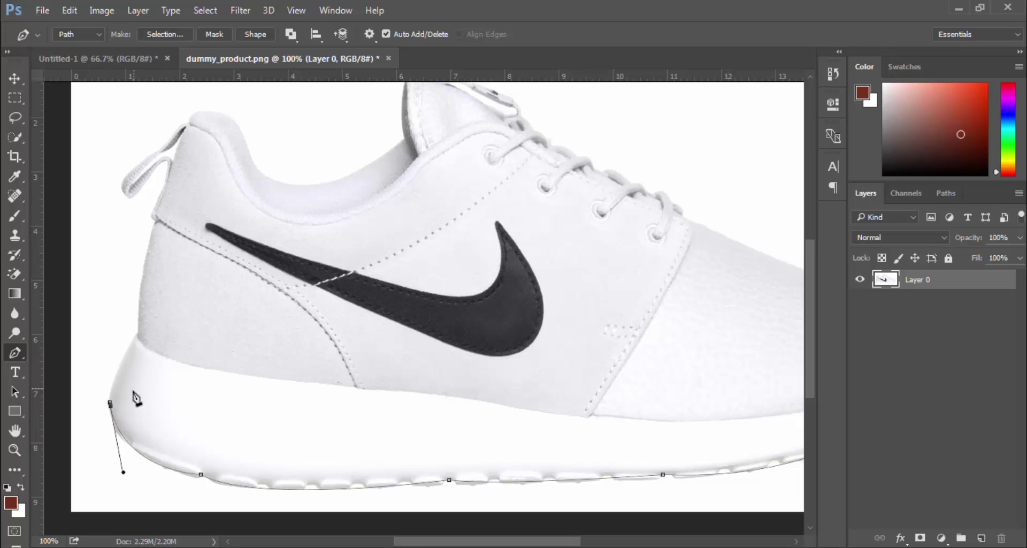
key("ctrl+alt+z")
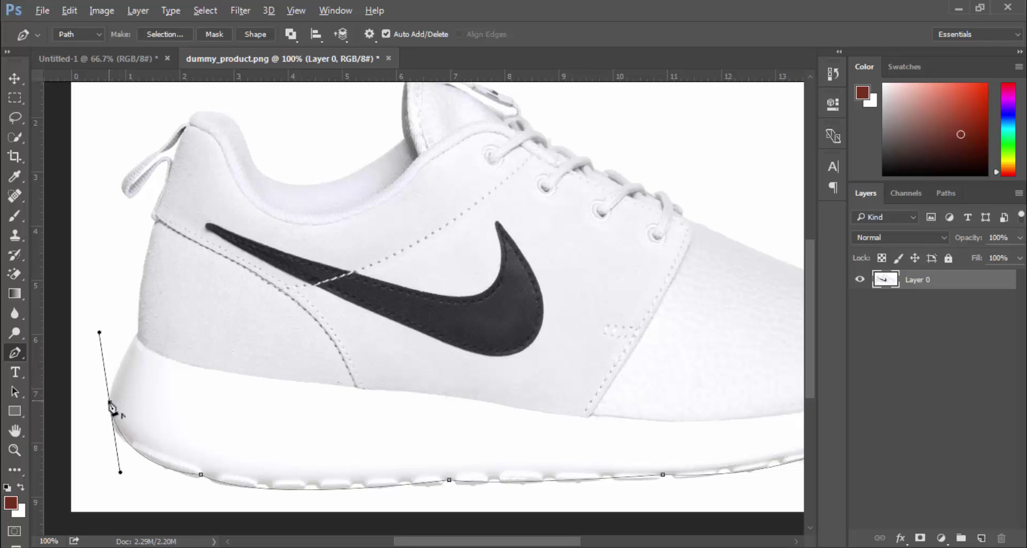
left_click_drag(138, 333, 154, 326)
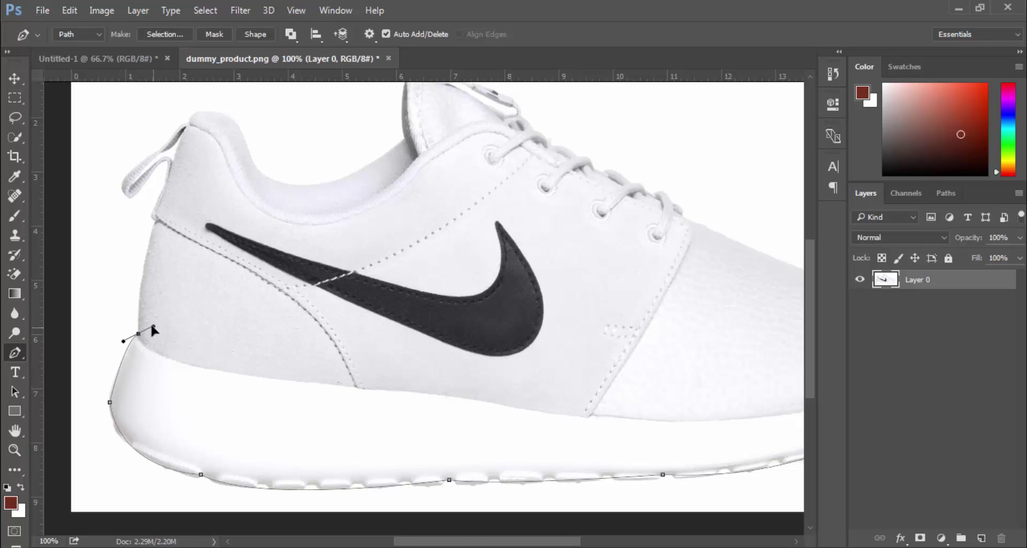
scroll(154, 325, "up", 3)
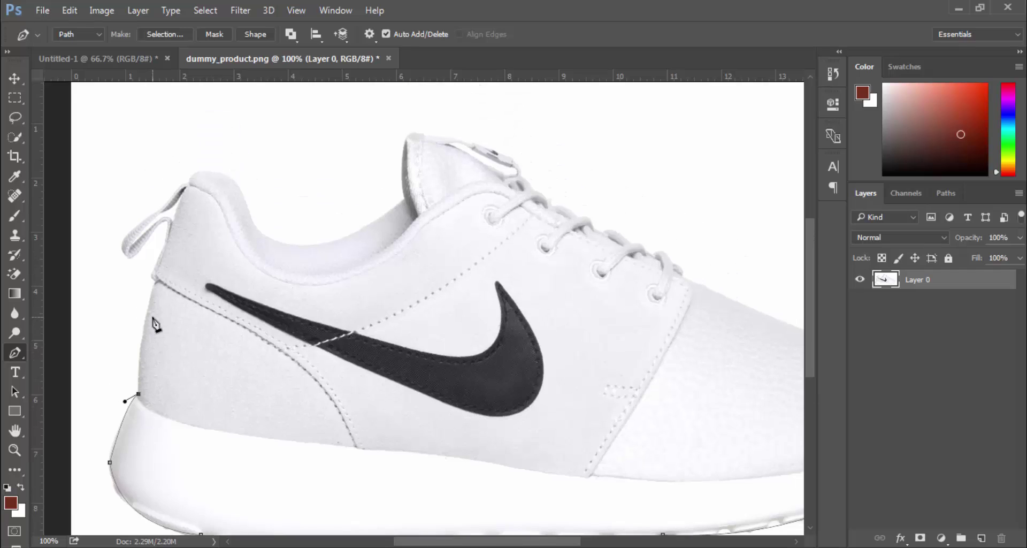
scroll(154, 323, "up", 2)
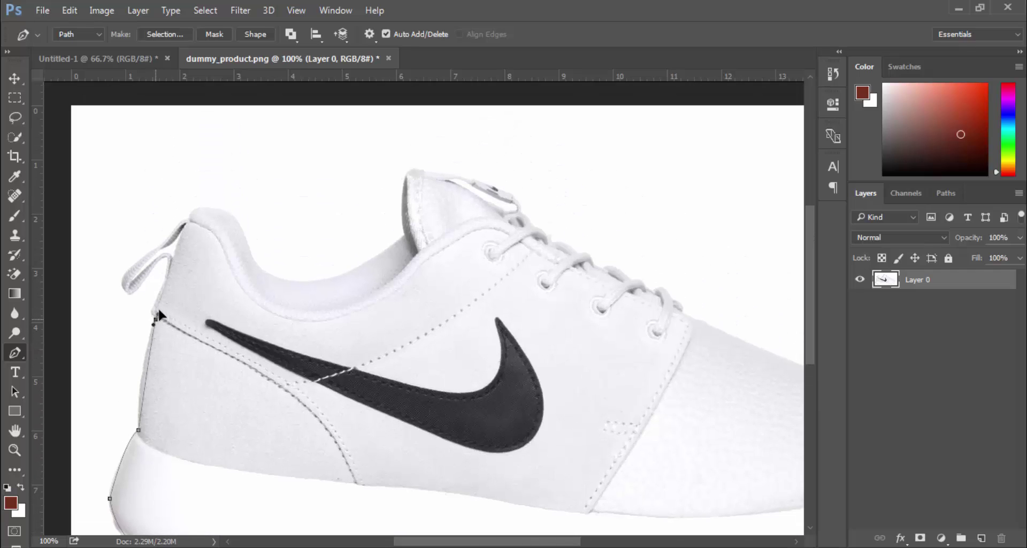
left_click_drag(167, 292, 159, 293)
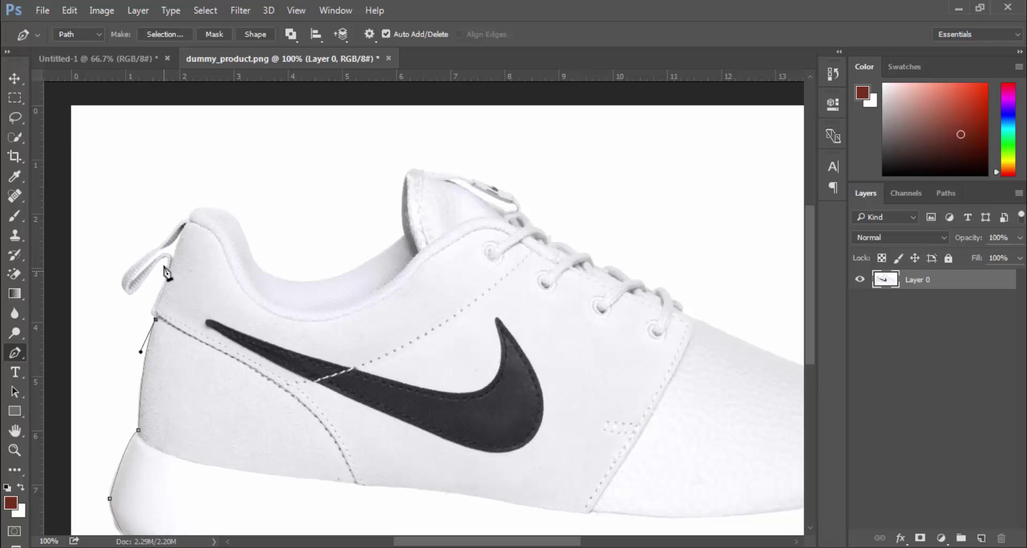
left_click_drag(168, 258, 172, 249)
left_click_drag(125, 308, 109, 342)
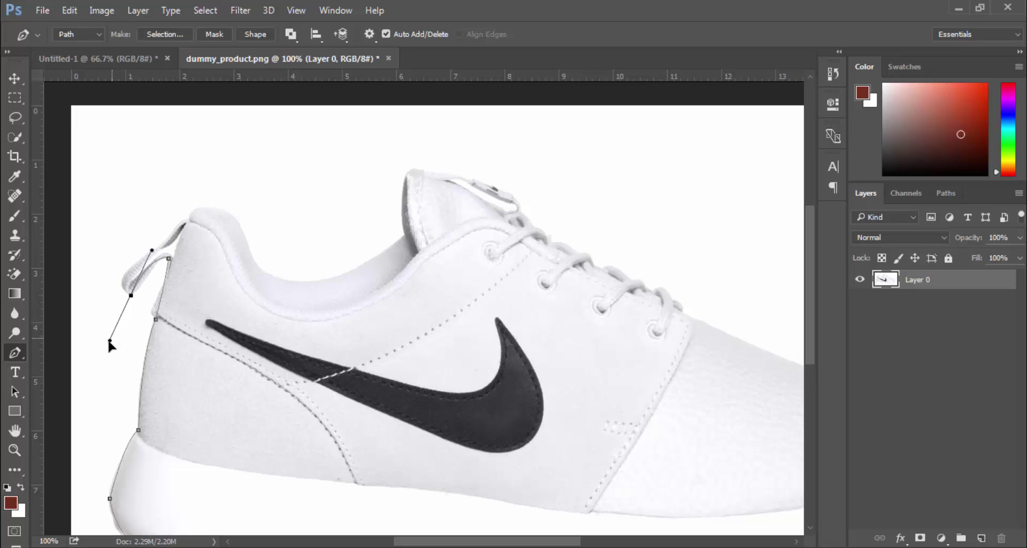
left_click(131, 295, "alt")
left_click_drag(152, 241, 145, 264)
left_click(161, 244)
left_click_drag(190, 221, 194, 227)
left_click(190, 221, "alt")
Trace the collar opening, the tongue tip and the front of the tongue.
mouse_move(236, 218)
left_mouse_down()
mouse_move(277, 255)
mouse_move(282, 247)
left_mouse_up()
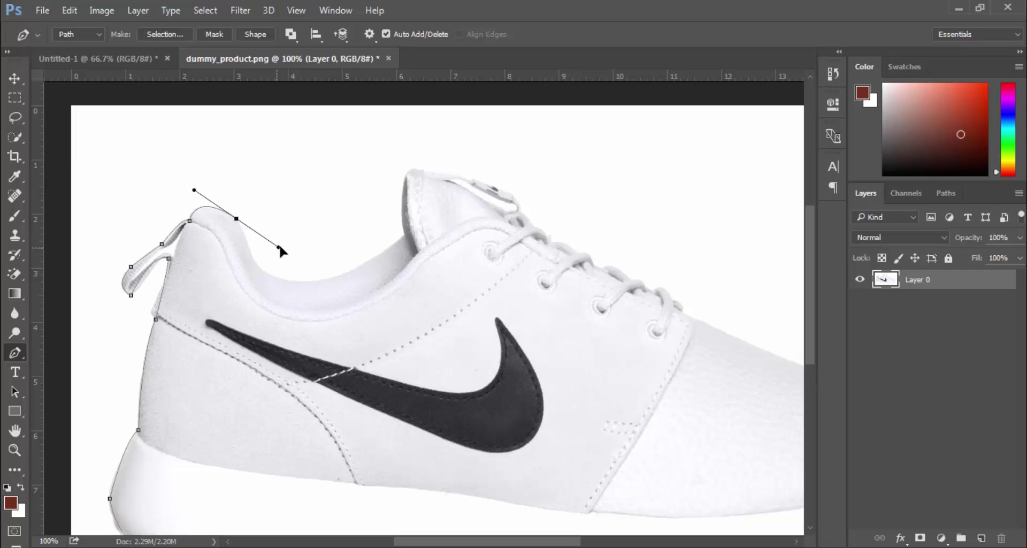
left_click(237, 219, "alt")
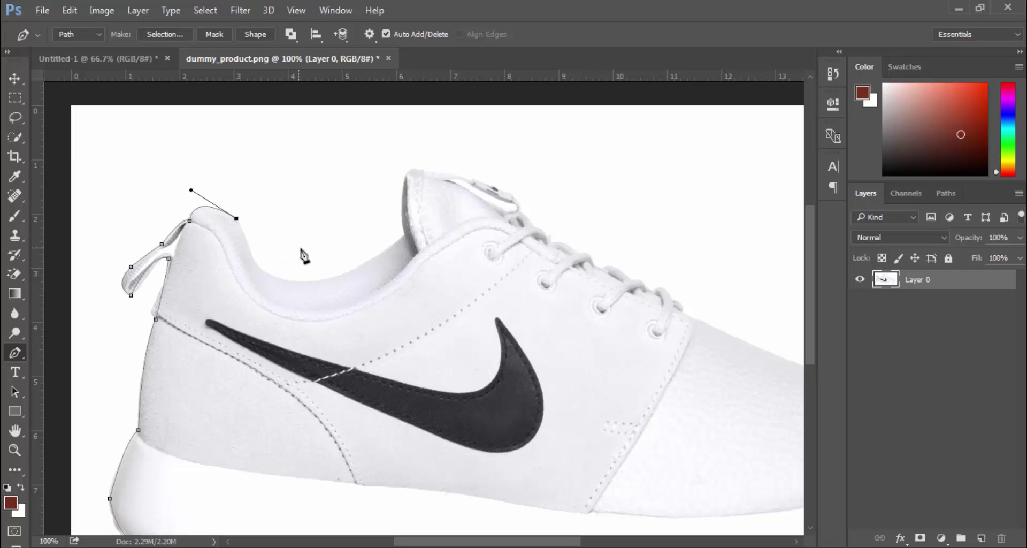
left_click(368, 261)
left_click_drag(368, 262, 480, 195)
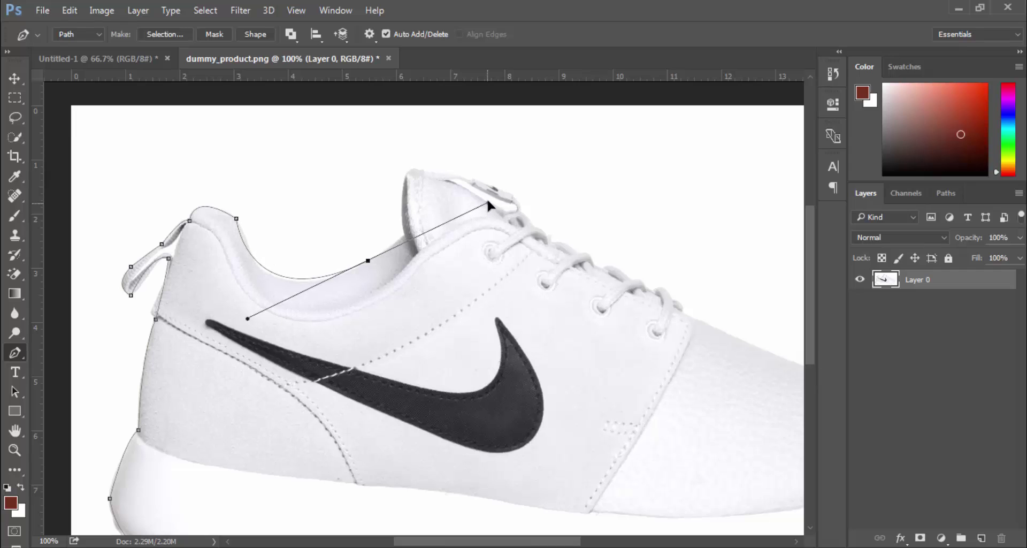
left_click(369, 261, "alt")
left_click(405, 235)
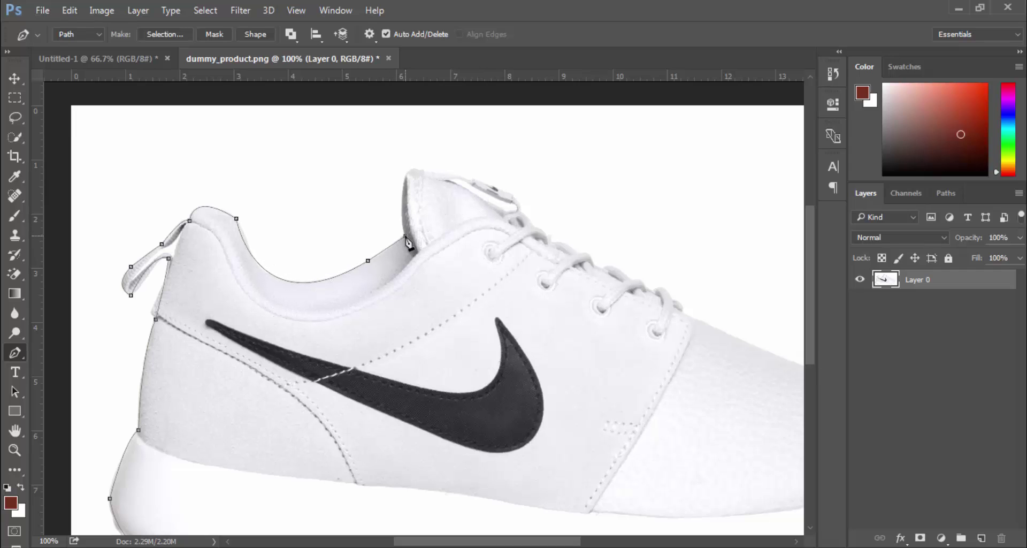
scroll(460, 241, "right", 5)
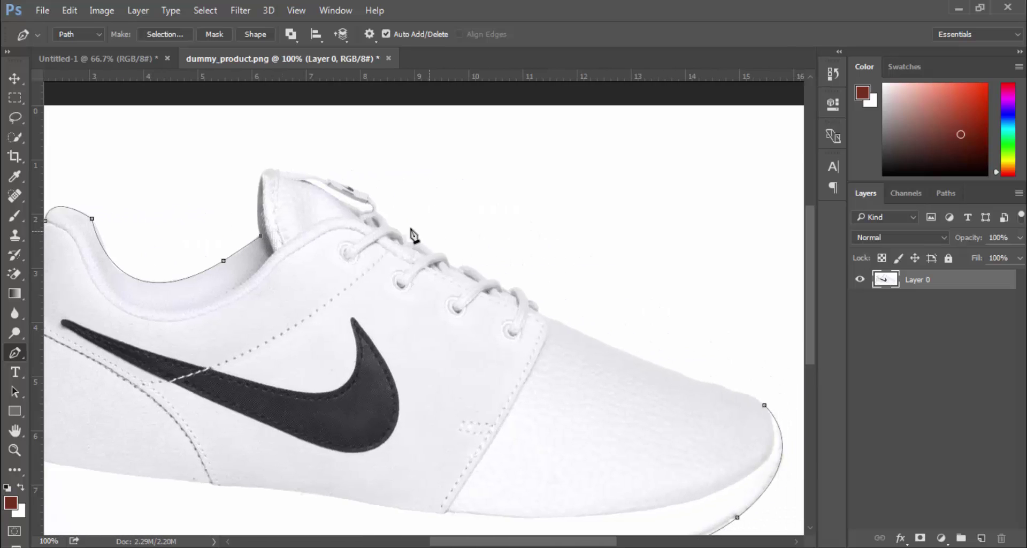
scroll(412, 229, "up", 2)
left_click_drag(270, 216, 295, 206)
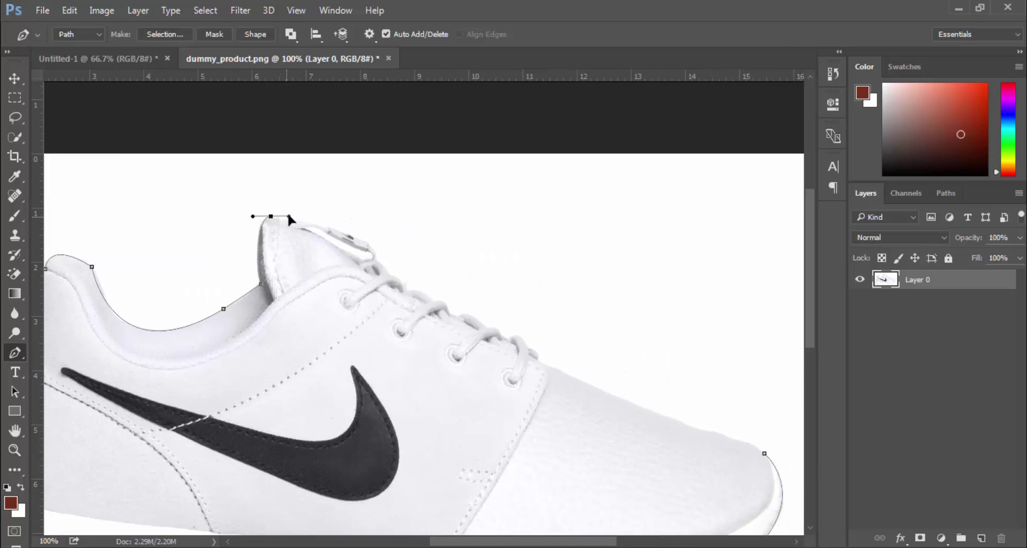
left_click(271, 216, "alt")
left_click_drag(375, 258, 390, 290)
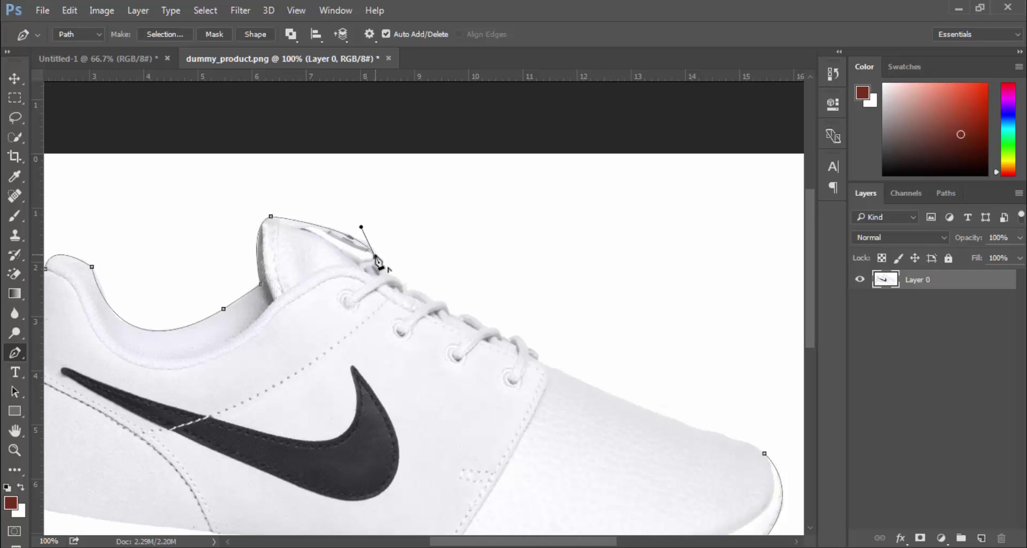
left_click(376, 257, "alt")
Follow the laces down to the toe's upper edge, then zoom out to 66.7%.
left_click(387, 274)
left_click_drag(436, 299, 443, 303)
left_click(438, 300, "alt")
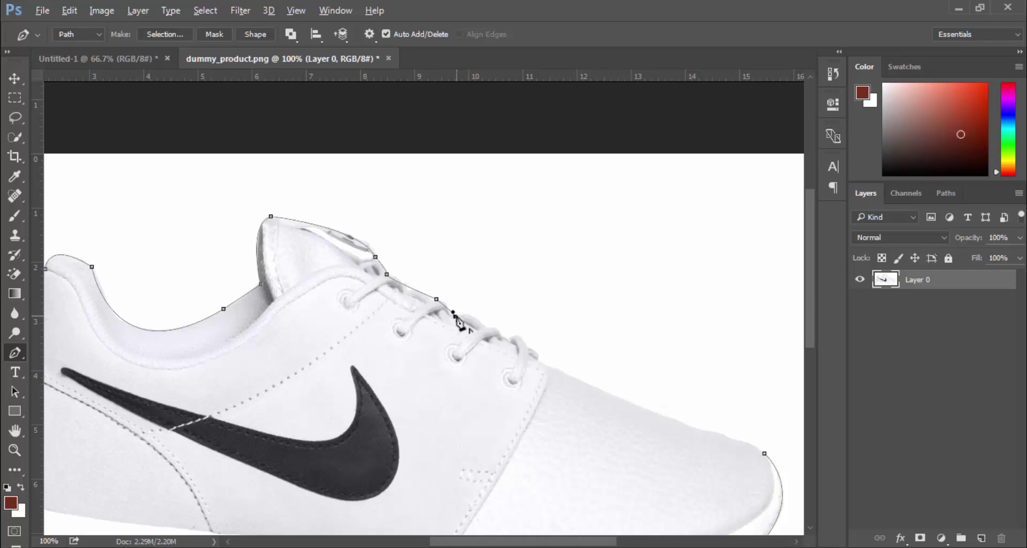
left_click(455, 316)
left_click_drag(487, 326, 503, 352)
left_click(488, 327, "alt")
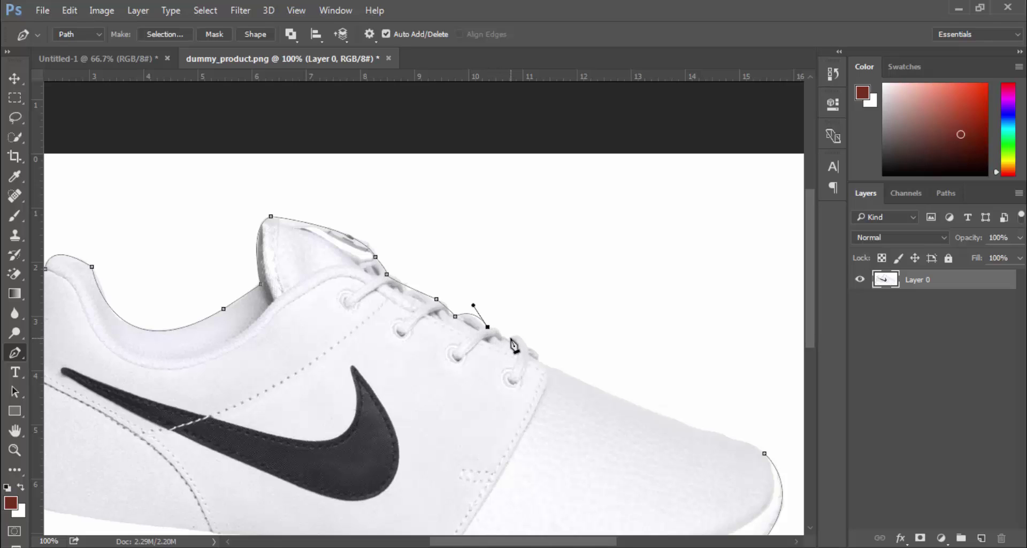
mouse_move(510, 338)
left_mouse_down()
mouse_move(537, 372)
mouse_move(538, 360)
left_mouse_up()
scroll(541, 369, "right", 2)
left_click(604, 432)
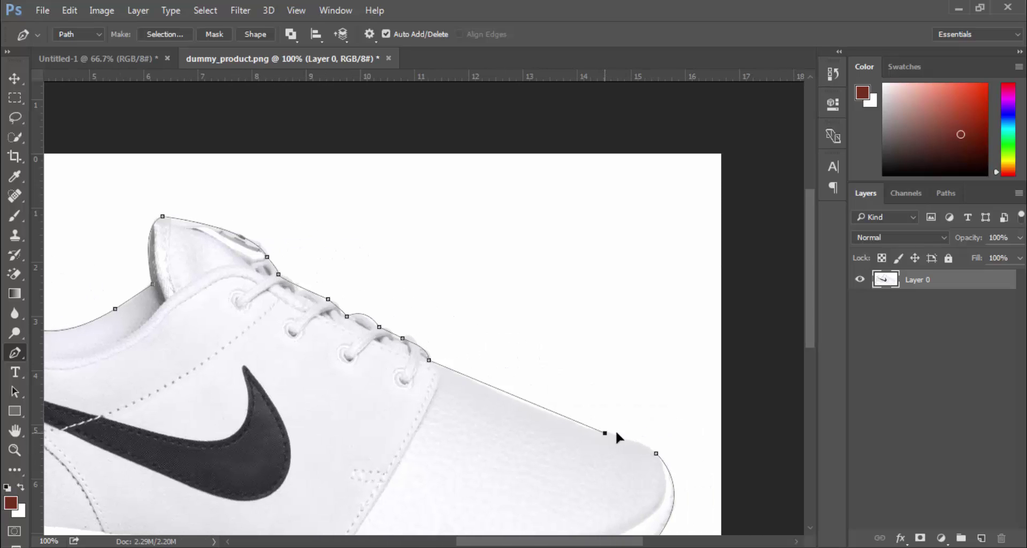
left_click_drag(605, 433, 631, 432)
left_click(604, 433, "alt")
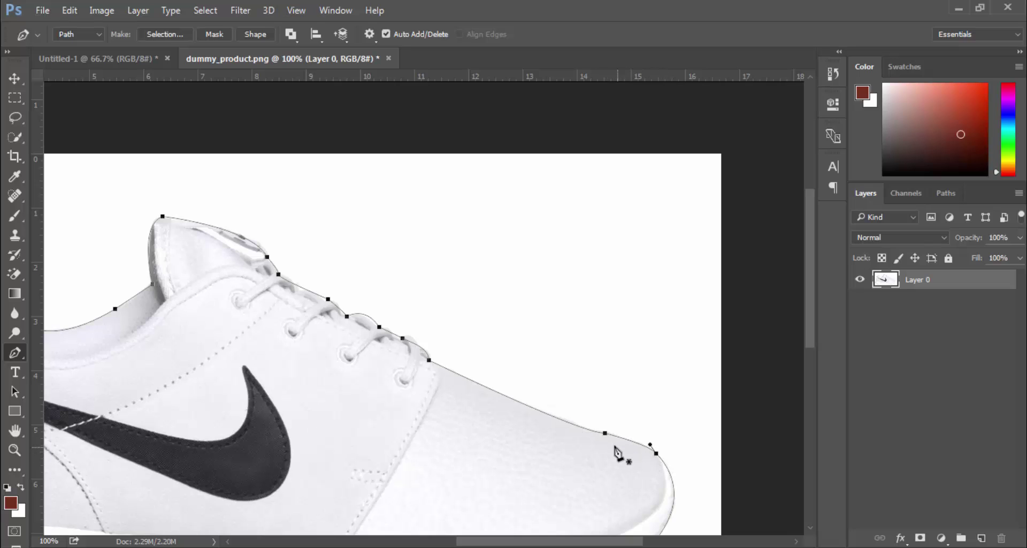
key("ctrl+minus")
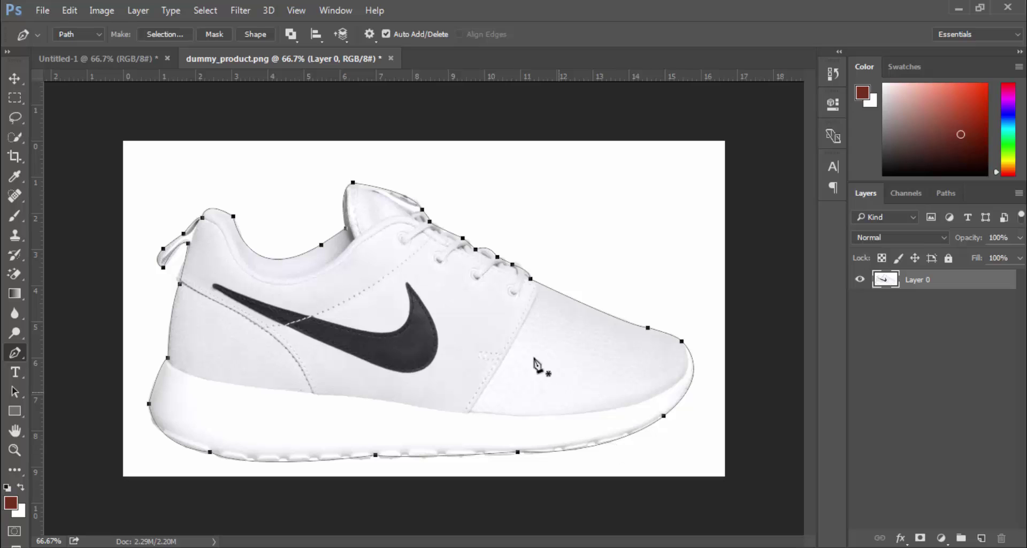
Make a 1 px feathered selection from the path and drag the shoe into Untitled-1.
right_click(497, 320)
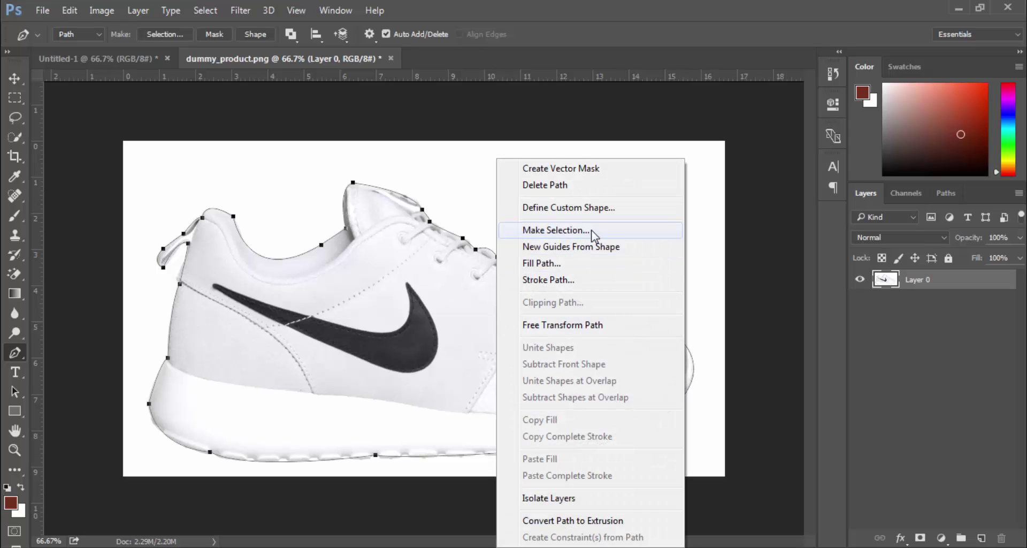
left_click(613, 231)
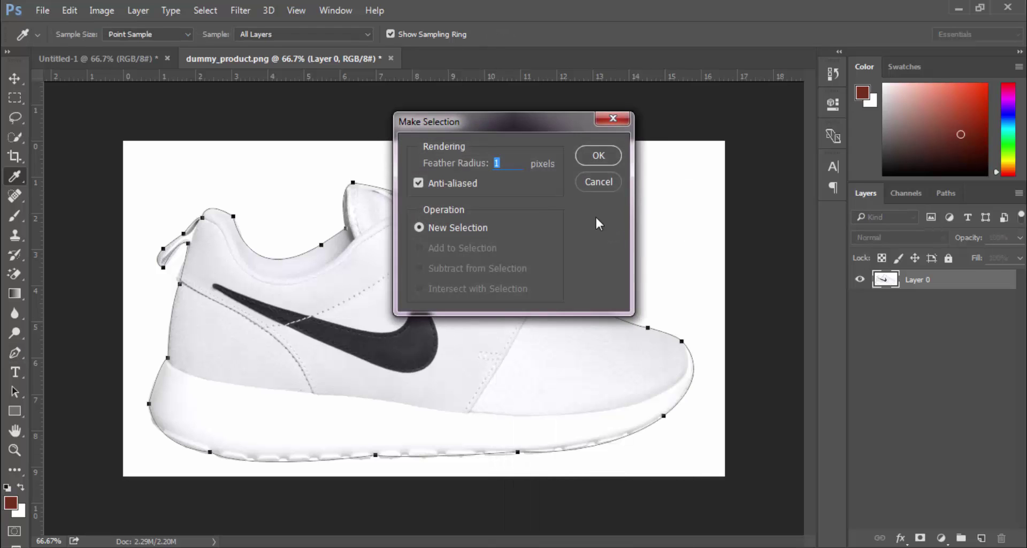
left_click(605, 160)
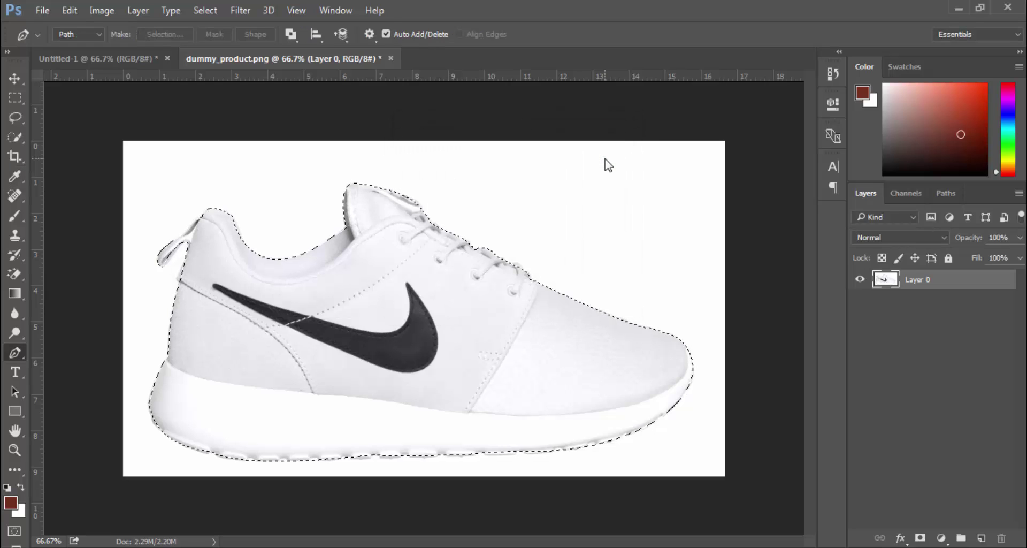
left_click(14, 82)
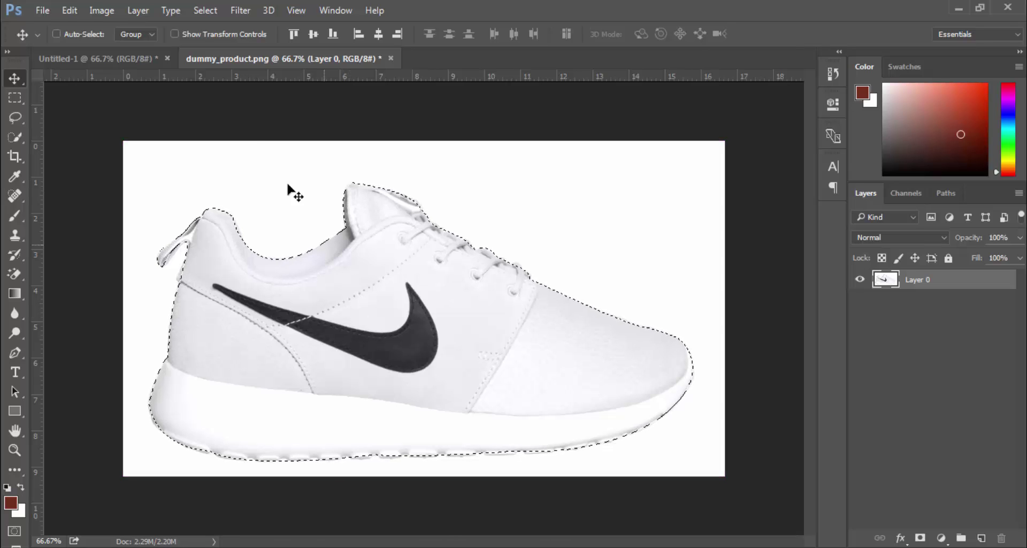
left_click_drag(289, 188, 458, 287)
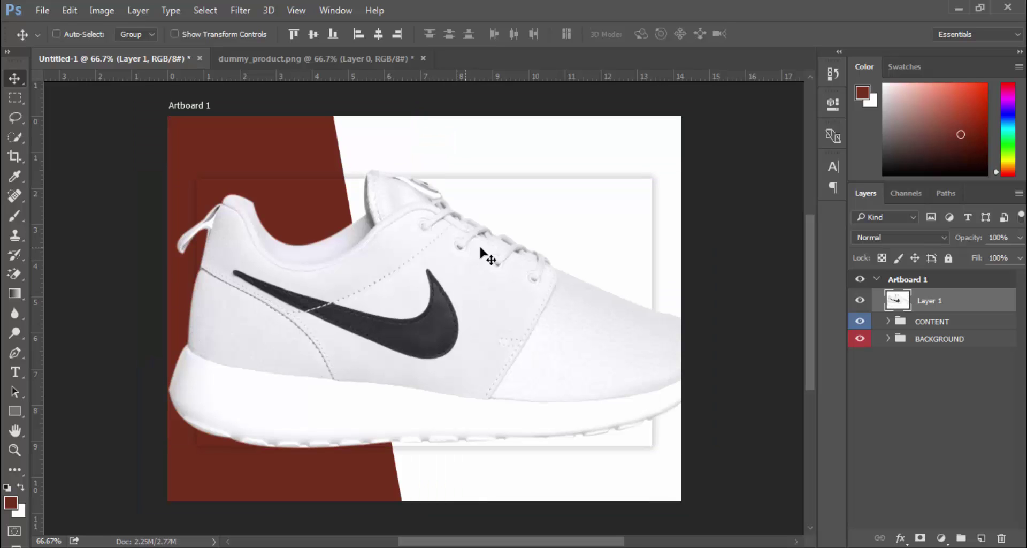
Scale the sneaker to about 40% and place it left, straddling the red band.
left_click(193, 35)
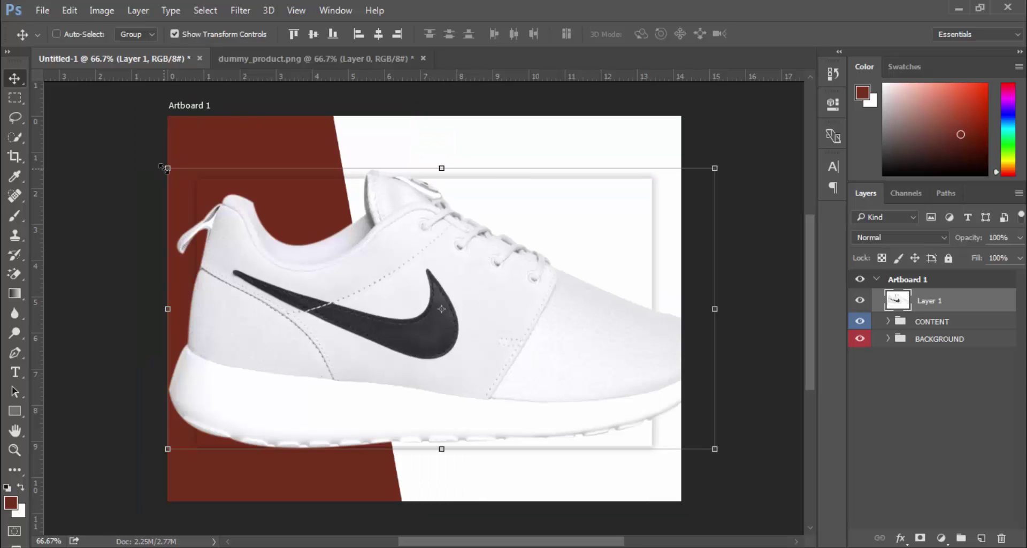
mouse_move(169, 167)
left_mouse_down()
mouse_move(444, 296)
mouse_move(525, 382)
mouse_move(310, 289)
mouse_move(281, 293)
left_mouse_up()
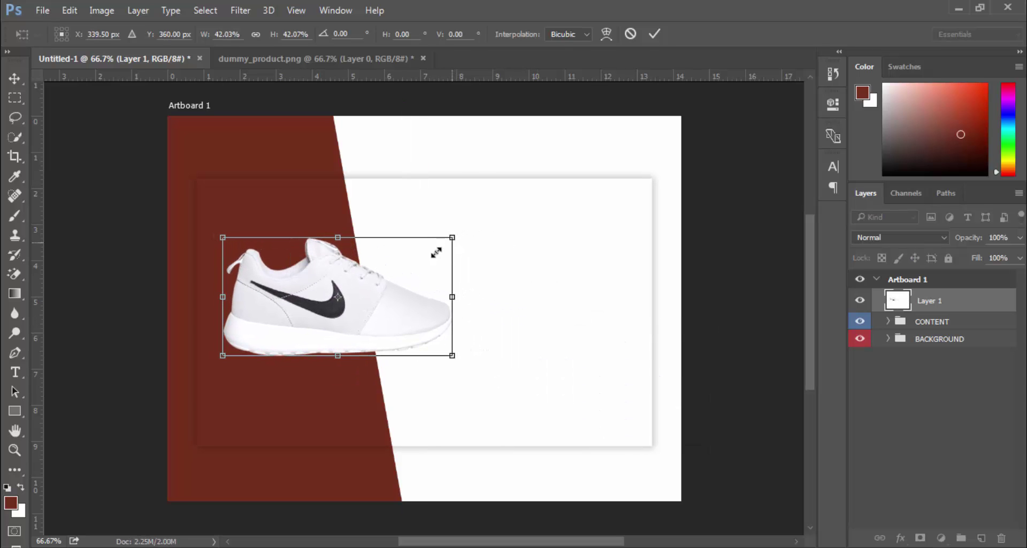
left_click_drag(437, 252, 421, 267)
mouse_move(404, 314)
left_mouse_down()
mouse_move(410, 321)
mouse_move(404, 308)
left_mouse_up()
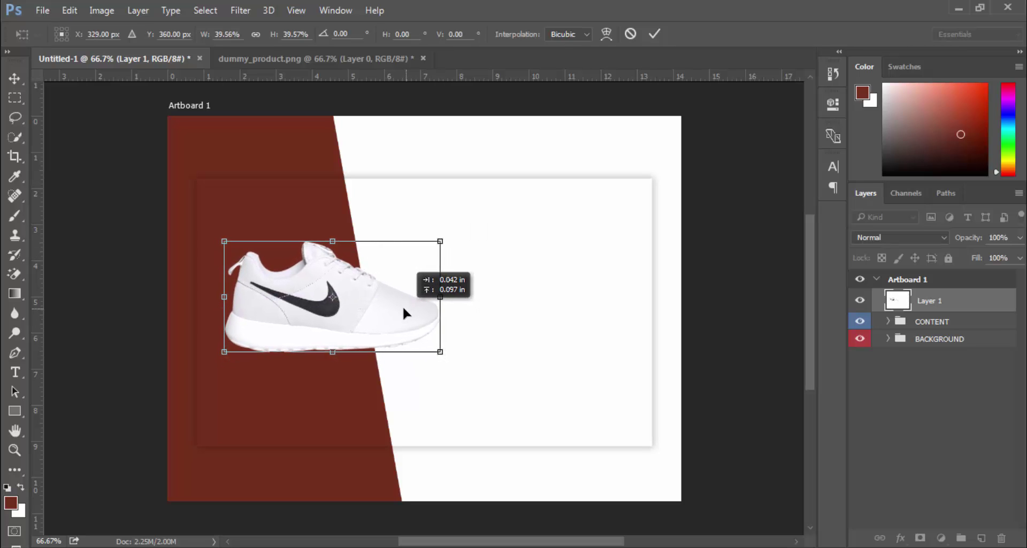
key("Return")
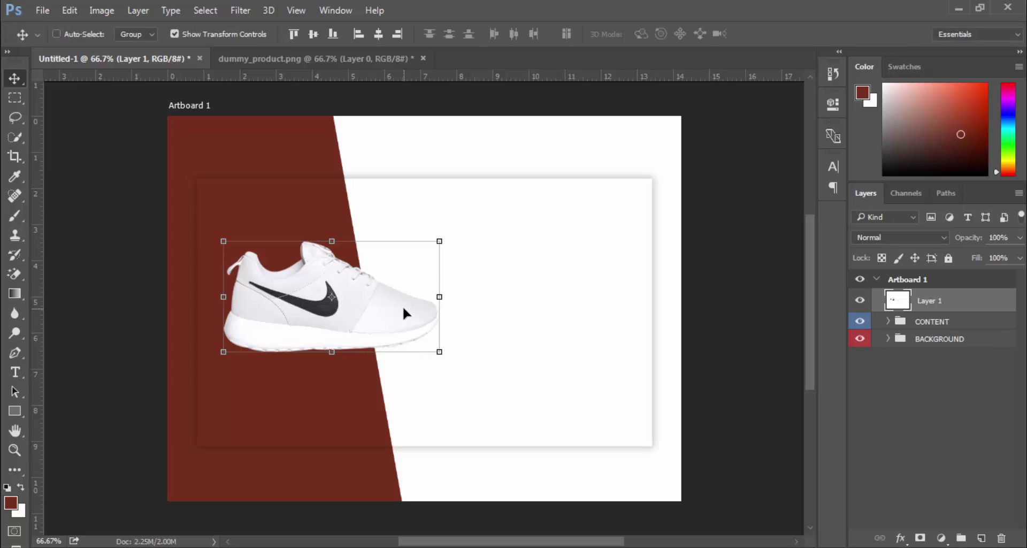
Add a Drop Shadow to the sneaker with spread 30 and size 30.
left_click(233, 35)
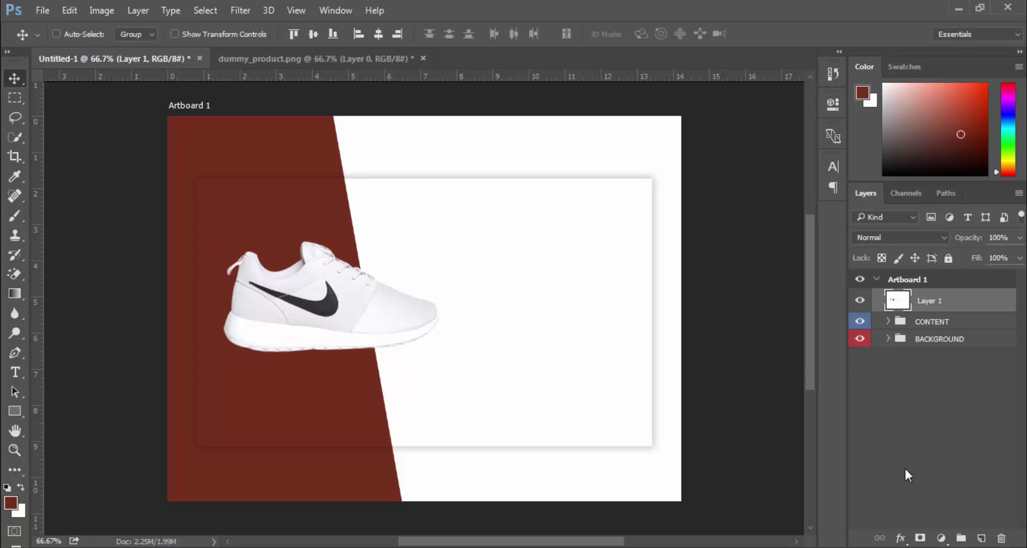
left_click(903, 537)
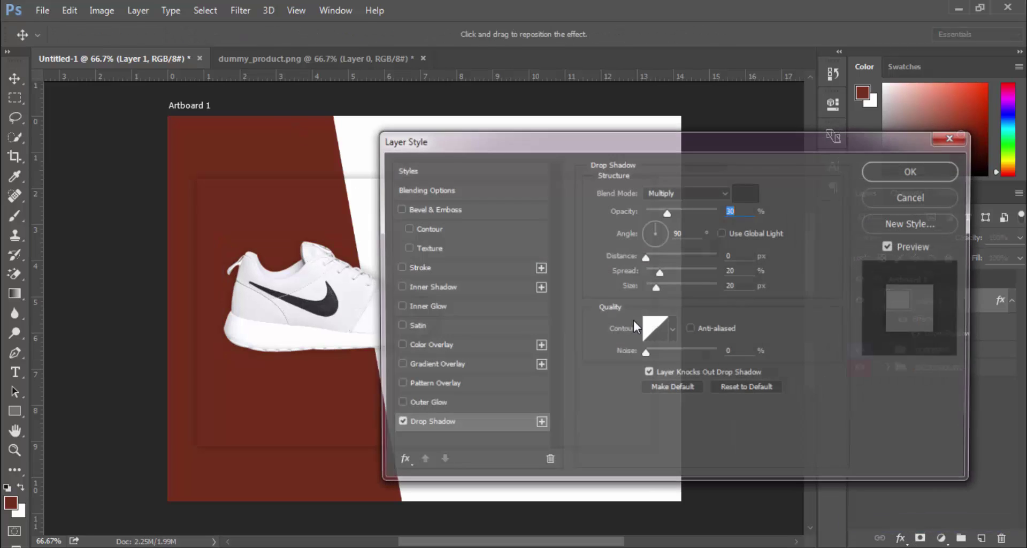
left_click(734, 271)
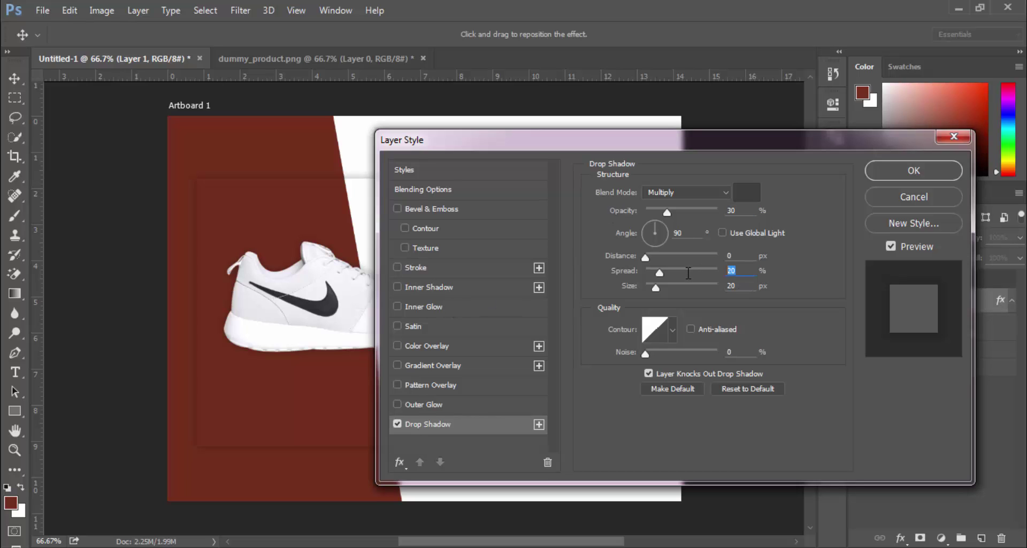
type("30")
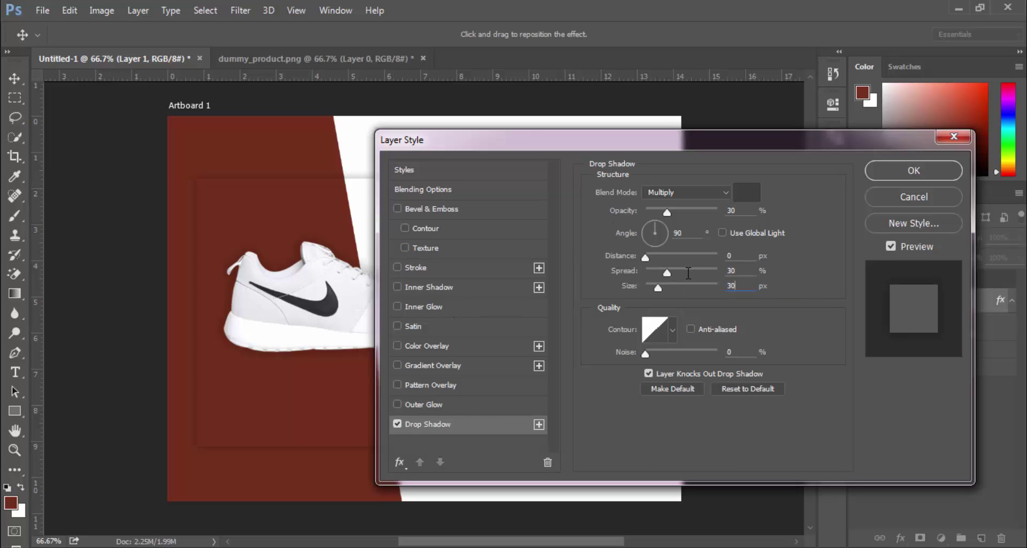
key("Return")
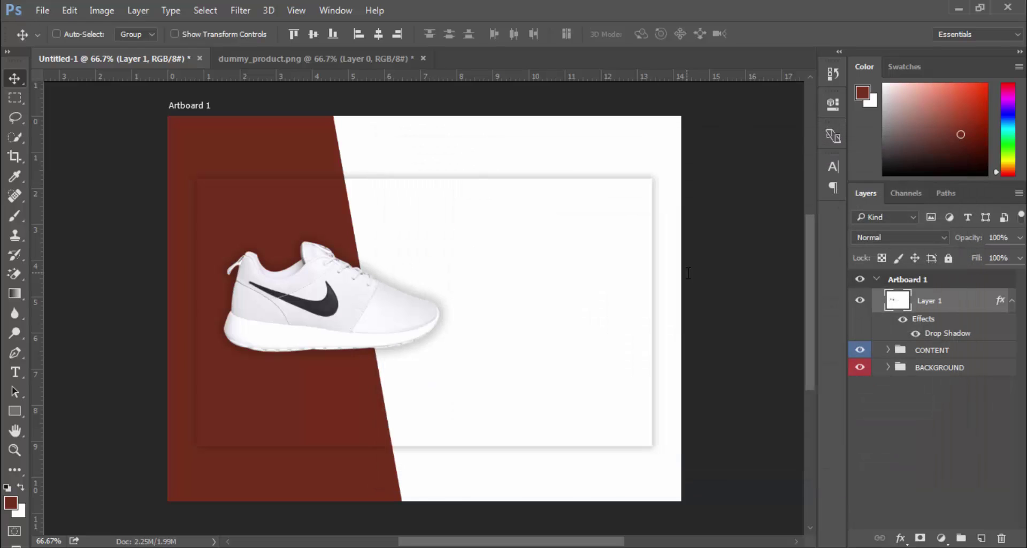
Rename Layer 1 to product and move it into the CONTENT group.
double_click(939, 303)
type("product")
key("Return")
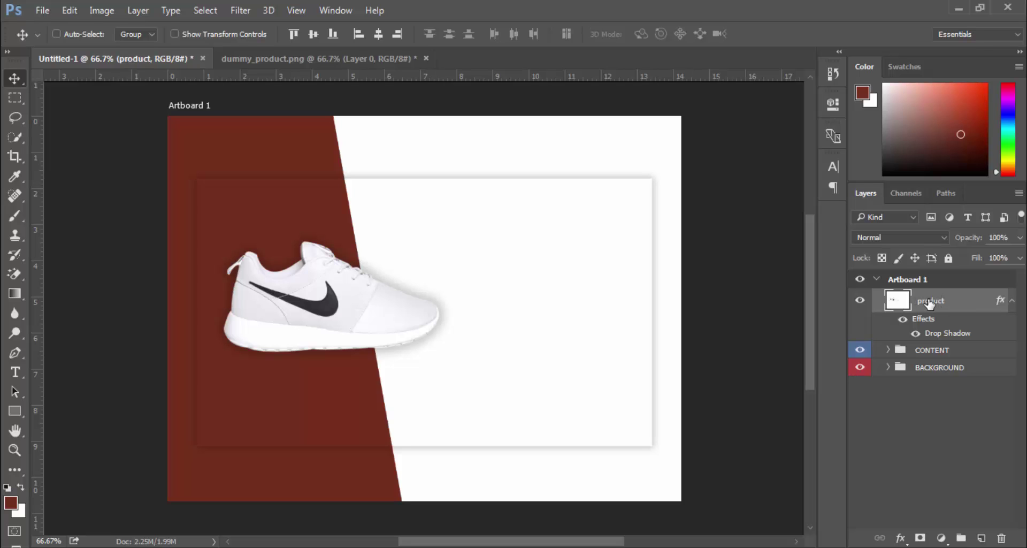
left_click_drag(930, 303, 934, 350)
left_click(888, 298)
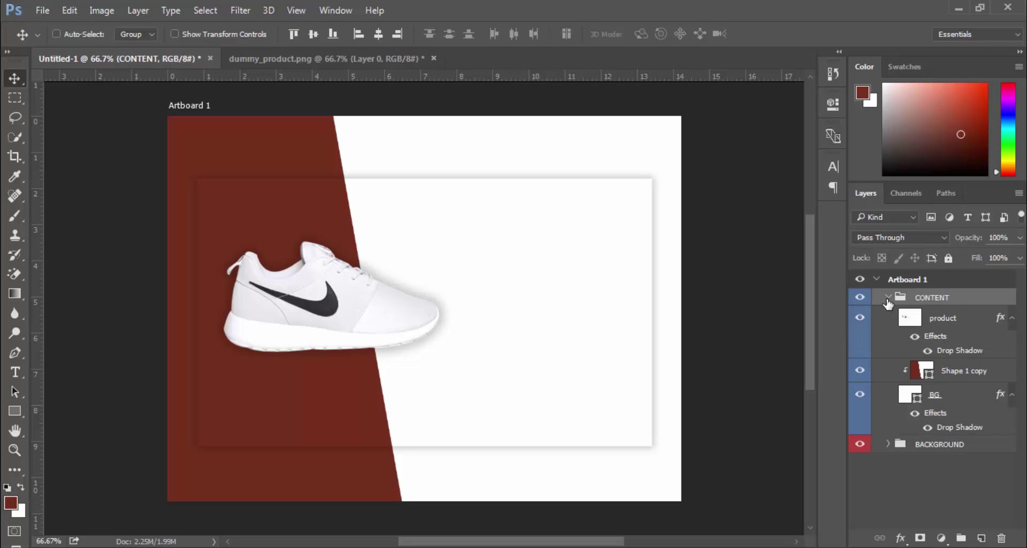
Group Shape 1 copy and BG into a group named BACKGROUND.
left_click(952, 320)
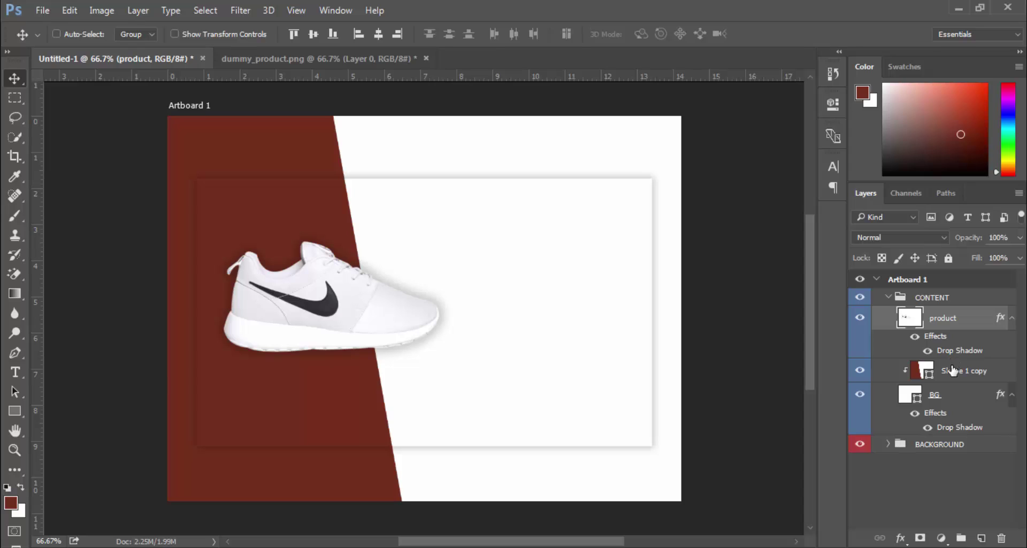
left_click(951, 370)
left_click(954, 397, "ctrl")
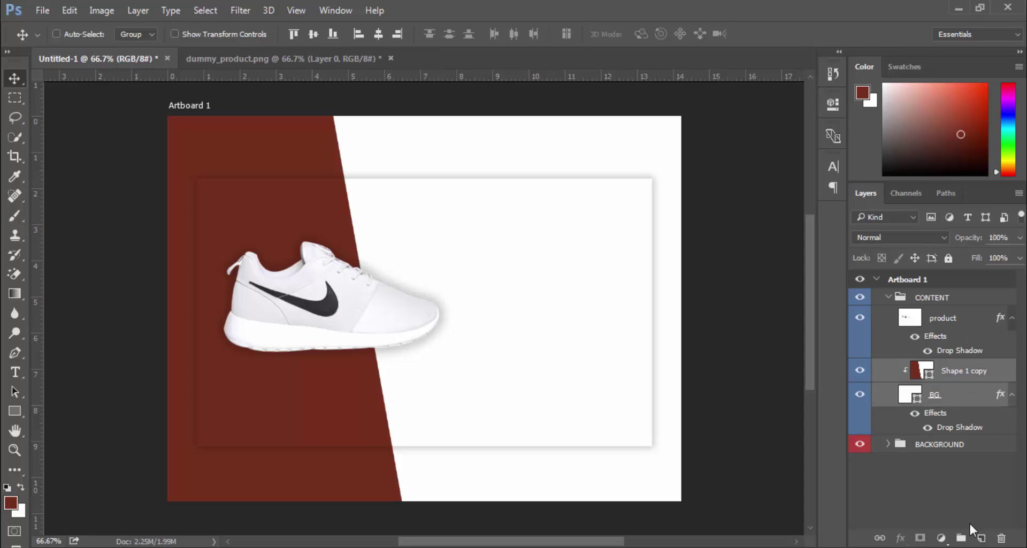
left_click(961, 538)
double_click(942, 368)
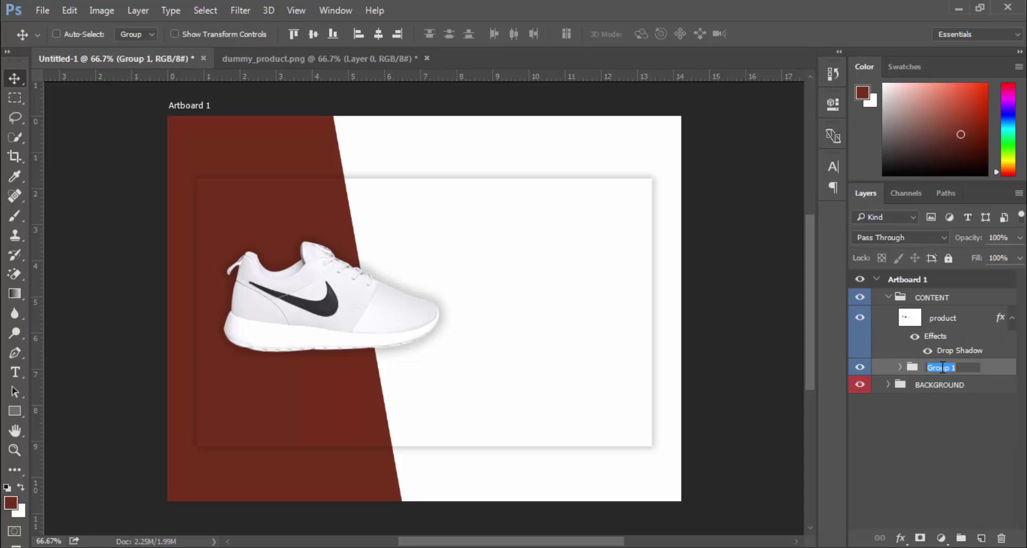
type("BACKGROUND")
key("Return")
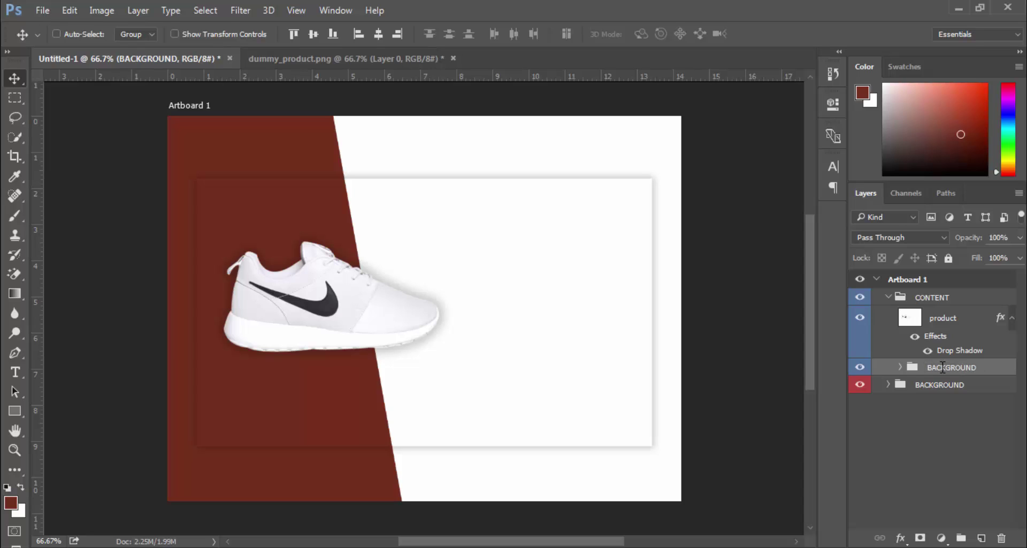
Put the product layer into a collapsed PICTURE PRODUCT group.
left_click(945, 323)
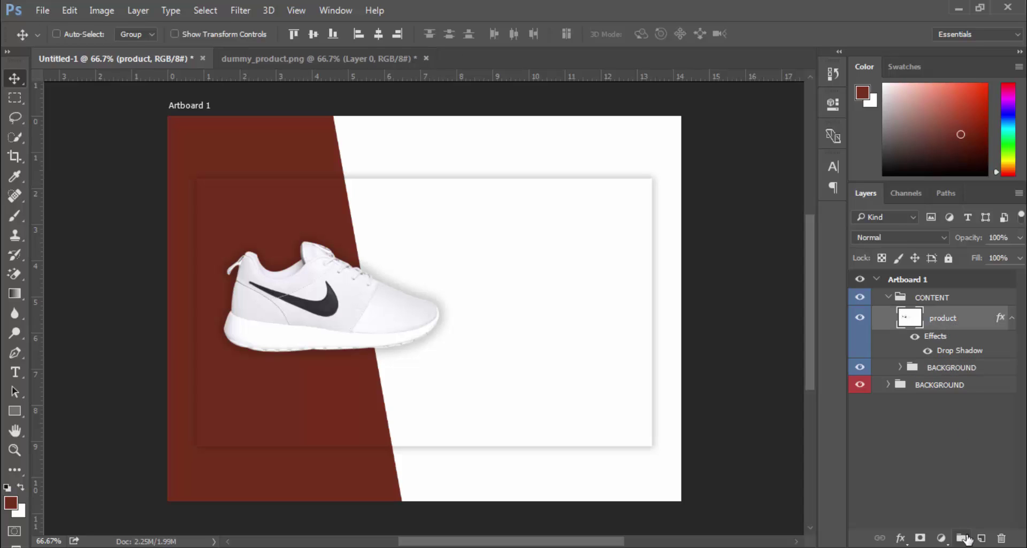
left_click(967, 537)
double_click(952, 316)
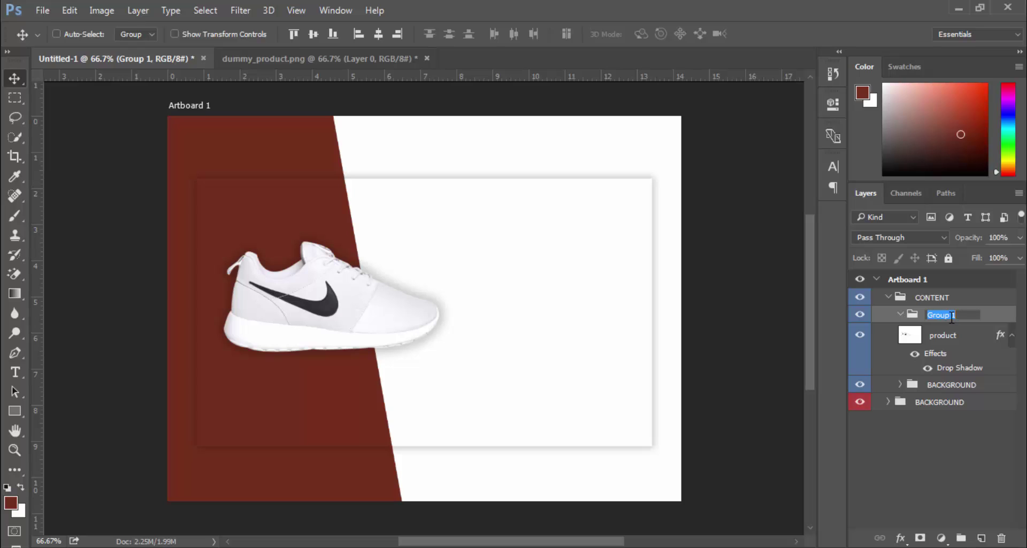
type("PIC")
type("TURE PRODUC")
key("Return")
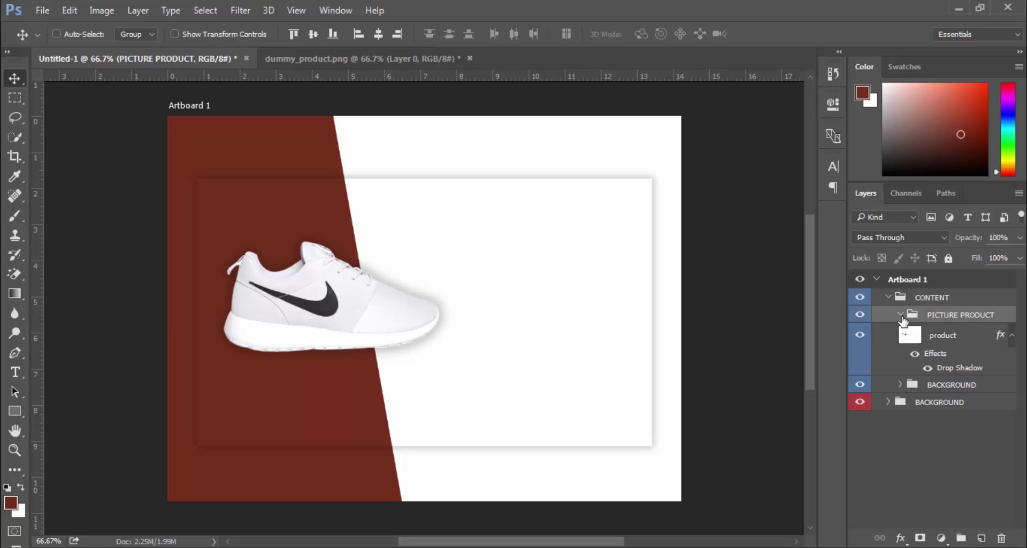
left_click_drag(918, 332, 935, 319)
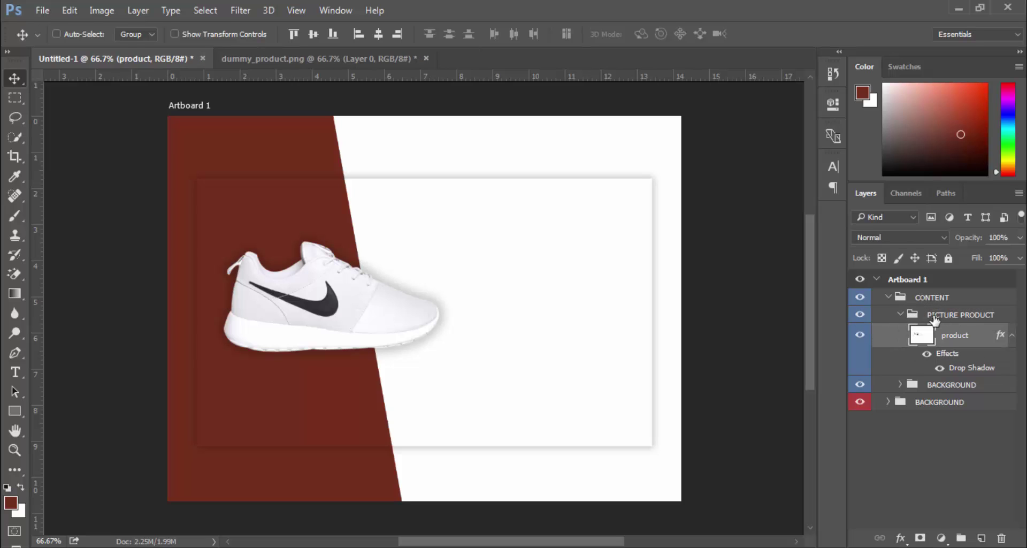
left_click(901, 315)
left_click(941, 321)
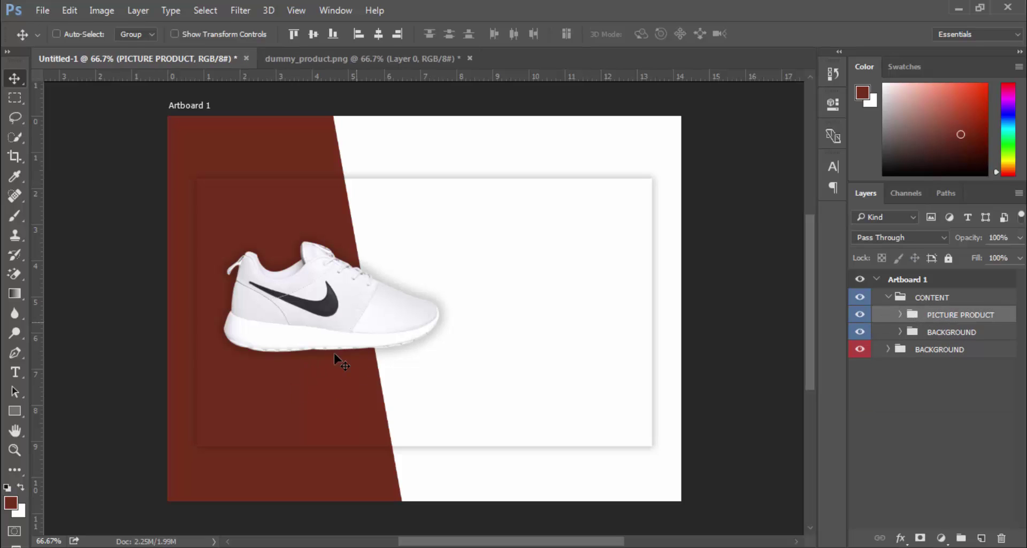
Fill Shape 1 with a dark grey sampled from the shoe's swoosh.
left_click(888, 349)
double_click(912, 369)
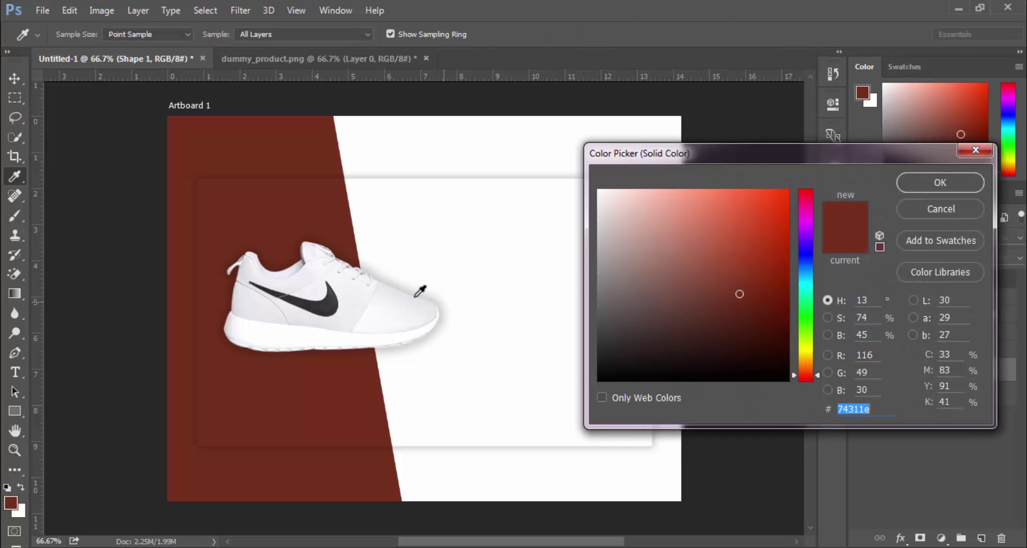
left_click(324, 300)
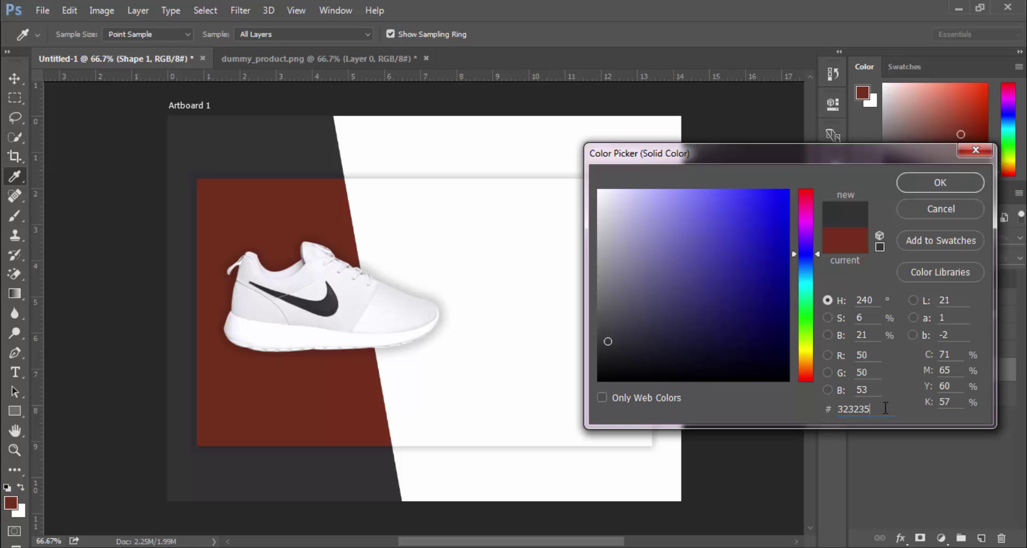
left_click(922, 180)
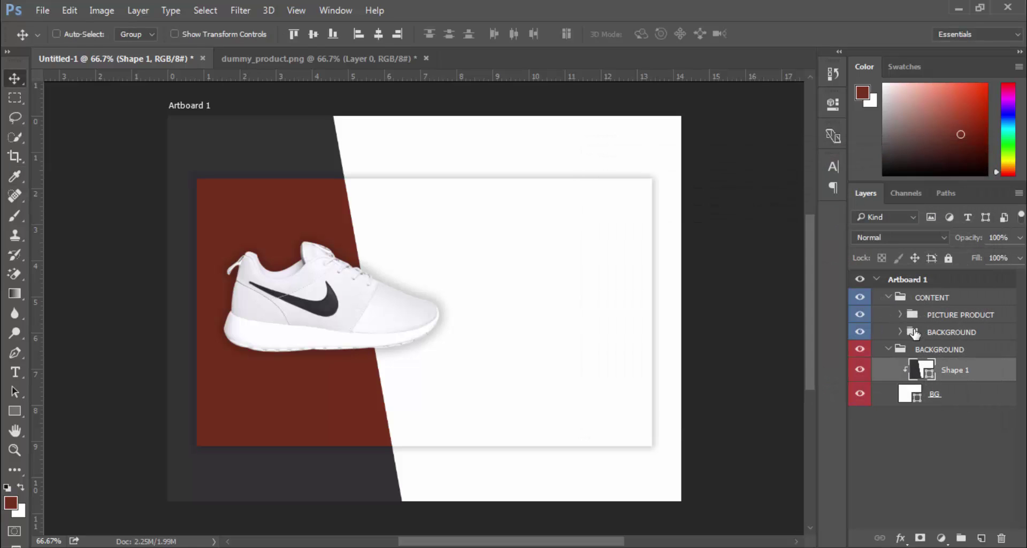
left_click(888, 349)
Fill Shape 1 copy with dark grey so the red panel turns near-black.
left_click(902, 332)
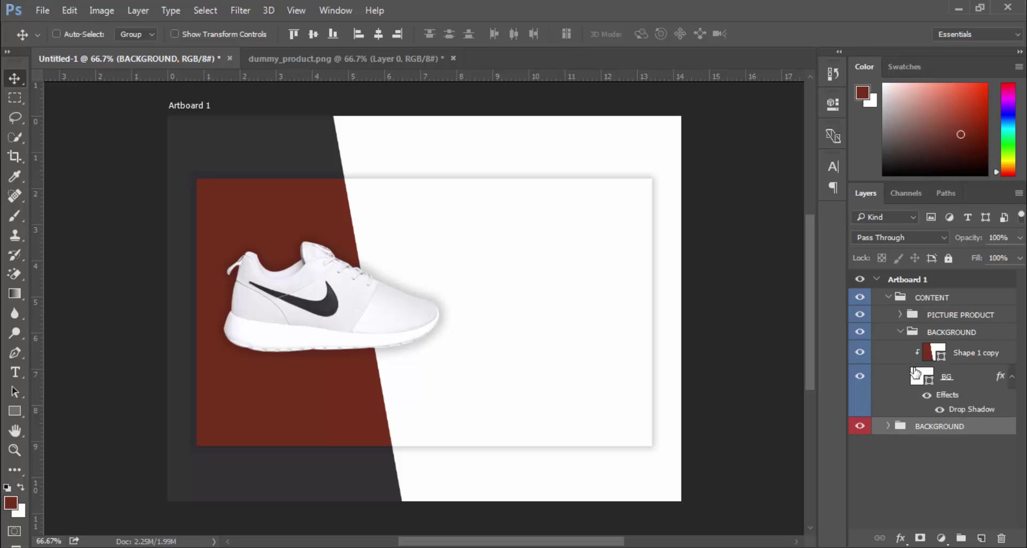
double_click(936, 351)
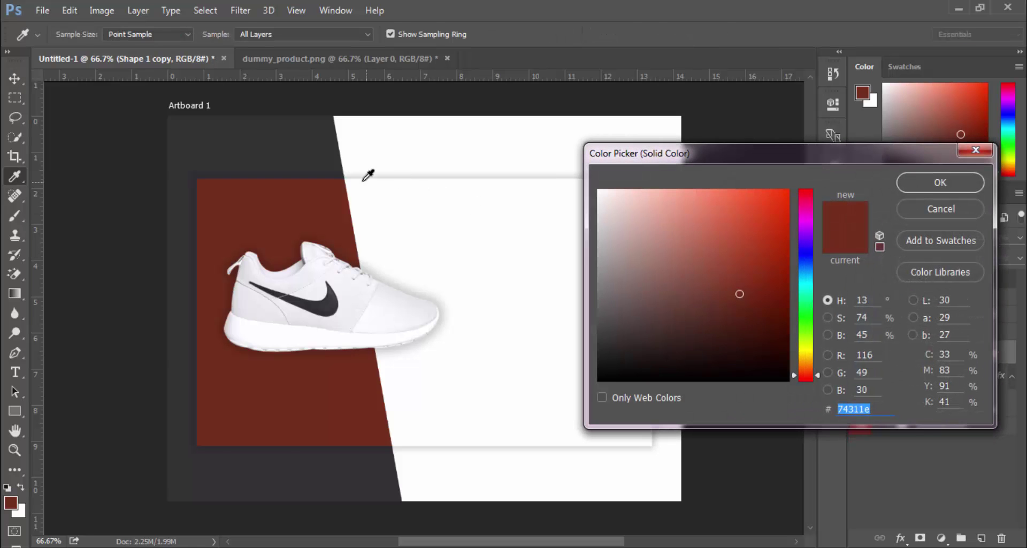
left_click(320, 139)
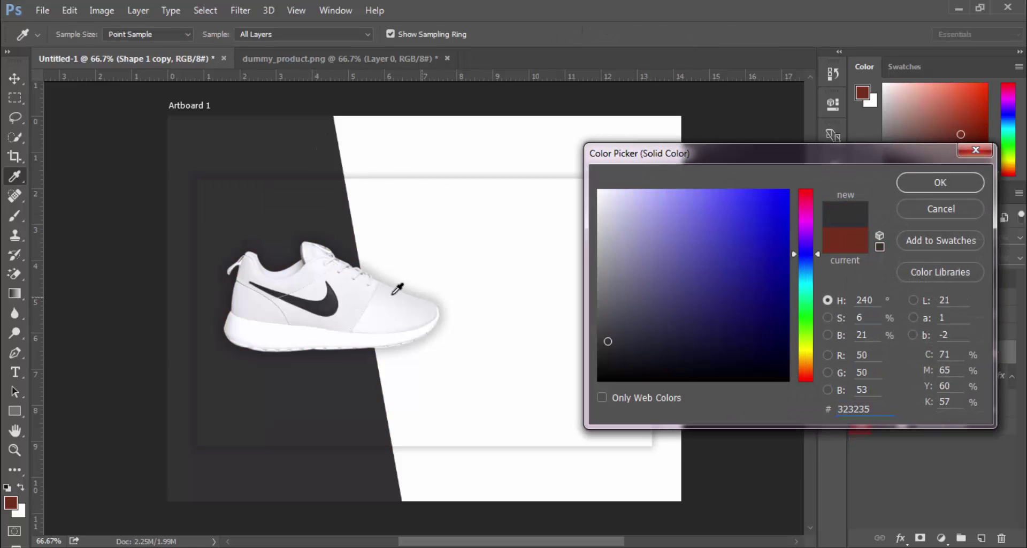
left_click(917, 188)
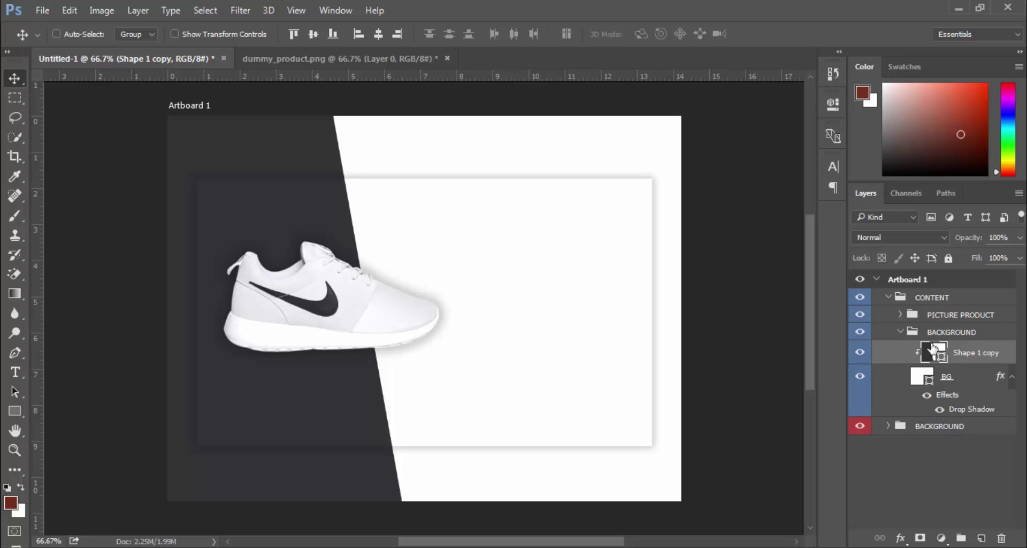
left_click(900, 331)
Set the BG layer fill to pale grey #eceaf0 sampled from the sneaker.
left_click(888, 348)
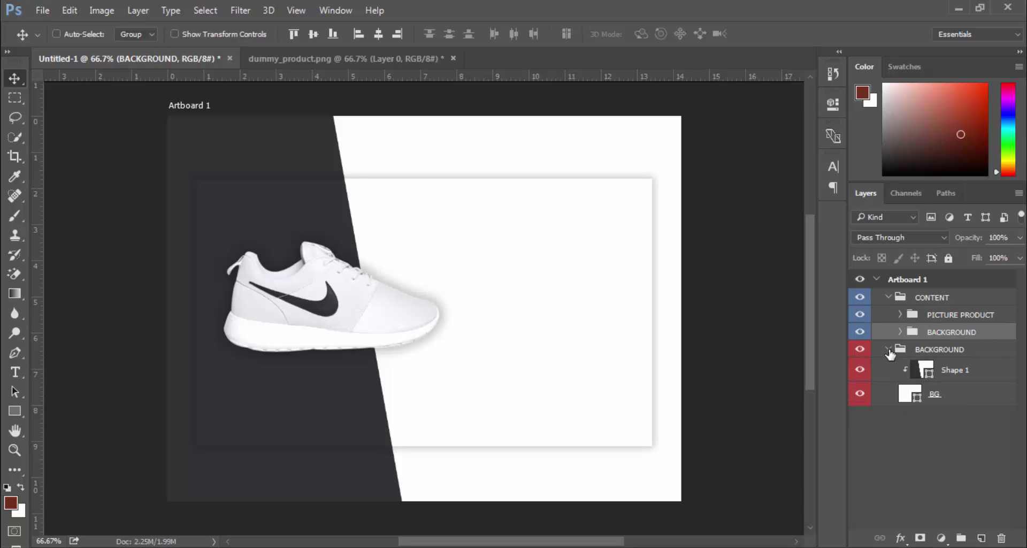
double_click(912, 393)
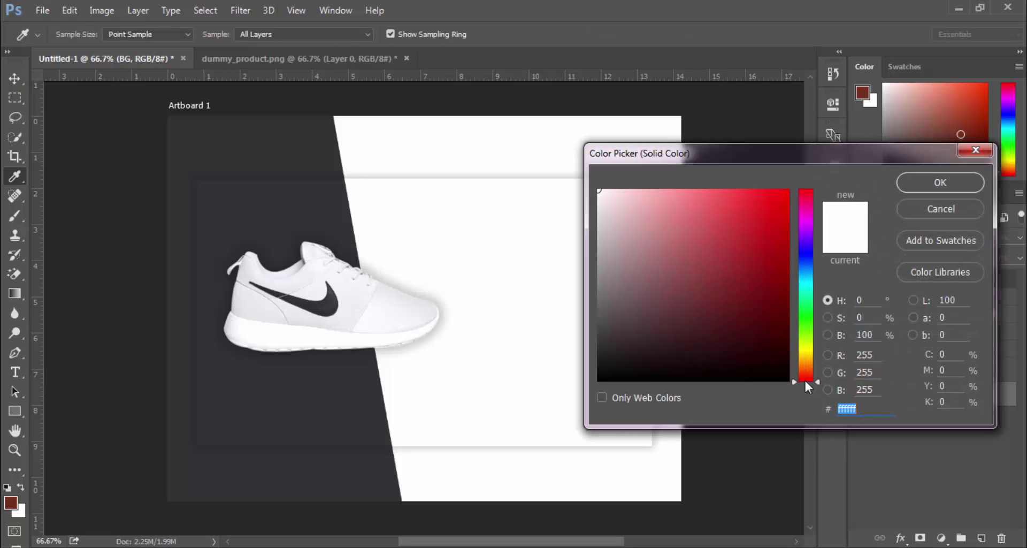
type("eaeaea")
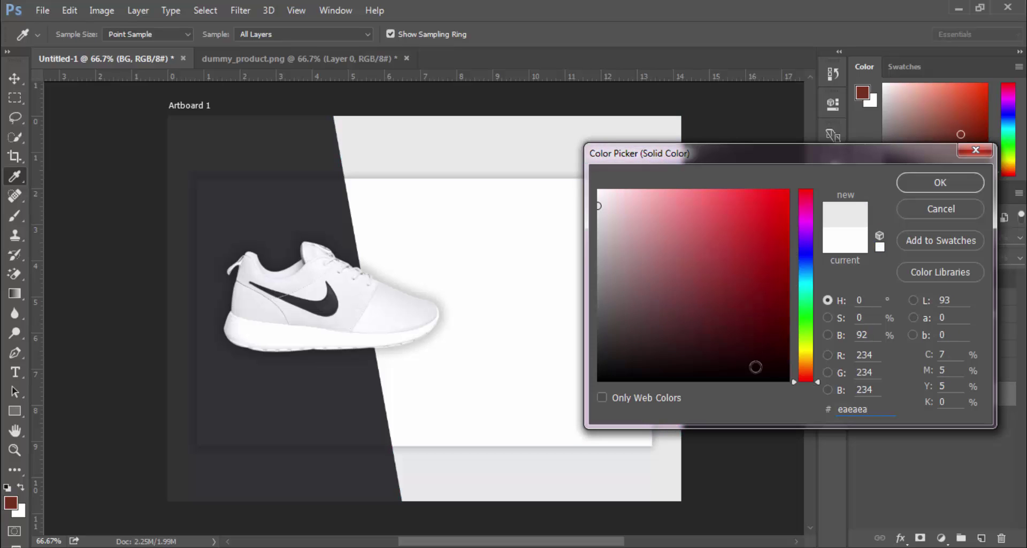
left_click(345, 315)
left_click(335, 321)
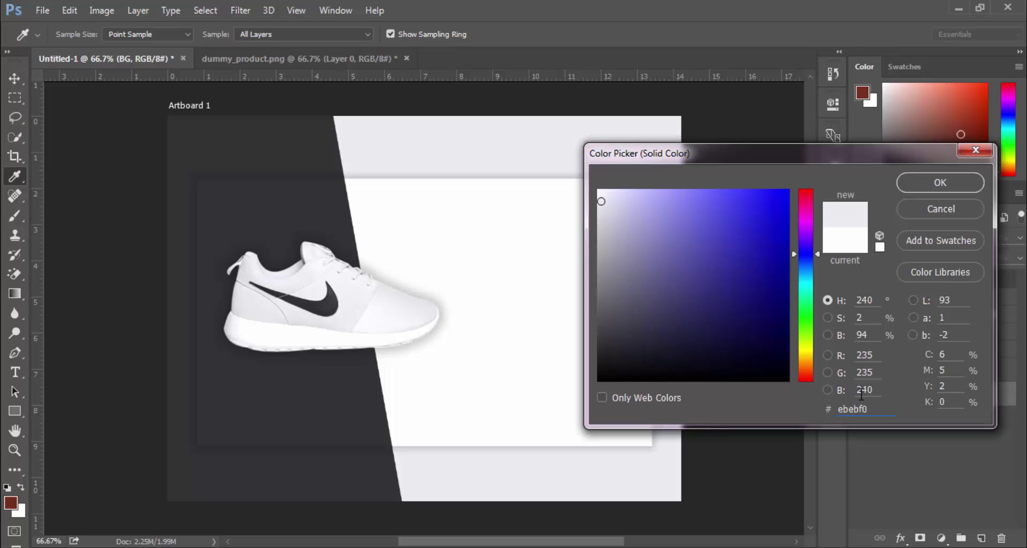
left_click(284, 296)
left_click(295, 273)
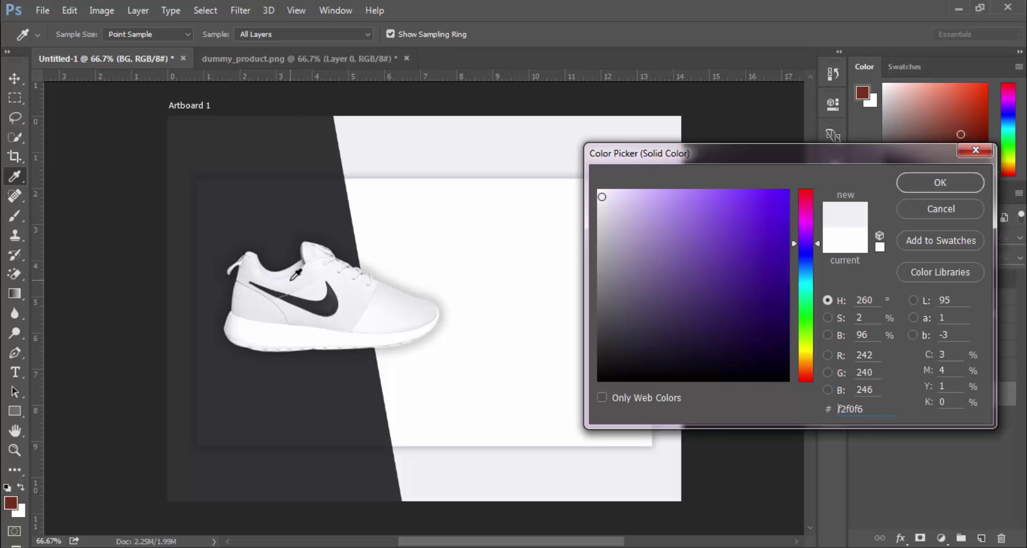
left_click(331, 321)
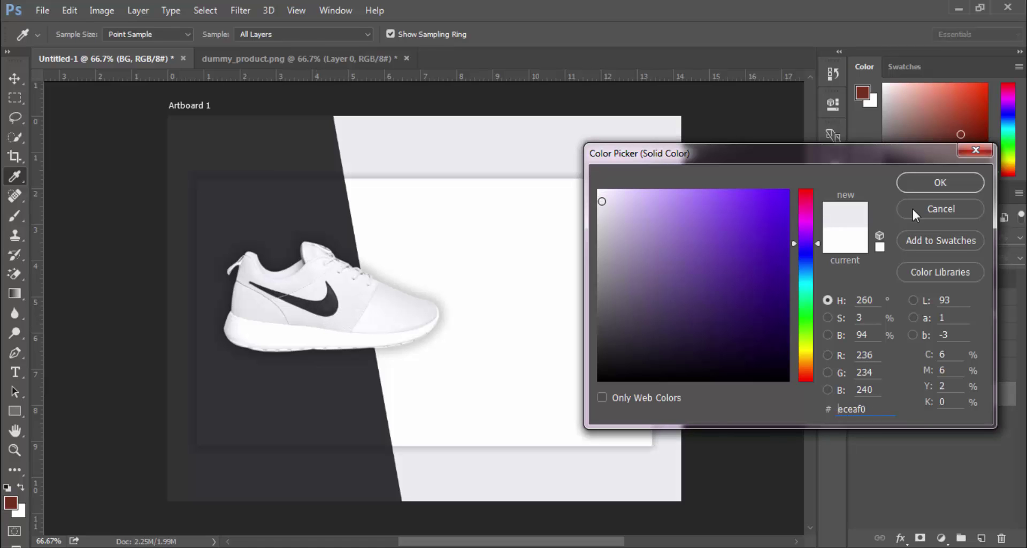
left_click(931, 182)
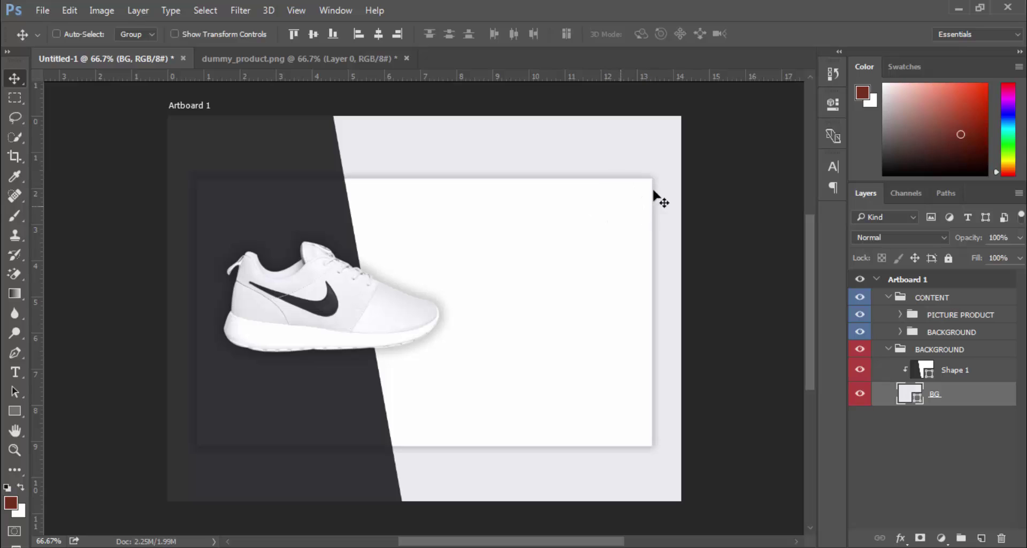
Collapse the BACKGROUND group and leave CONTENT expanded.
left_click(889, 350)
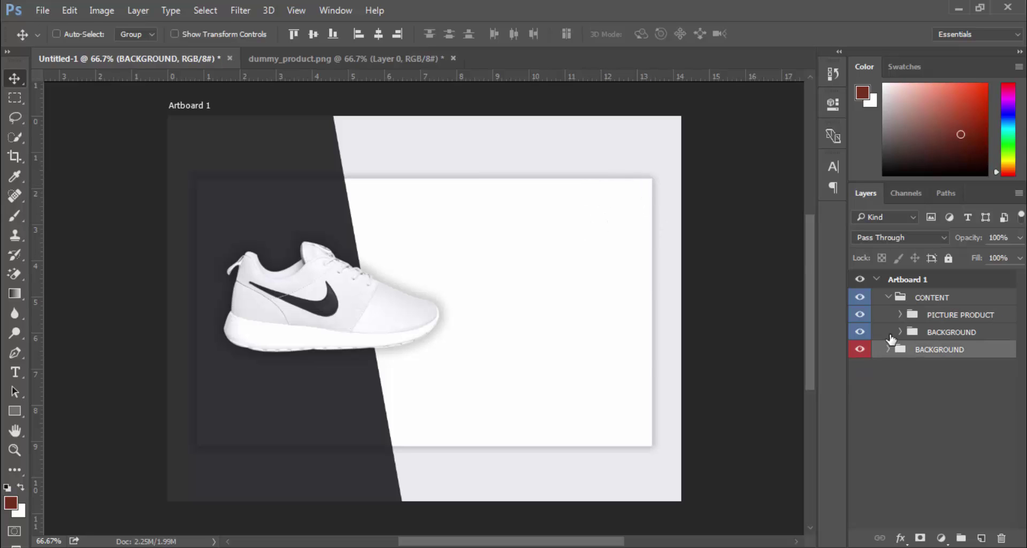
left_click(889, 298)
left_click(888, 297)
Add a $90.00 text layer below the sneaker and make it white.
left_click(928, 316)
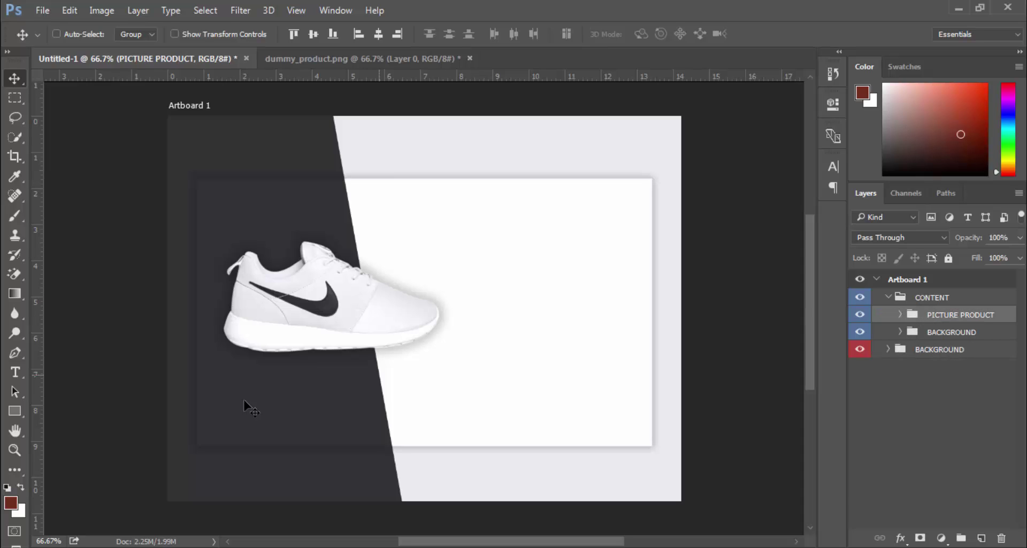
left_click(24, 367)
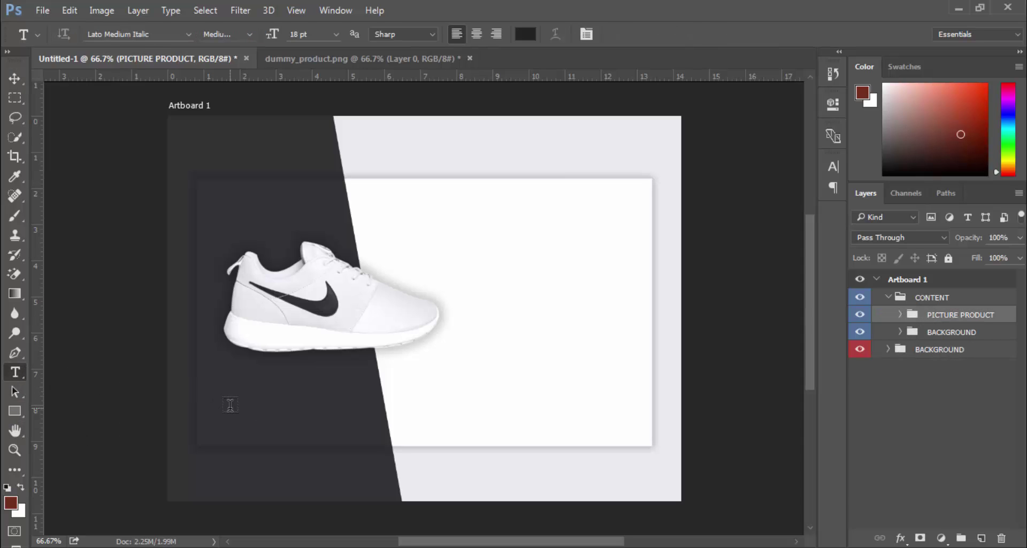
left_click(230, 405)
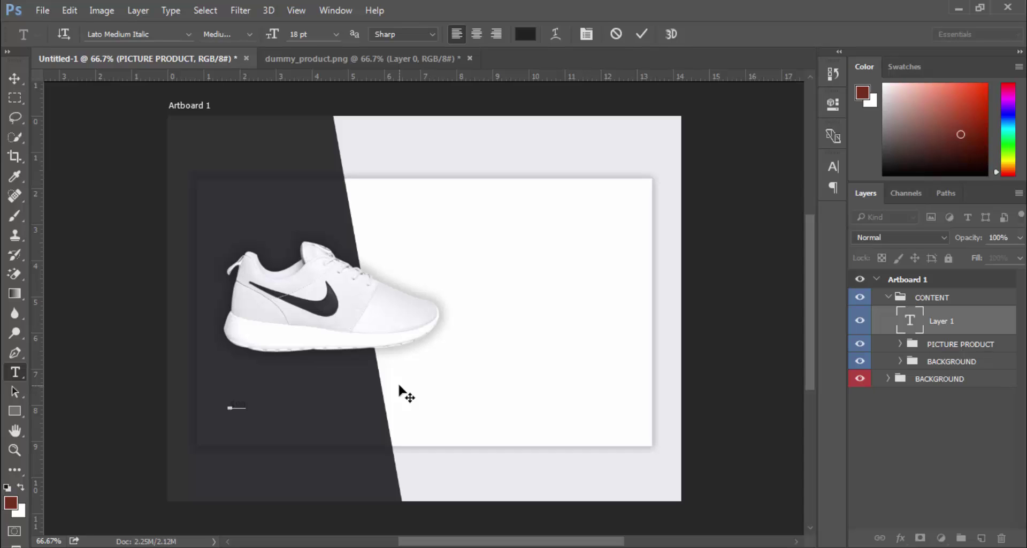
key("ctrl+a")
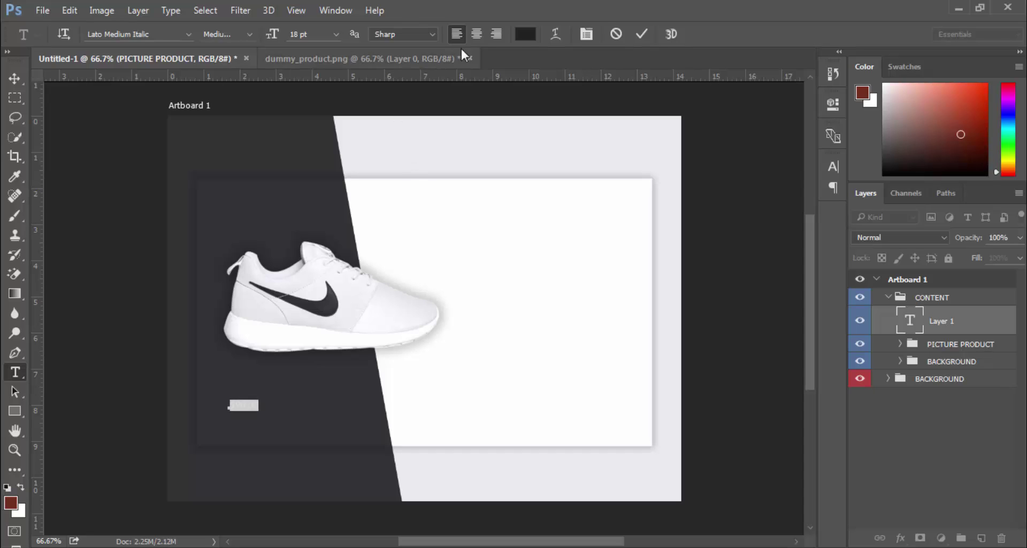
left_click(526, 34)
left_click(434, 234)
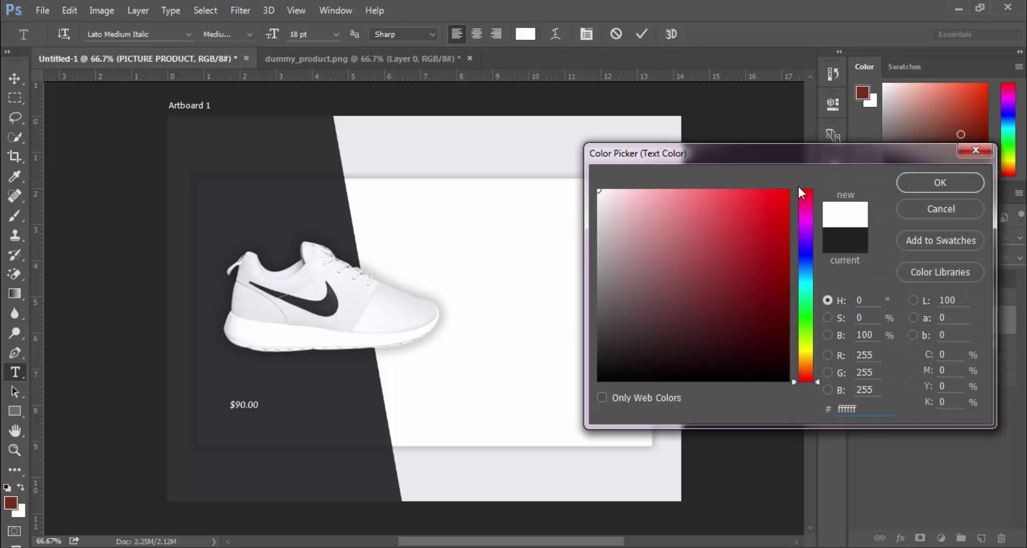
left_click(926, 185)
Style the price Lato Bold 36 pt and position it beneath the sneaker.
left_click(188, 34)
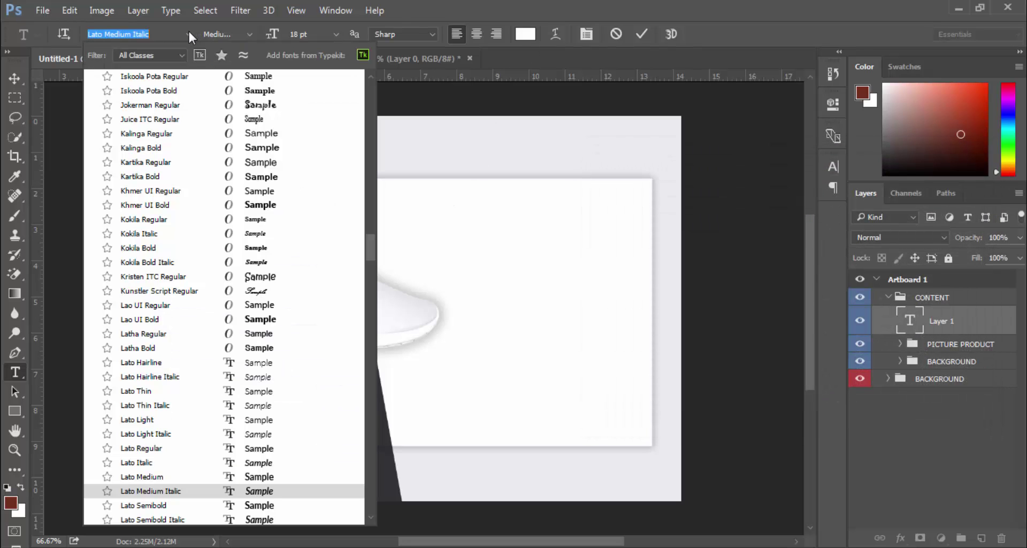
left_click(252, 32)
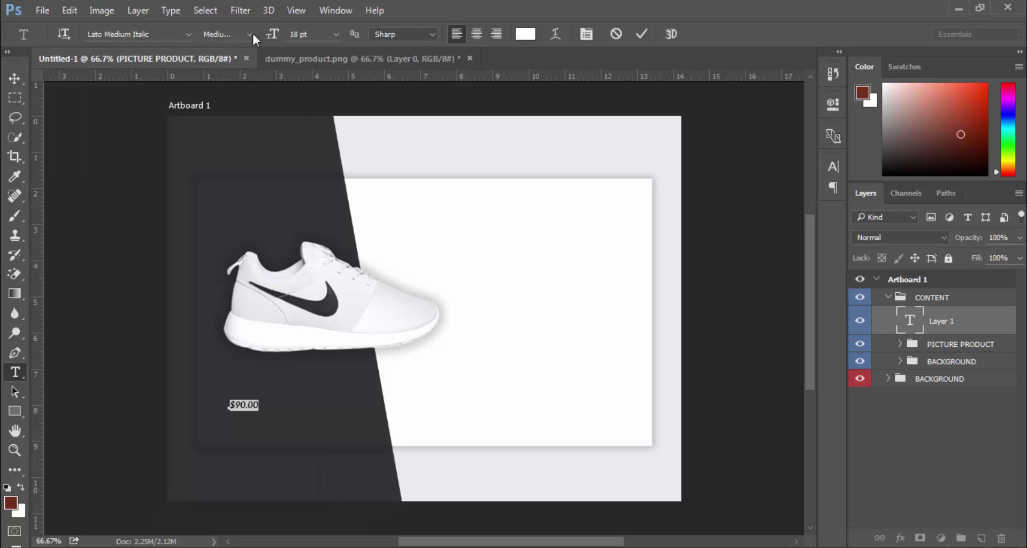
left_click(252, 32)
left_click(235, 192)
left_click(336, 34)
left_click(321, 260)
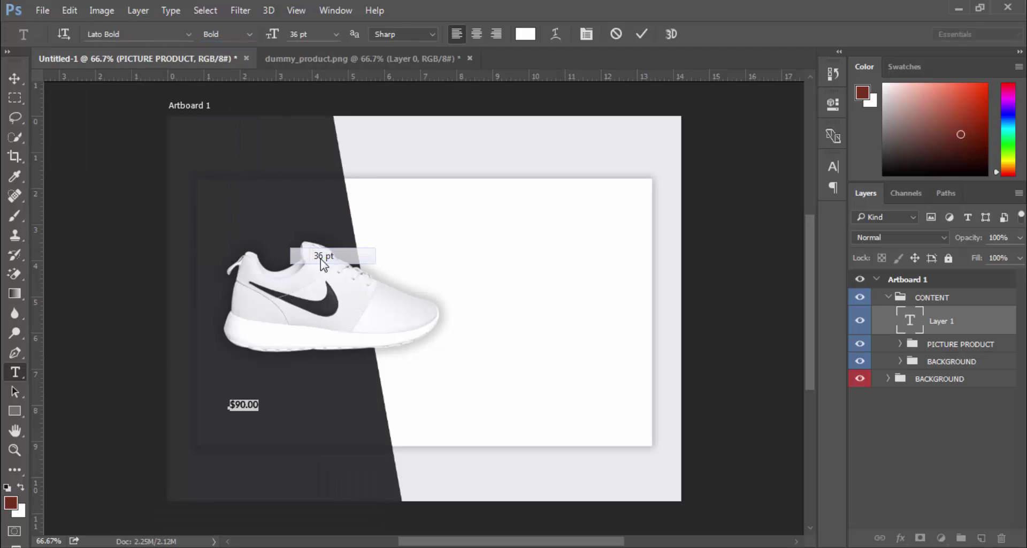
left_click(640, 34)
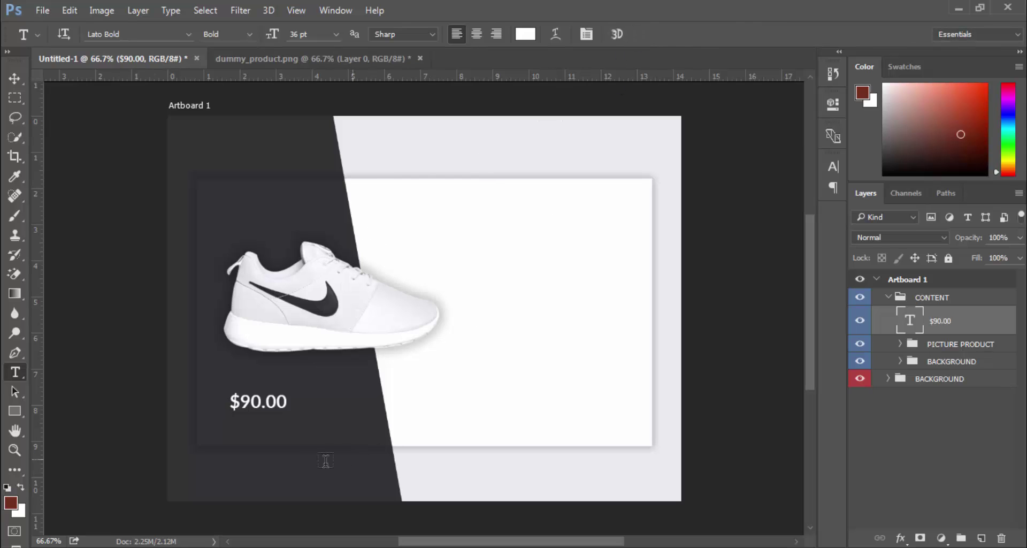
key("v")
mouse_move(269, 409)
left_mouse_down()
mouse_move(262, 376)
mouse_move(262, 394)
left_mouse_up()
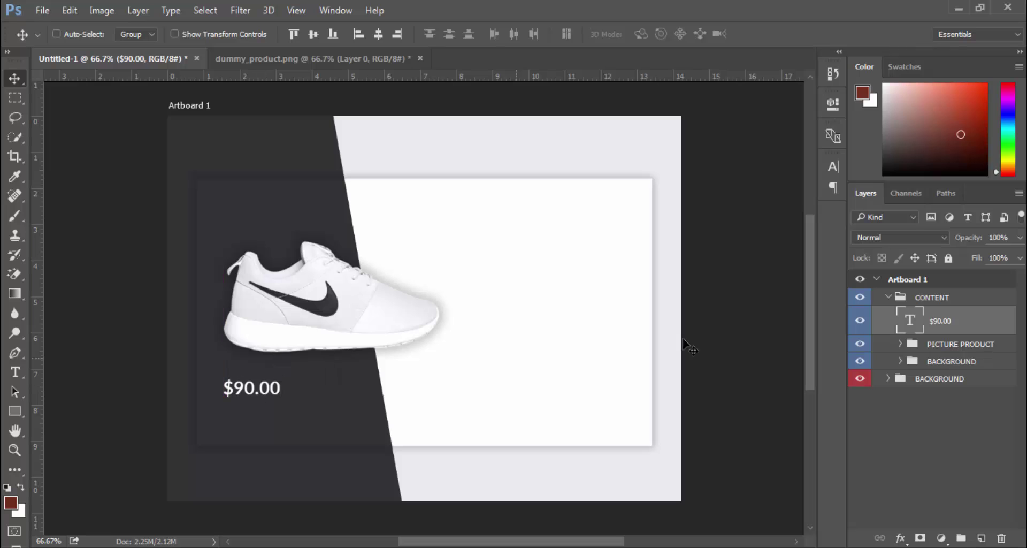
Duplicate the $90.00 price layer and shift the copy below the original.
right_click(957, 316)
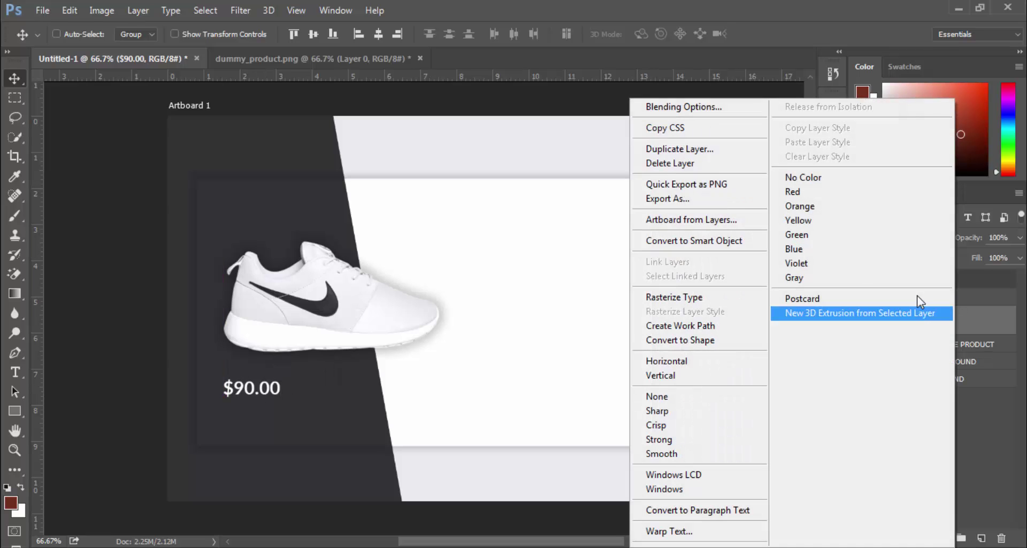
left_click(661, 147)
left_click(648, 179)
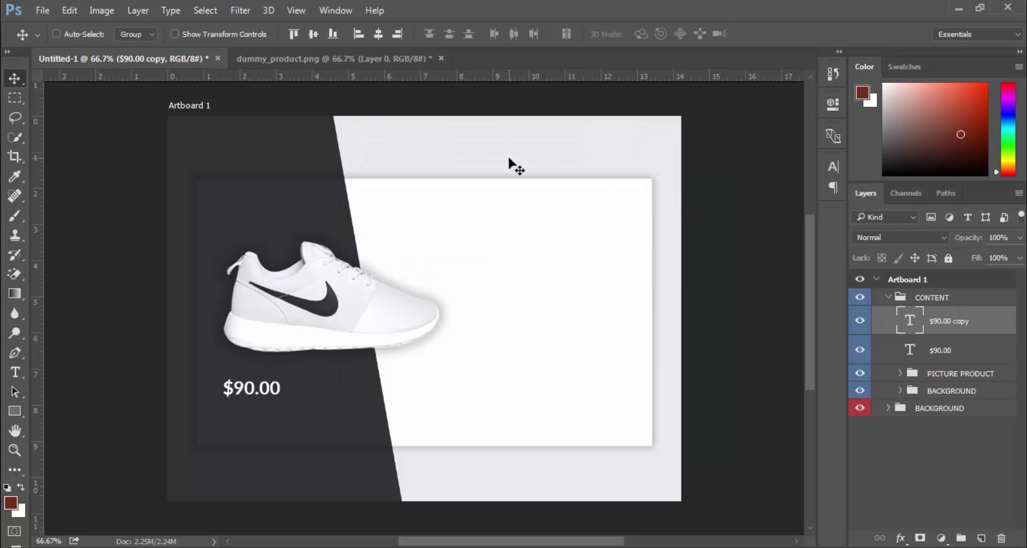
key("shift+Down")
key("shift+Down")
key("shift+Down")
key("shift+Down")
key("shift+Down")
key("shift+Down")
key("t")
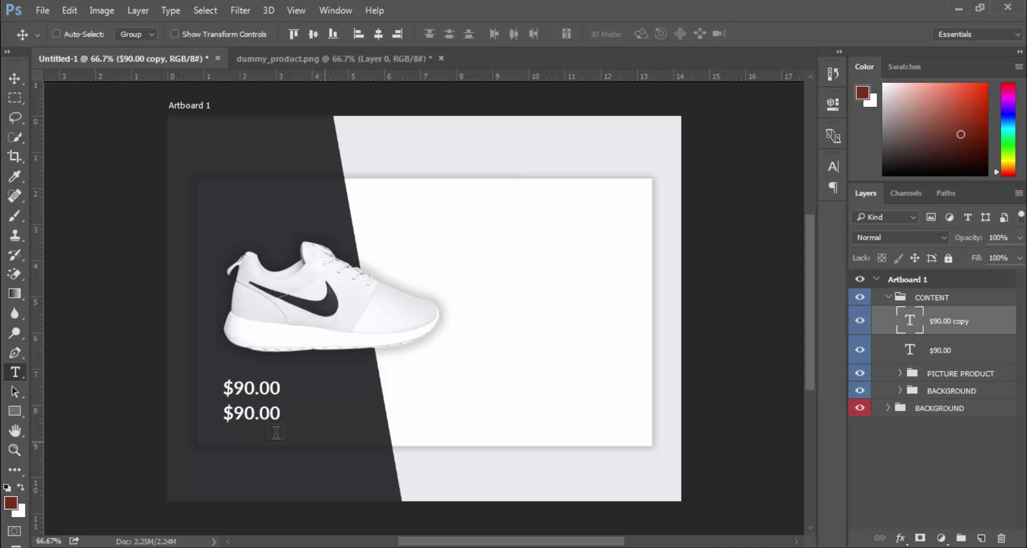
left_click(267, 414)
double_click(266, 415)
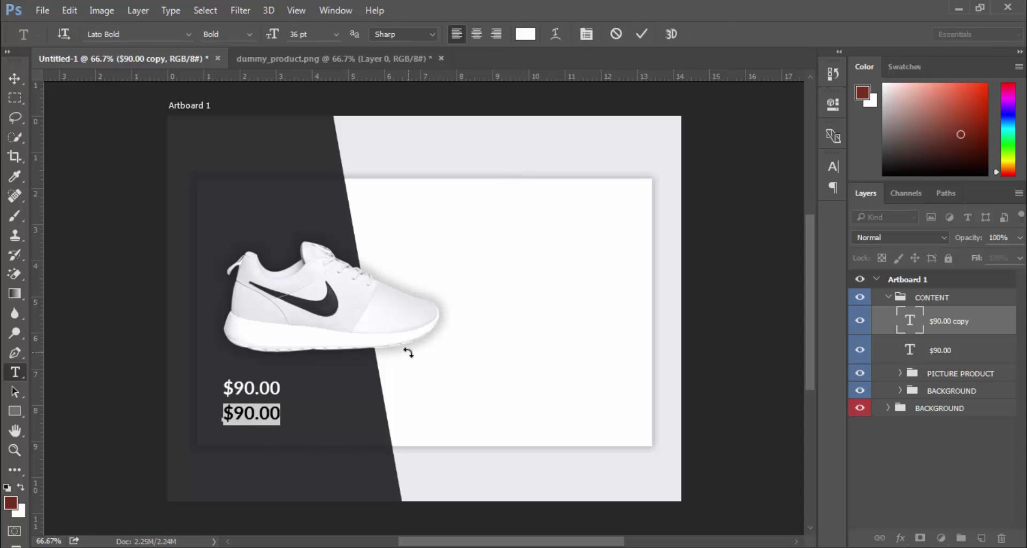
Retype the copy as 'Sneaker Nike Impulse' at 24 pt.
type("Sneaker N")
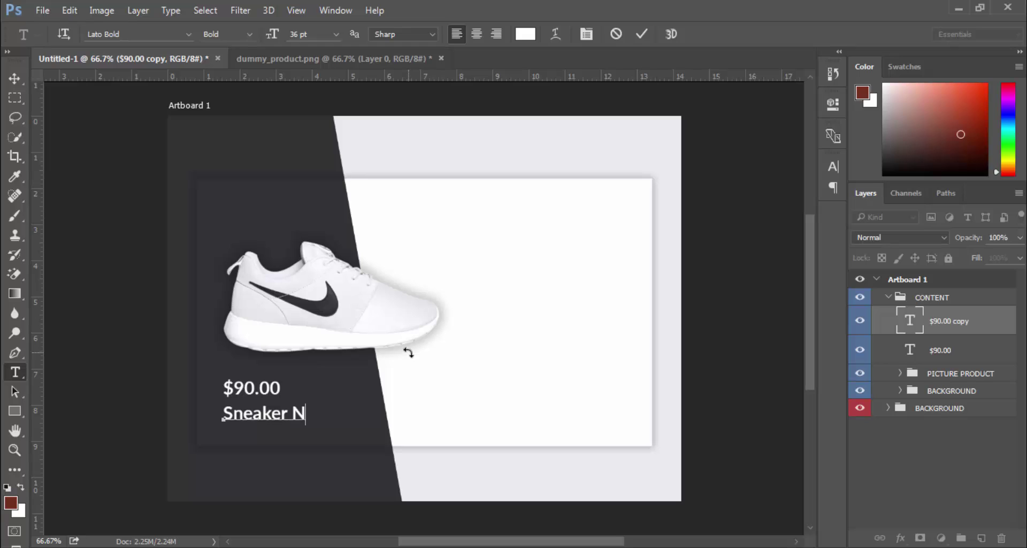
type("ike")
key("ctrl+a")
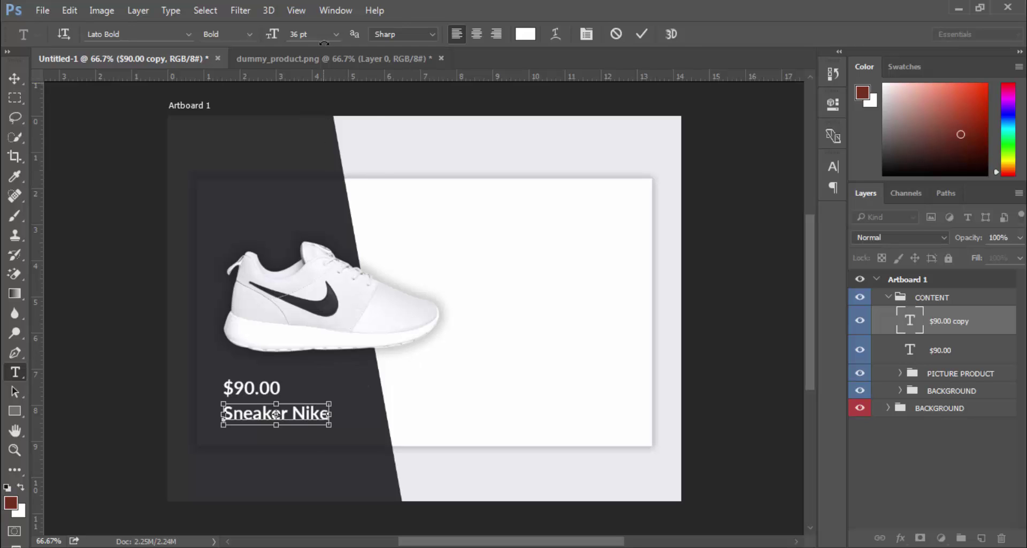
left_click(336, 33)
left_click(320, 222)
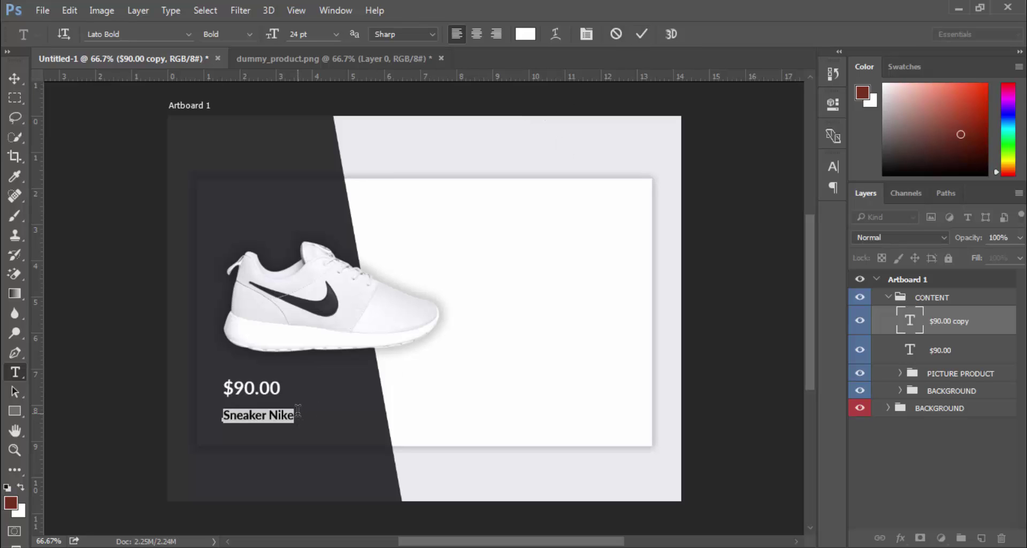
left_click(297, 410)
type("Impulse")
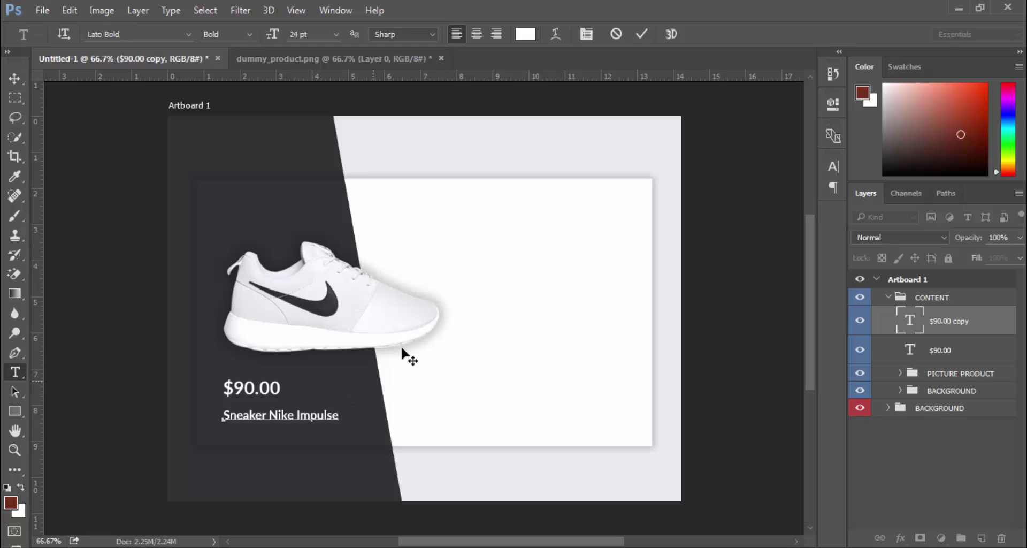
left_click(640, 35)
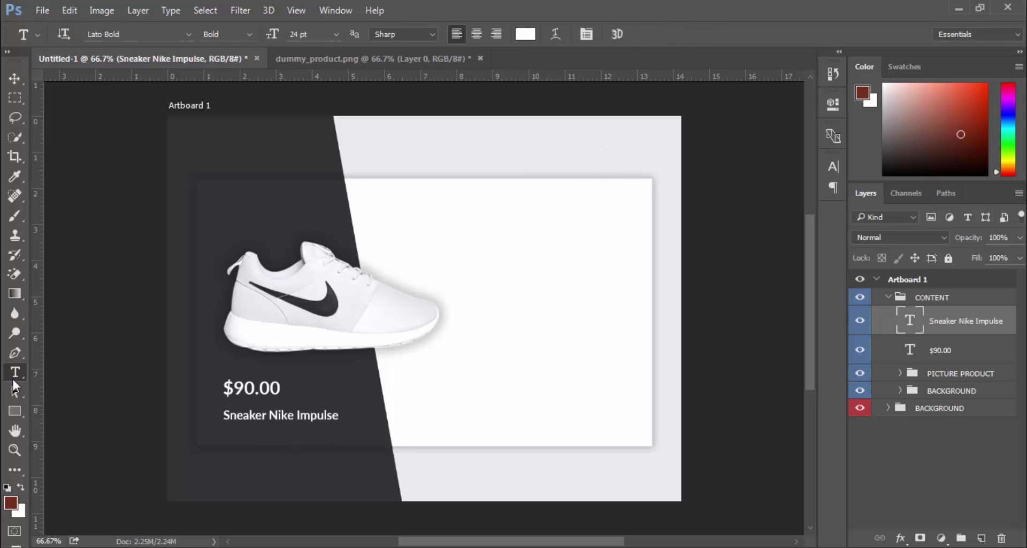
Change the product name's font weight to Lato Light.
left_click(249, 34)
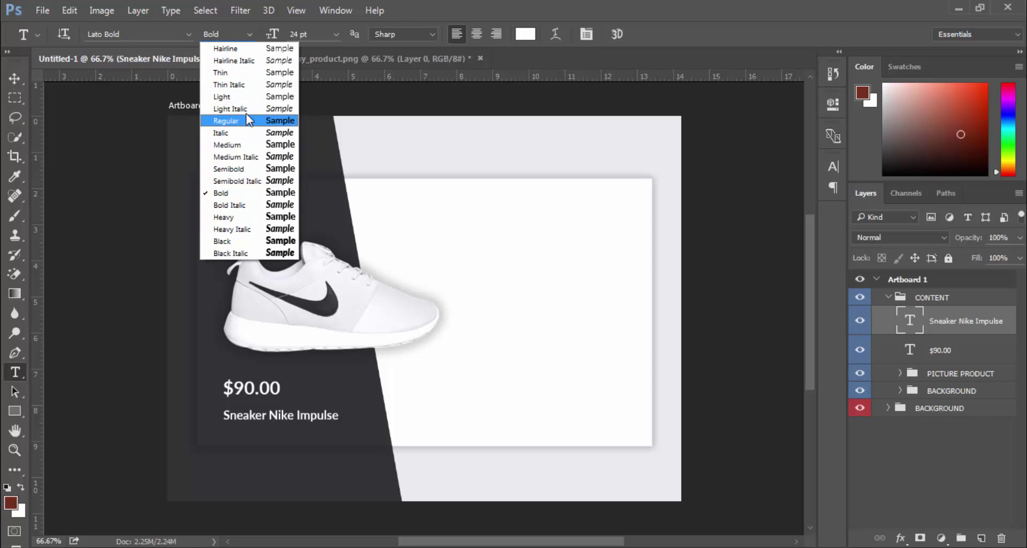
left_click(226, 121)
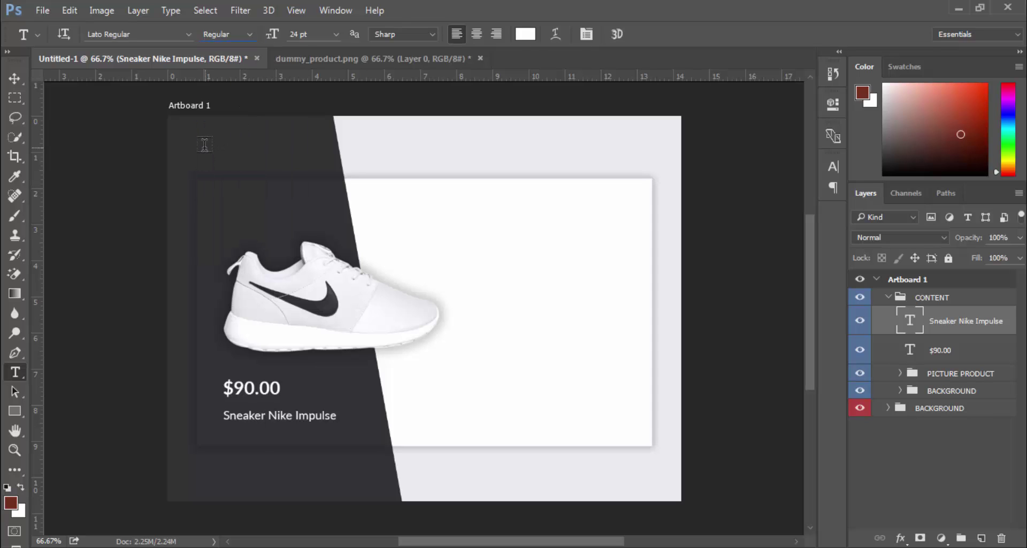
left_click(280, 415)
key("ctrl+a")
left_click(249, 34)
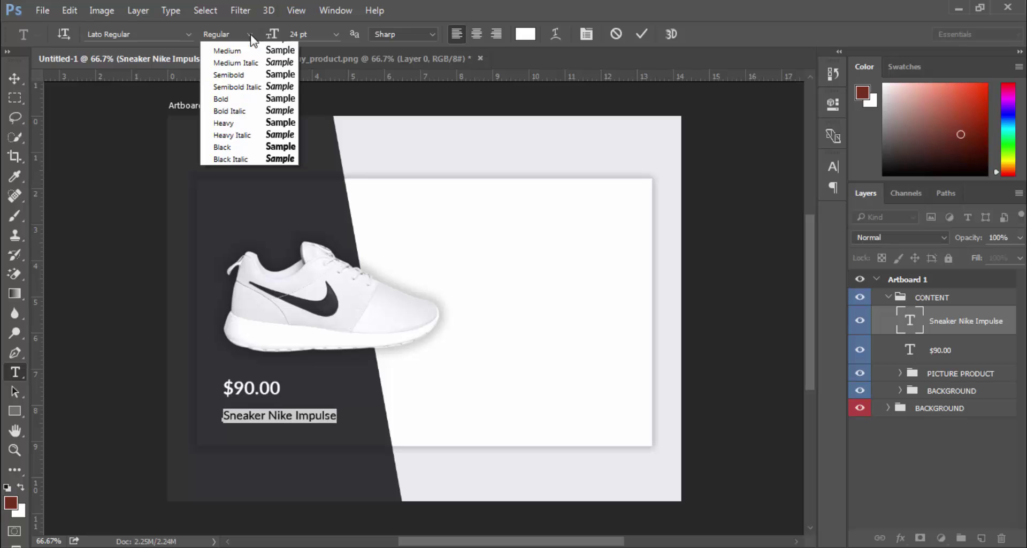
left_click(252, 101)
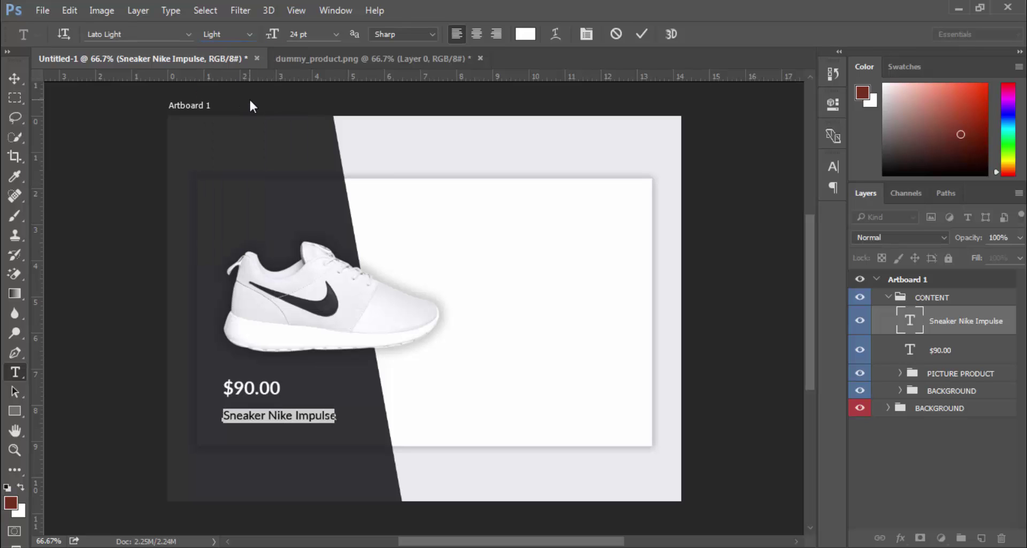
left_click(14, 79)
Nudge the product name vertically so it sits just under the price.
key("shift+Up")
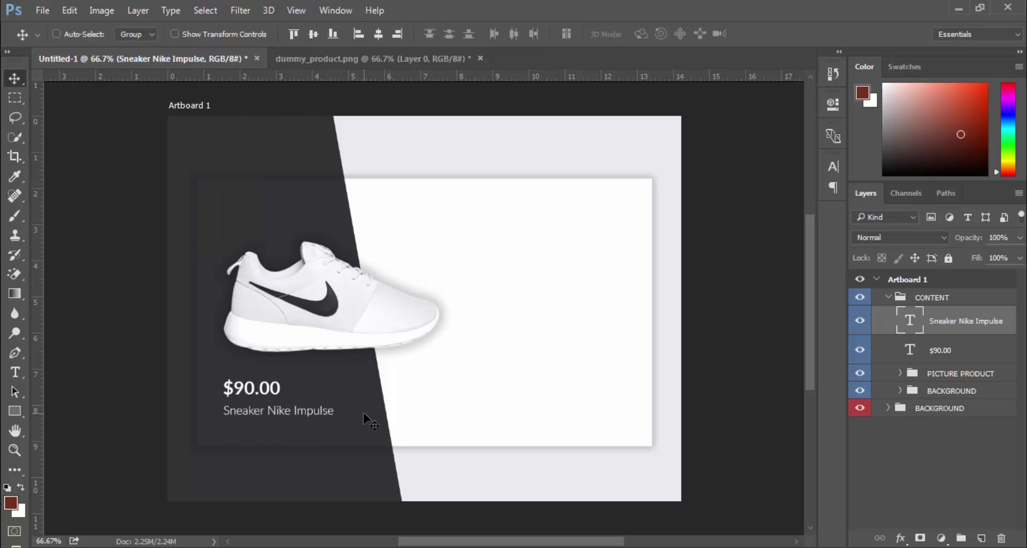
key("shift+Up")
key("shift+Up")
key("Down")
key("Down")
key("shift+Down")
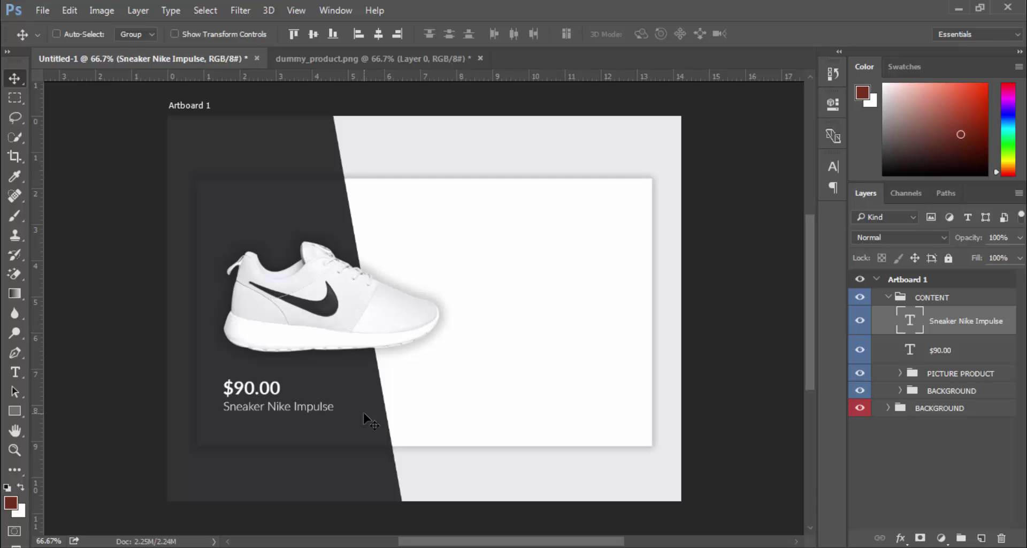
key("shift+Down")
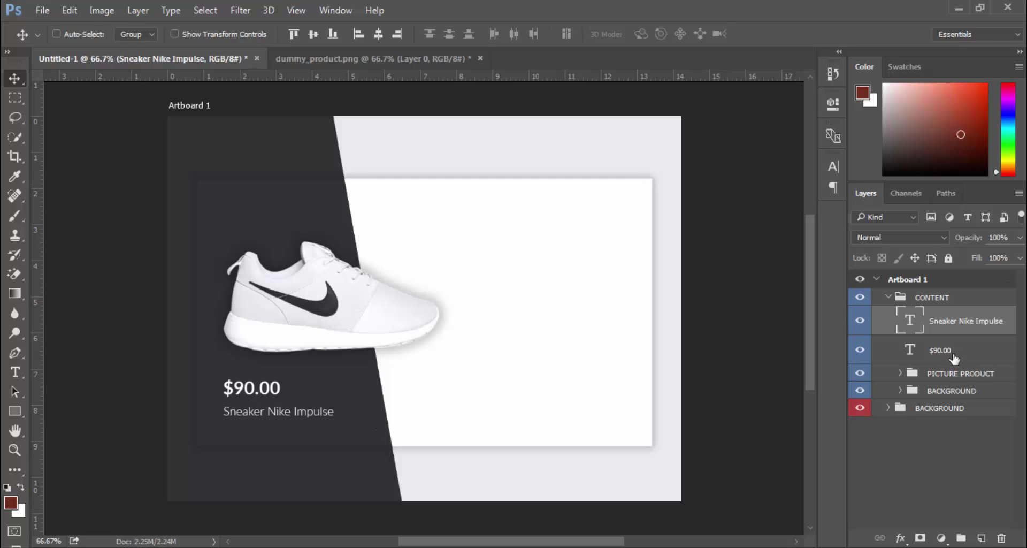
Group the $90.00 and Sneaker Nike Impulse layers as 'NAME AND PRICE'.
left_click(954, 355, "shift")
left_click(960, 536)
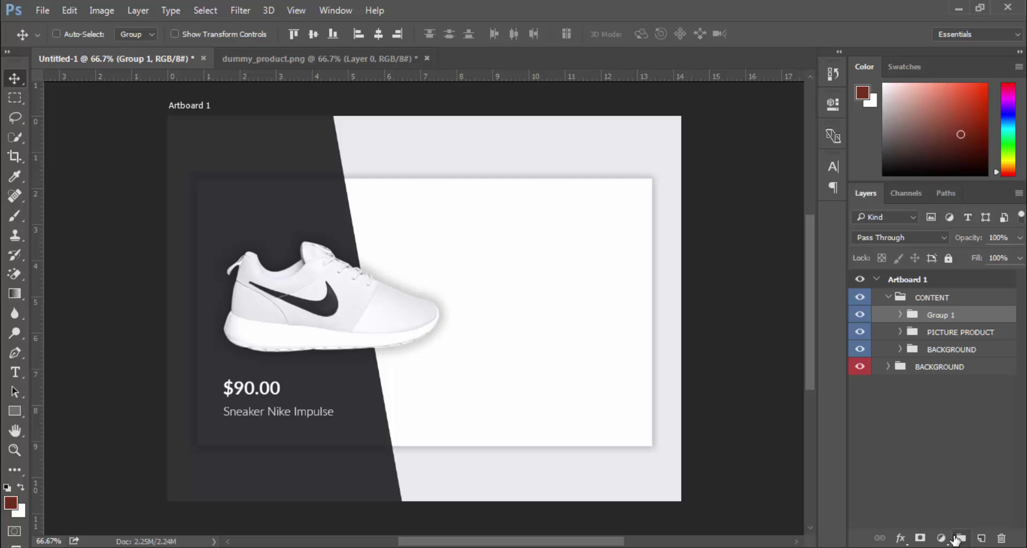
double_click(944, 314)
type("NAME AND PR")
type("ICE")
key("Return")
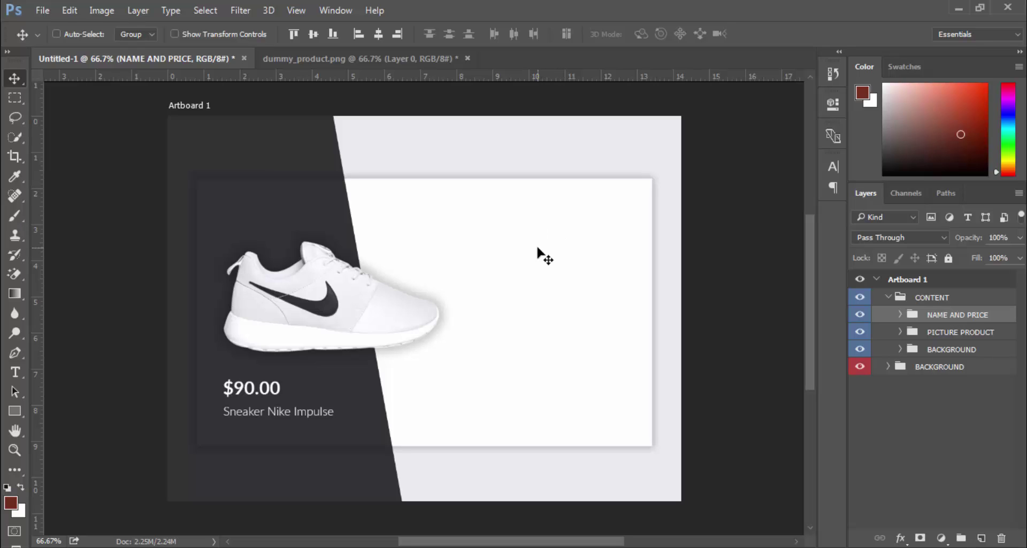
Type PAYMENT CHECKOUT on the white card in dark grey 323235.
left_click(23, 368)
left_click(478, 231)
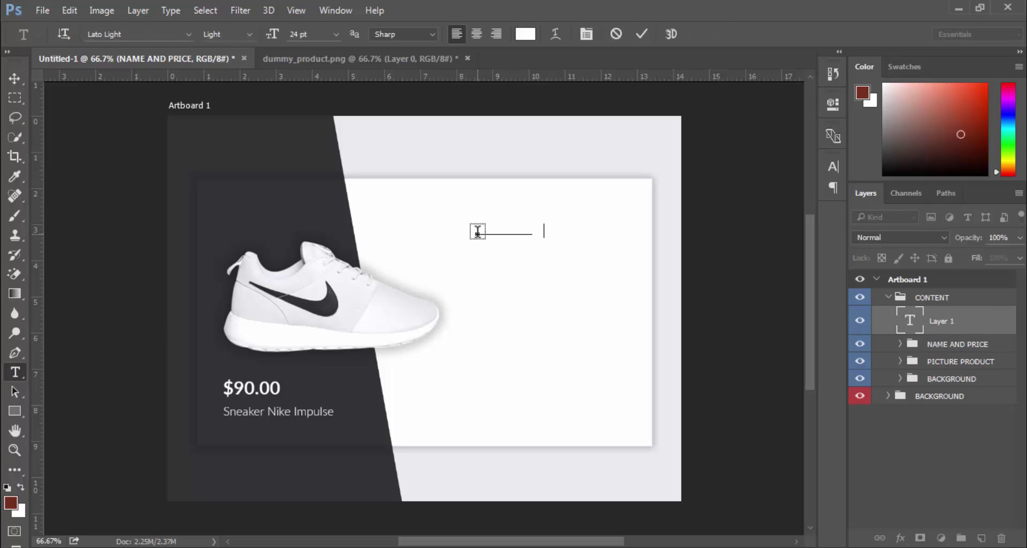
key("ctrl+a")
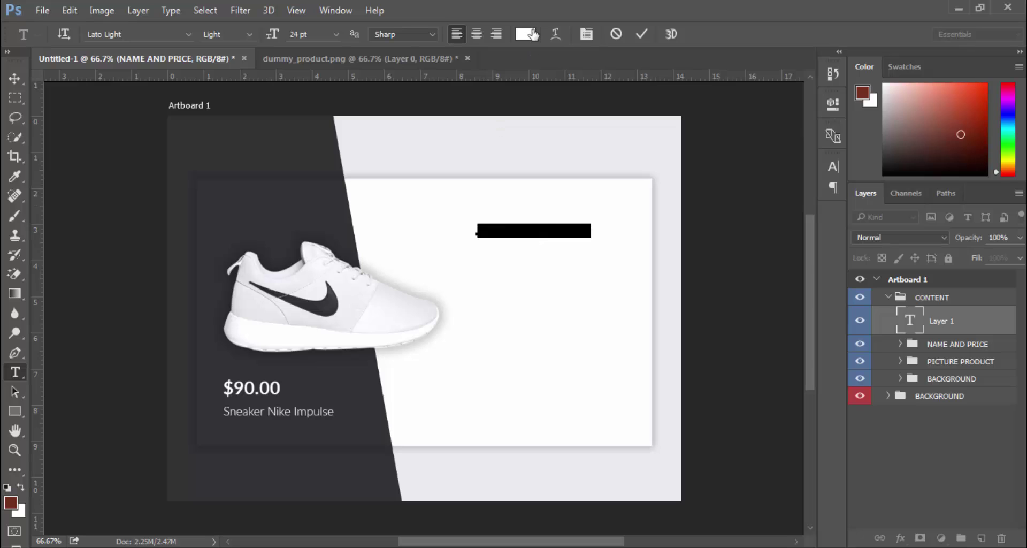
left_click(526, 34)
left_click(352, 201)
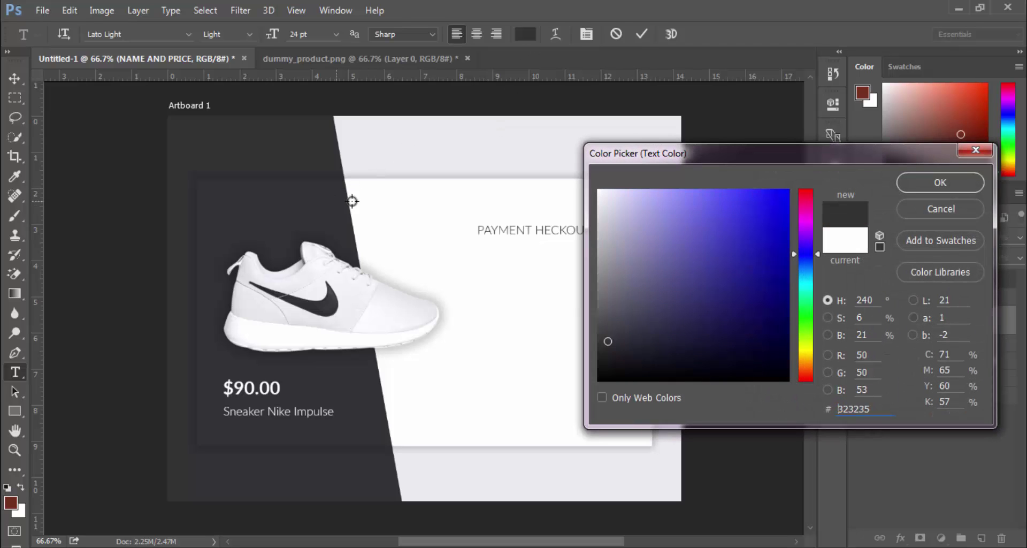
left_click(940, 183)
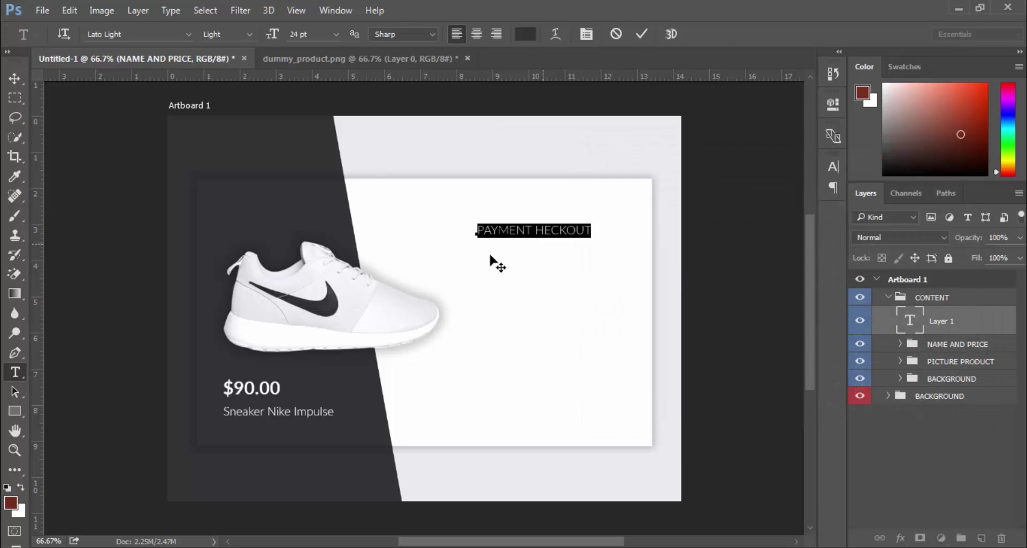
left_click(538, 230)
type("C")
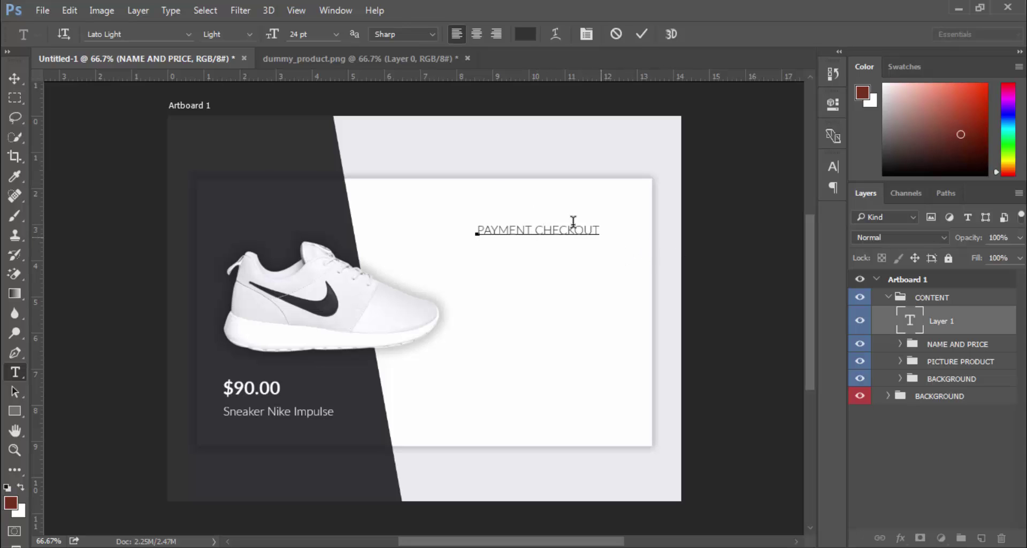
Set the PAYMENT CHECKOUT heading to Montserrat Bold, 30 pt.
triple_click(571, 228)
left_click(241, 34)
left_click(156, 34)
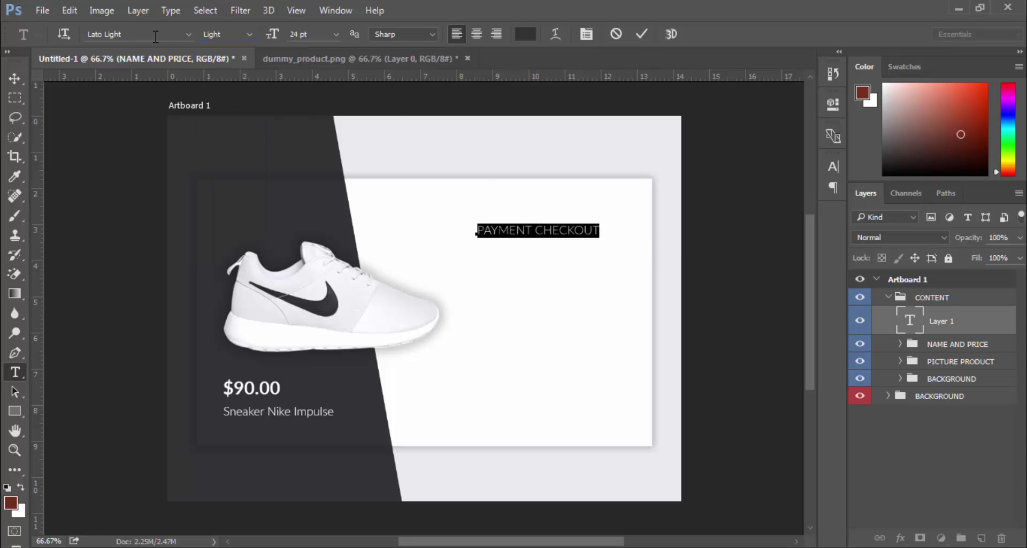
type("MONT")
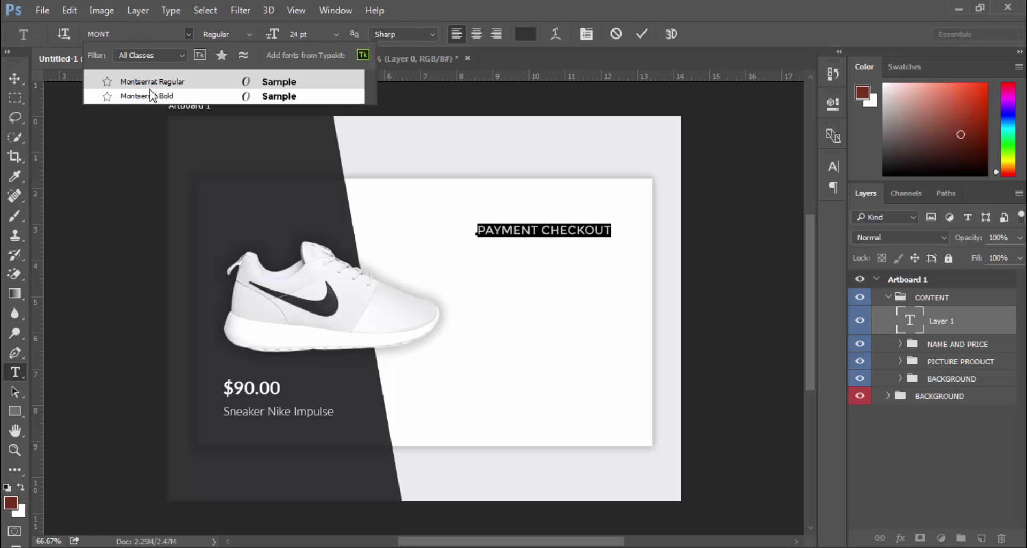
left_click(151, 95)
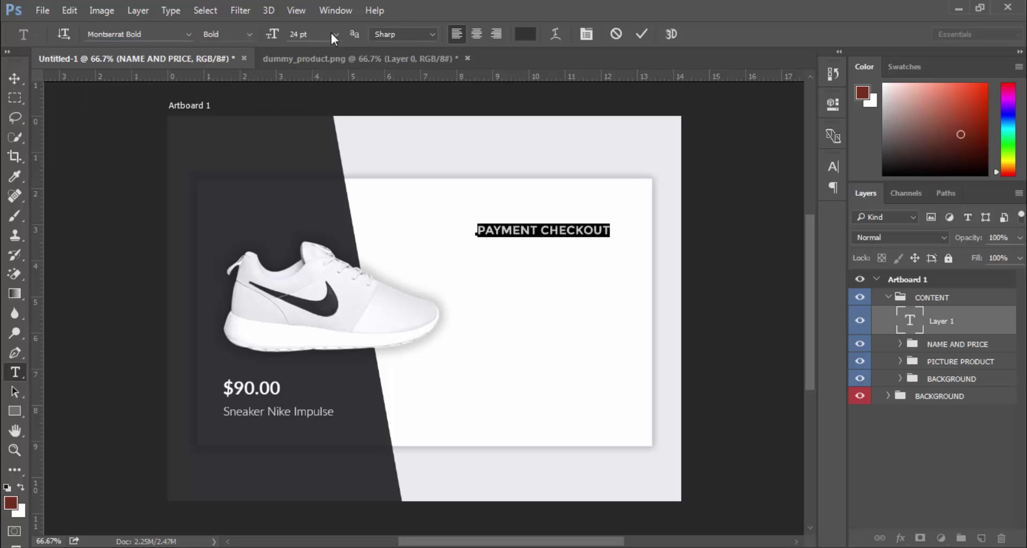
left_click(333, 33)
left_click(323, 242)
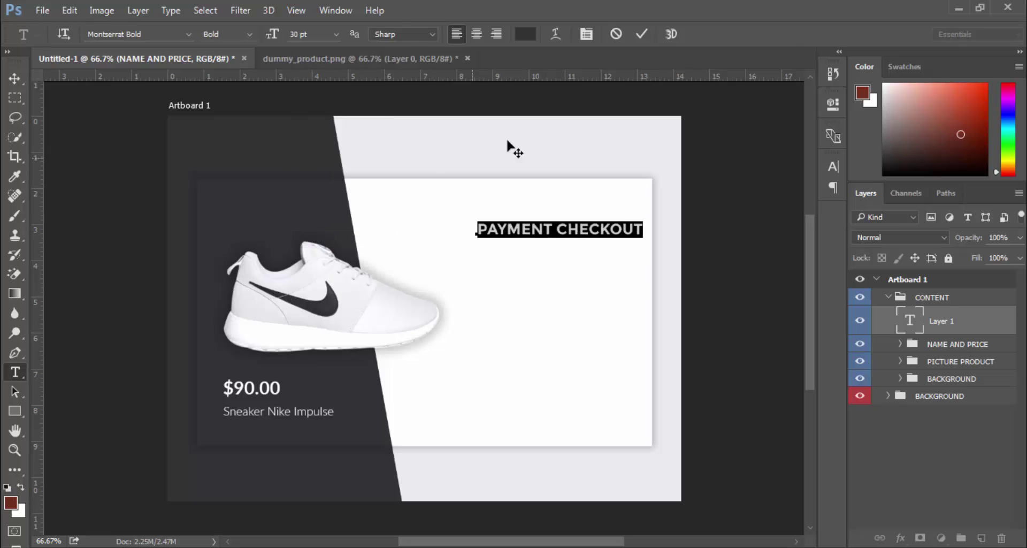
Position the PAYMENT CHECKOUT heading inset from the card's top-right corner.
left_click(641, 34)
key("v")
mouse_move(542, 235)
left_mouse_down()
mouse_move(529, 233)
mouse_move(532, 210)
left_mouse_up()
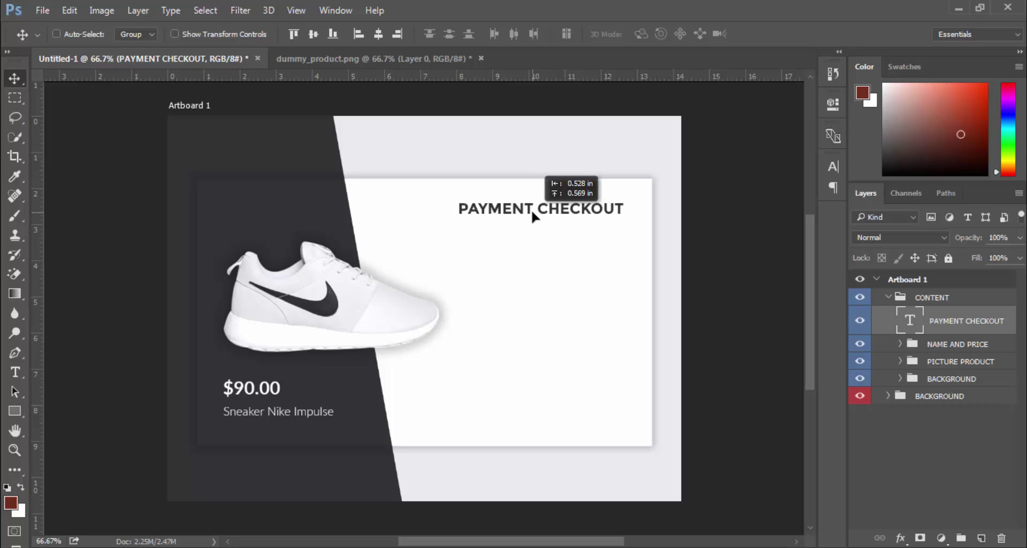
mouse_move(531, 209)
left_mouse_down()
mouse_move(540, 208)
mouse_move(537, 220)
left_mouse_up()
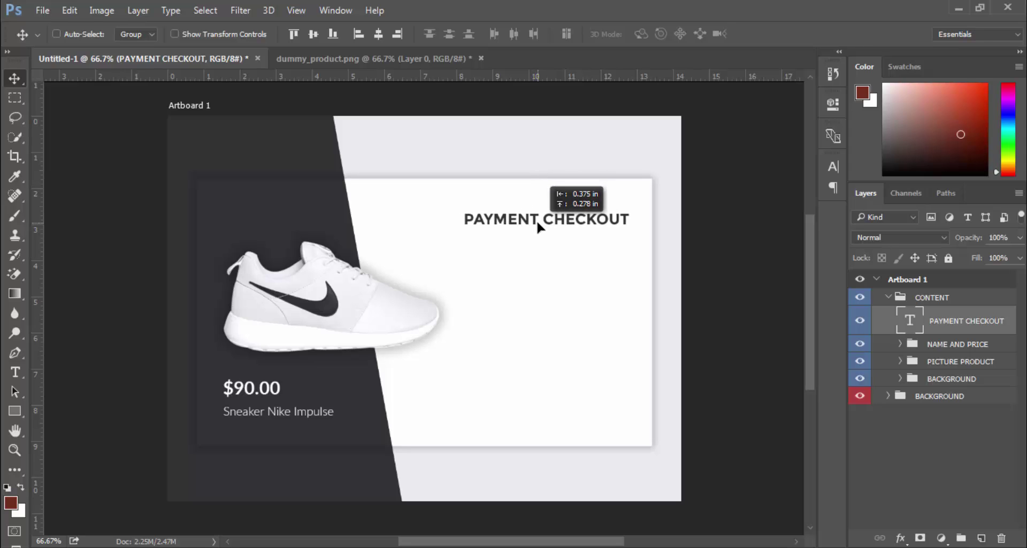
key("shift+Right")
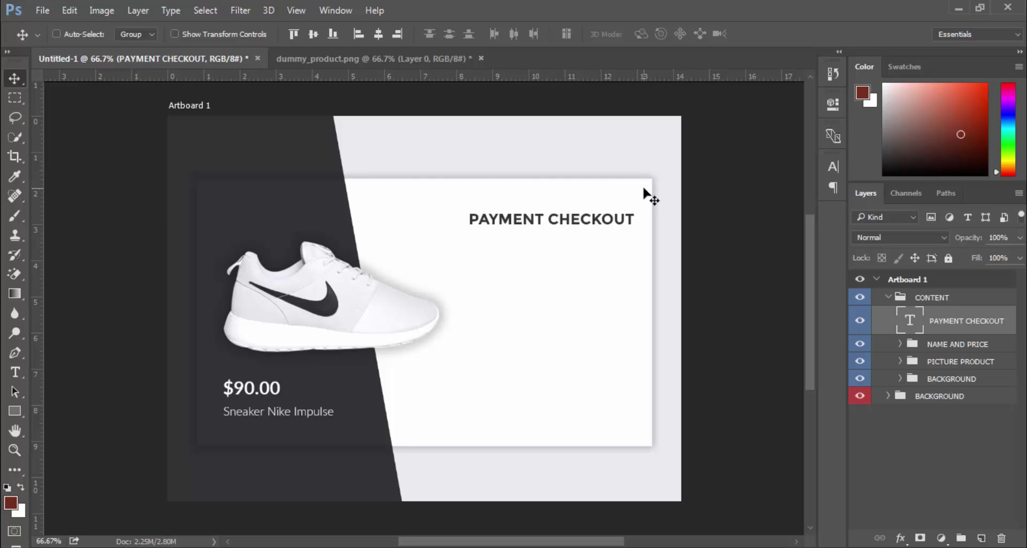
key("shift+Right")
key("shift+Right")
key("shift+Right")
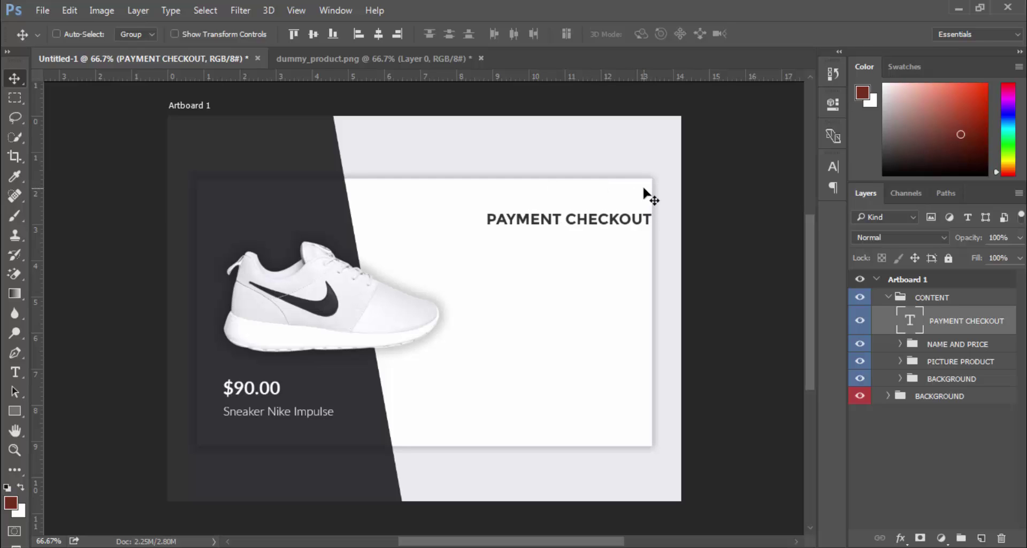
key("shift+Left")
key("shift+Left")
key("shift+Left")
key("shift+Left")
key("shift+Left")
key("shift+Left")
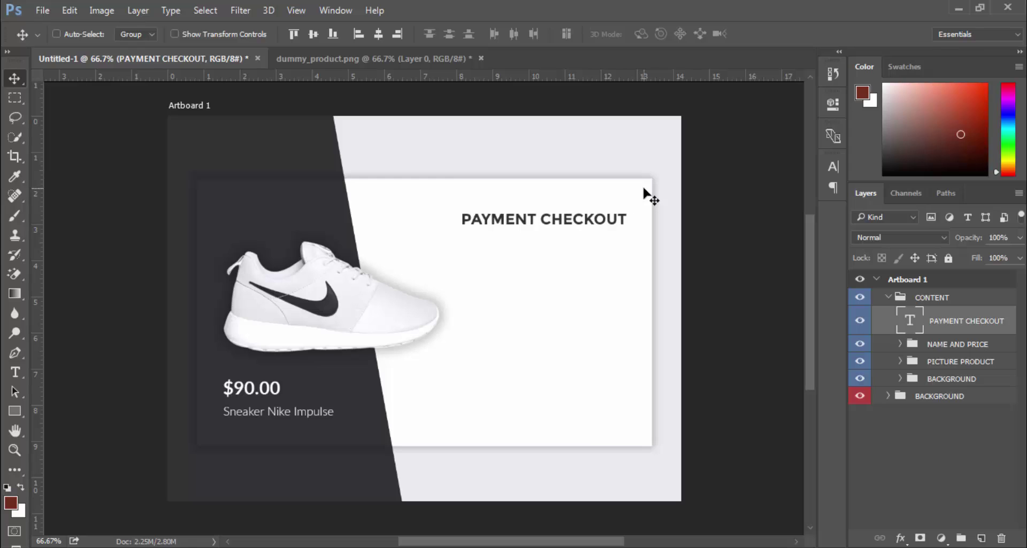
key("shift+Up")
key("shift+Up")
key("shift+Up")
key("shift+Up")
key("shift+Up")
key("shift+Up")
key("shift+Up")
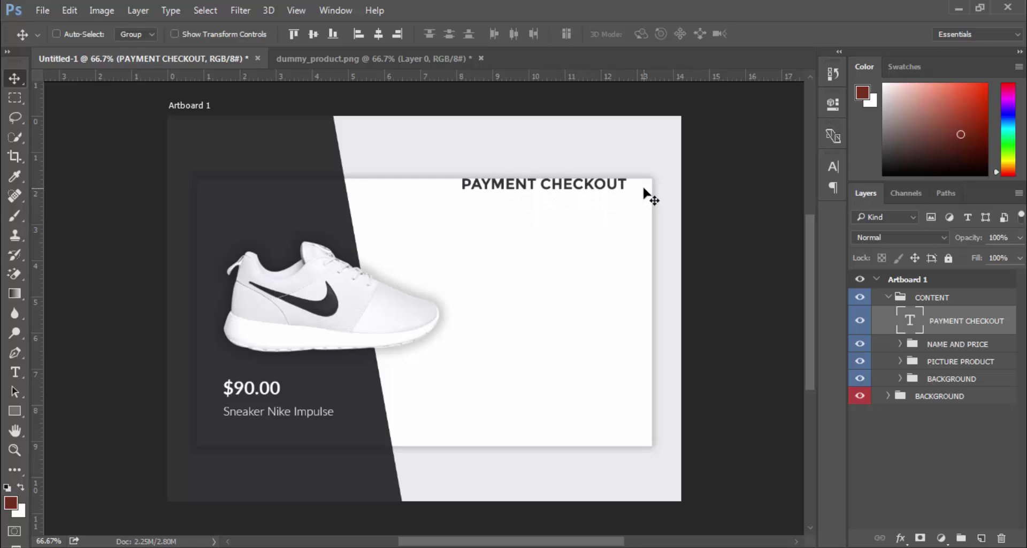
key("shift+Down")
key("shift+Down")
key("shift+Down")
key("shift+Down")
key("shift+Down")
key("shift+Down")
key("shift+Down")
key("shift+Right")
key("shift+Right")
key("shift+Right")
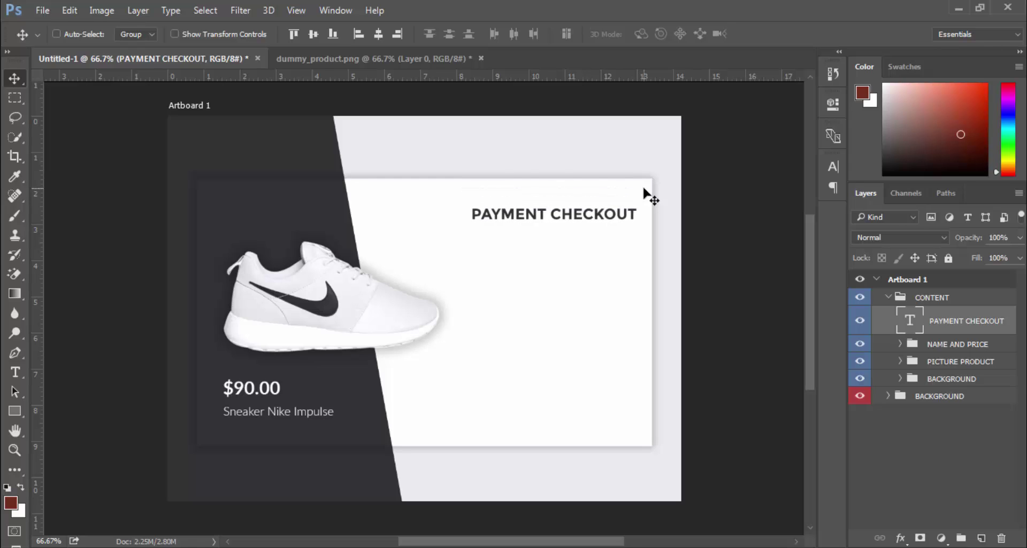
key("shift+Right")
key("shift+Right")
key("shift+Right")
key("shift+Right")
key("shift+Left")
key("shift+Left")
key("shift+Left")
key("shift+Left")
key("shift+Left")
key("shift+Left")
key("shift+Left")
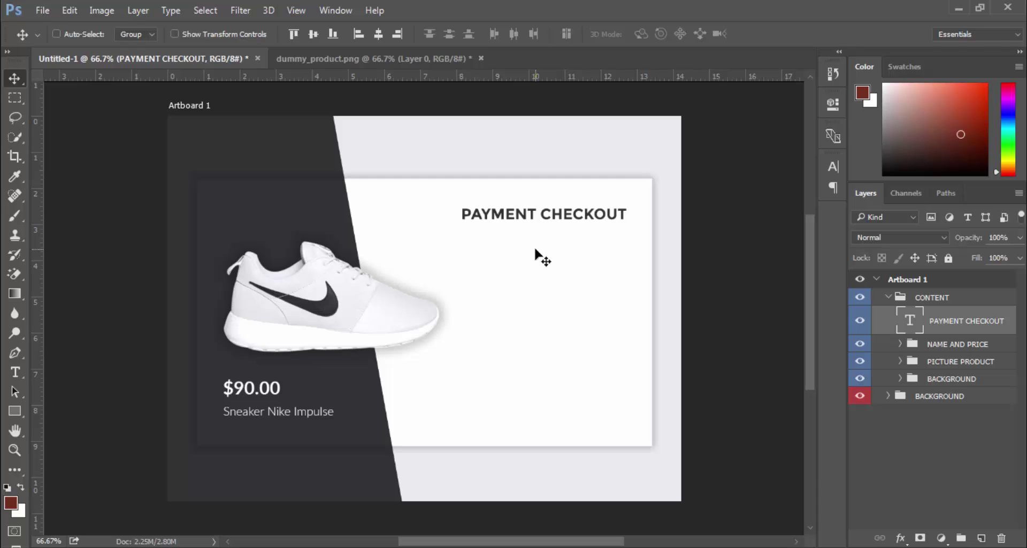
Group the PAYMENT CHECKOUT heading and name the group HEADER TITLE.
left_click(961, 537)
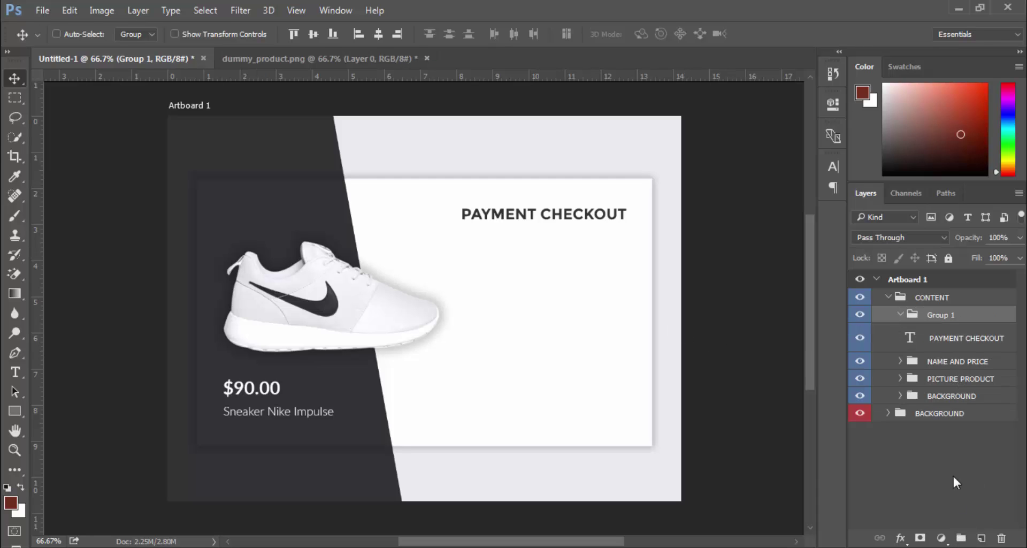
double_click(943, 316)
type("HEADER TITLE")
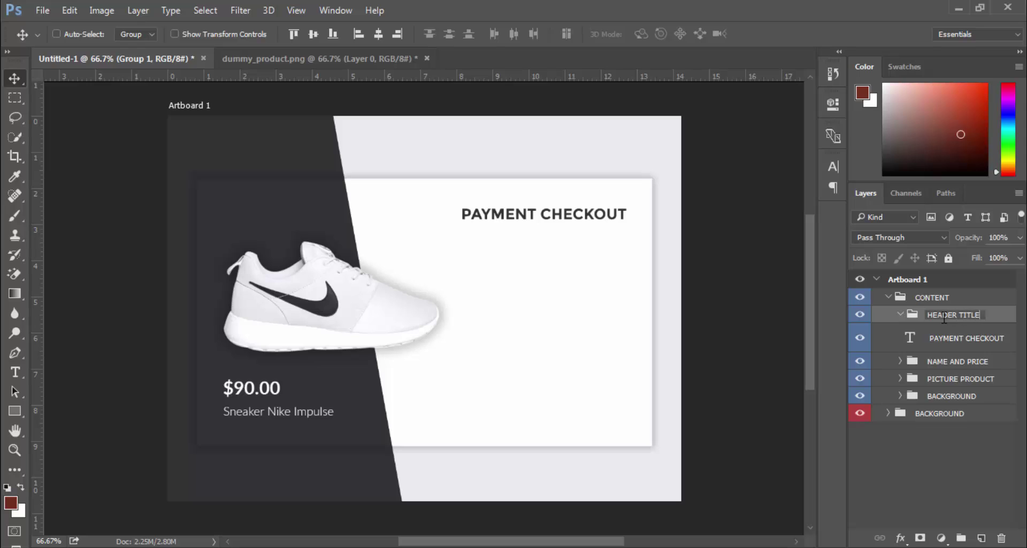
key("Return")
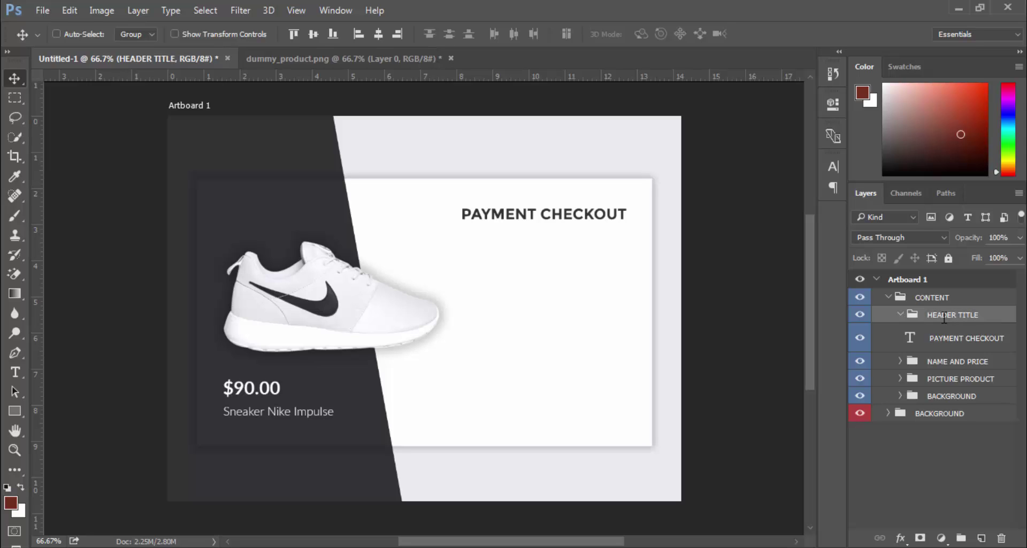
Collapse the HEADER TITLE group in the Layers panel.
left_click(960, 339)
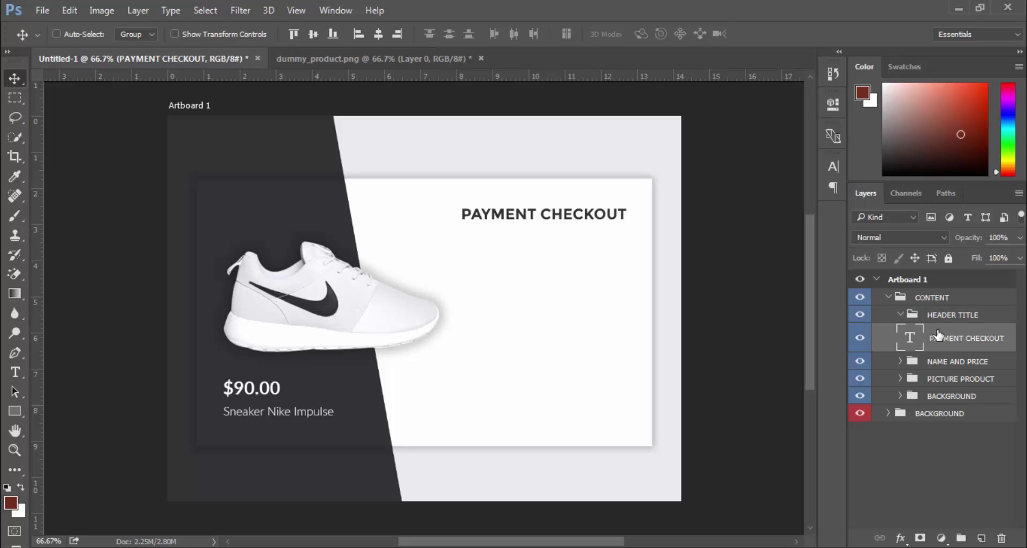
left_click(894, 316)
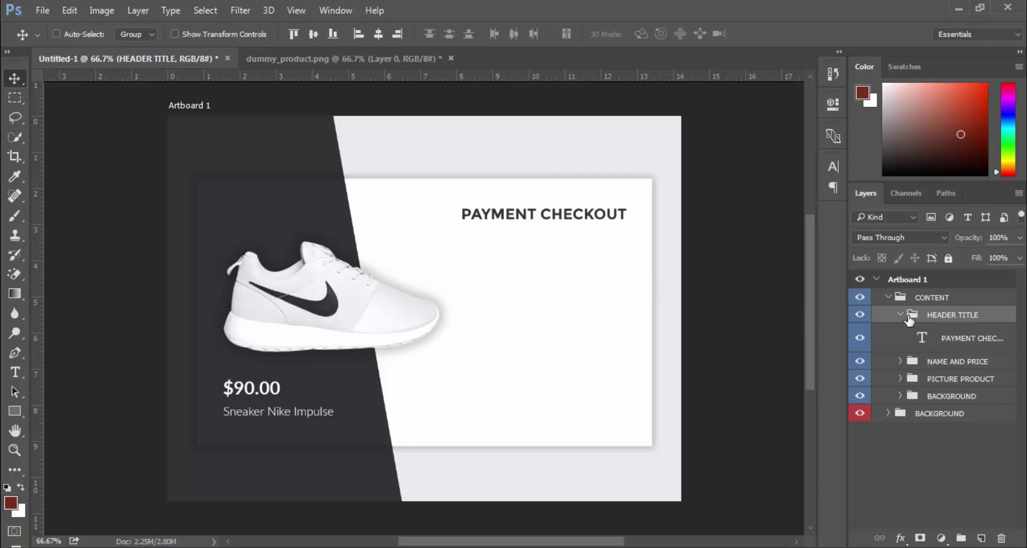
left_click(899, 315)
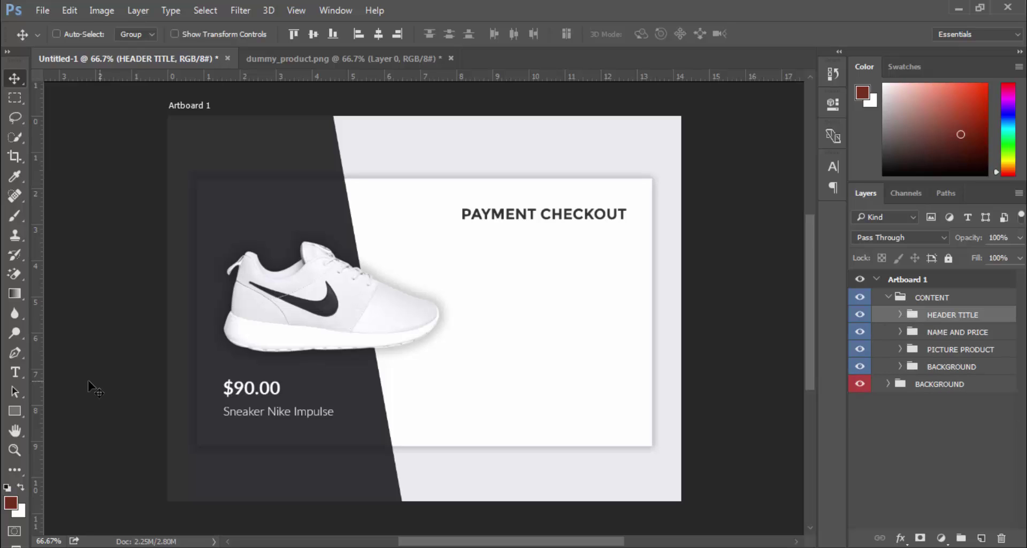
left_click(17, 373)
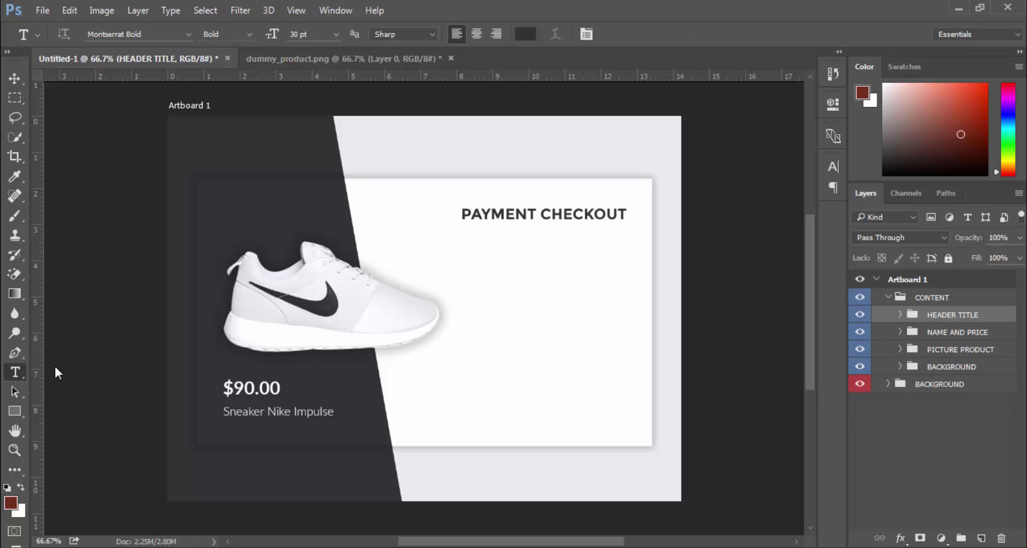
Add a BANK NAME text label below the heading at 16 pt.
left_click(476, 253)
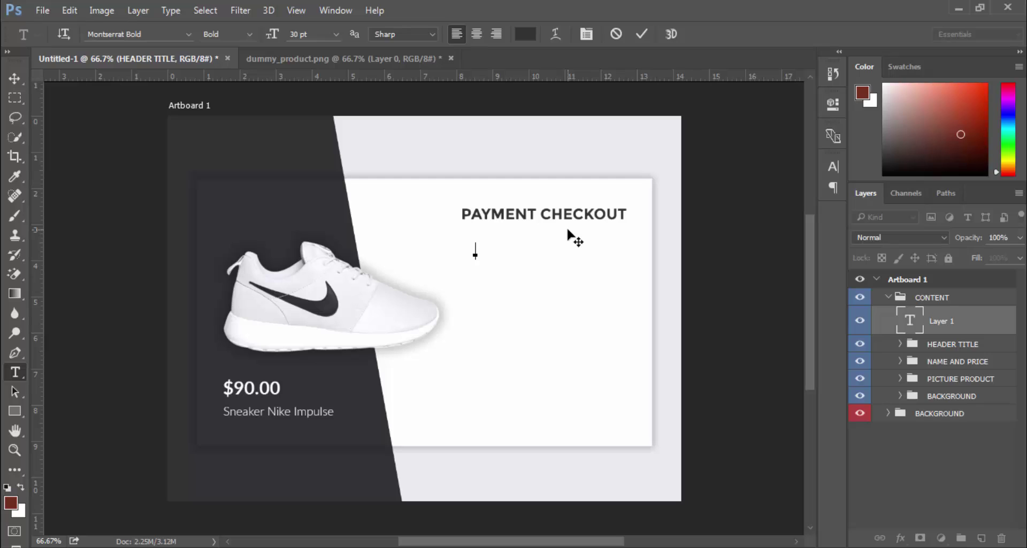
type("BANK ")
type("NAME")
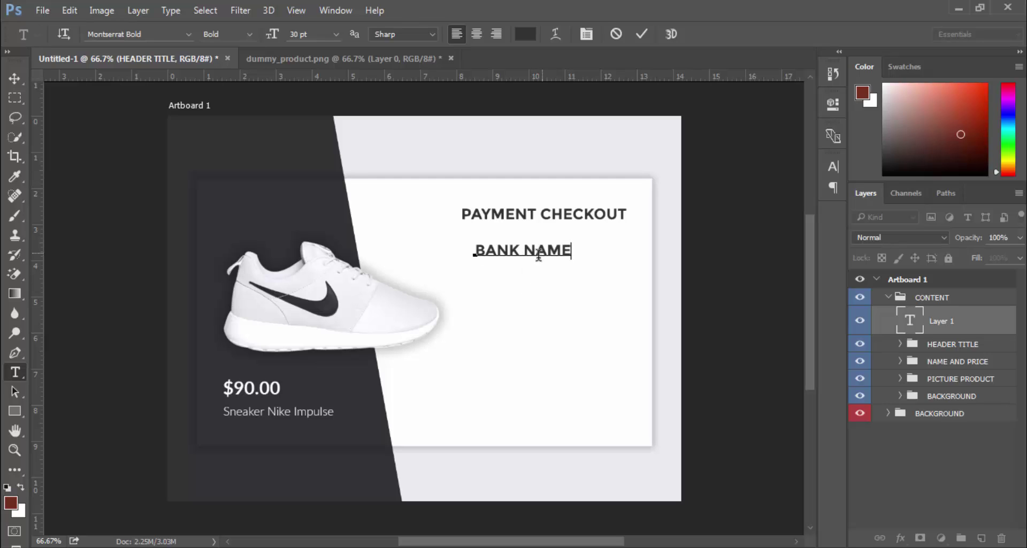
key("ctrl+Return")
key("ctrl+a")
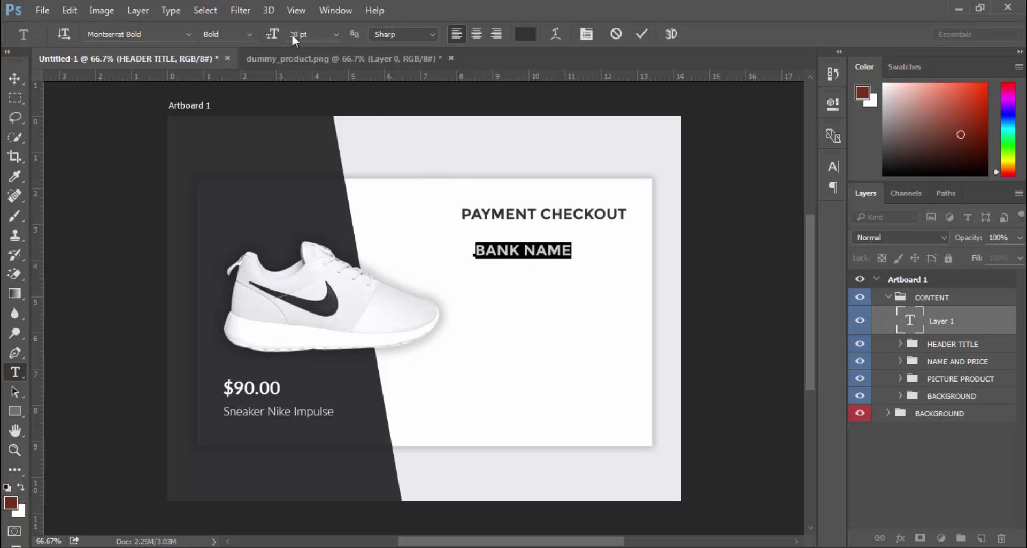
left_click(335, 34)
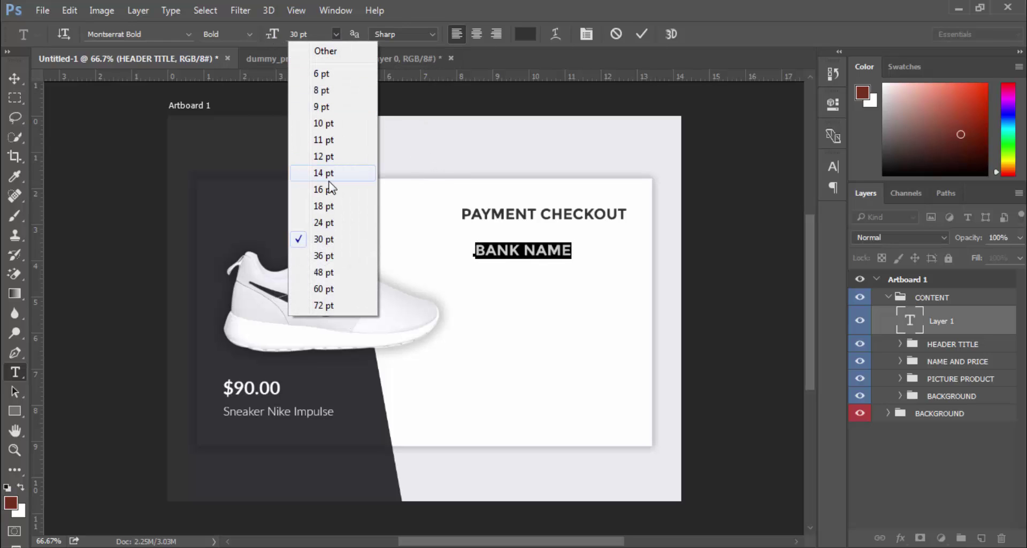
left_click(329, 178)
left_click(336, 34)
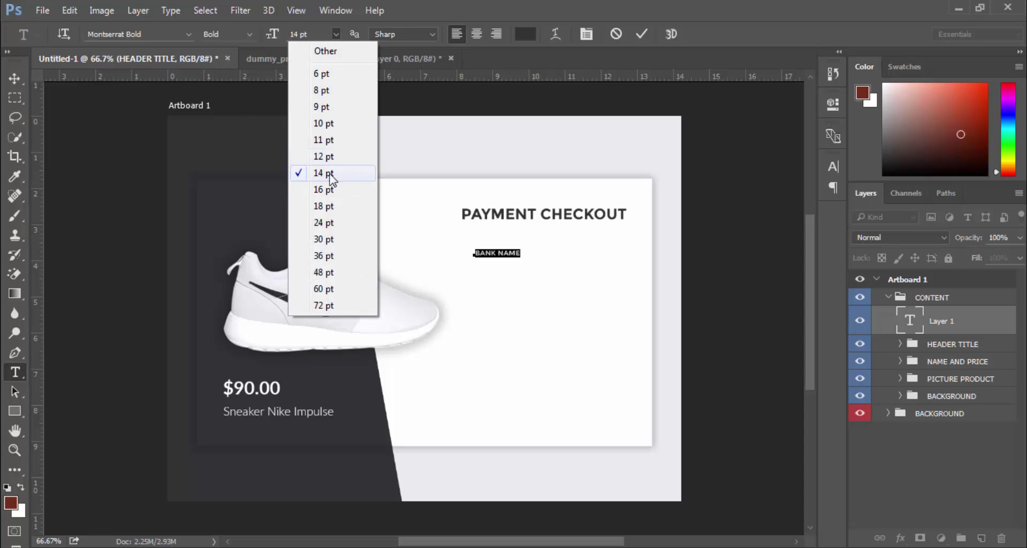
left_click(330, 187)
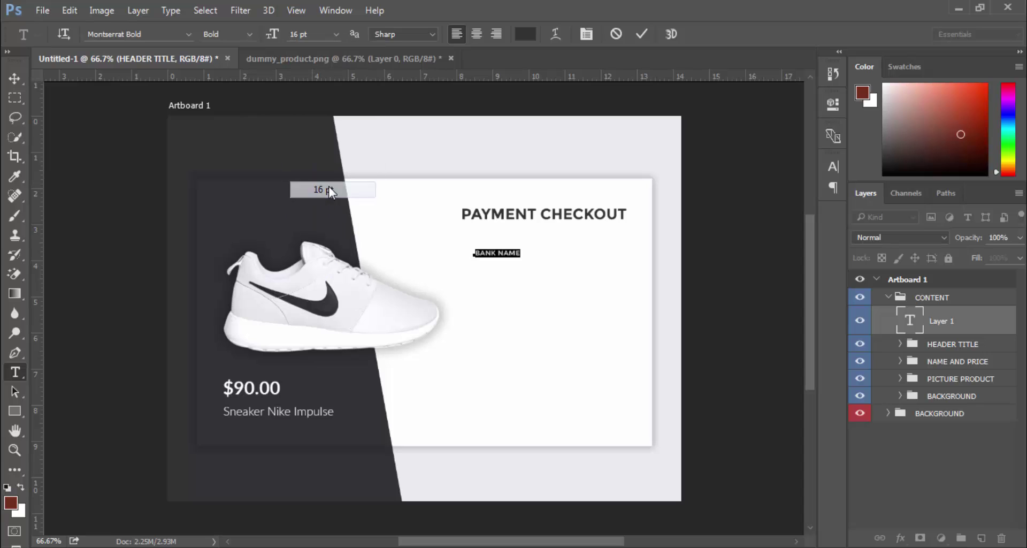
left_click(641, 34)
Move BANK NAME to sit just below the PAYMENT CHECKOUT heading.
key("v")
left_click_drag(495, 240, 496, 234)
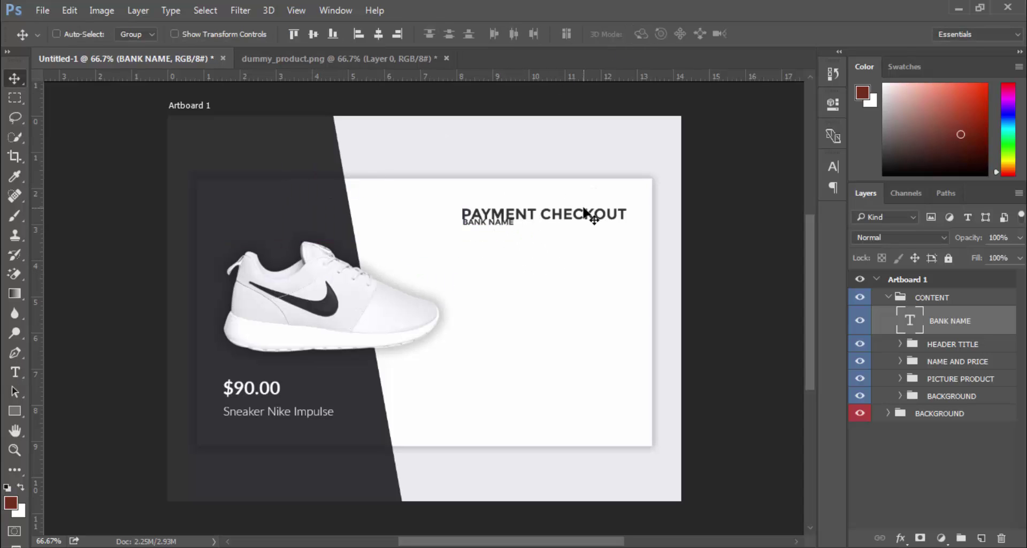
key("shift+Down")
key("shift+Down")
key("shift+Down")
key("shift+Down")
key("shift+Down")
key("shift+Down")
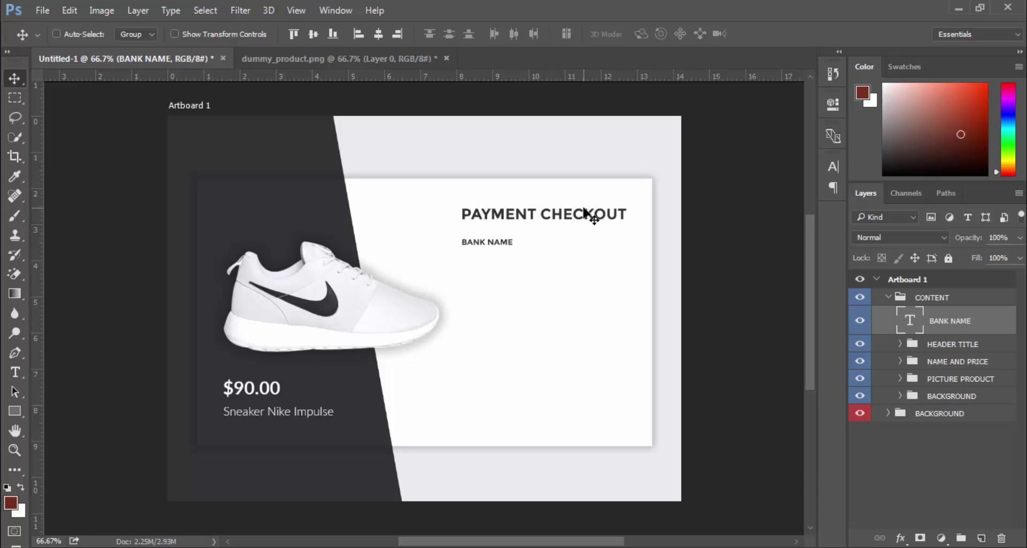
key("shift+Down")
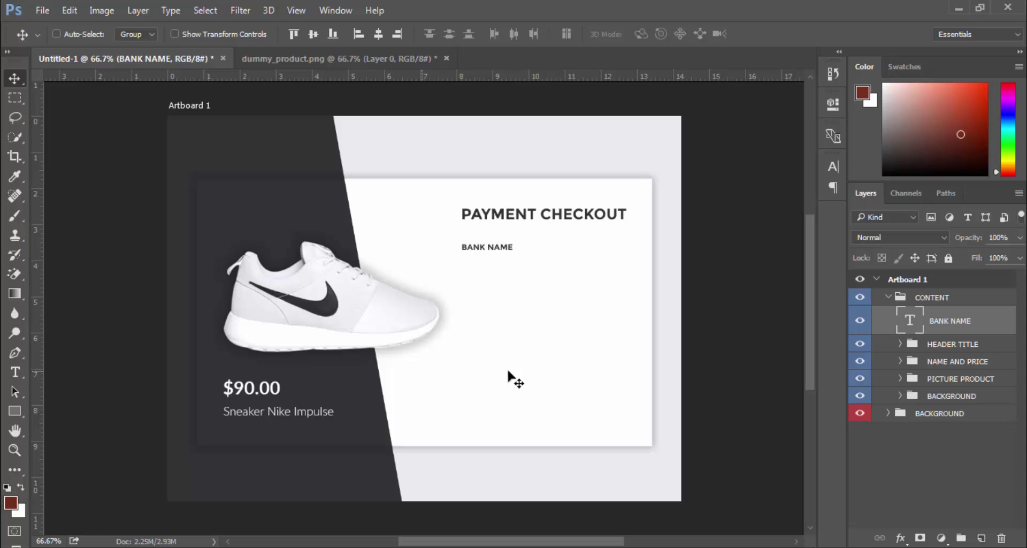
Duplicate the BANK NAME layer and nudge the copy below the original.
right_click(927, 327)
left_click(706, 142)
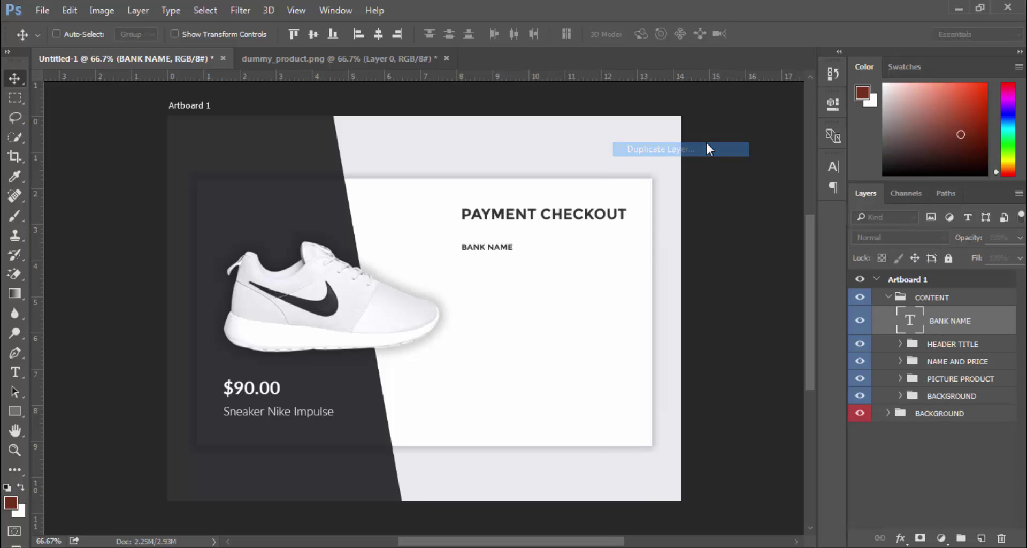
left_click(652, 172)
key("shift+Down")
key("shift+Down")
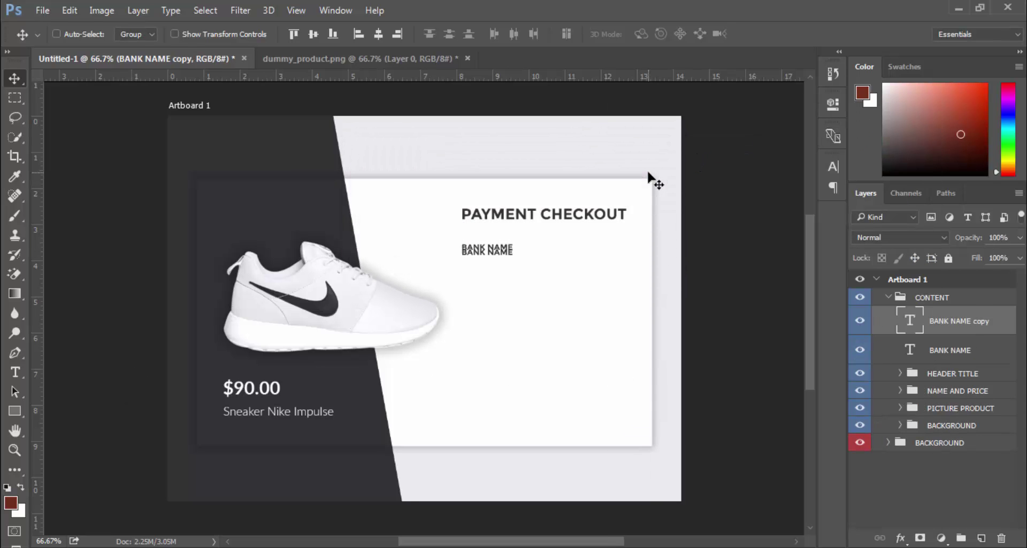
key("shift+Down")
key("shift+Down")
Set the upper BANK NAME line to 24 pt Regular.
left_click(949, 354)
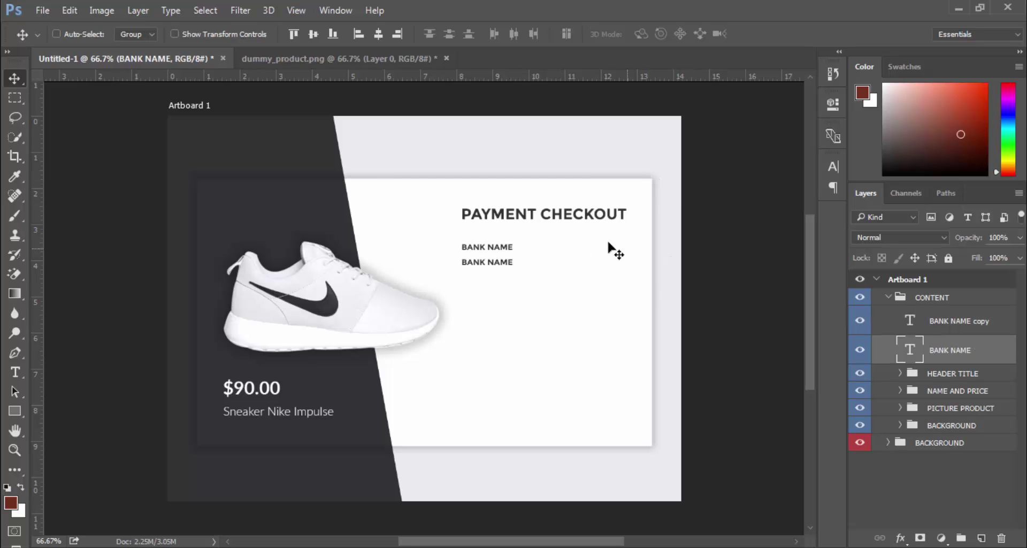
left_click(15, 371)
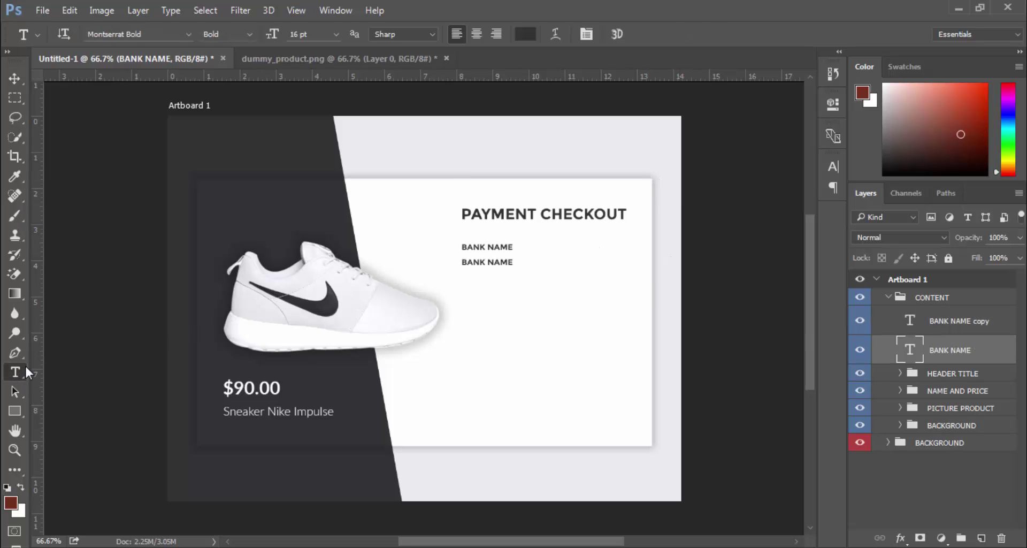
left_click(336, 34)
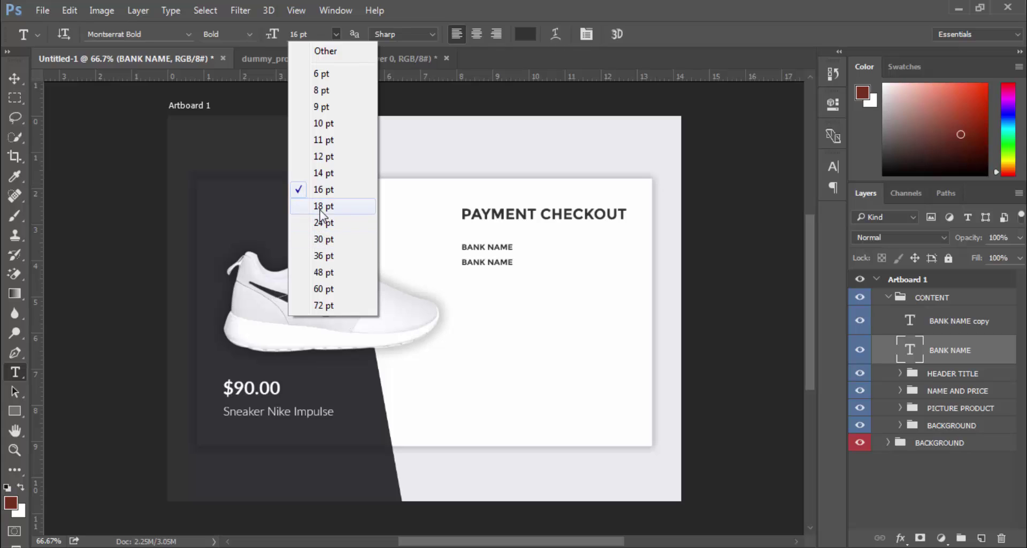
left_click(318, 206)
left_click(335, 34)
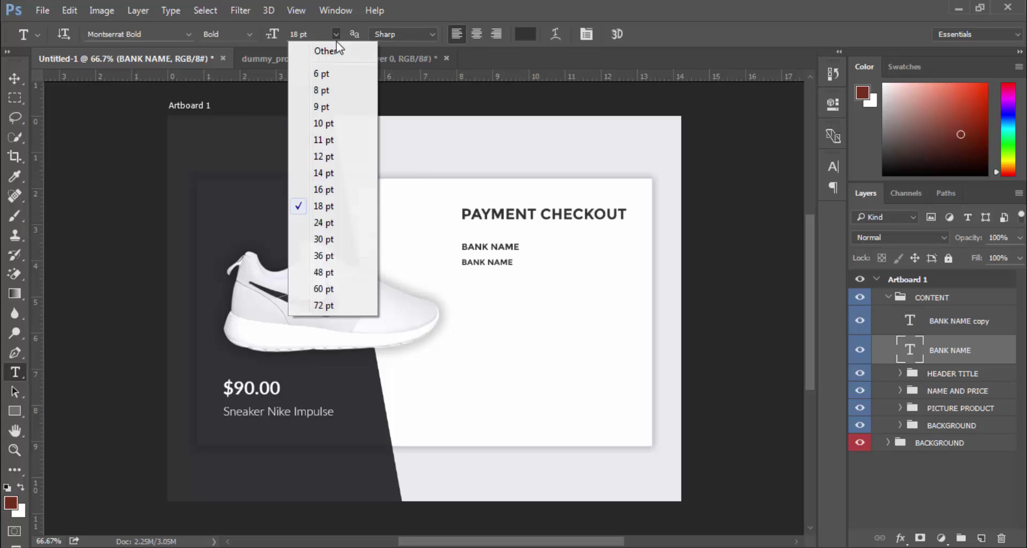
left_click(311, 223)
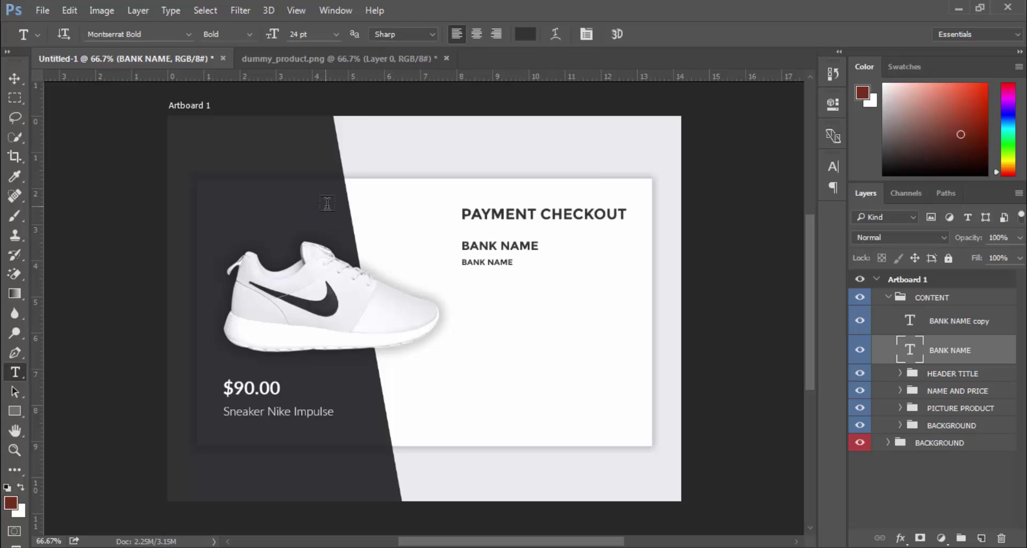
left_click(250, 32)
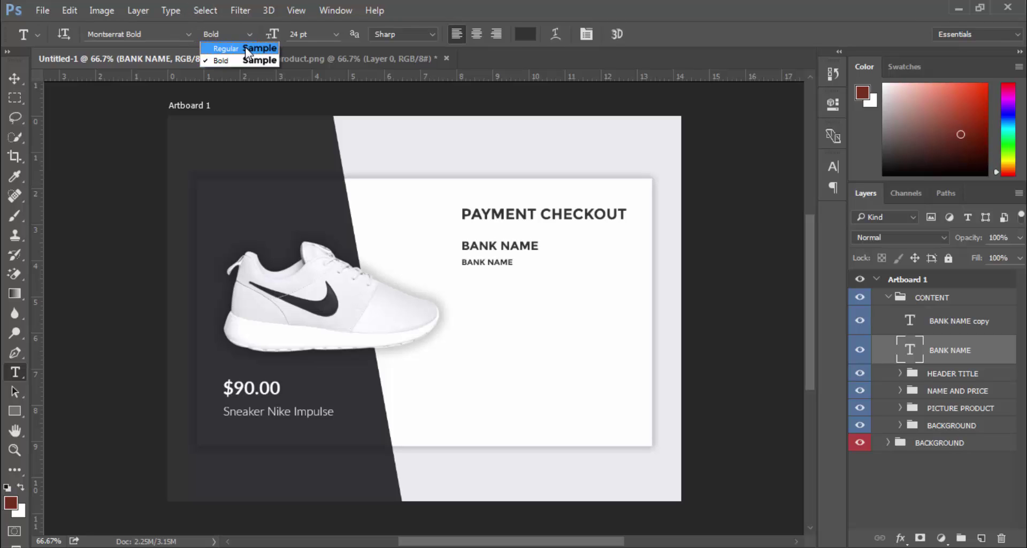
left_click(245, 45)
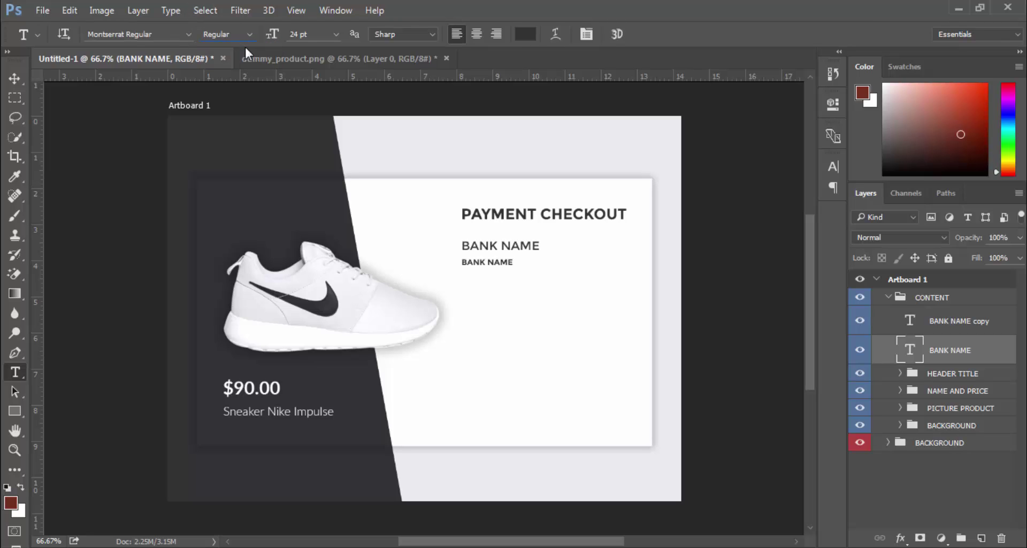
Set the lower BANK NAME copy to 18 pt.
left_click(938, 330)
left_click(327, 32)
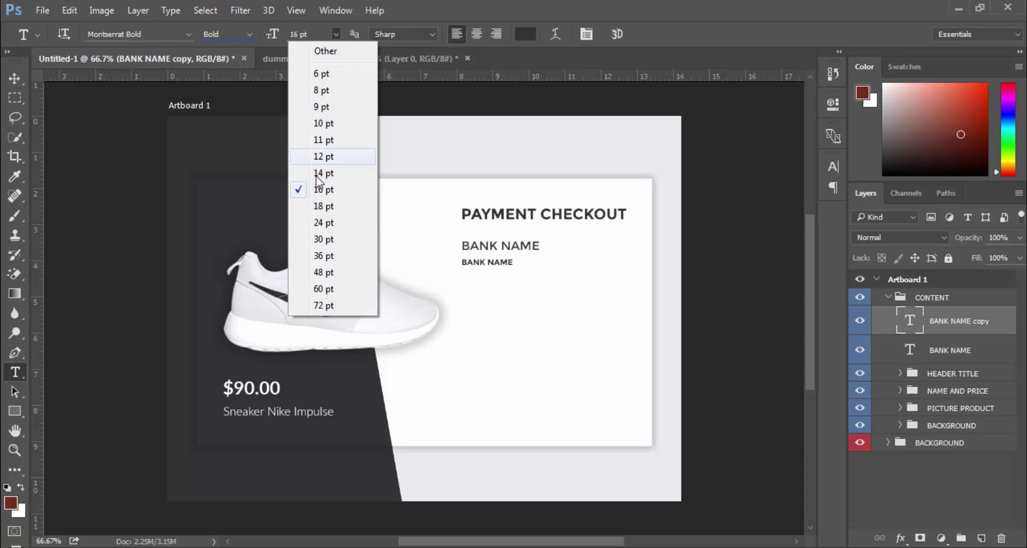
left_click(320, 204)
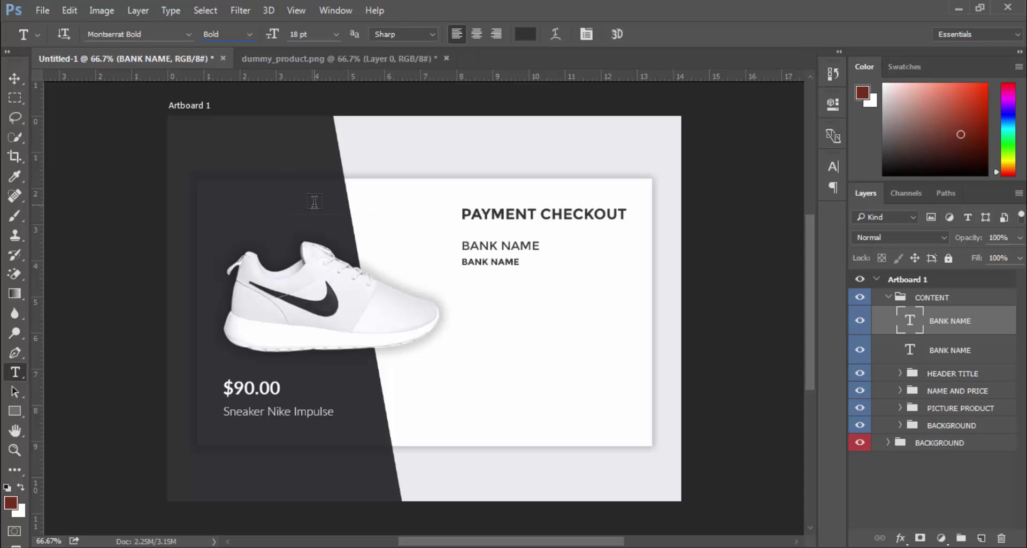
double_click(911, 321)
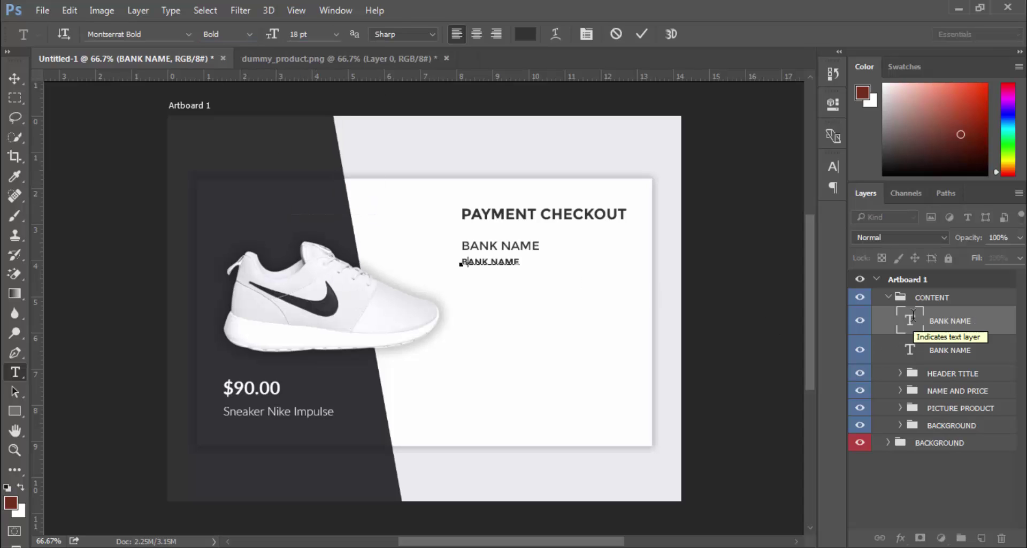
Retype the lower line as AMERICA UNION in grey Lato Medium.
type("AMERICA UNION")
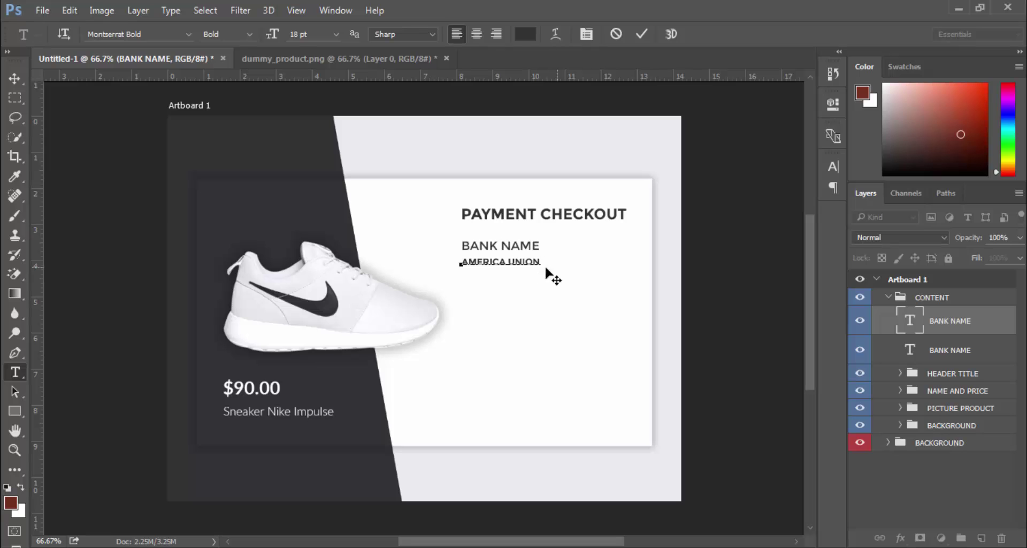
key("ctrl+a")
left_click(525, 33)
left_click(470, 147)
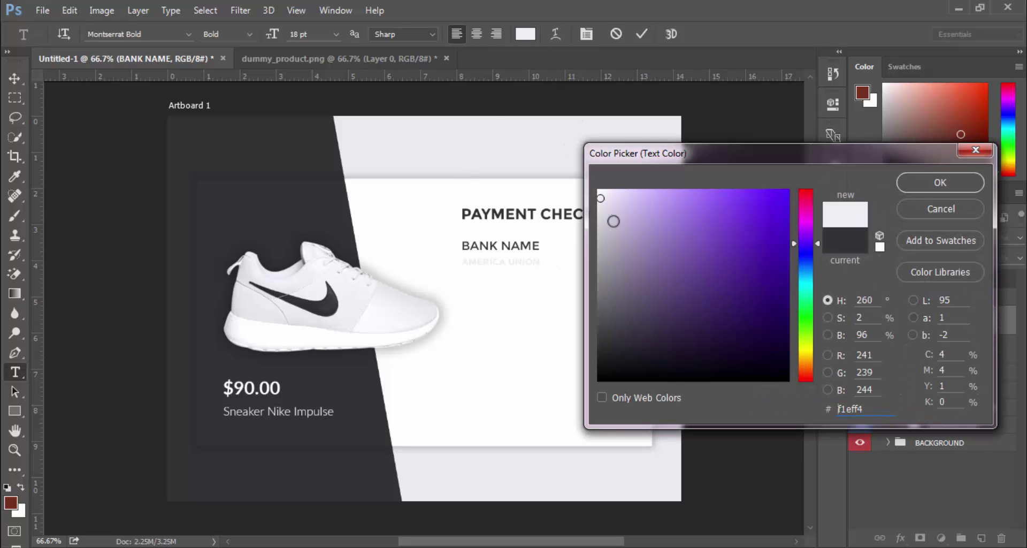
left_click(598, 221)
mouse_move(584, 229)
left_mouse_down()
mouse_move(576, 246)
mouse_move(598, 254)
left_mouse_up()
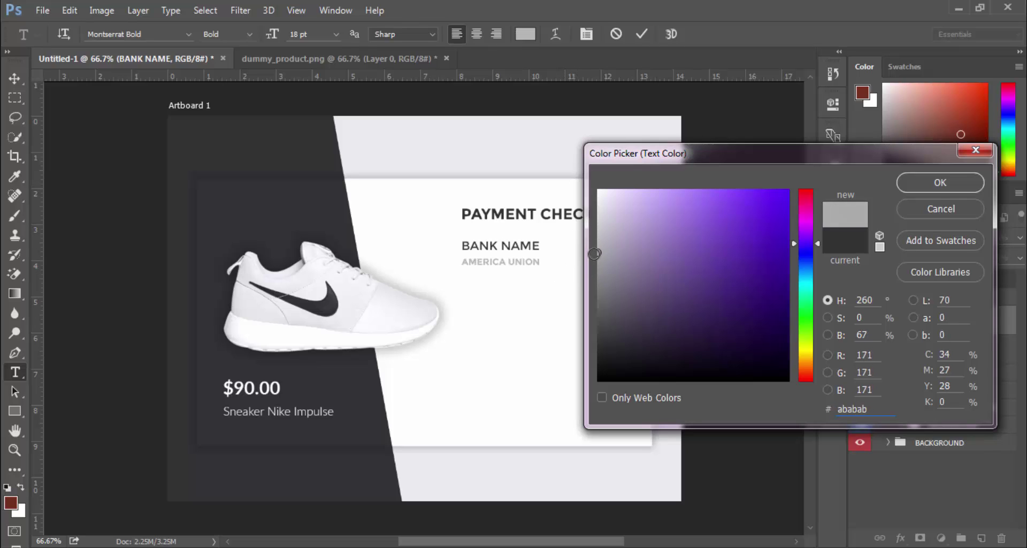
left_click(940, 182)
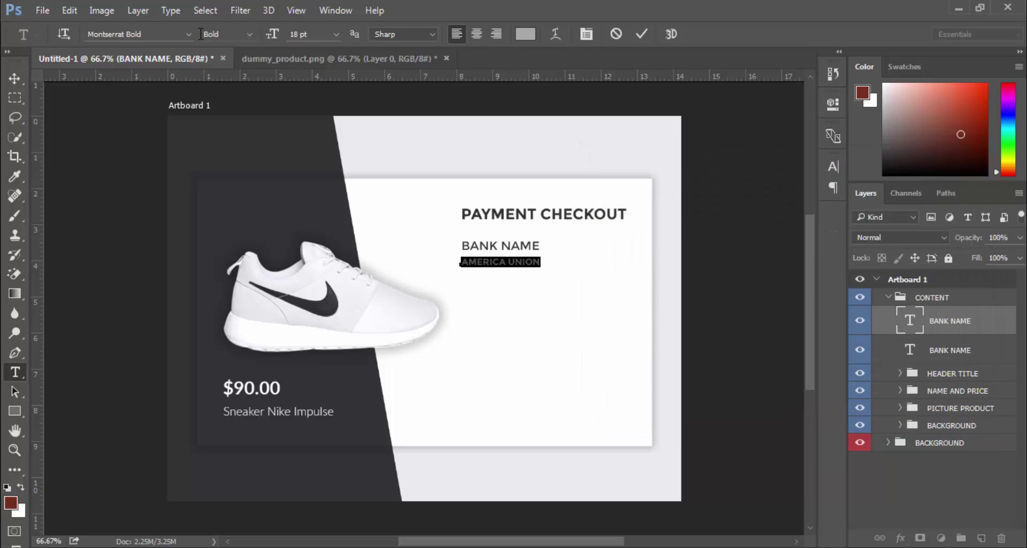
type("LATO")
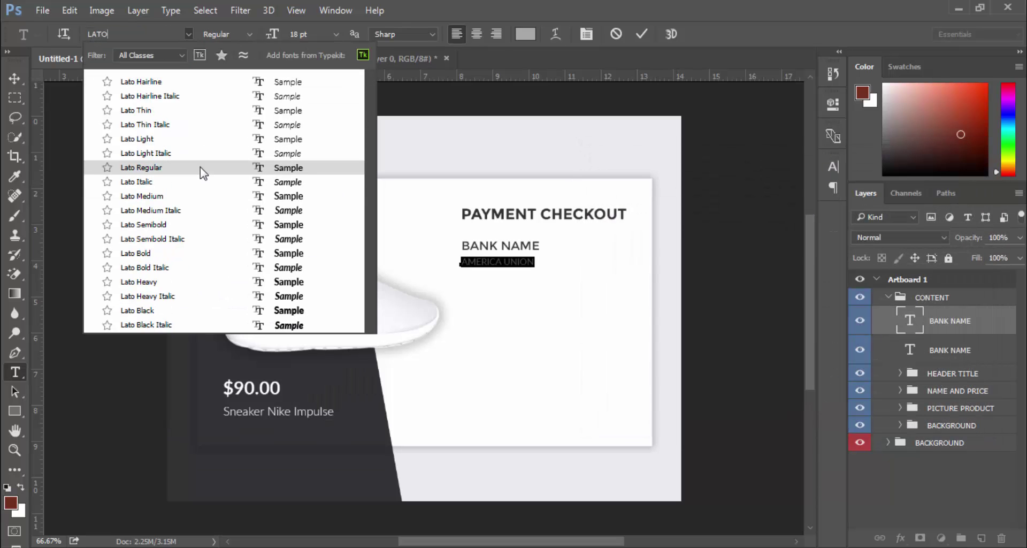
left_click(192, 197)
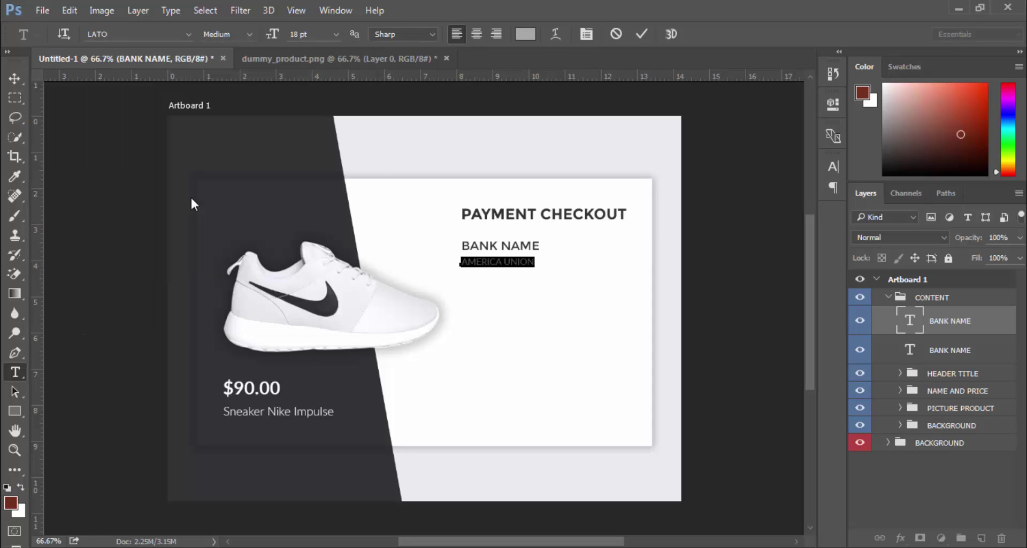
left_click(642, 35)
Recolour AMERICA UNION with the dark colour sampled from the card.
key("v")
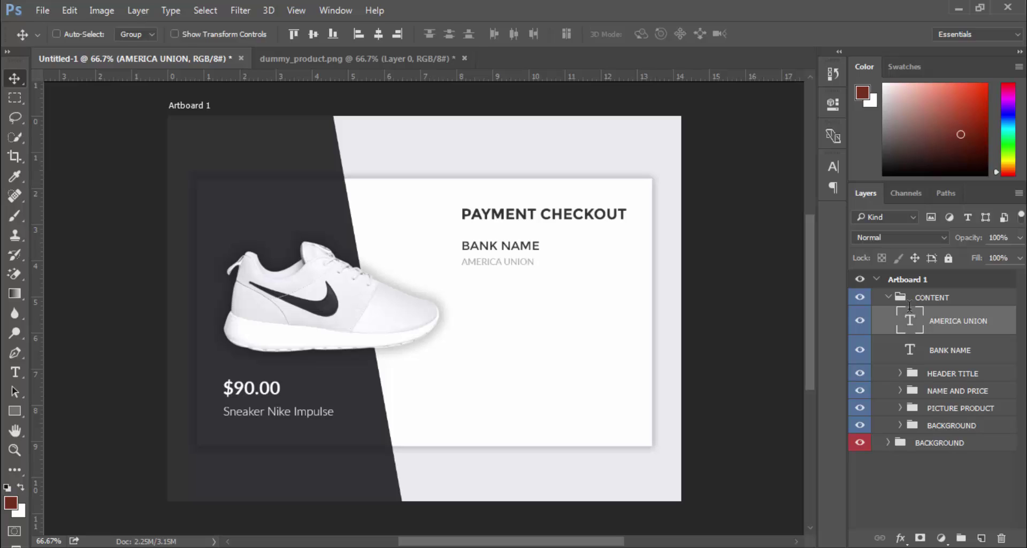
double_click(909, 311)
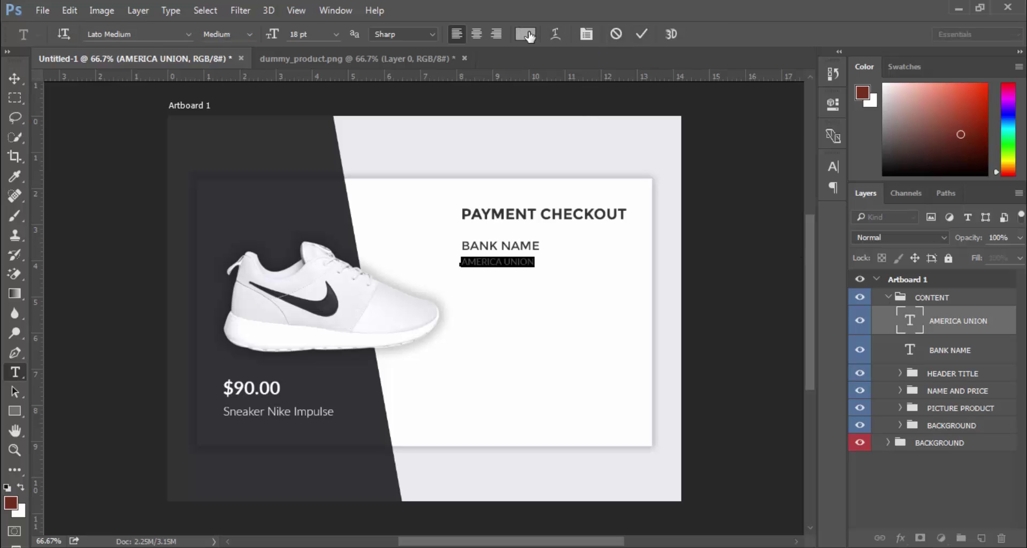
left_click(527, 35)
left_click(317, 214)
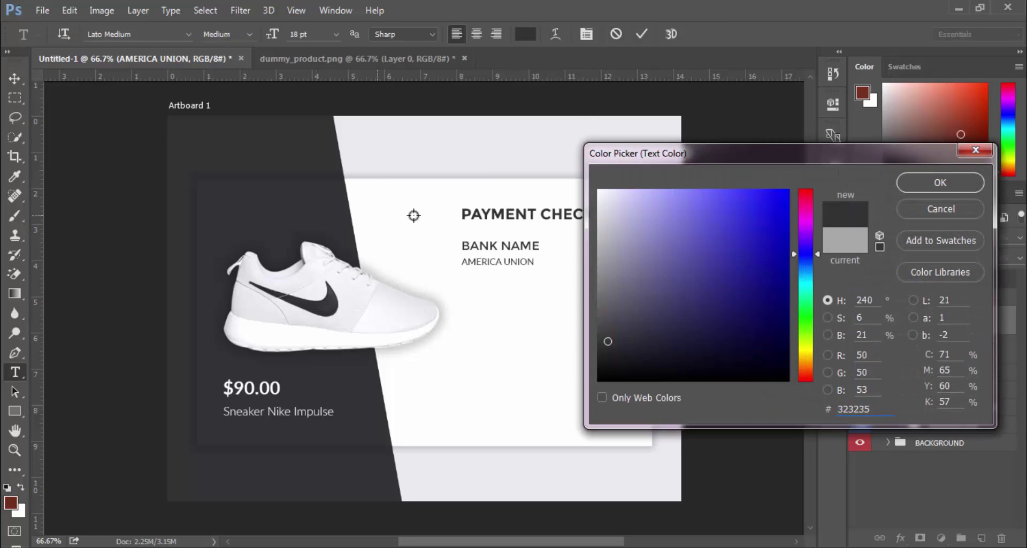
key("Return")
left_click(641, 34)
key("v")
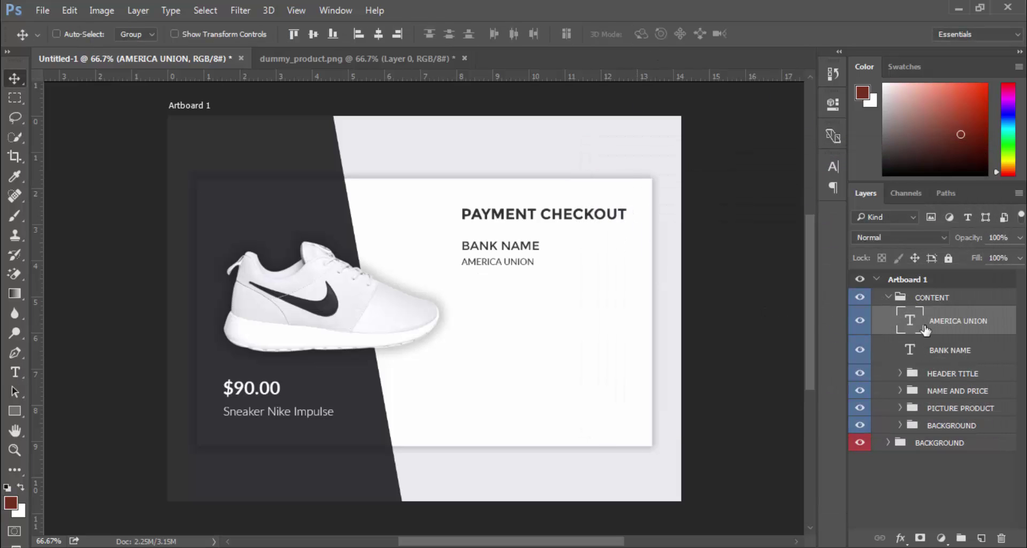
Nudge AMERICA UNION under BANK NAME, then move both labels down together.
key("Up")
key("Up")
key("Up")
key("Up")
key("Up")
key("Up")
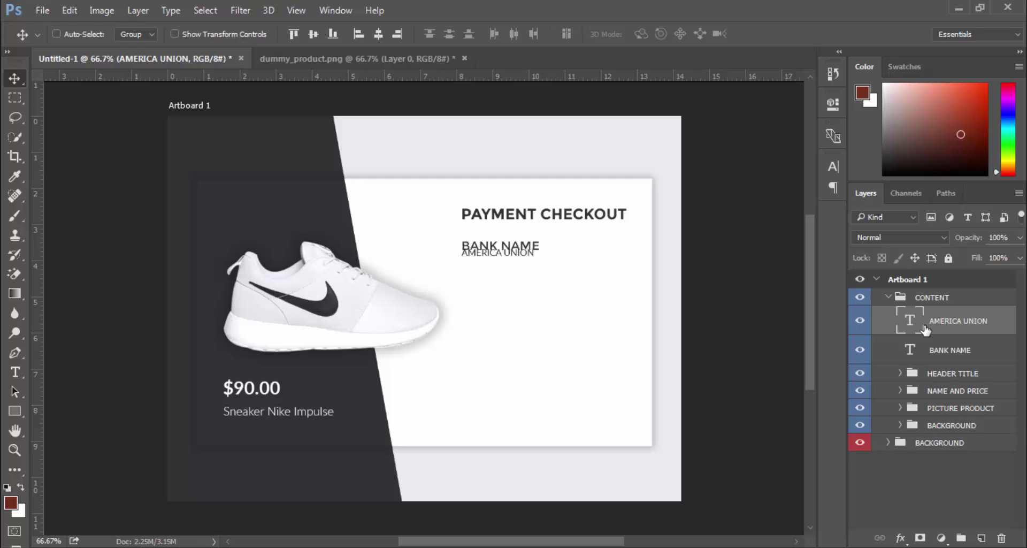
key("Up")
key("Up")
key("Up")
key("Down")
key("Down")
key("Down")
key("Down")
key("Down")
key("Down")
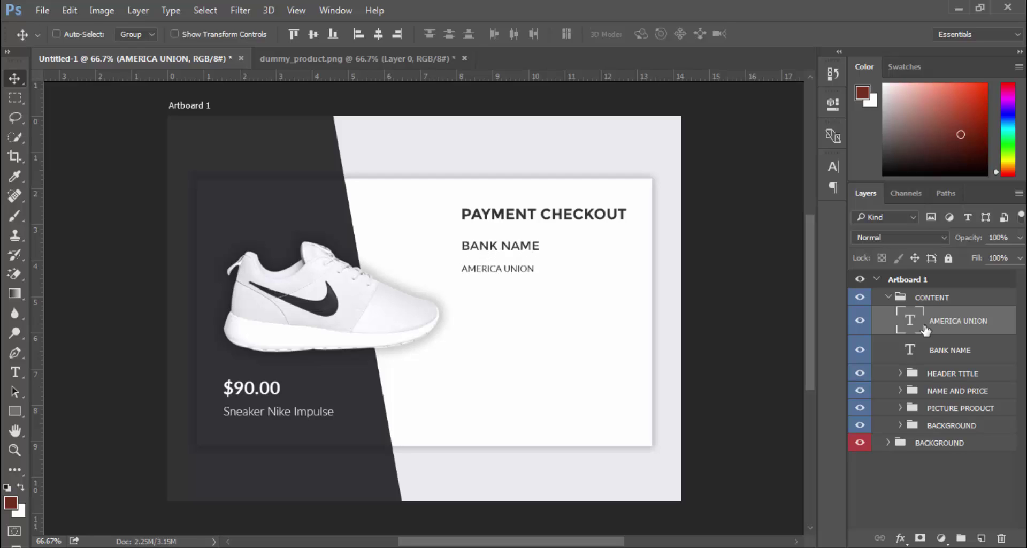
key("Up")
key("Up")
key("Up")
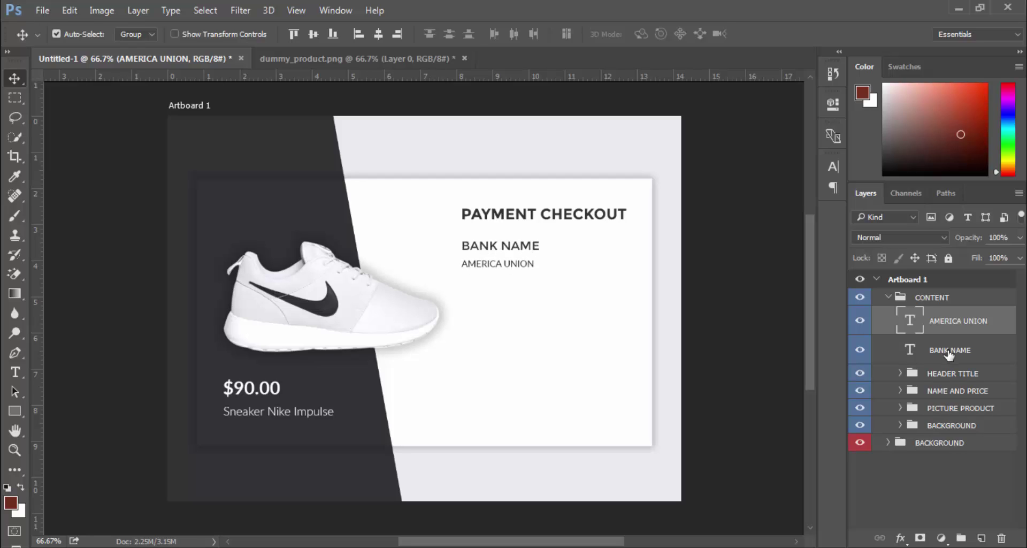
left_click(948, 353, "shift")
key("Down")
key("Down")
key("Down")
key("Down")
key("Down")
key("Down")
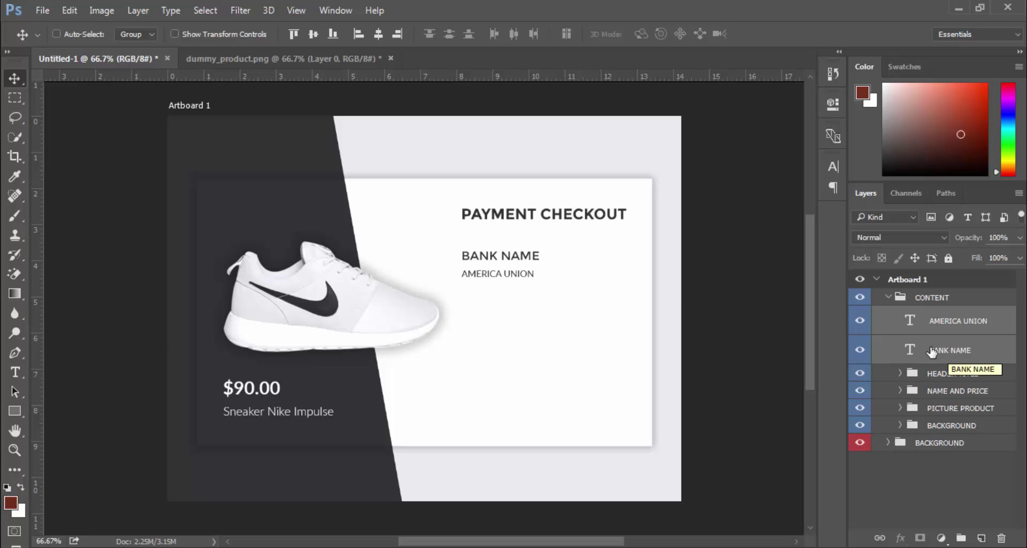
Zoom in on the bank text area, ready to draw a rectangle.
key("ctrl+plus")
key("ctrl+plus")
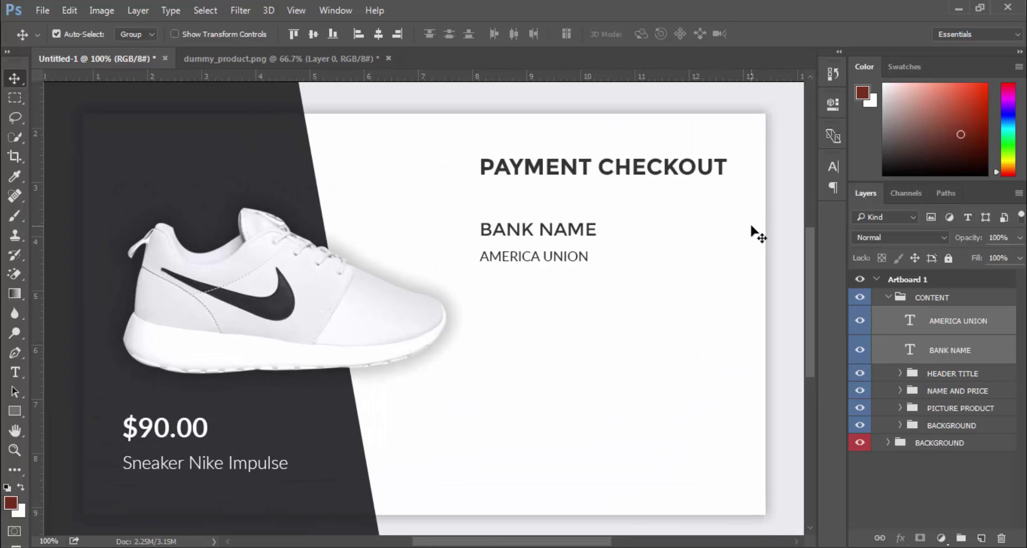
scroll(755, 230, "right", 3)
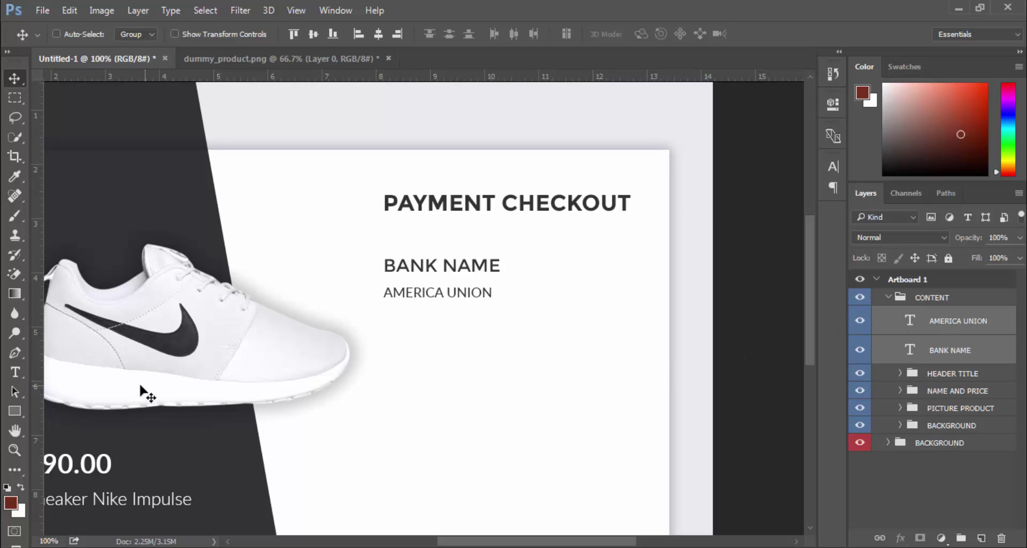
left_click(15, 410)
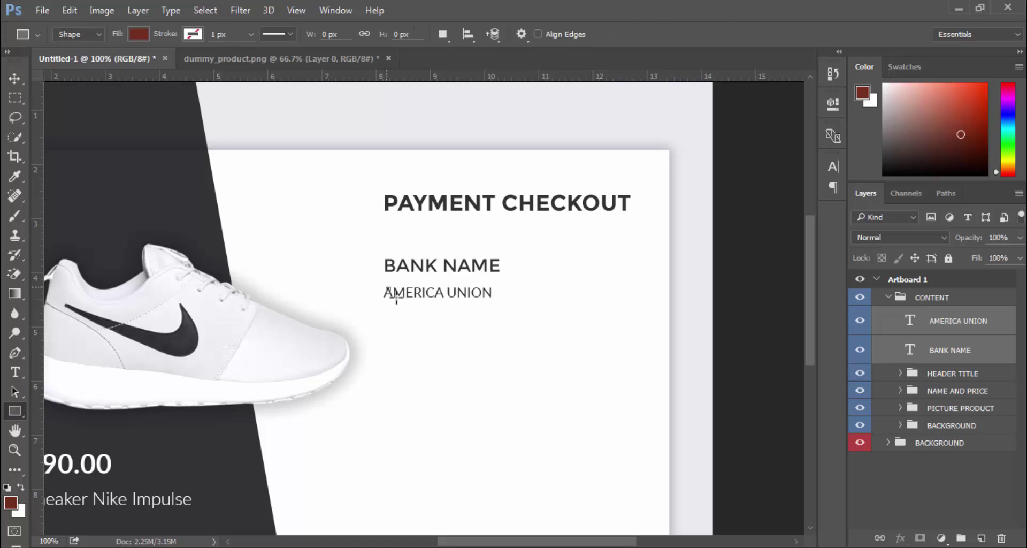
Draw a 1 px tall grey (aaaaaa) line under AMERICA UNION.
left_click_drag(385, 288, 587, 306)
left_click(789, 101)
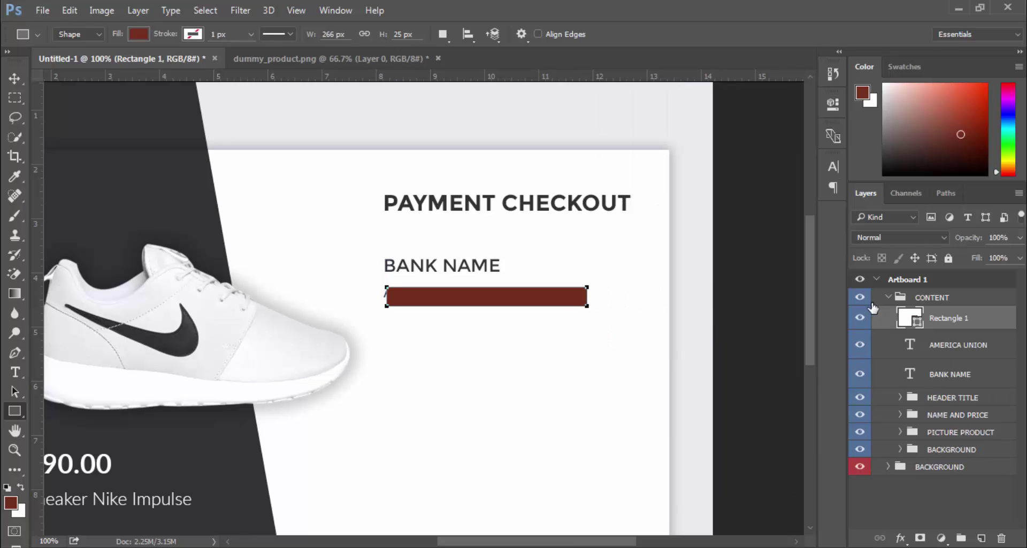
double_click(908, 320)
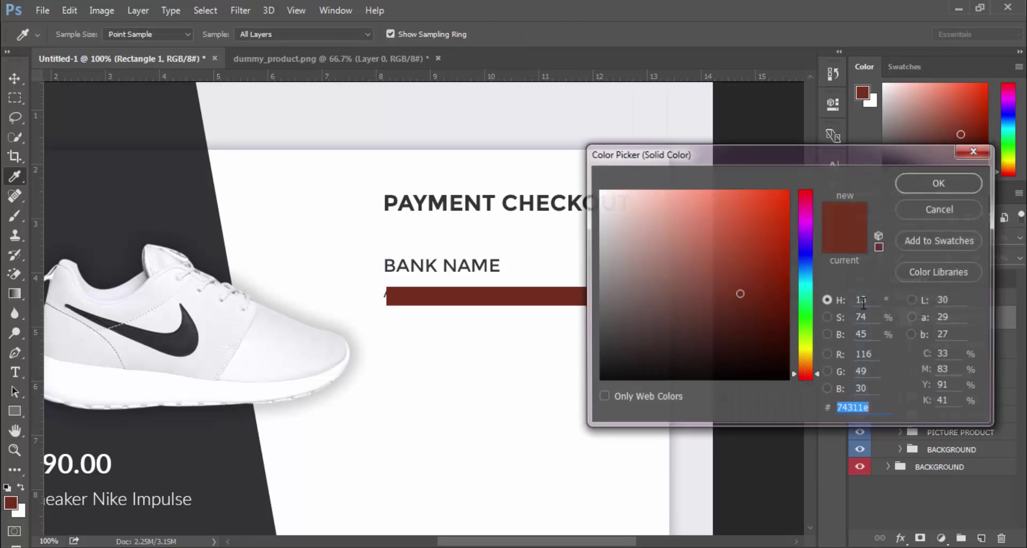
left_click(408, 130)
type("aaaaaa")
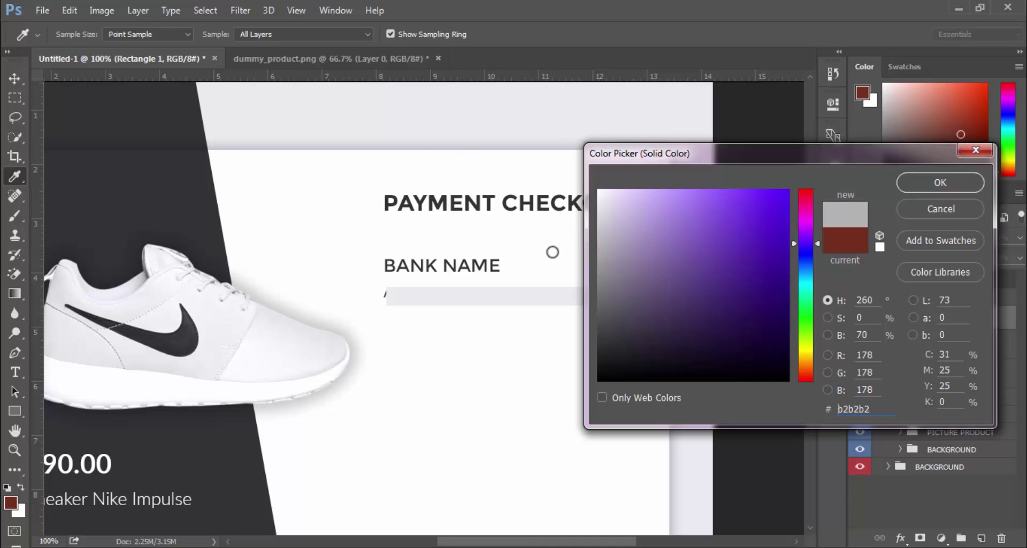
left_click(957, 183)
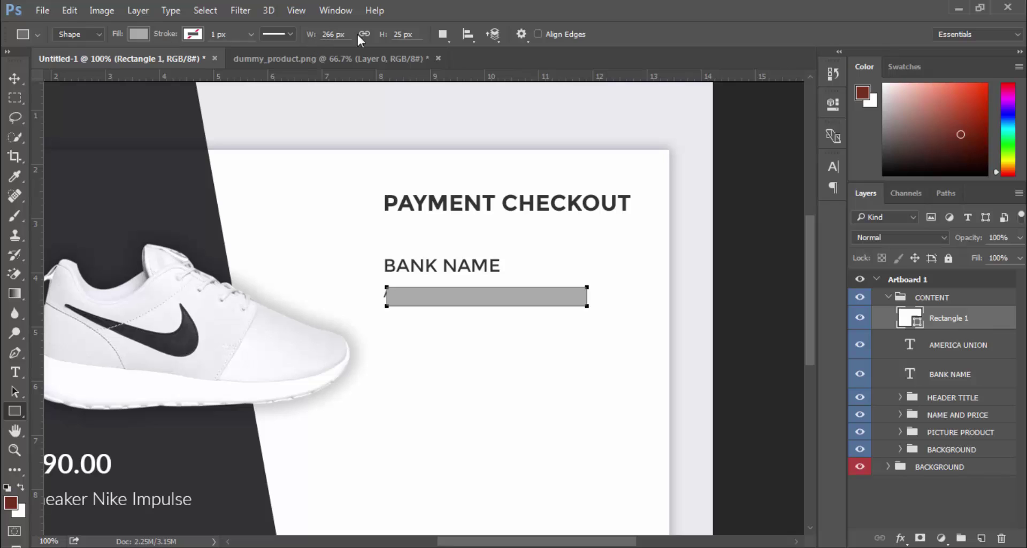
left_click_drag(412, 34, 367, 39)
key("Return")
left_click(10, 79)
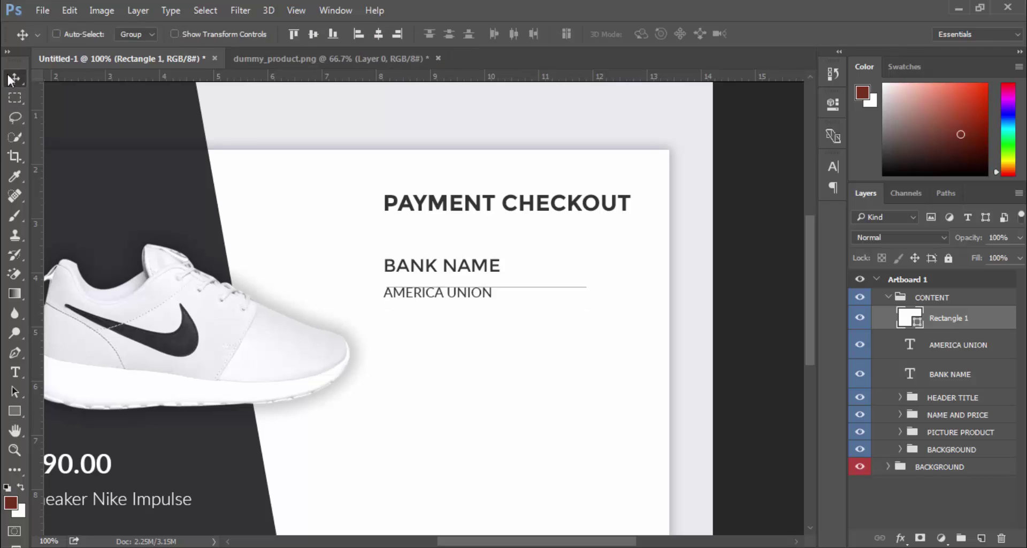
key("shift+Down")
key("shift+Down")
key("shift+Down")
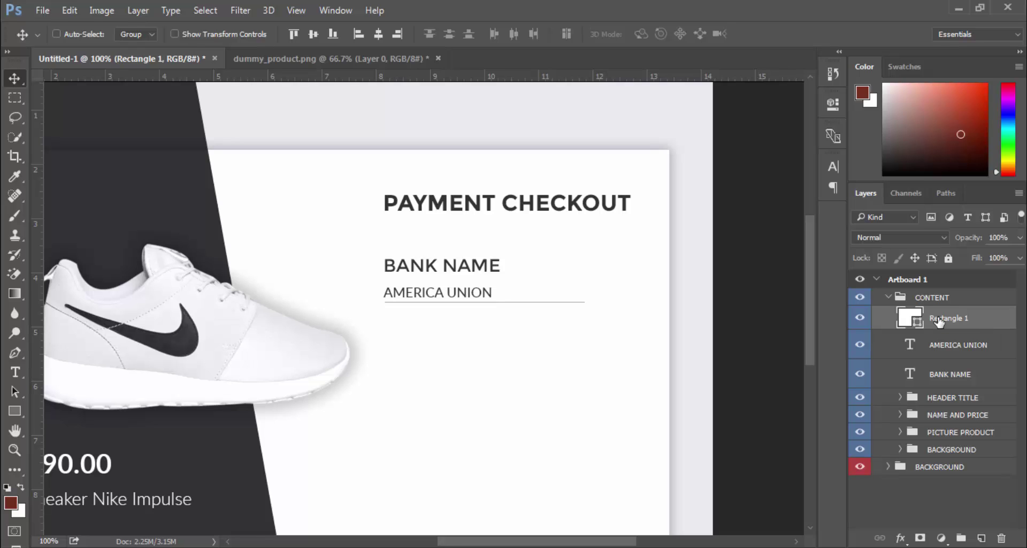
left_click(979, 376, "shift")
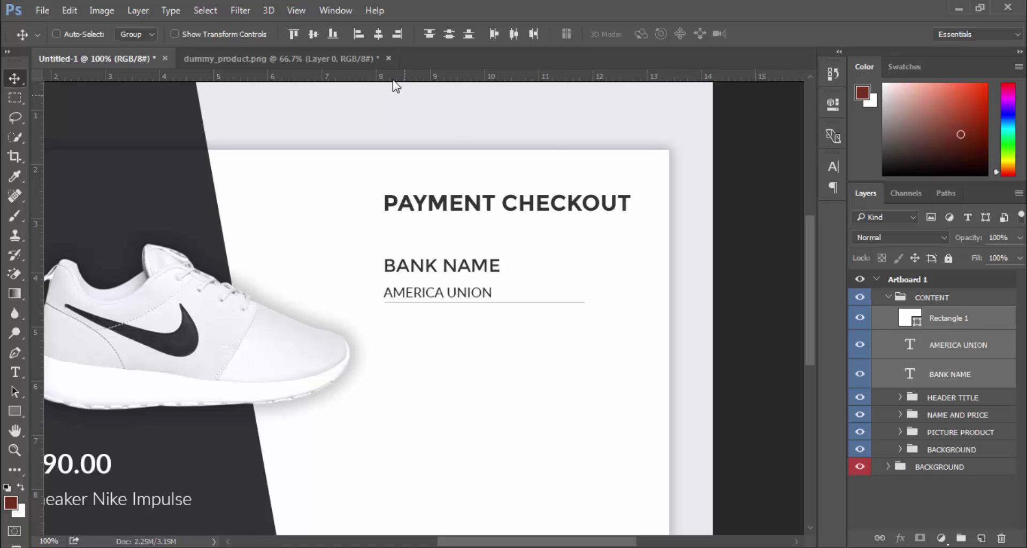
Left-align the header, labels and underline, undoing the extra alignment.
left_click(358, 34)
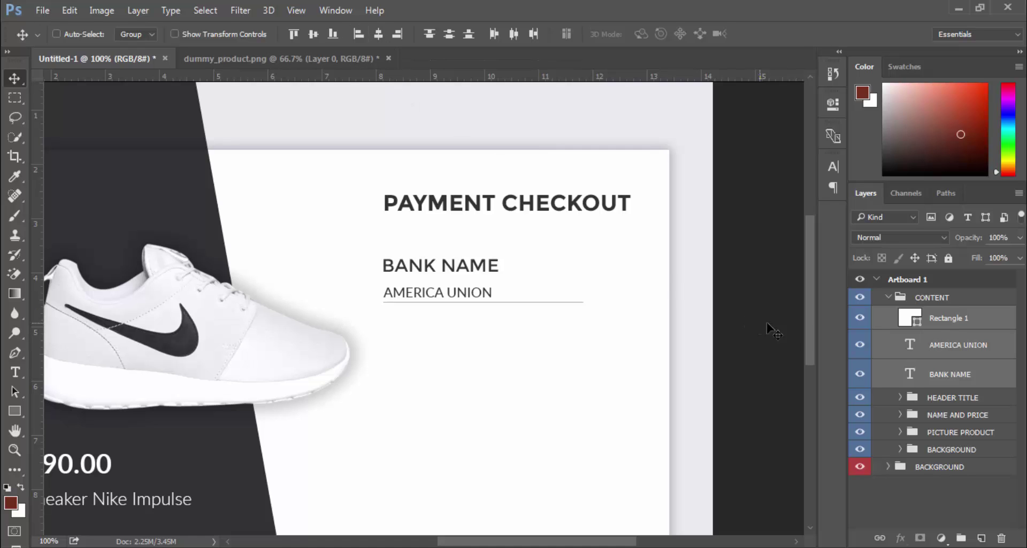
left_click(948, 398, "ctrl")
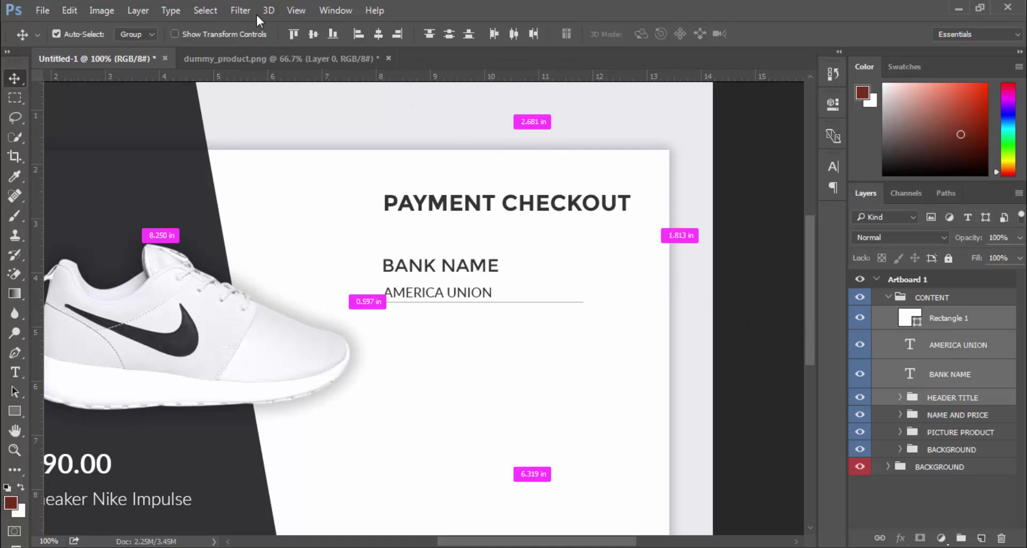
left_click(355, 35)
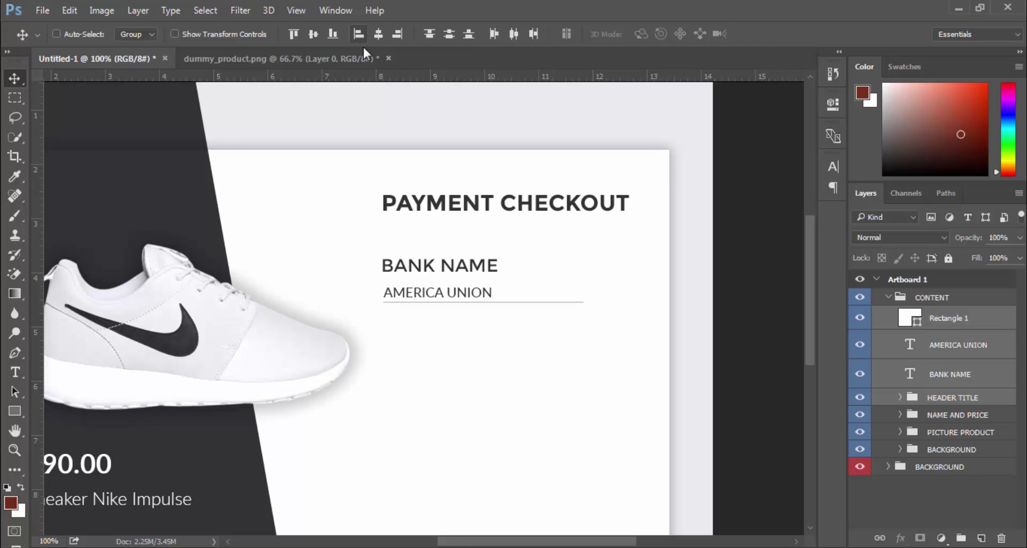
left_click(357, 37)
left_click(357, 36)
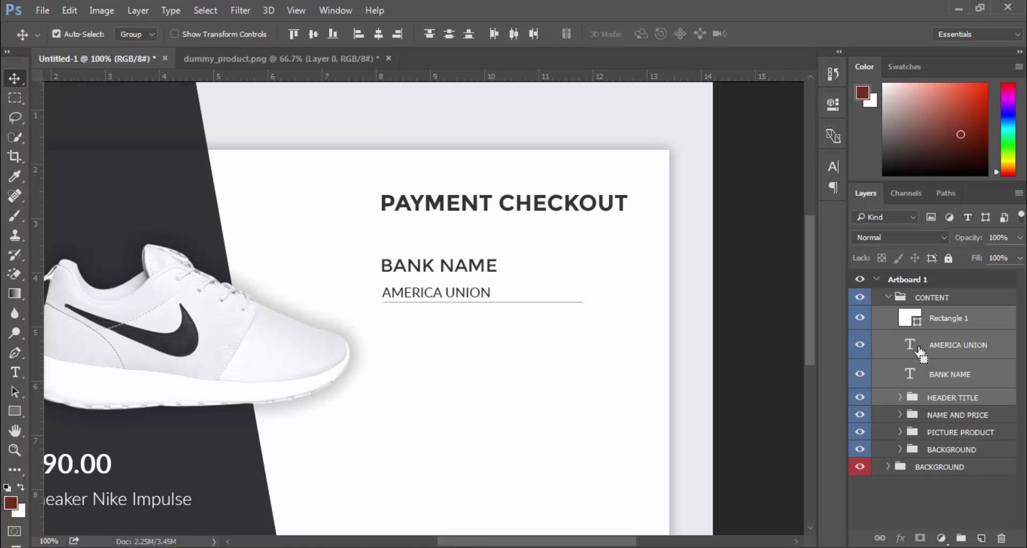
key("ctrl+z")
Set the AMERICA UNION text to 16 pt.
left_click(957, 346)
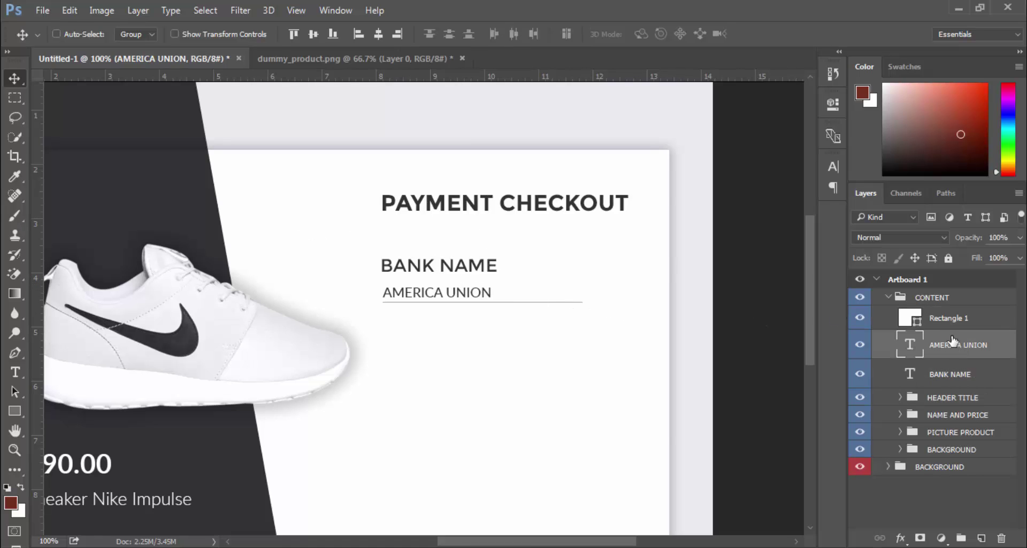
key("t")
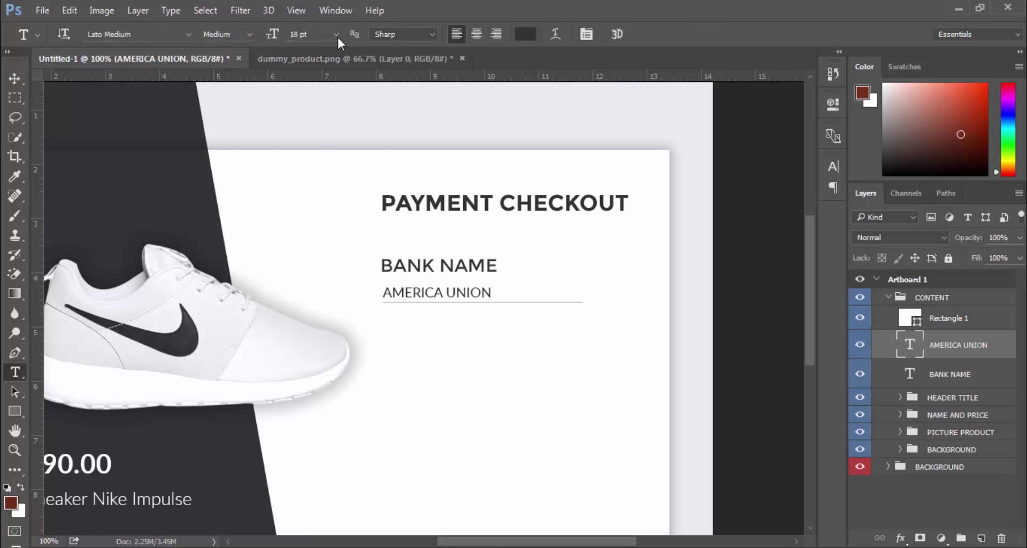
left_click(335, 35)
left_click(18, 376)
left_click(336, 34)
left_click(323, 189)
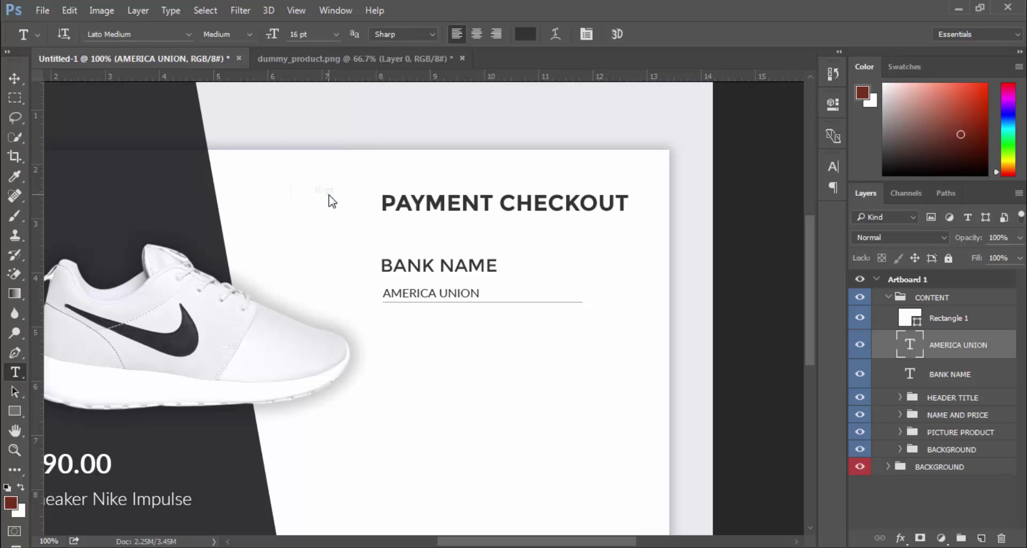
Nudge AMERICA UNION slightly inward and lower it together with its grey underline.
left_click(21, 83)
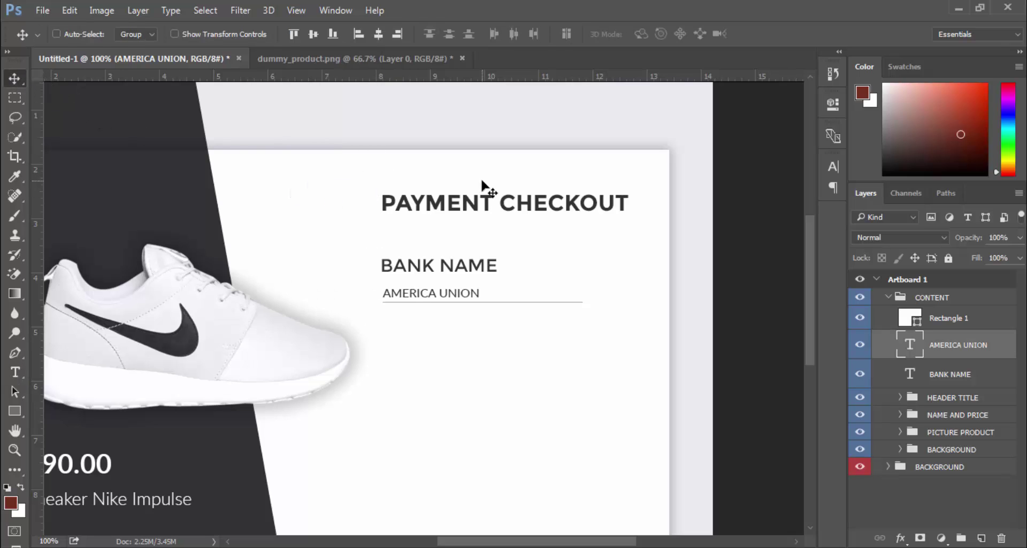
key("Down")
key("Down")
key("Down")
key("Down")
key("Down")
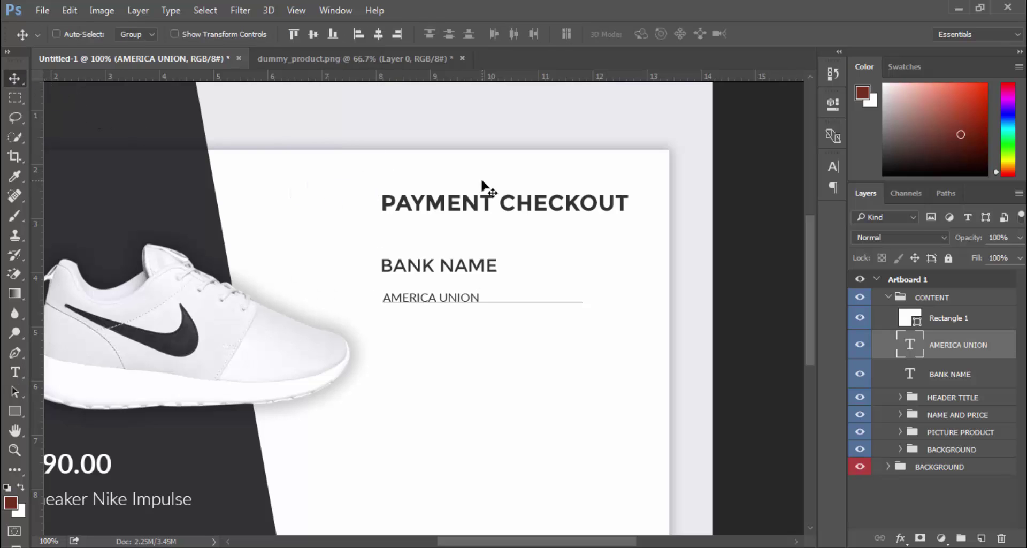
key("shift+Right")
key("shift+Up")
key("Up")
key("Up")
key("Up")
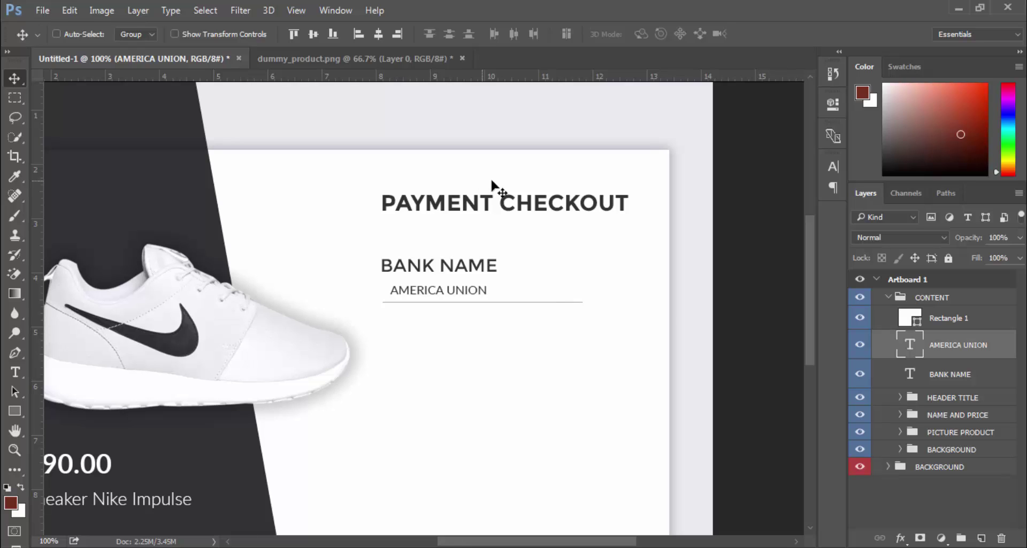
left_click(969, 318, "ctrl")
key("shift+Up")
key("shift+Up")
key("shift+Up")
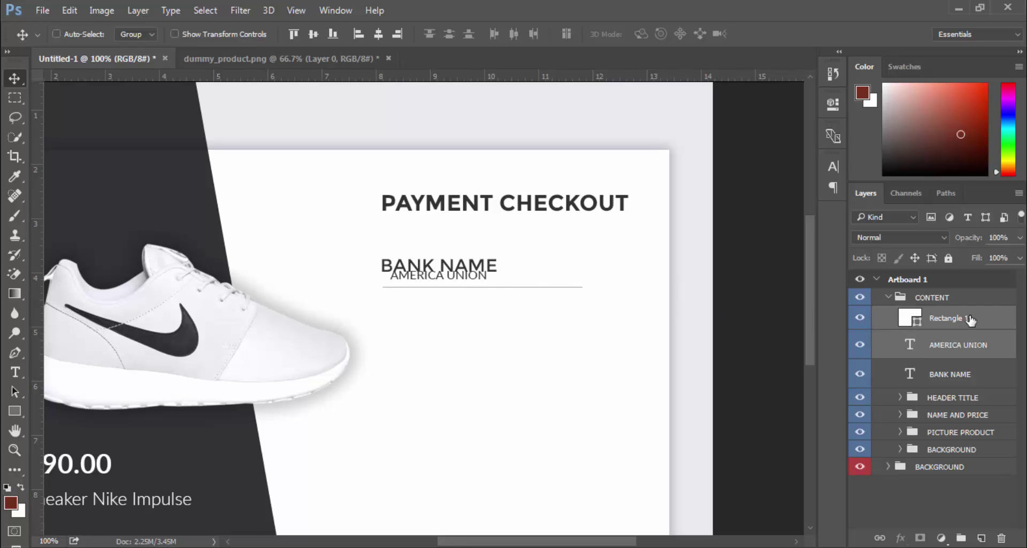
key("shift+Down")
key("shift+Down")
key("shift+Down")
key("shift+Down")
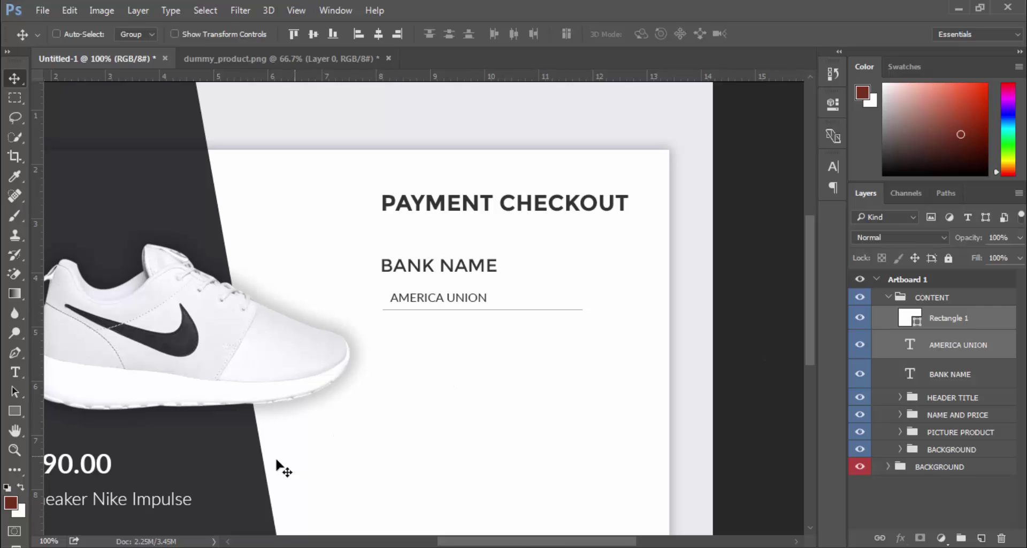
Open flaticon.com in a new Chrome tab.
left_click(154, 545)
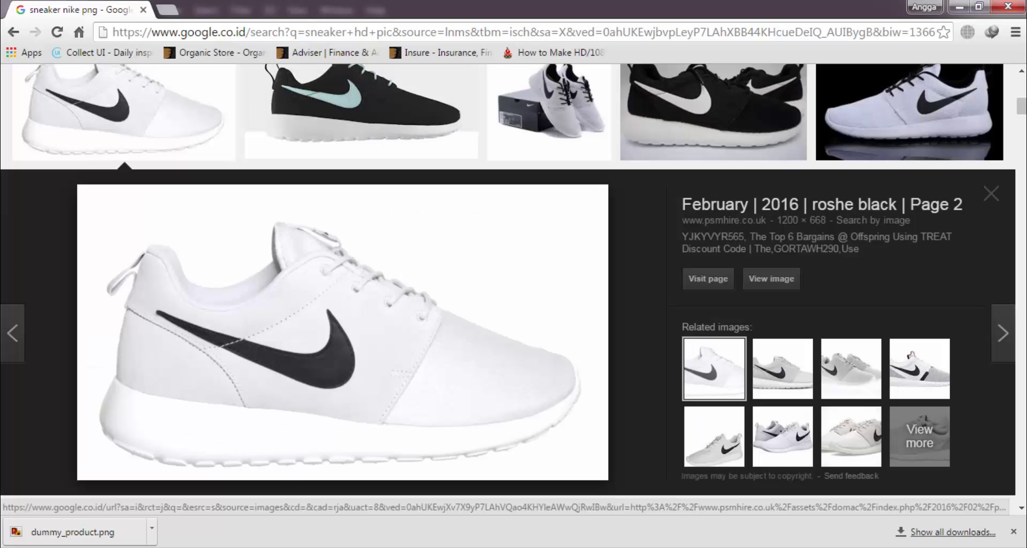
left_click(166, 10)
type("flaticon.com")
key("Return")
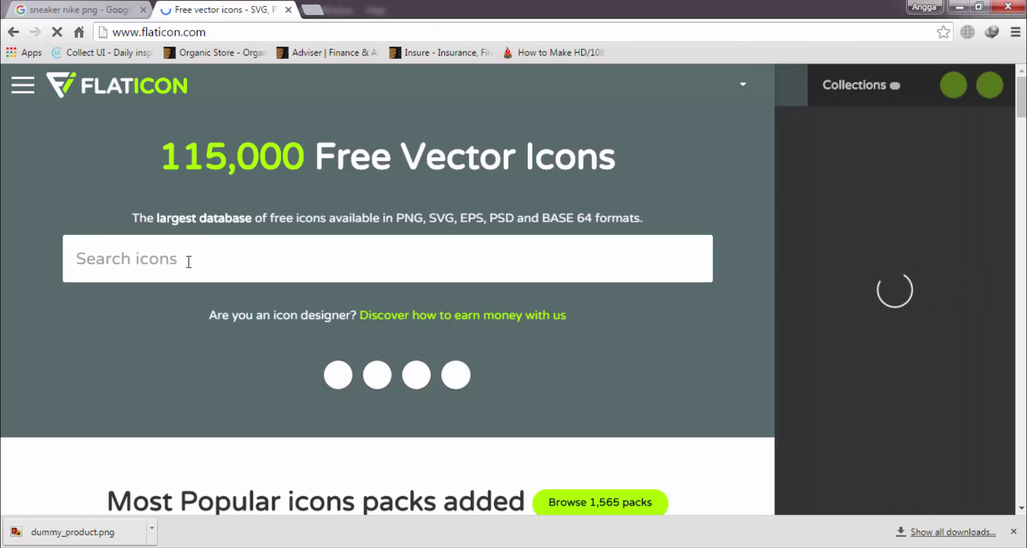
Search Flaticon's icons for 'arrow down'.
type("arro")
scroll(189, 262, "down", 7)
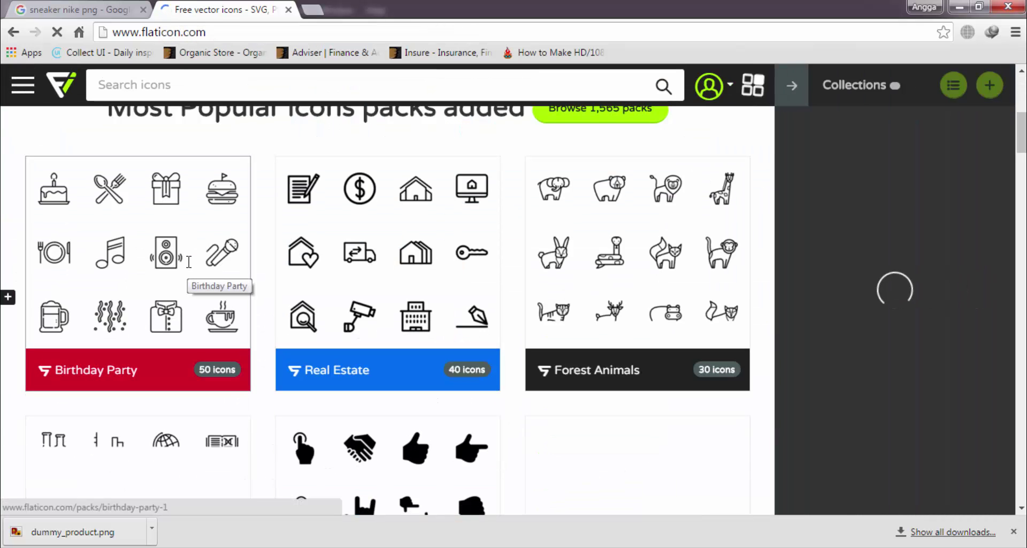
scroll(188, 262, "up", 7)
type("w do")
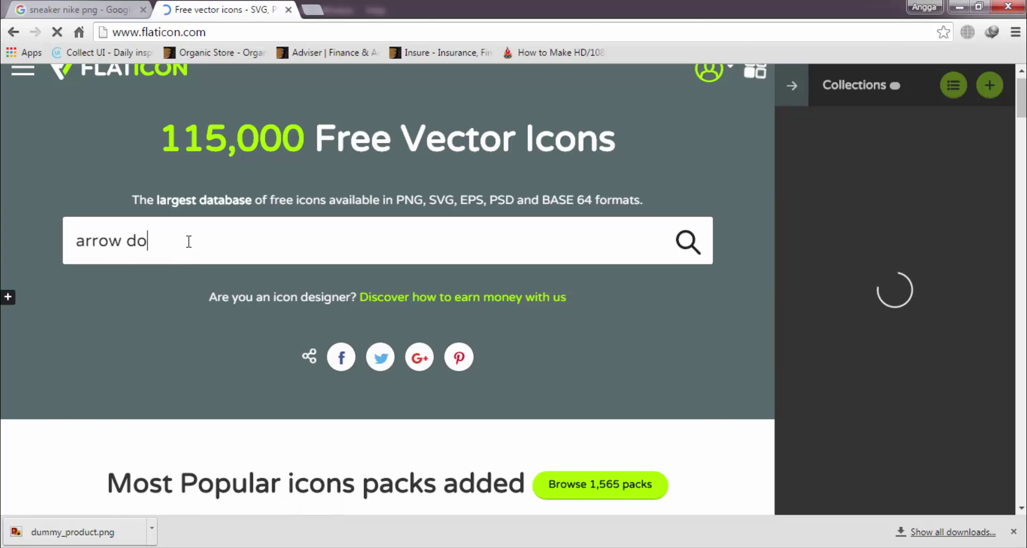
type("wn")
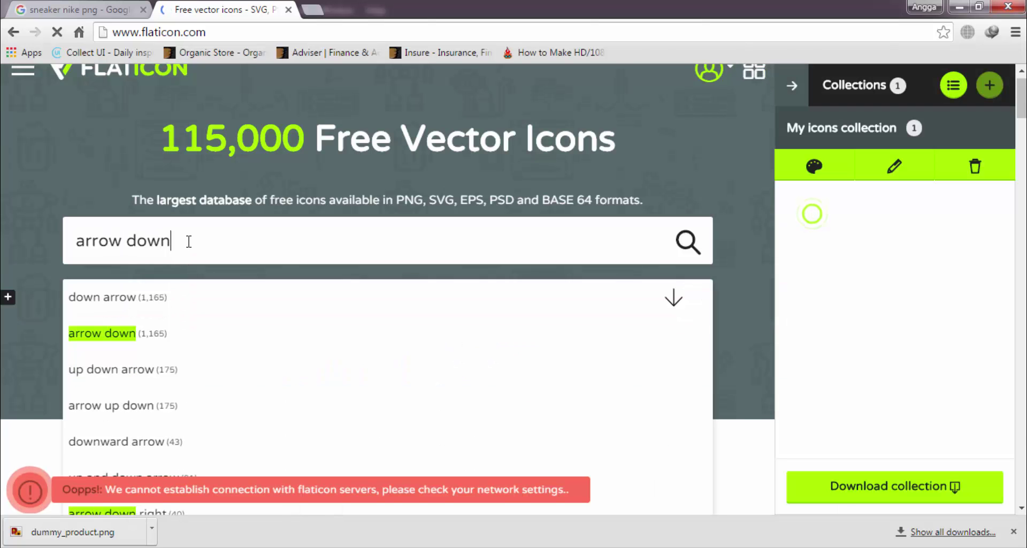
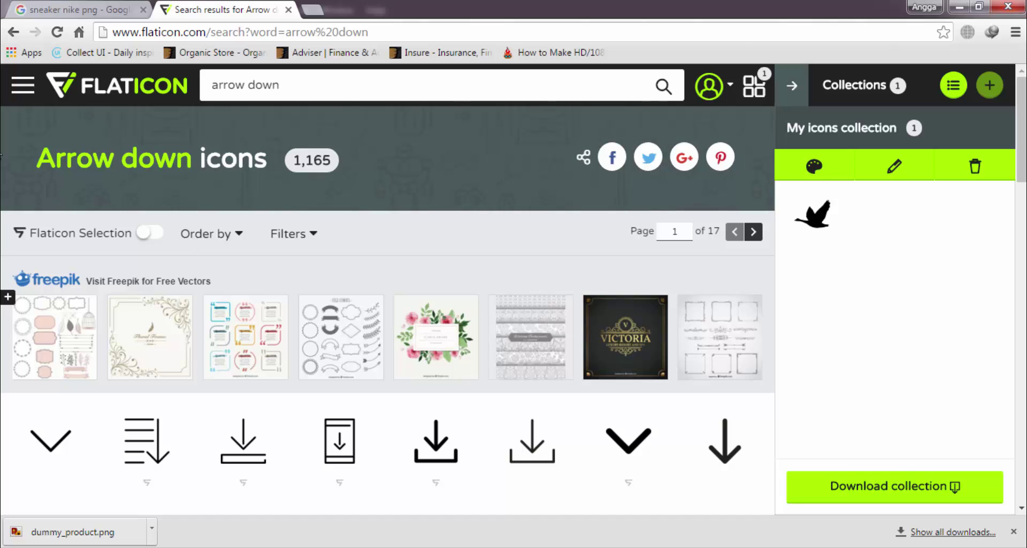
Download the thin chevron-down icon from Flaticon's 'arrow down' results as a free PSD and open it.
scroll(318, 262, "down", 3)
mouse_move(627, 301)
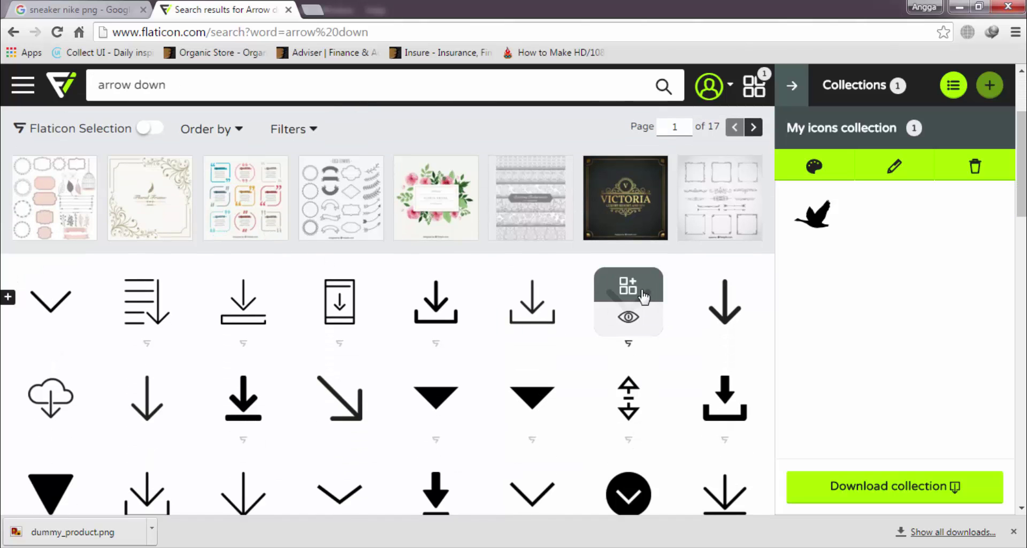
scroll(642, 297, "down", 1)
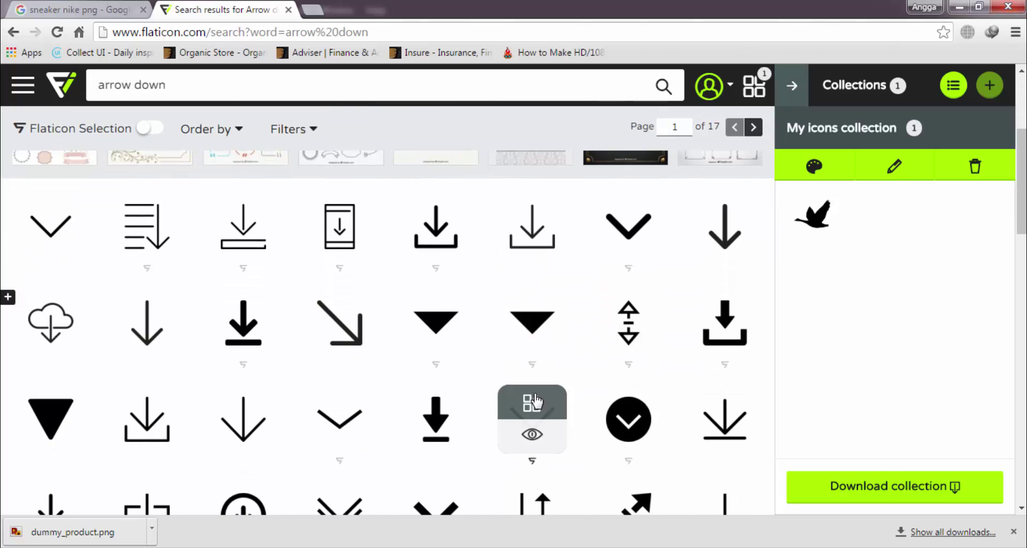
left_click(349, 409)
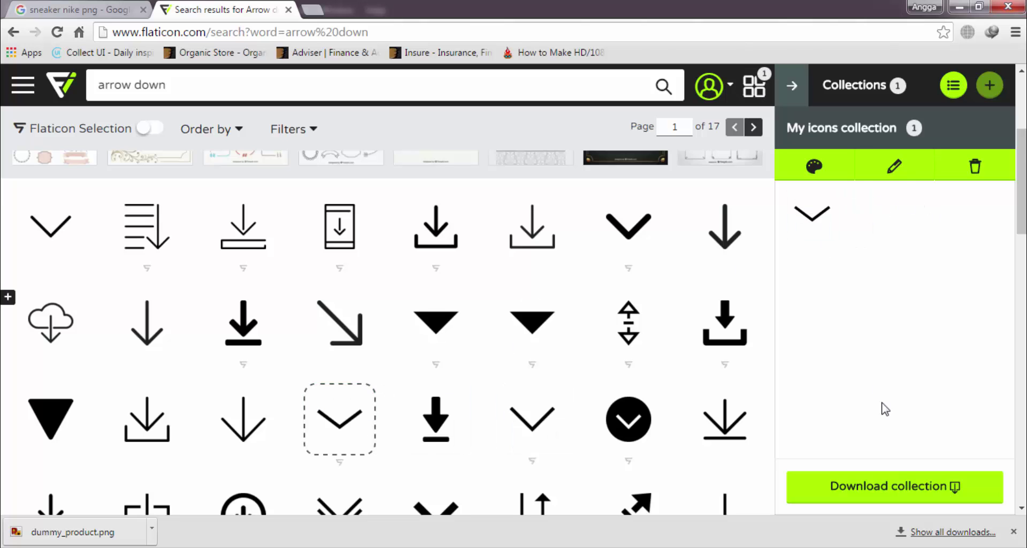
left_click(892, 489)
left_click(897, 384)
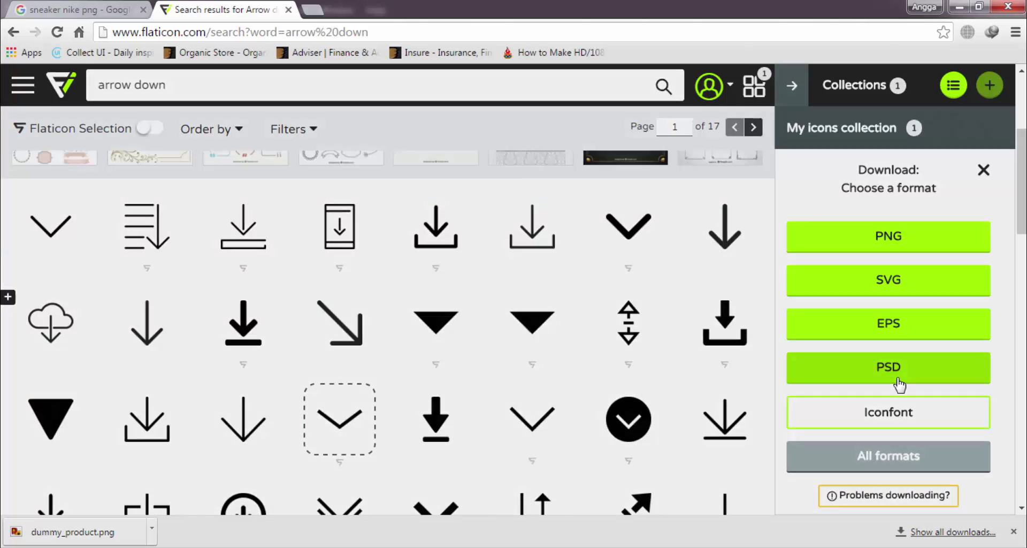
left_click(615, 310)
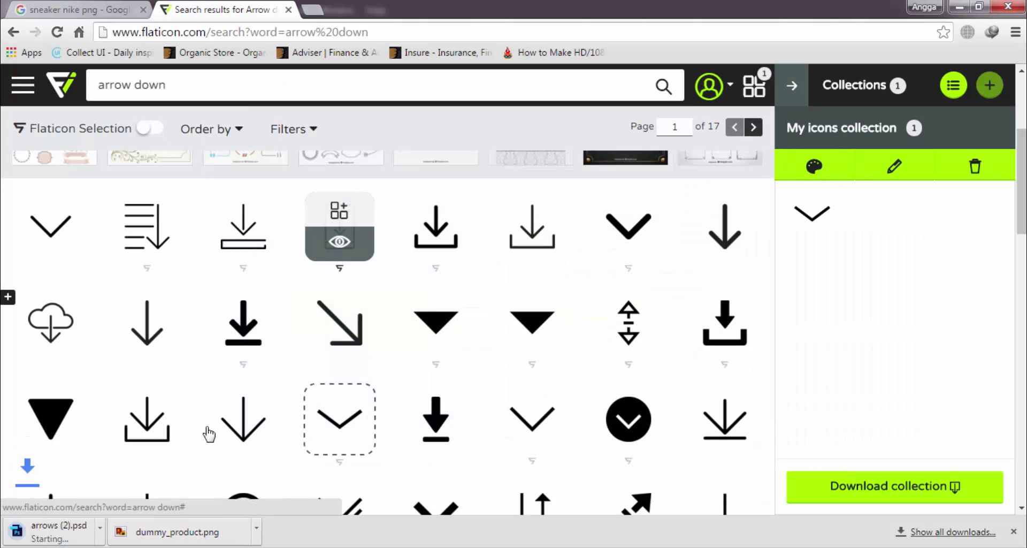
left_click(76, 532)
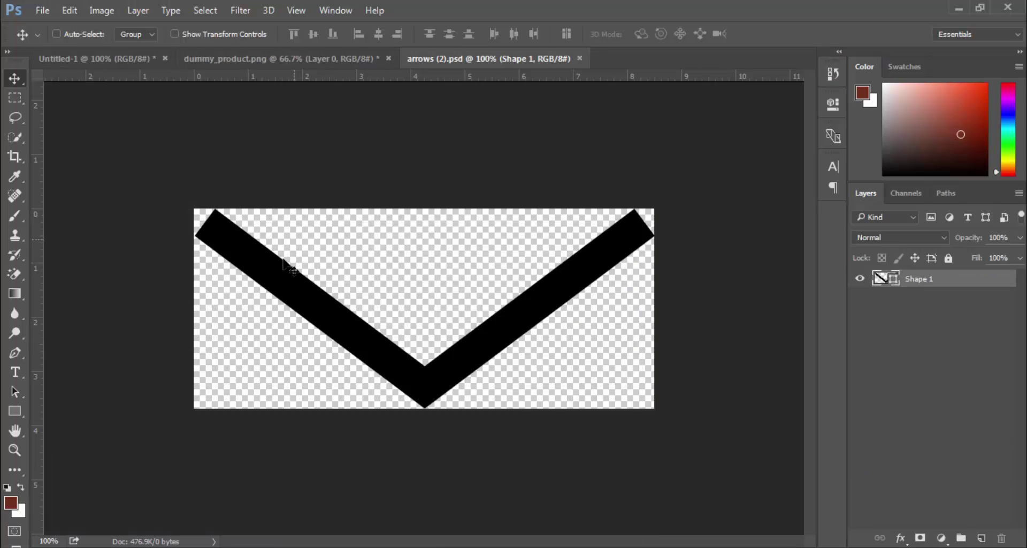
Drag the chevron into Untitled-1, then close dummy_product.png and the arrows PSD.
mouse_move(283, 262)
left_mouse_down()
mouse_move(130, 62)
mouse_move(374, 310)
left_mouse_up()
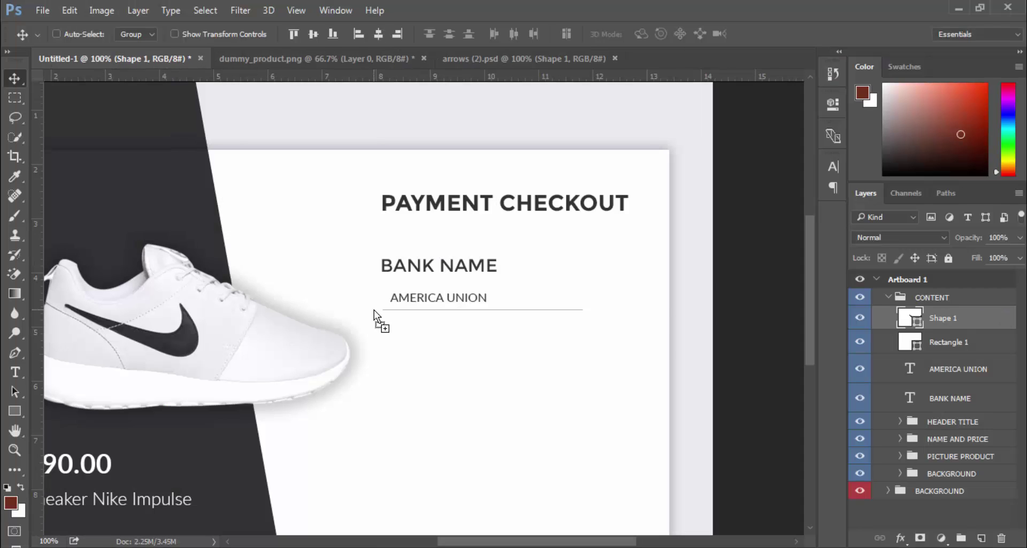
left_click(424, 58)
left_click(513, 222)
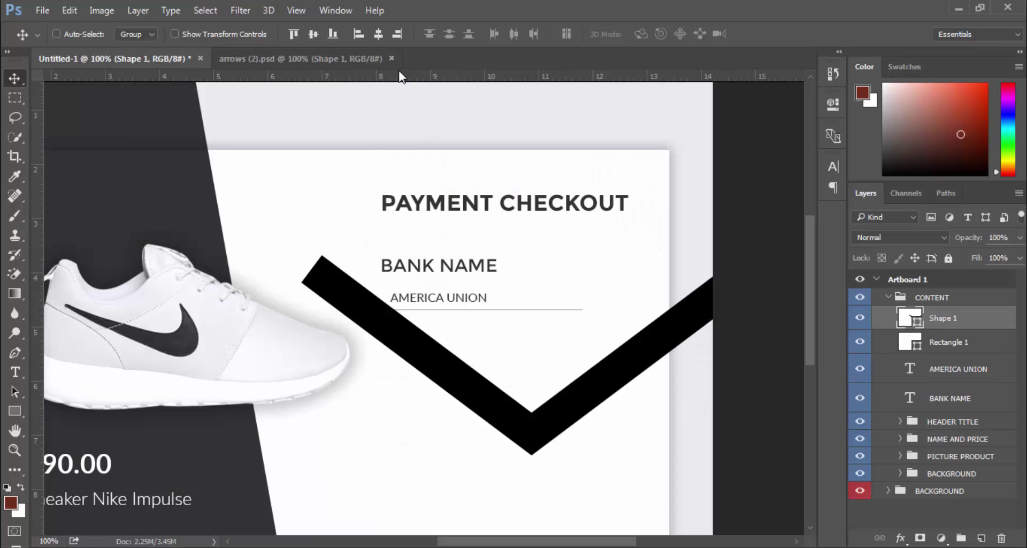
left_click(392, 59)
Rename the Shape 1 and Rectangle 1 layers to icon-arrow-down and border-bottom.
double_click(944, 319)
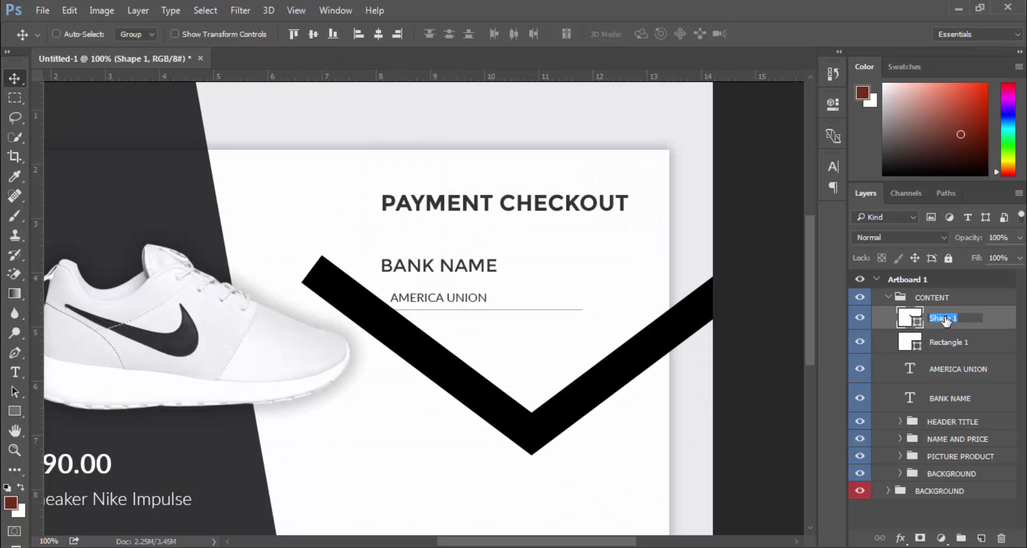
type("icon-arrow-do")
type("wn")
key("Return")
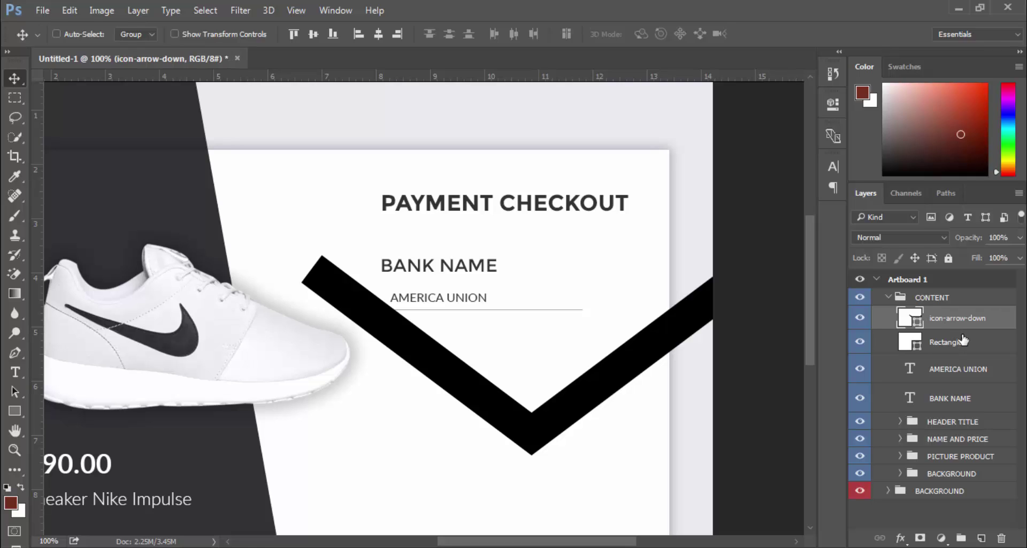
double_click(954, 343)
type("border-bottom")
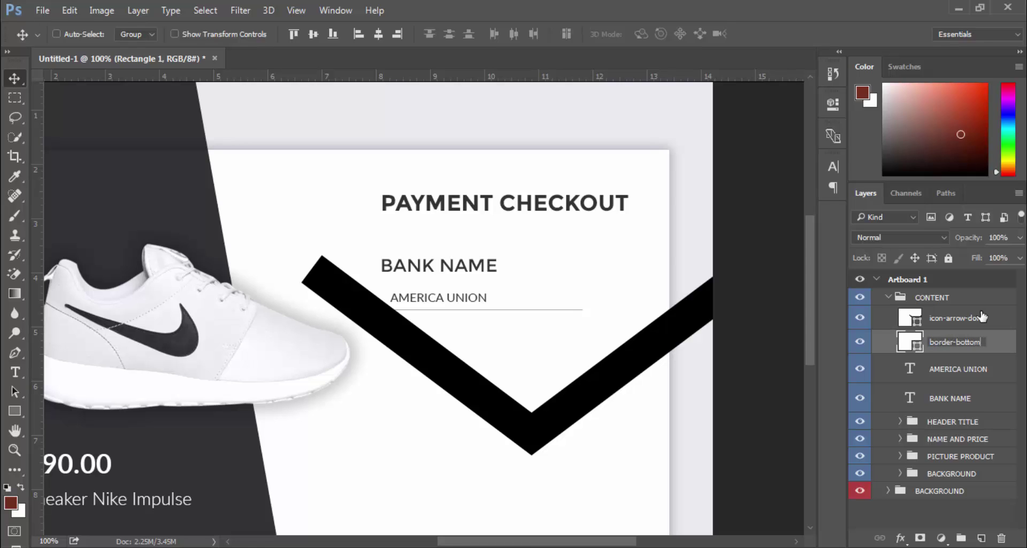
key("Return")
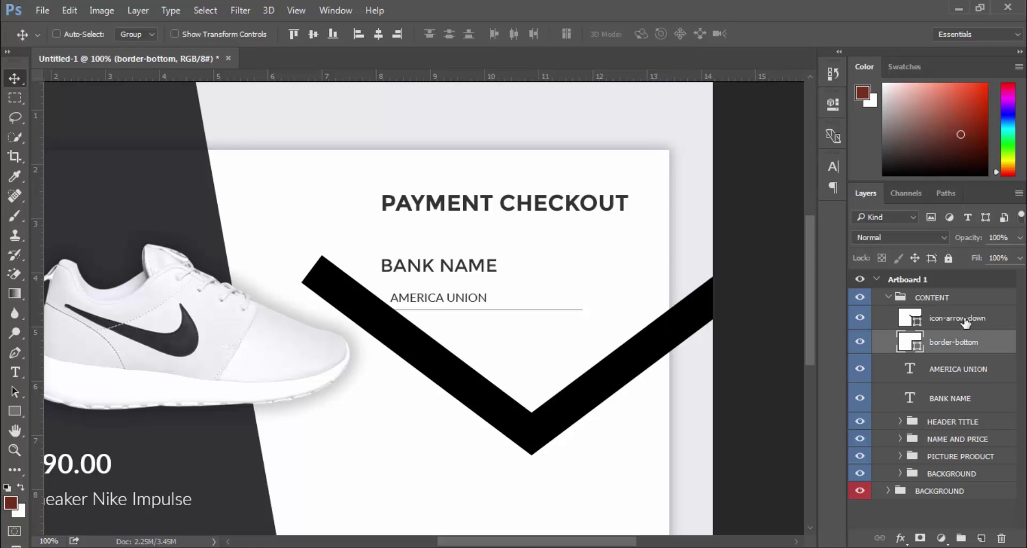
Select the icon-arrow-down layer and scale the chevron down to a small size.
left_click(966, 321)
left_click(914, 345)
double_click(910, 318)
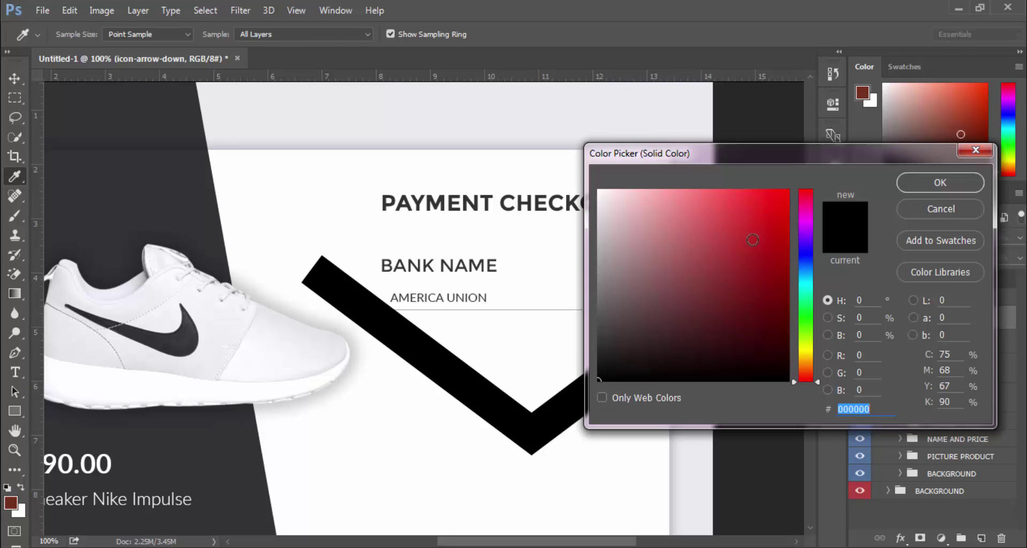
left_click(923, 207)
left_click(235, 34)
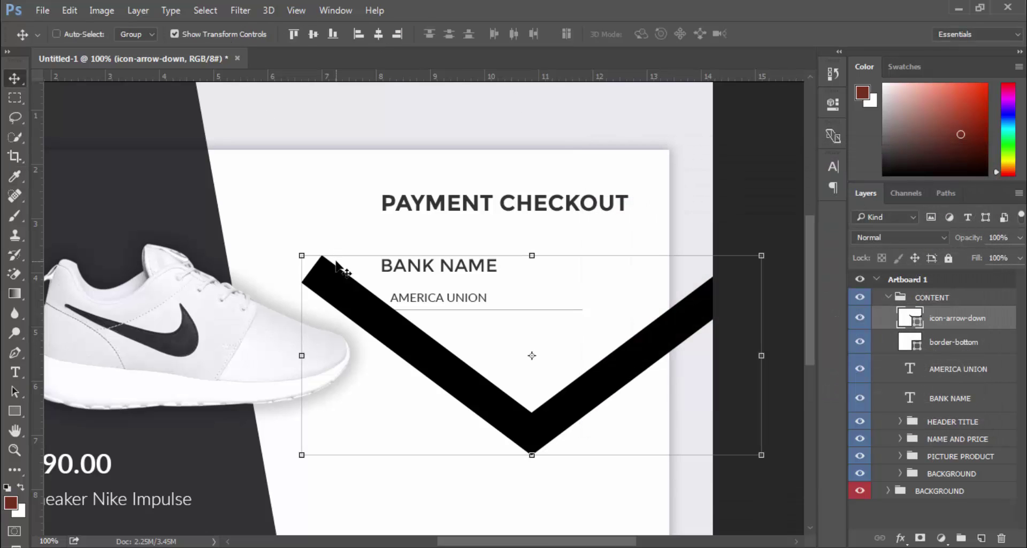
mouse_move(302, 255)
left_mouse_down()
mouse_move(620, 409)
mouse_move(747, 445)
mouse_move(600, 340)
mouse_move(573, 305)
left_mouse_up()
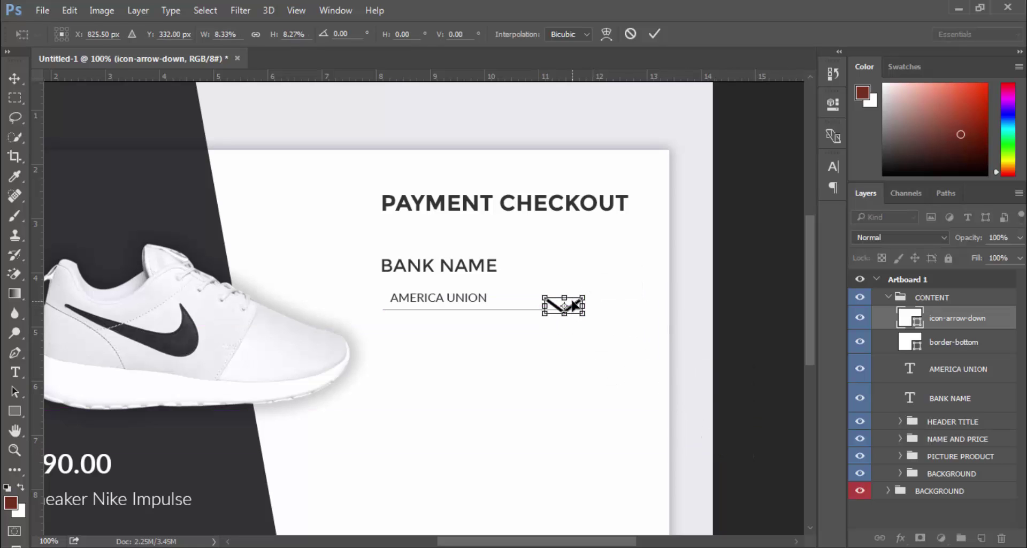
Move the small arrow onto the AMERICA UNION line and nudge it toward the right end.
scroll(570, 297, "up", 1)
scroll(570, 297, "up", 1)
scroll(570, 298, "up", 1)
scroll(553, 302, "up", 1)
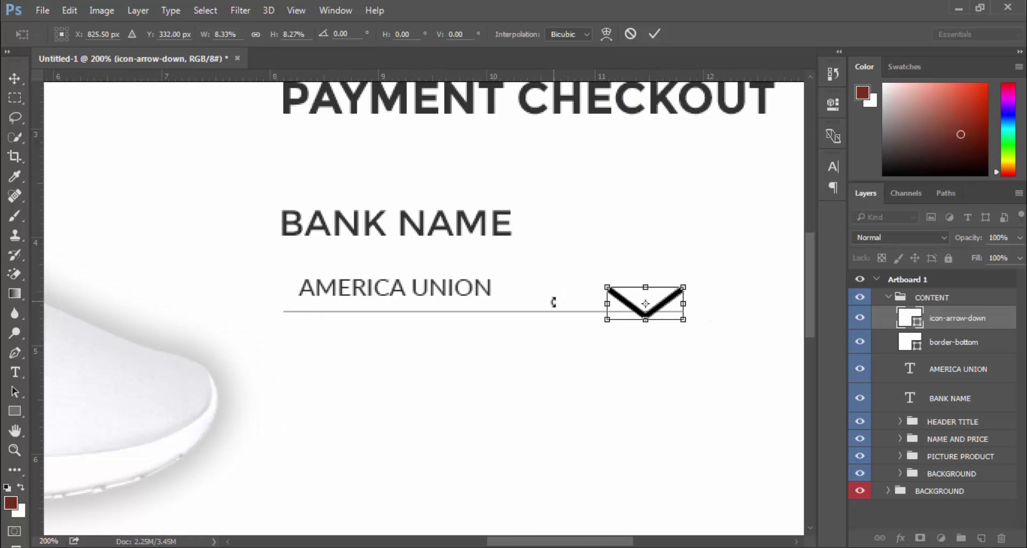
left_click_drag(661, 309, 487, 279)
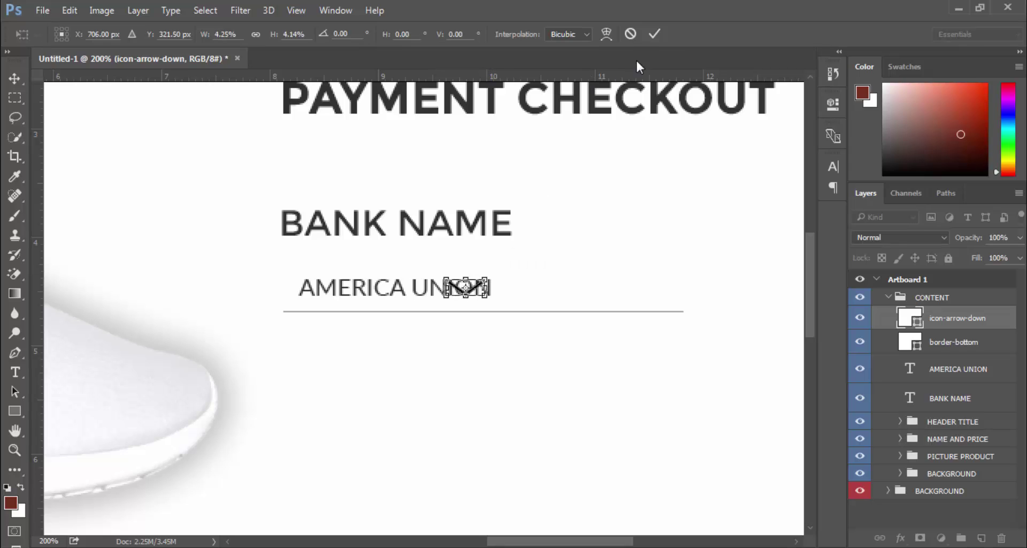
left_click(655, 33)
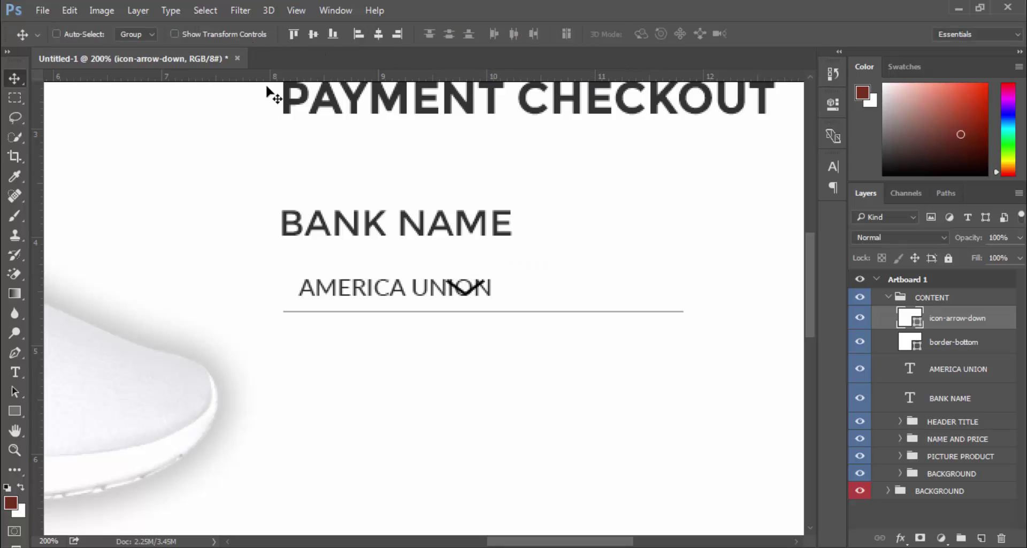
key("shift+Right")
key("shift+Right")
key("shift+Right")
key("shift+Right")
key("shift+Right")
key("shift+Right")
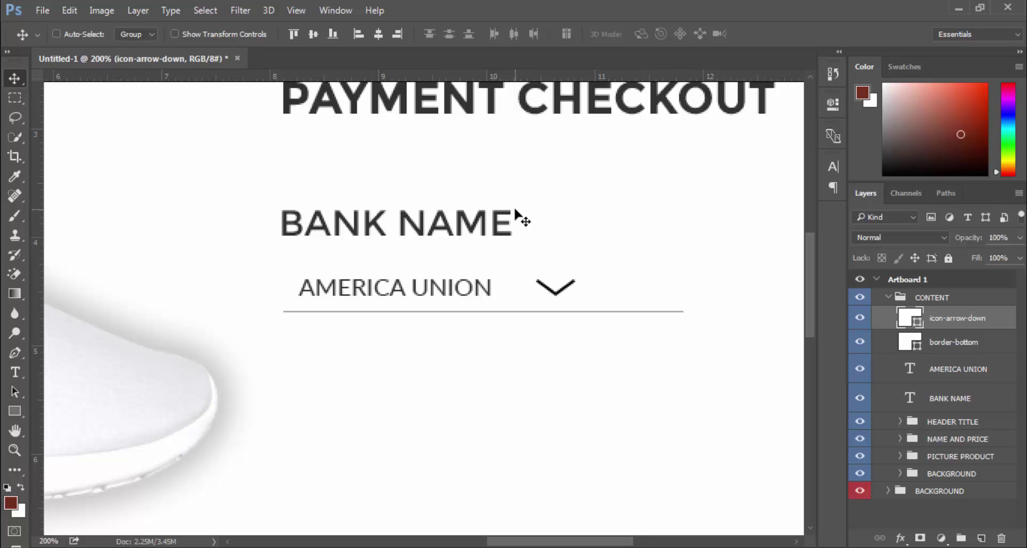
key("shift+Right")
key("shift+Right")
key("shift+Right")
key("shift+Right")
key("shift+Right")
key("shift+Right")
key("shift+Right")
key("shift+Right")
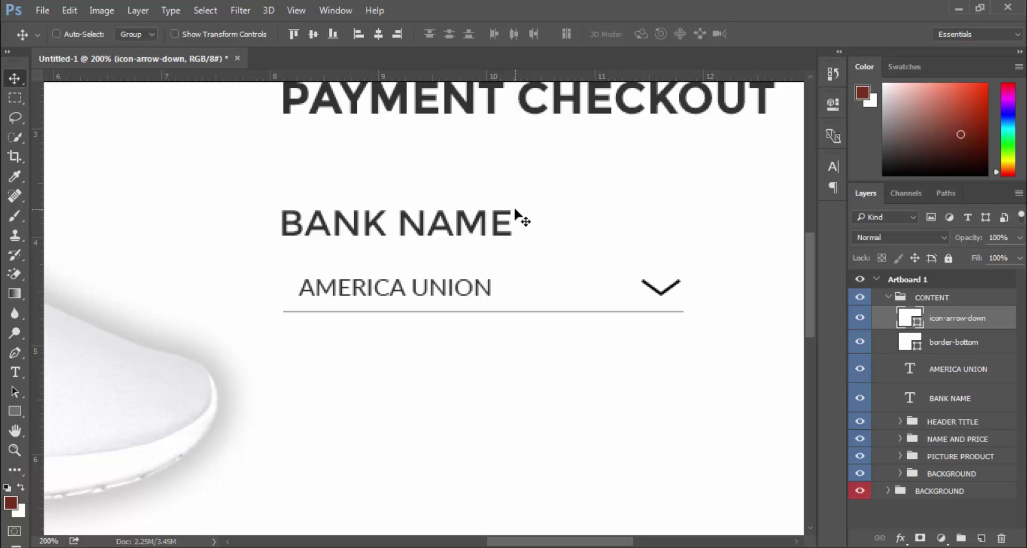
Shrink the arrow slightly more and apply the reduced size.
left_click(661, 286)
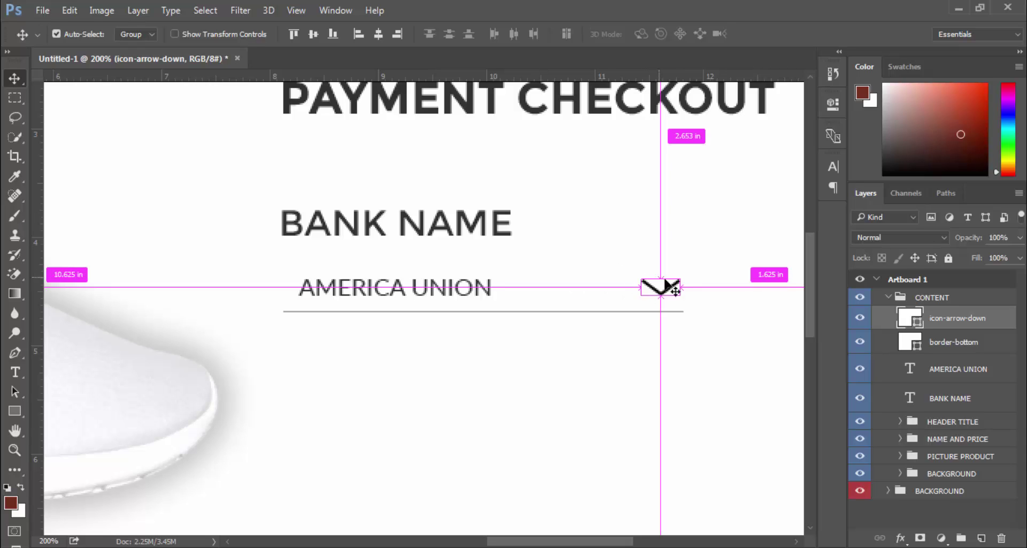
left_click(174, 34)
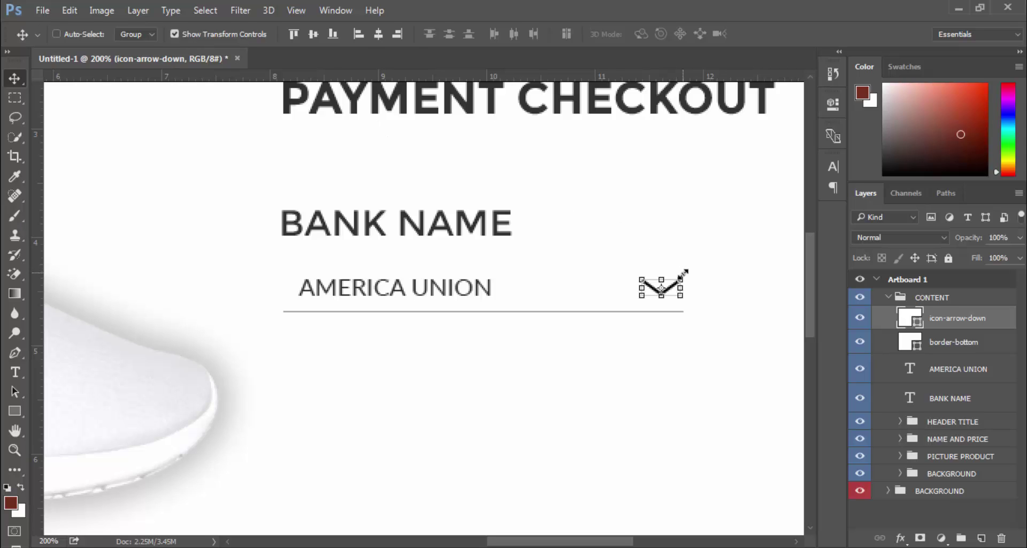
left_click_drag(680, 279, 671, 283)
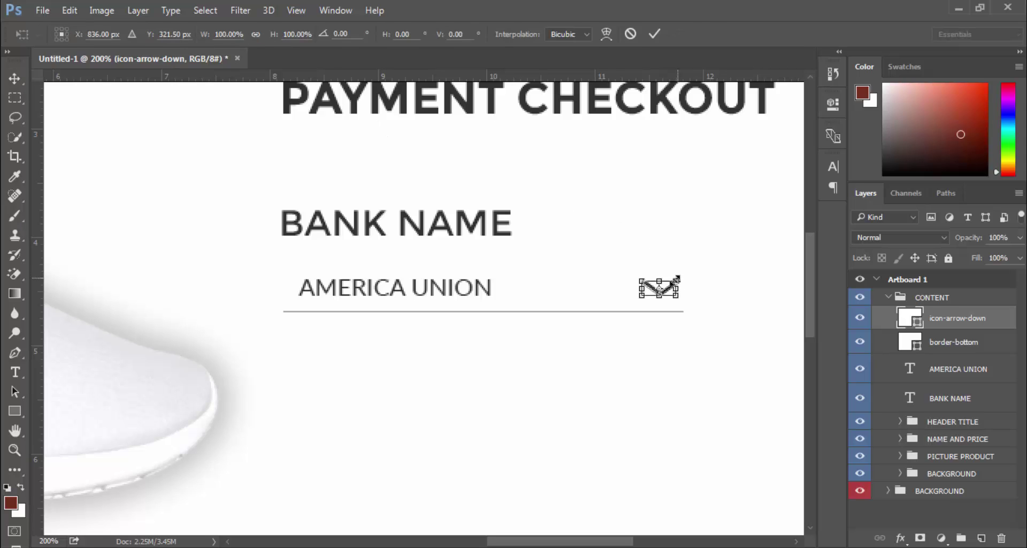
left_click(654, 34)
left_click(174, 34)
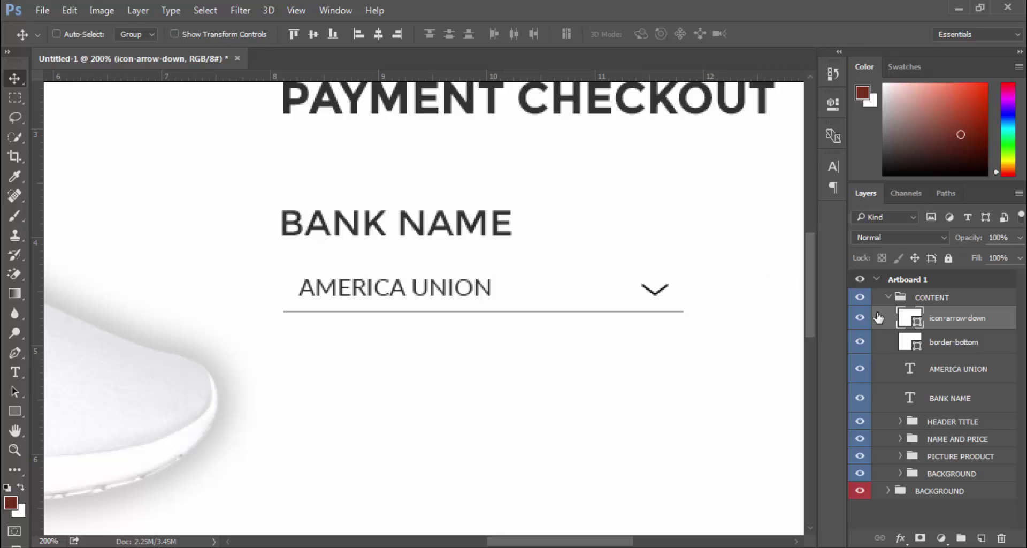
Recolour the arrow with the dark colour sampled from the BANK NAME text.
double_click(910, 319)
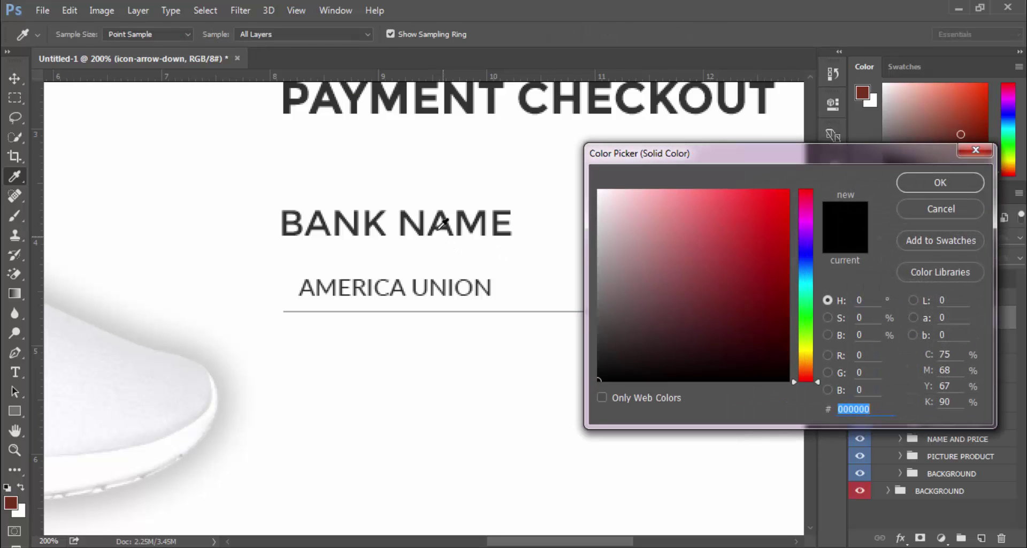
left_click(425, 230)
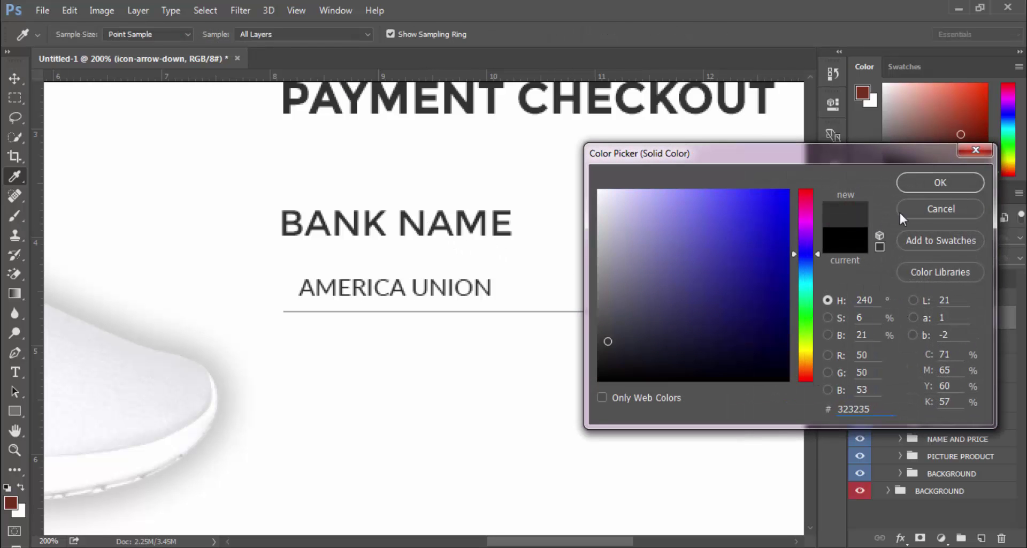
left_click(940, 182)
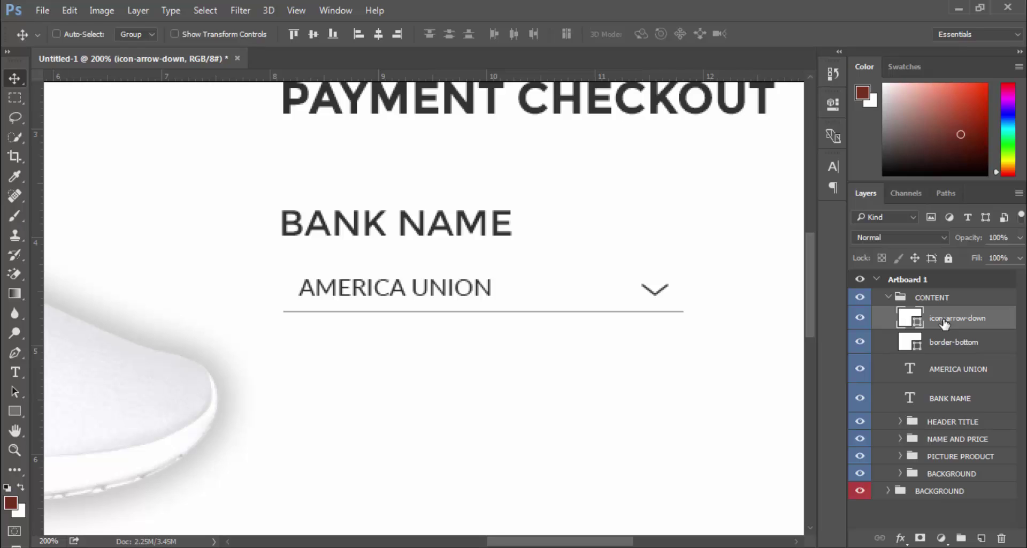
Fine-tune the arrow's horizontal position, then zoom out to view the whole checkout design.
key("shift+Right")
key("shift+Left")
key("shift+Right")
key("shift+Left")
key("ctrl+minus")
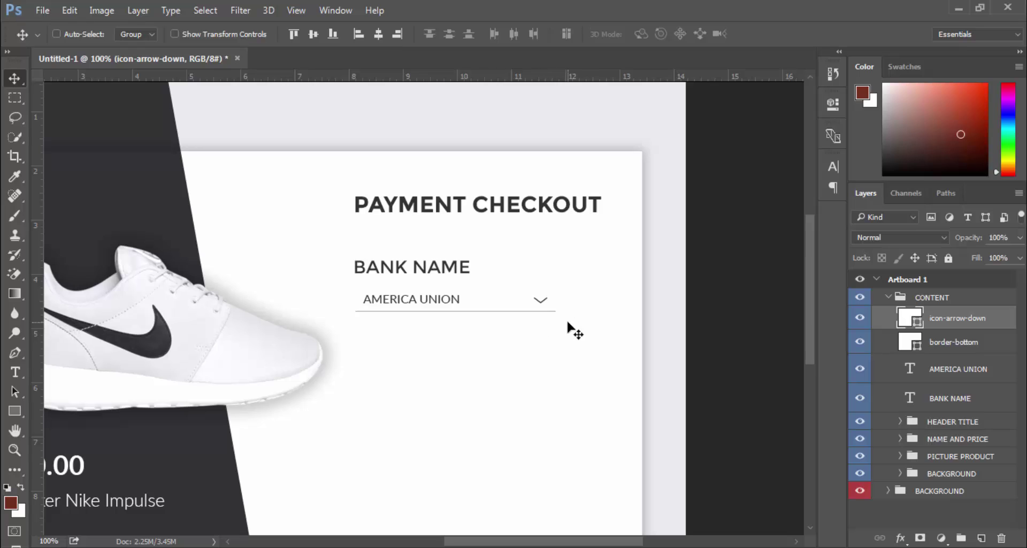
scroll(571, 329, "down", 1)
scroll(562, 332, "left", 1)
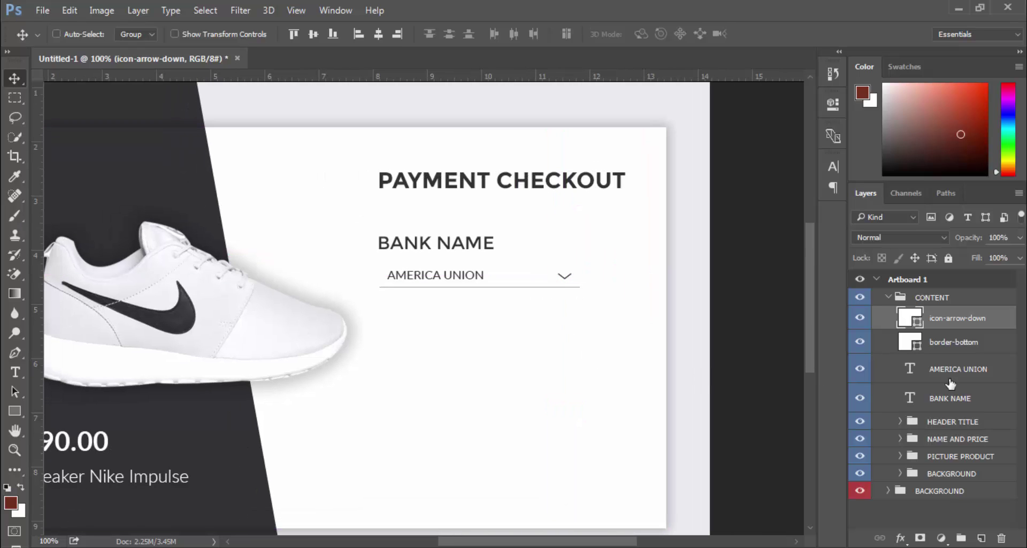
Group the bank field's four layers into a folder named FORM-BANK NAME.
left_click(960, 400, "shift")
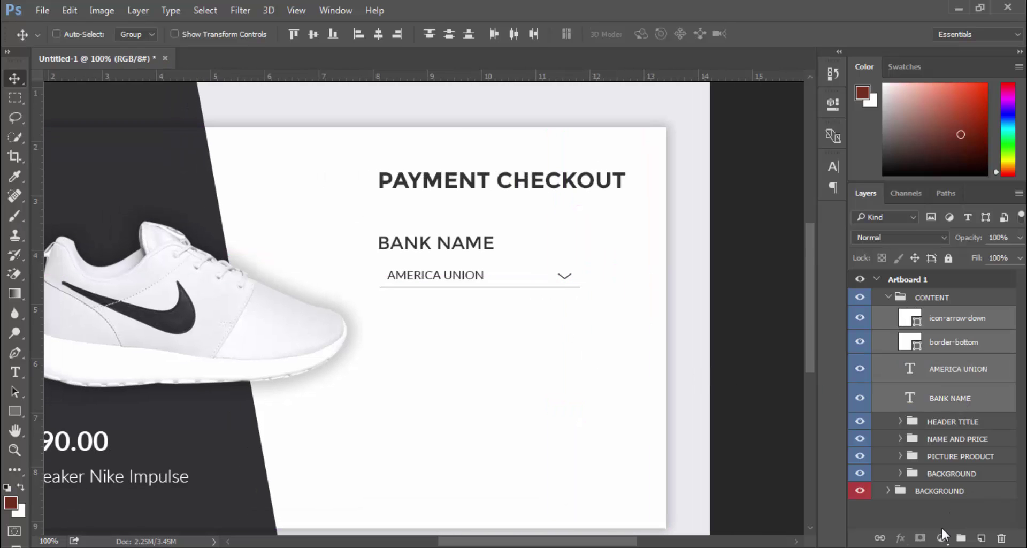
left_click(961, 537)
double_click(945, 315)
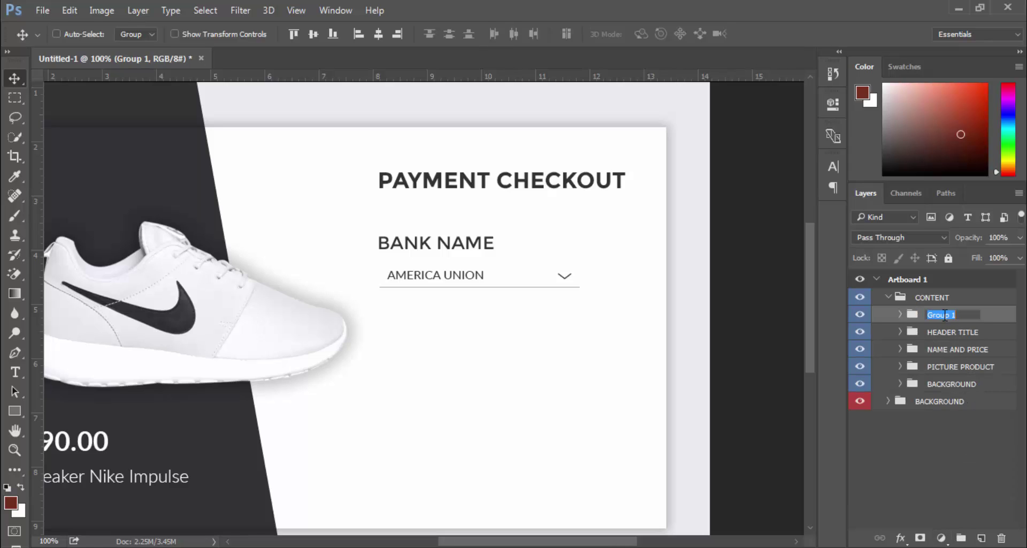
type("FORM-BANK NAM")
type("E")
key("Return")
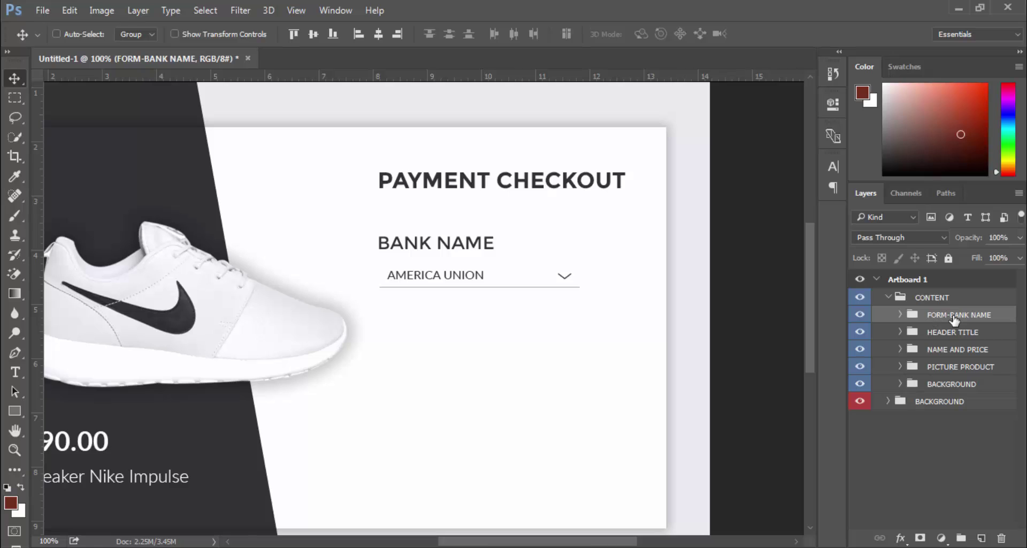
Duplicate the group as FORM-NAME-CART and move the copy down below the original field.
right_click(931, 320)
left_click(834, 86)
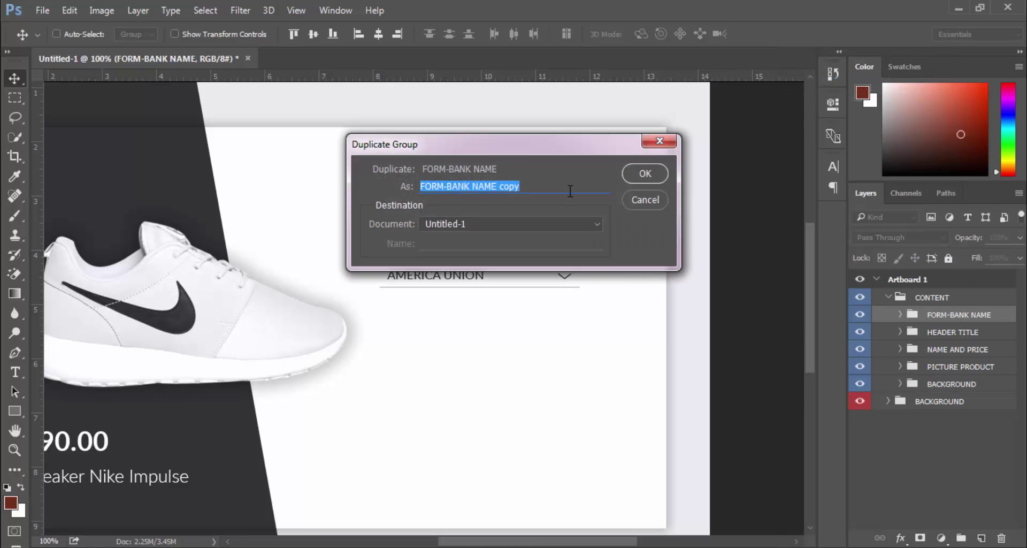
type("FORM-NAME-CAR")
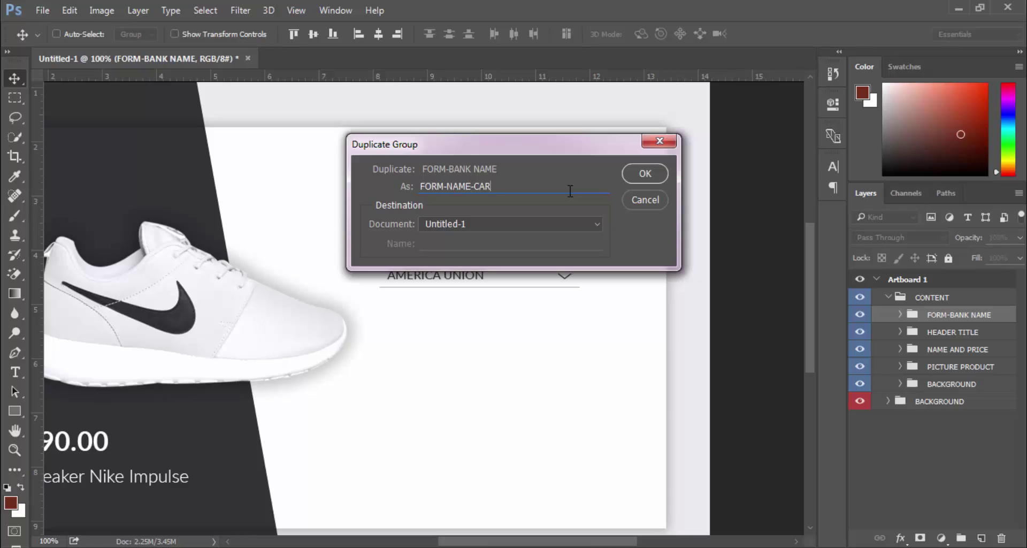
type("T")
key("Return")
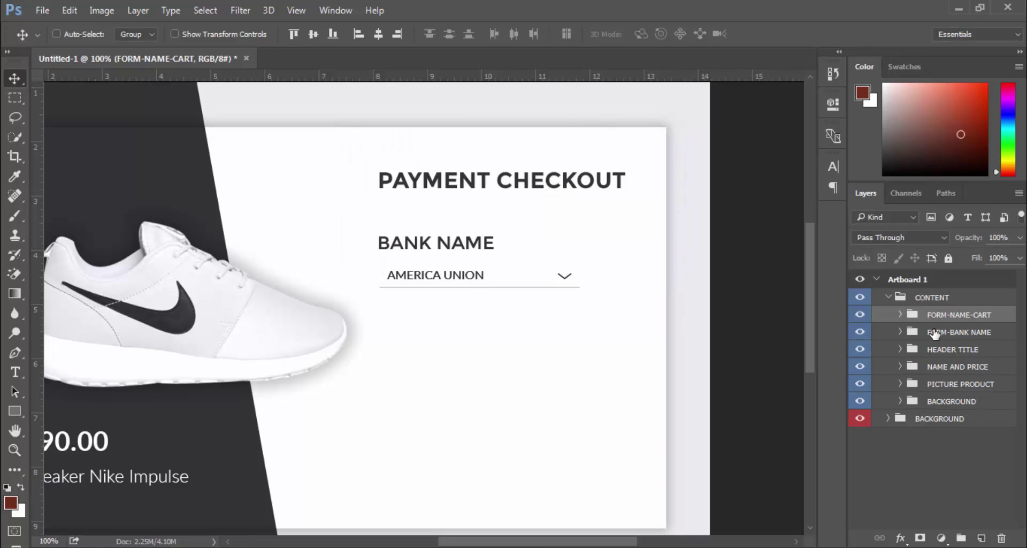
key("shift+Down")
key("shift+Down")
key("shift+Down")
key("shift+Down")
key("shift+Down")
key("shift+Down")
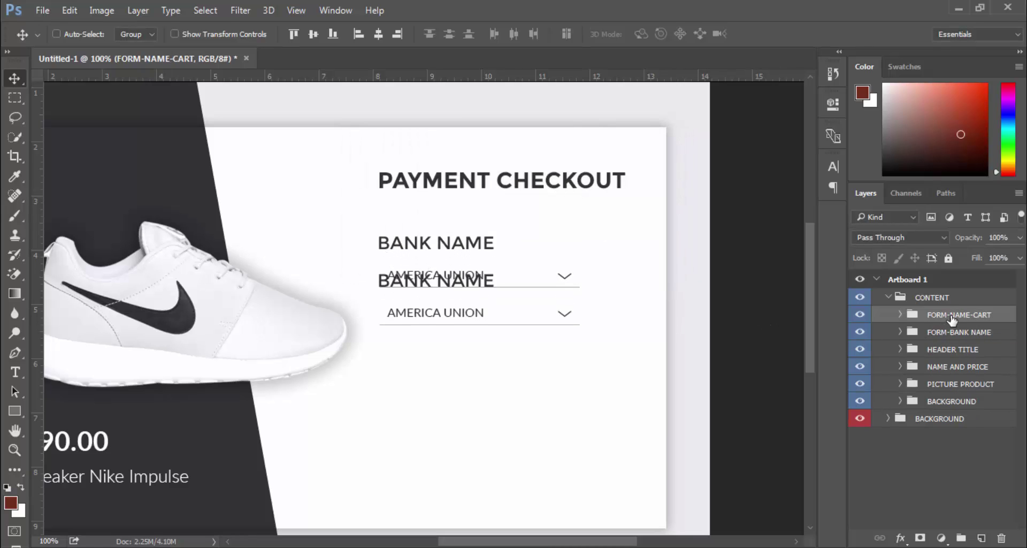
key("shift+Down")
key("shift+Down")
key("shift+Down")
key("Up")
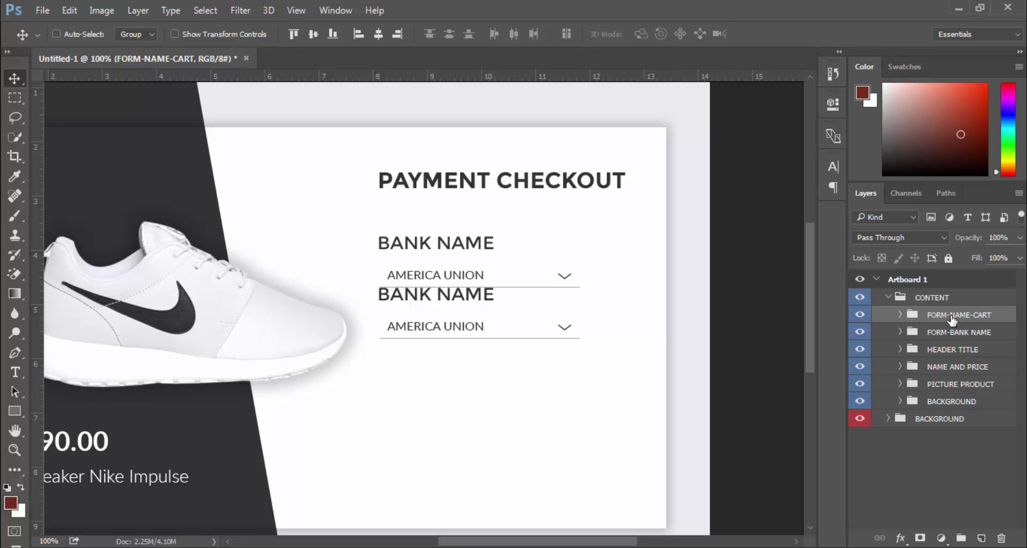
key("shift+Down")
key("shift+Down")
key("shift+Down")
key("shift+Down")
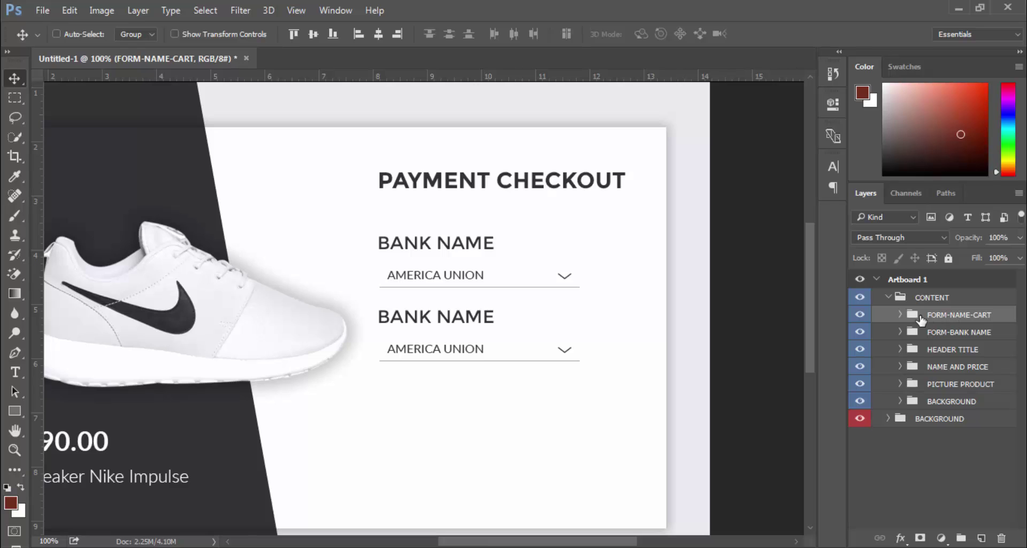
Change the second label to NAME CARTHOLDER and set it to 18 pt.
left_click(15, 372)
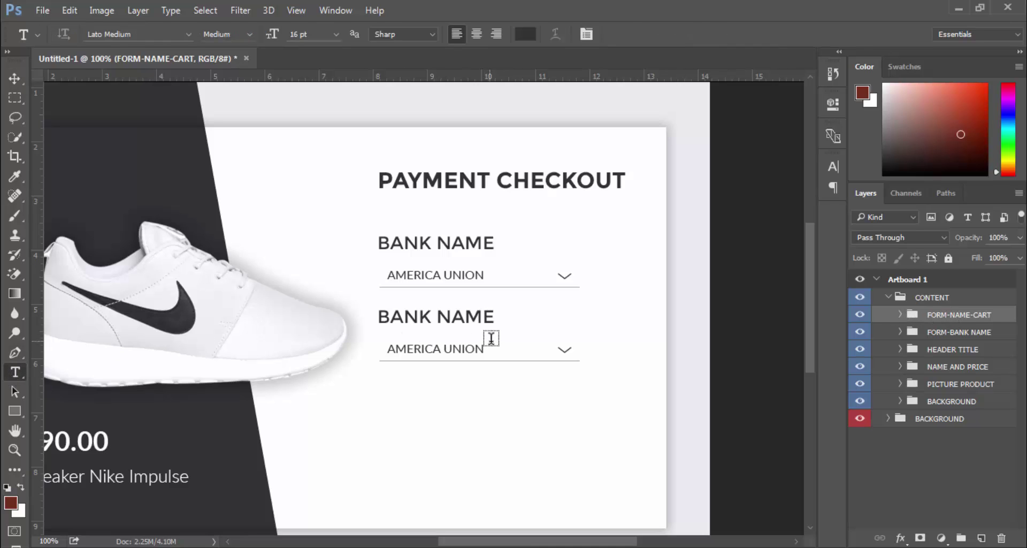
left_click(477, 315)
key("ctrl+a")
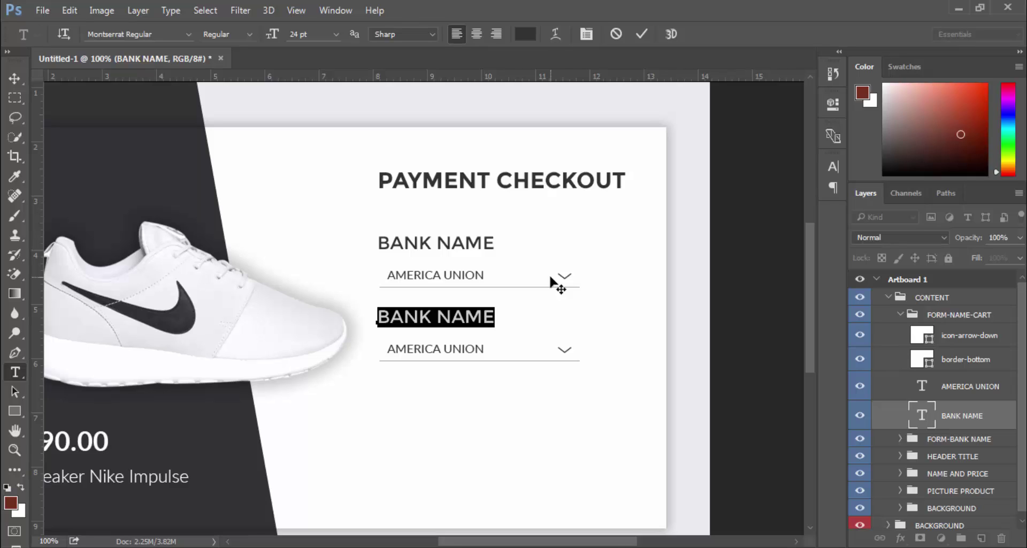
key("Left")
key("Delete")
key("Delete")
key("Delete")
type("CARTH")
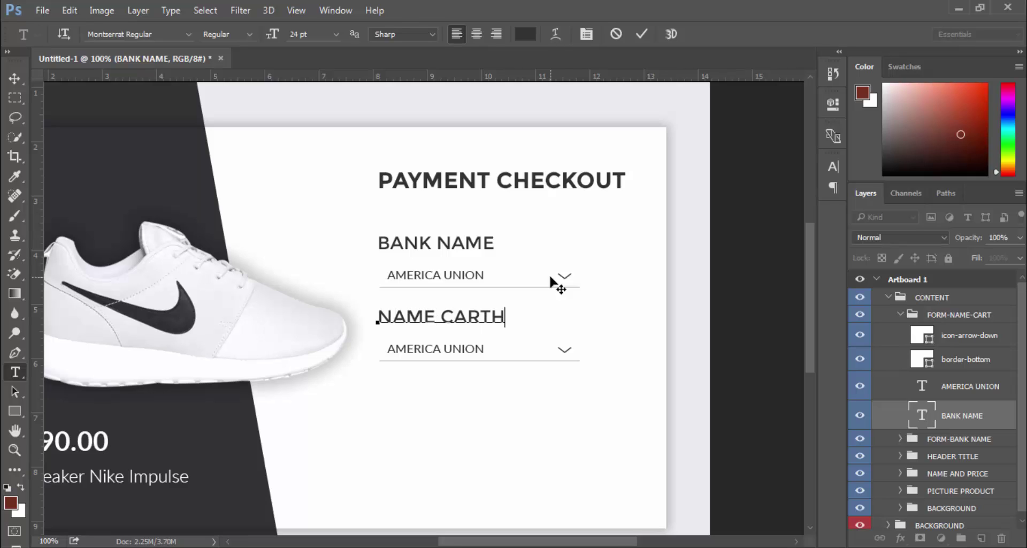
type("OLDER")
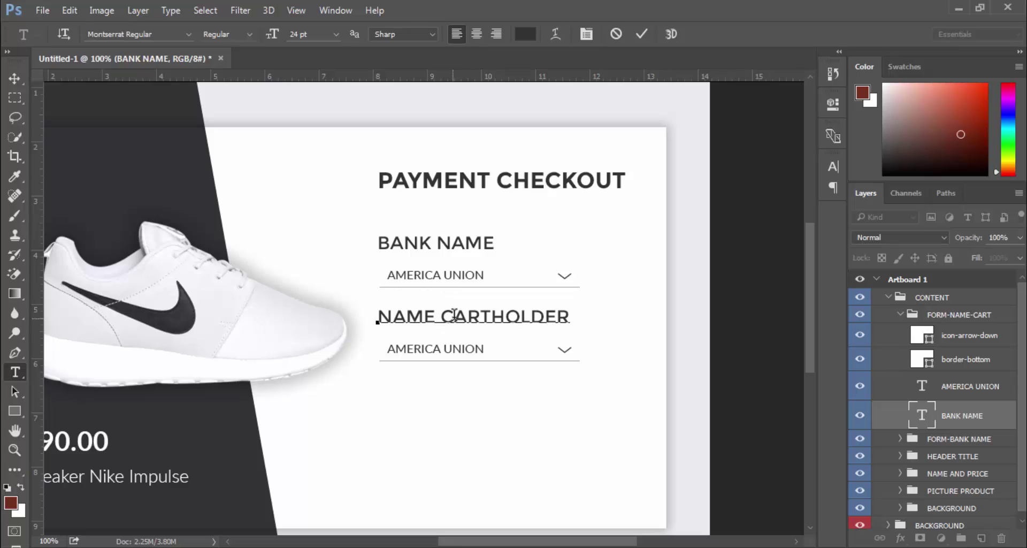
key("ctrl")
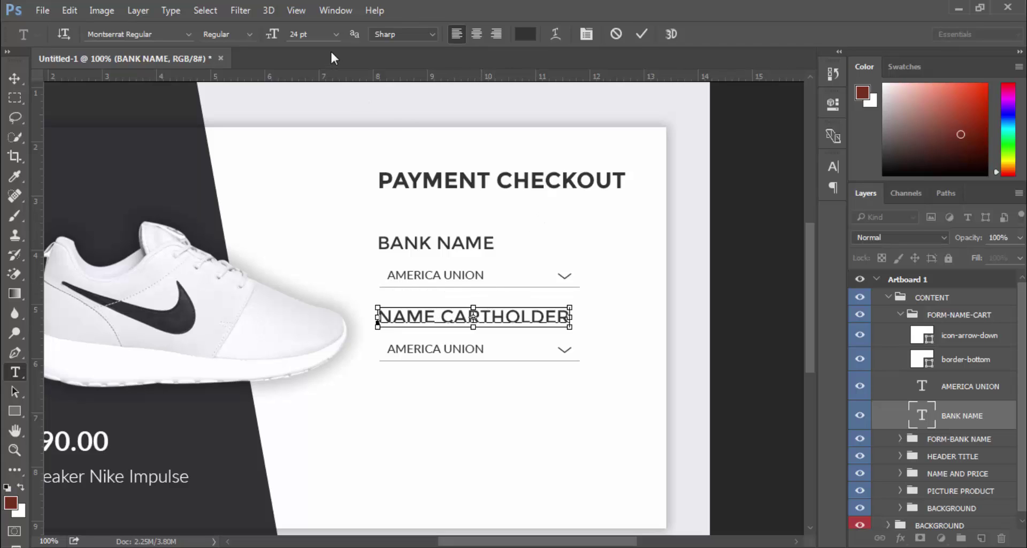
key("ctrl+a")
left_click(336, 33)
left_click(327, 206)
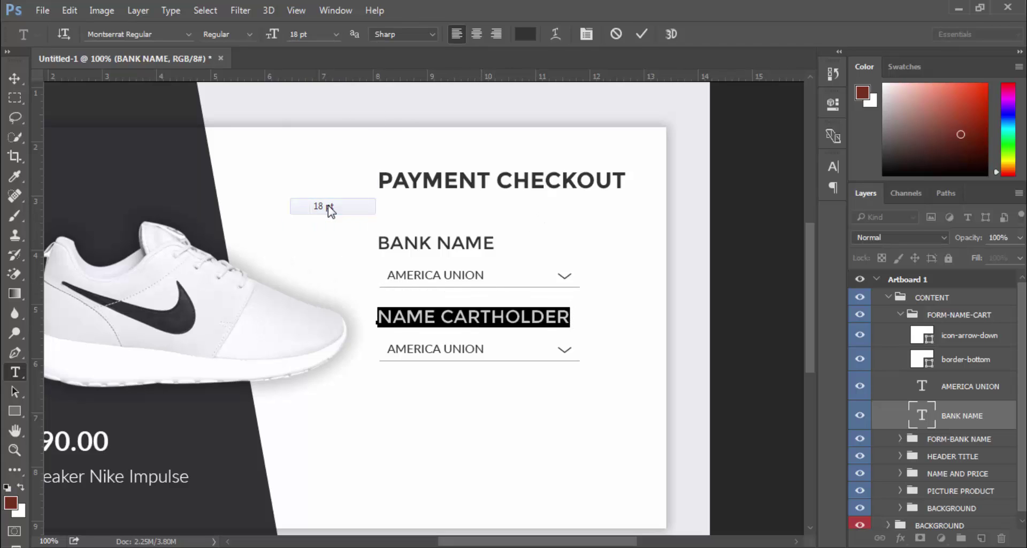
left_click(640, 34)
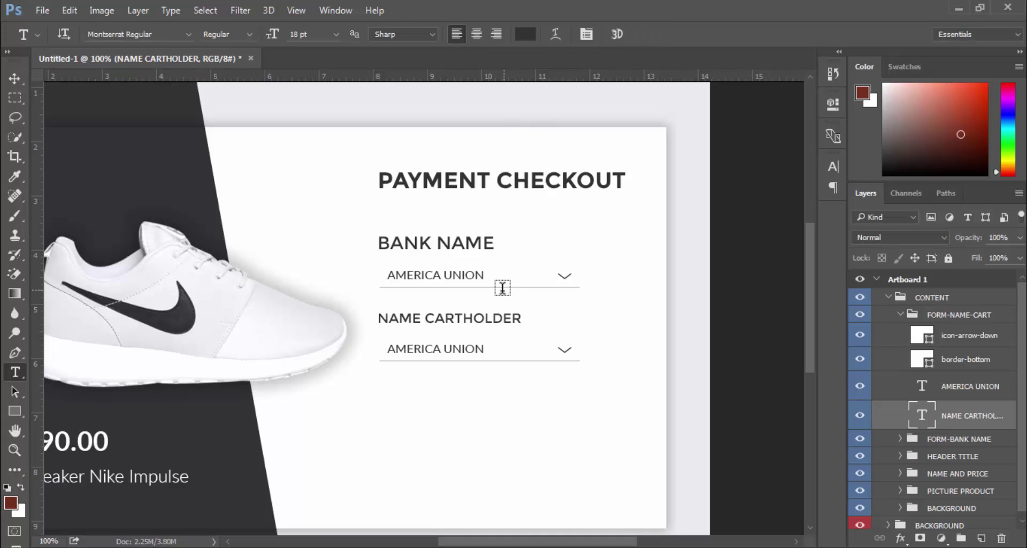
Set the BANK NAME label to 18 pt as well.
left_click(469, 244)
key("ctrl+a")
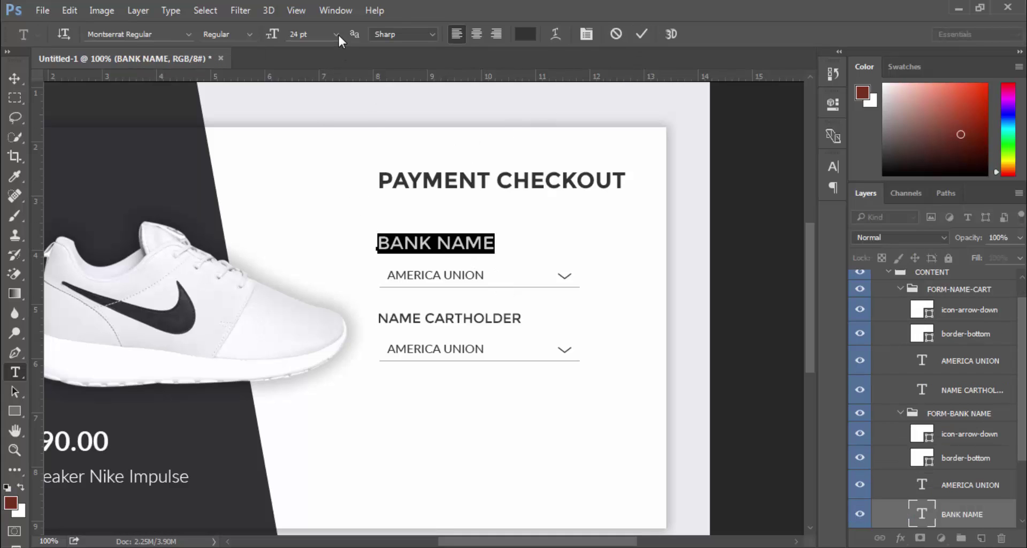
left_click(336, 34)
left_click(327, 205)
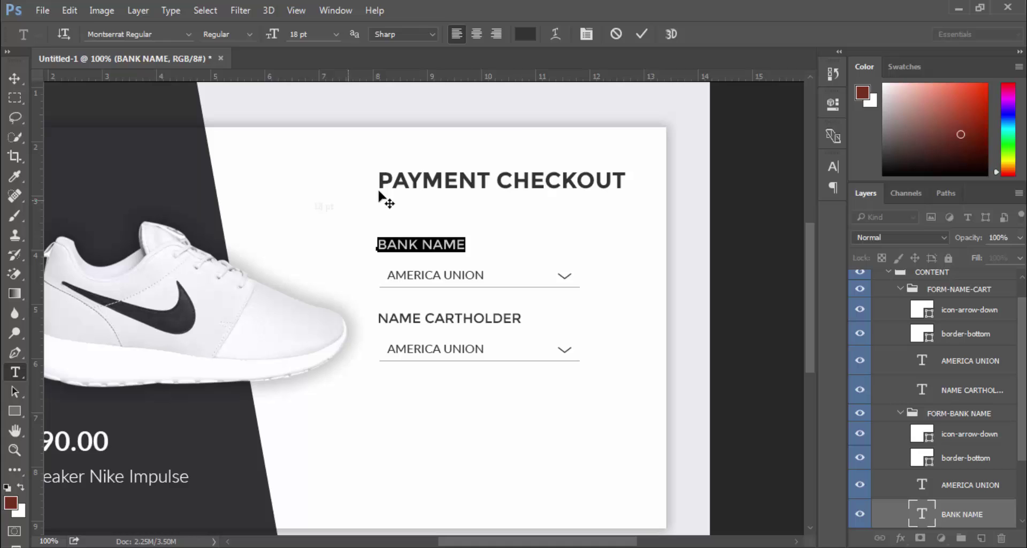
Commit the BANK NAME size and delete the down-arrow from the cardholder field.
left_click(641, 34)
key("v")
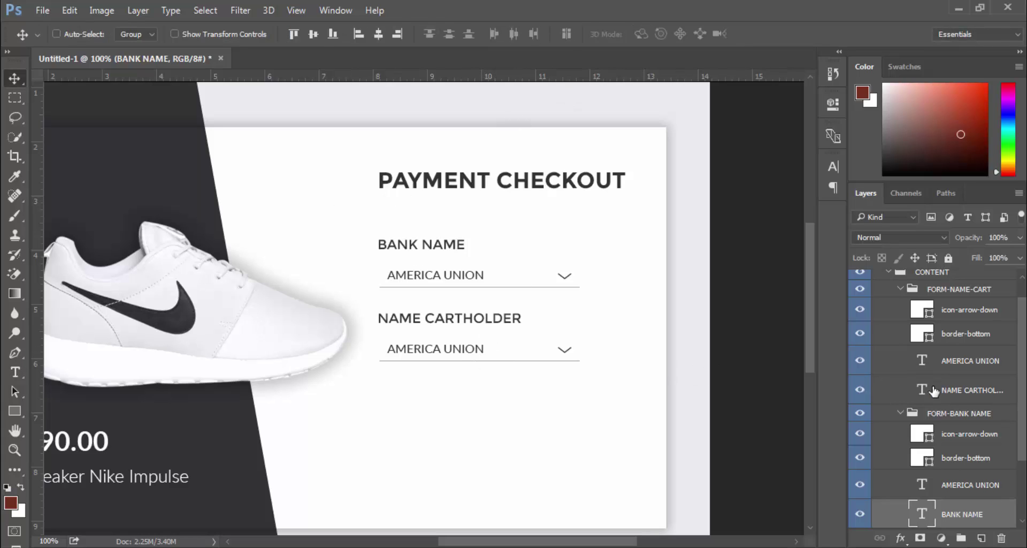
left_click(900, 413)
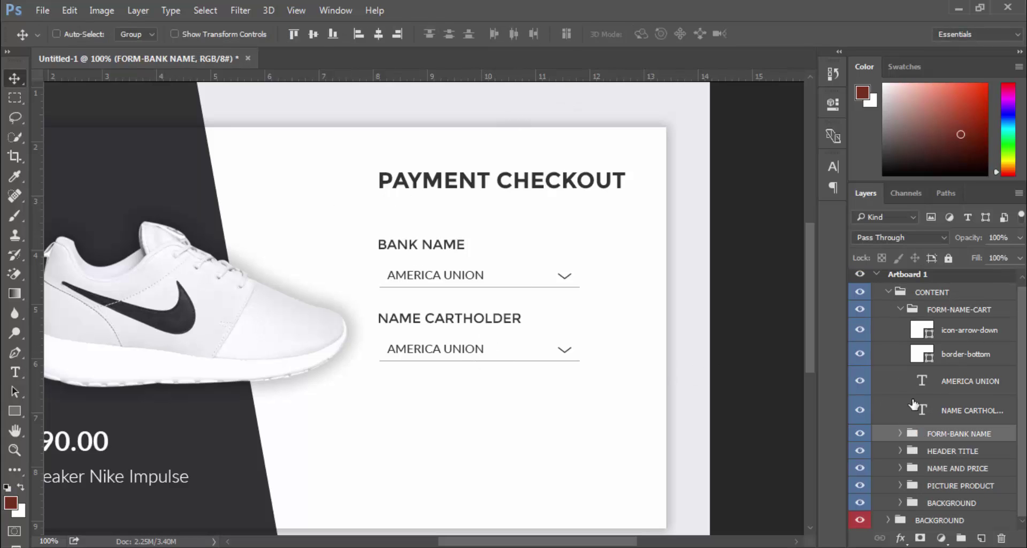
left_click(963, 331)
key("Delete")
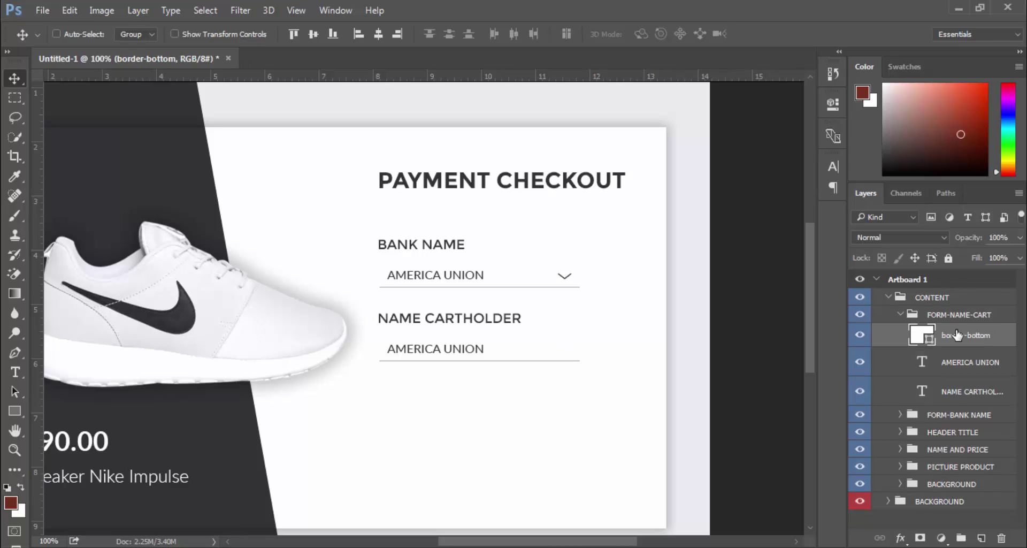
Replace the cardholder field's AMERICA UNION text with a sample cardholder name.
double_click(922, 361)
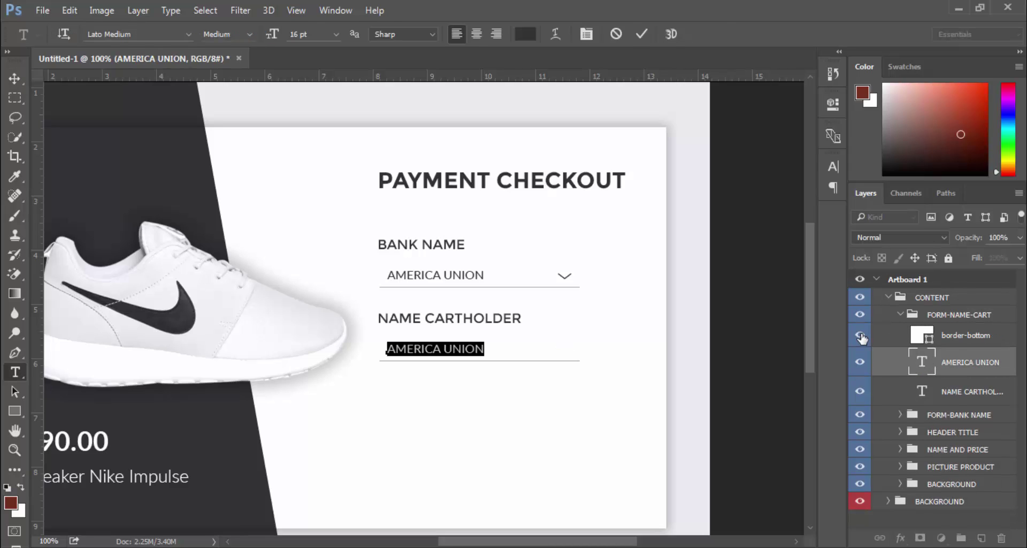
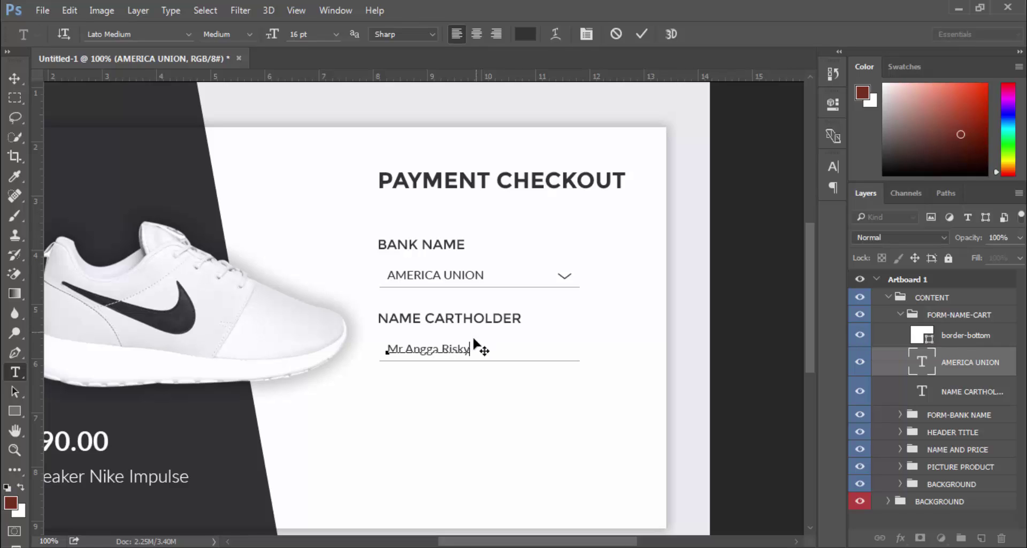
left_click(643, 34)
key("v")
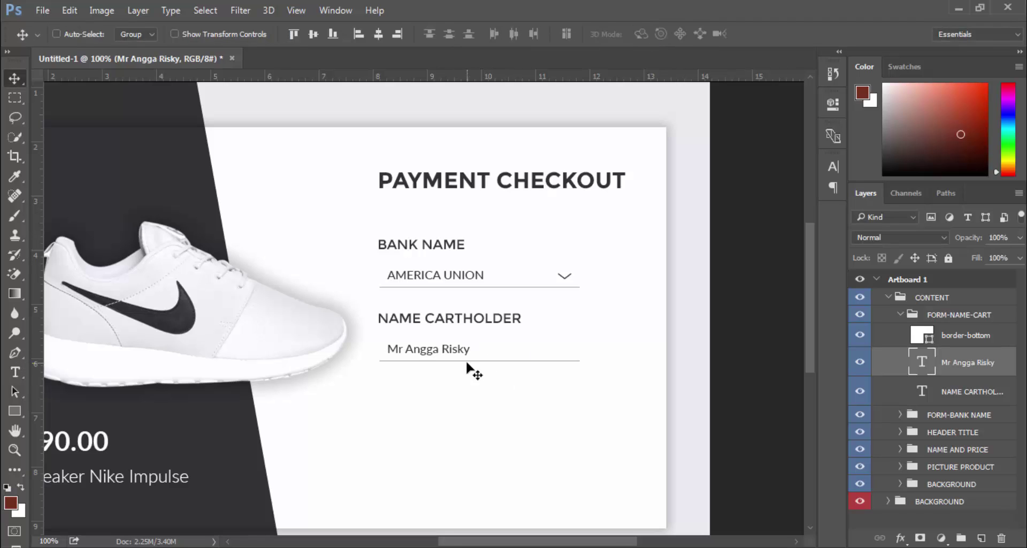
scroll(477, 347, "down", 1)
scroll(477, 343, "down", 1)
scroll(476, 300, "down", 1)
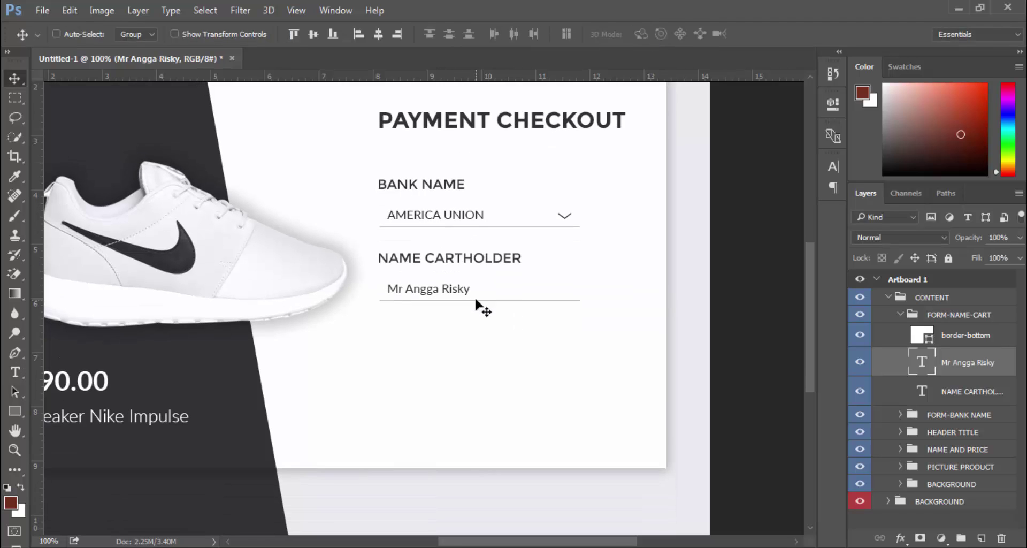
scroll(478, 305, "up", 2)
scroll(478, 305, "up", 1)
scroll(478, 305, "down", 1)
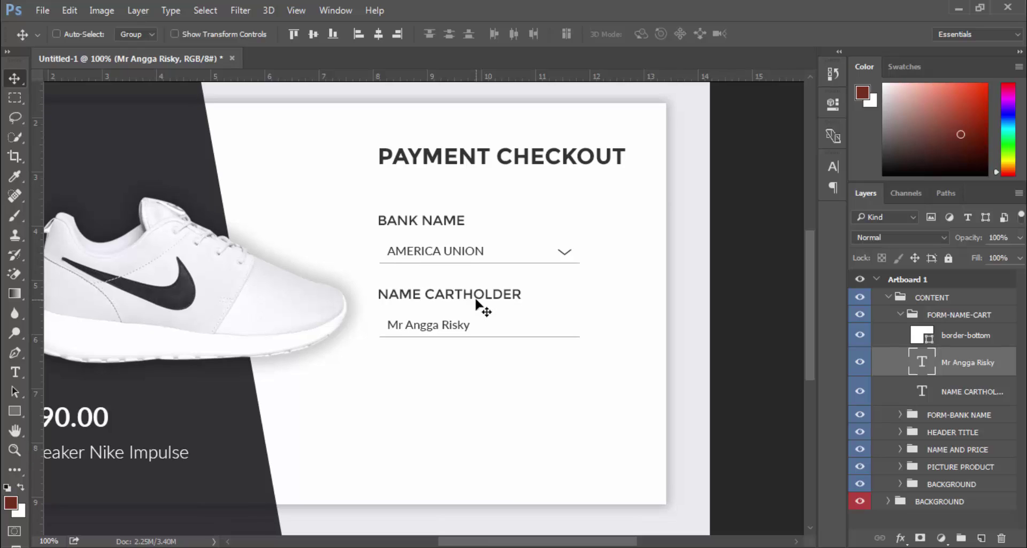
scroll(477, 305, "down", 1)
scroll(478, 305, "up", 3)
scroll(476, 300, "down", 1)
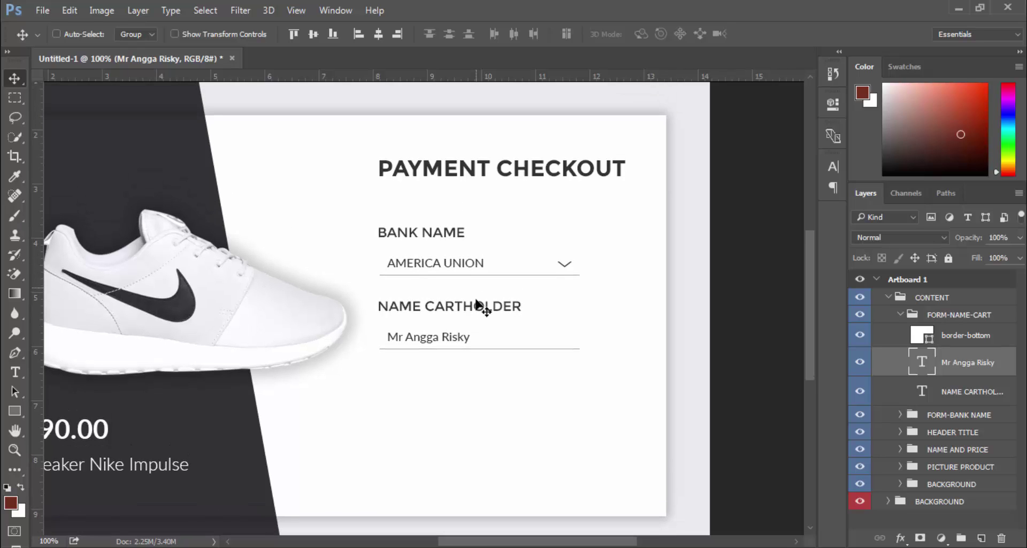
scroll(476, 301, "down", 1)
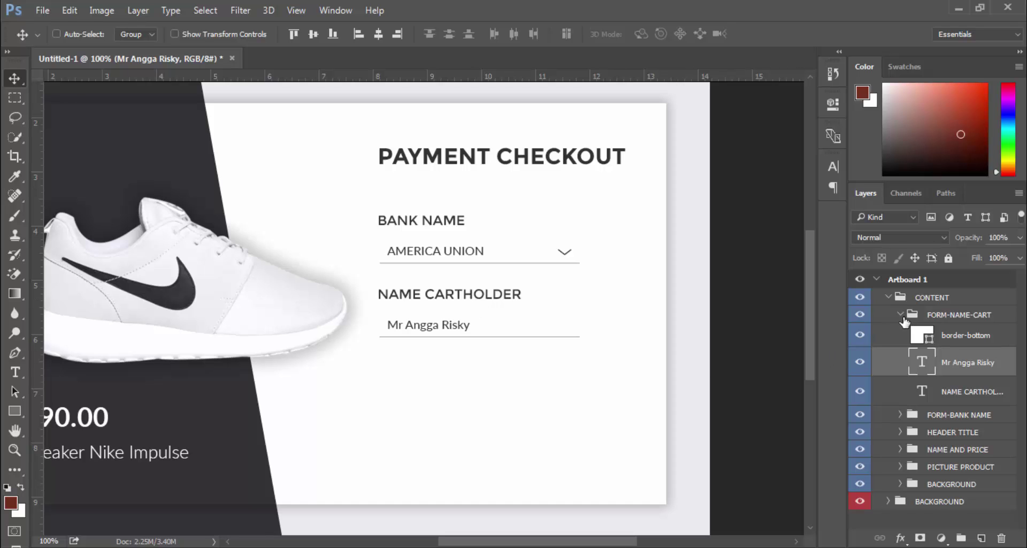
Duplicate the FORM-NAME-CART group as FORM-DATE-CARD and shift the copy down twice.
left_click(902, 316)
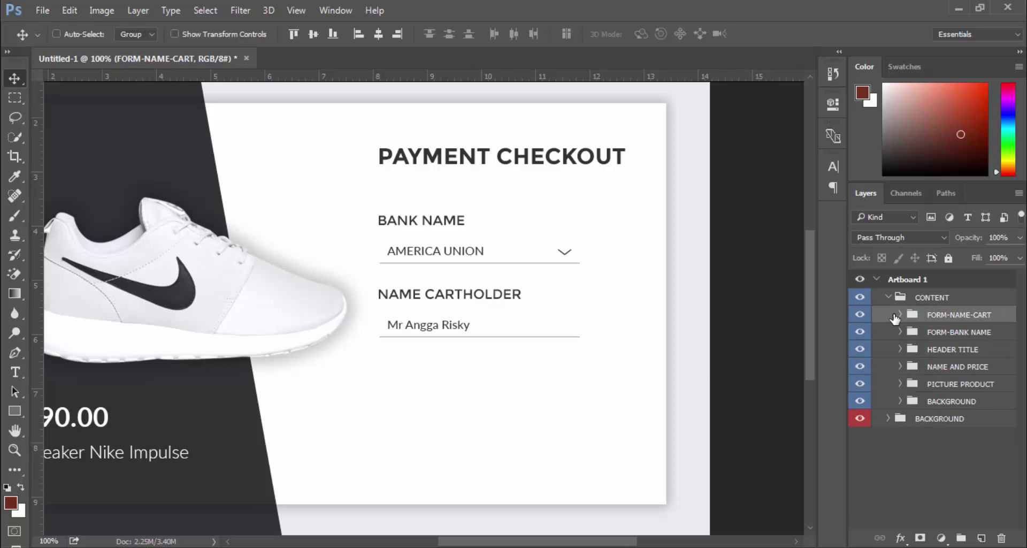
right_click(940, 318)
left_click(802, 86)
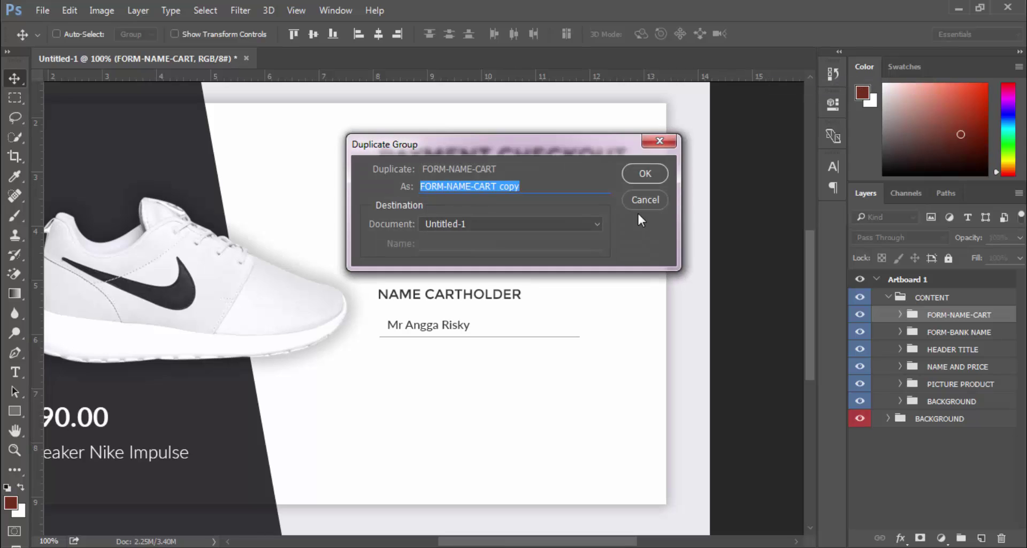
type("FORM-DA")
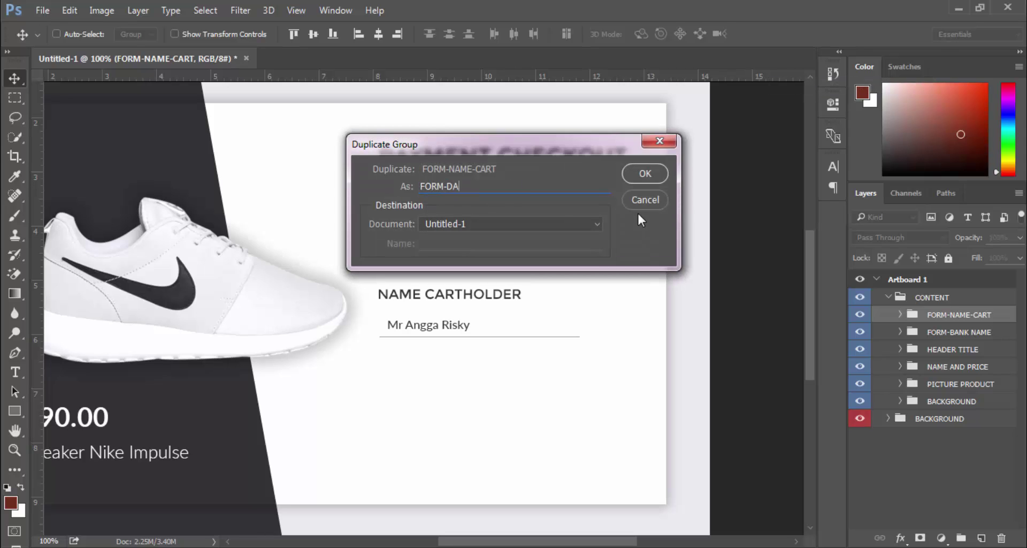
type("TE-CART")
key("BackSpace")
type("D")
key("Return")
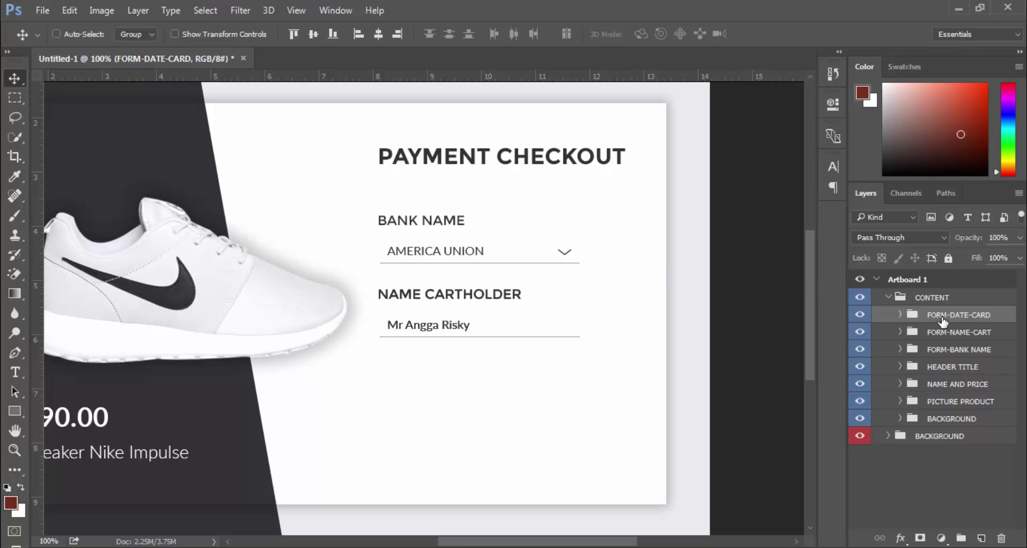
key("shift+Down")
key("shift+Down")
key("shift+Down")
key("shift+Down")
key("shift+Down")
key("shift+Down")
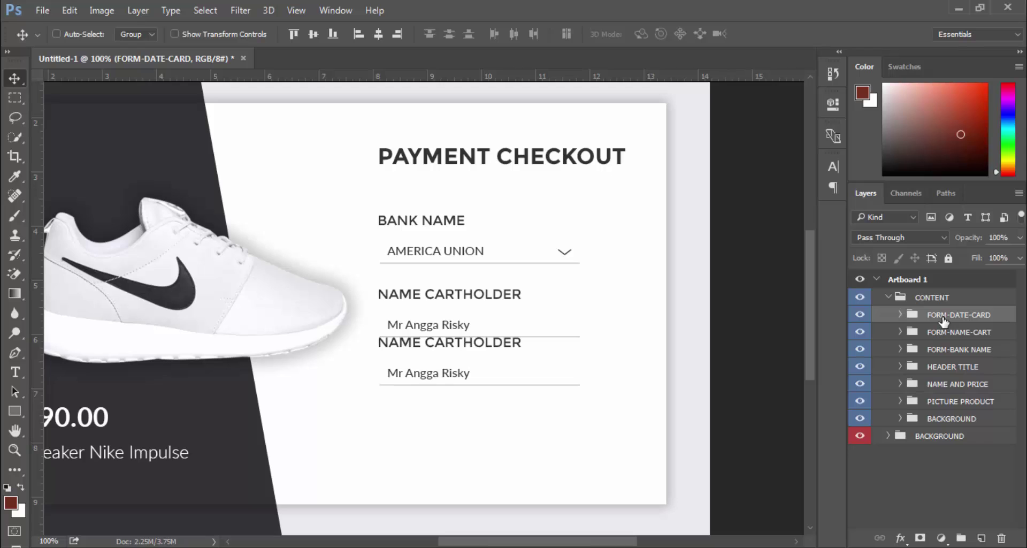
key("shift+Down")
key("shift+Down")
key("shift+Down")
key("shift+Down")
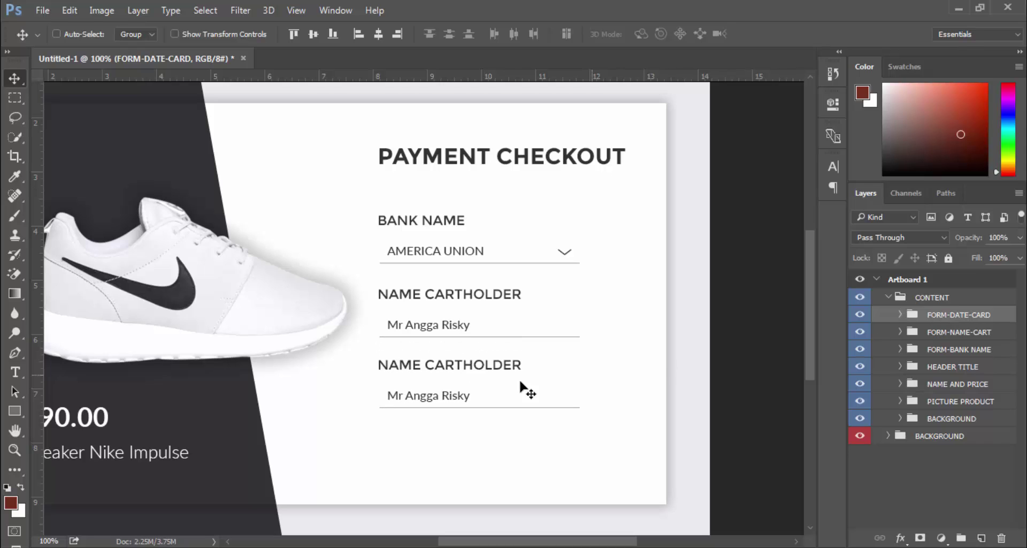
Change the copied field's heading text to DATE CARD.
left_click(15, 371)
left_click(465, 365)
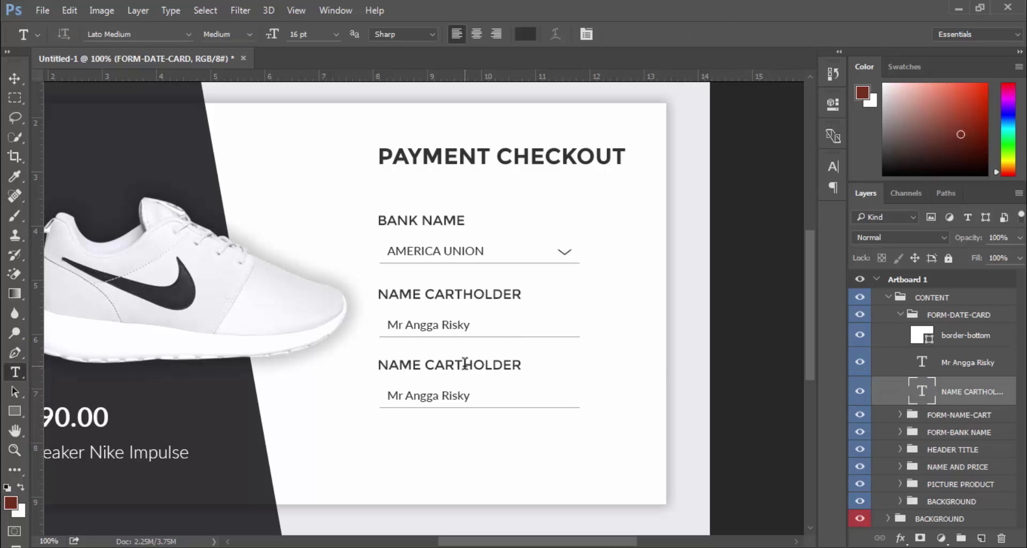
key("ctrl+a")
type("DATE ")
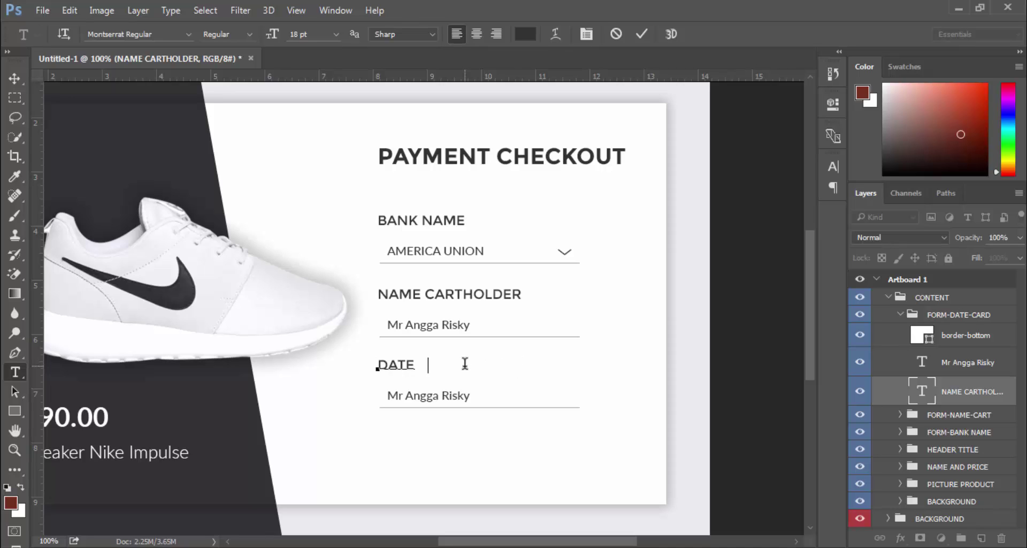
type("CARD")
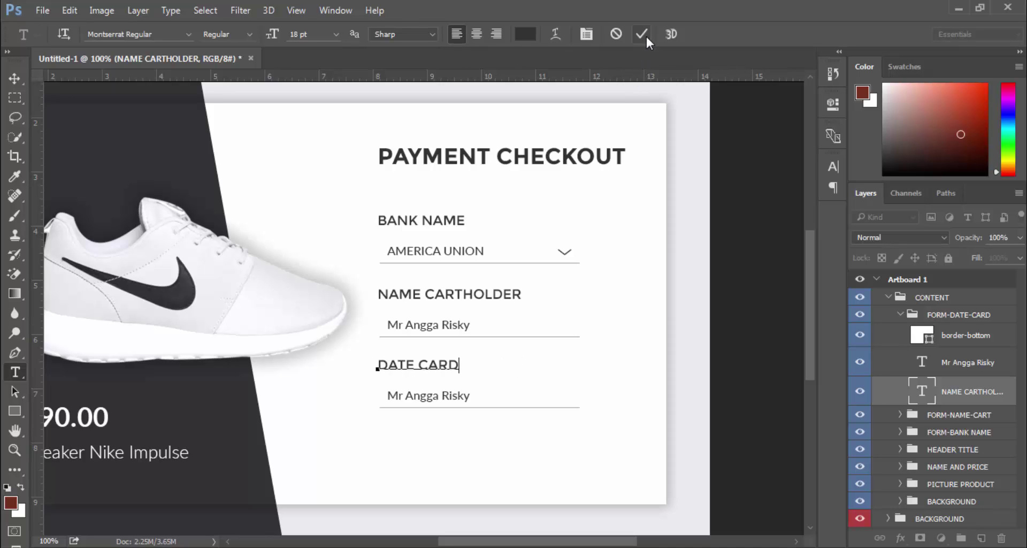
left_click(646, 34)
key("v")
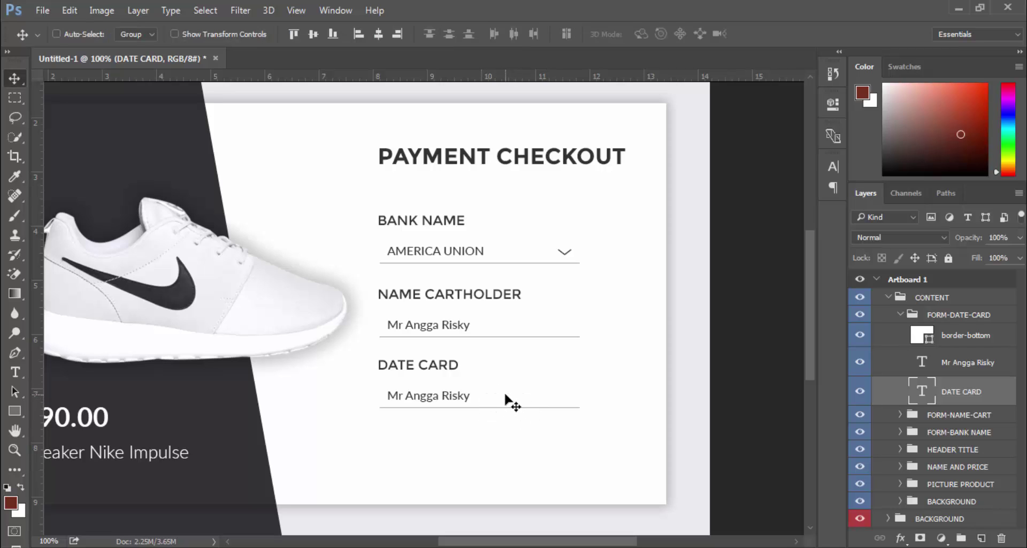
Set the field's value to 22 and select its underline with transform controls shown.
left_click(948, 362)
double_click(923, 360)
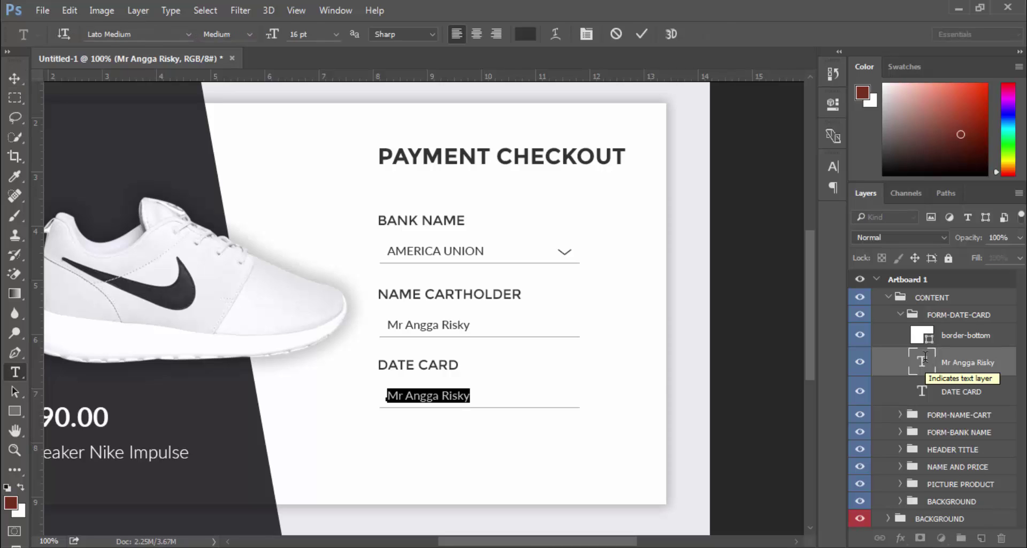
type("22.")
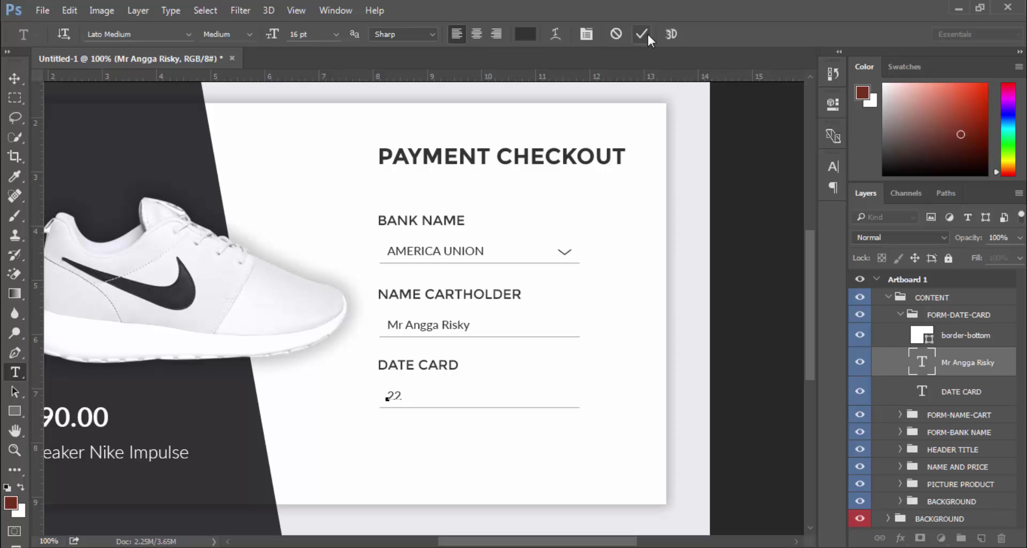
left_click(642, 34)
key("v")
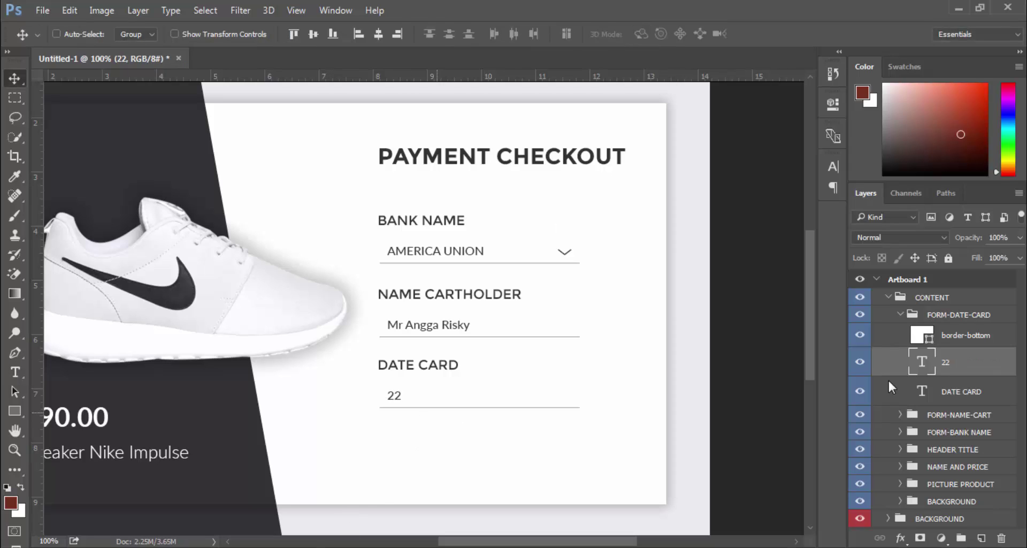
left_click(967, 336)
left_click(212, 34)
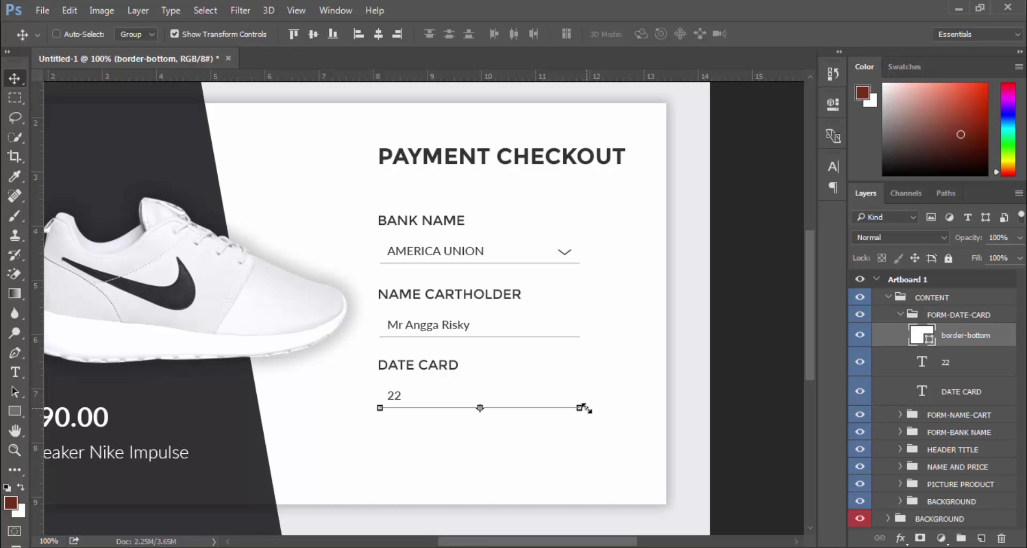
Add a vertical guide at the field's right edge and shorten the underline to span only 22.
key("ctrl+plus")
key("ctrl+plus")
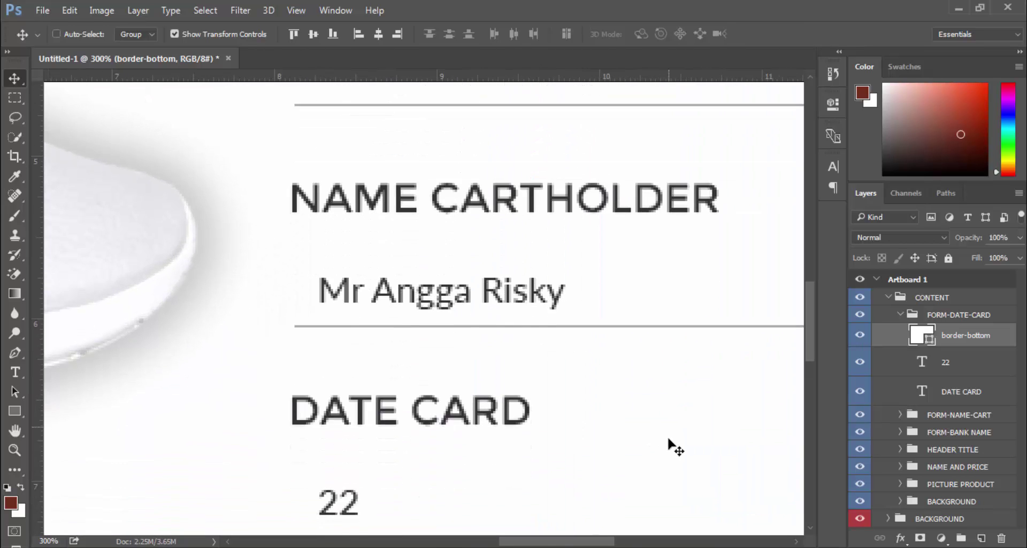
scroll(671, 444, "down", 2)
scroll(668, 442, "right", 1)
scroll(669, 443, "right", 3)
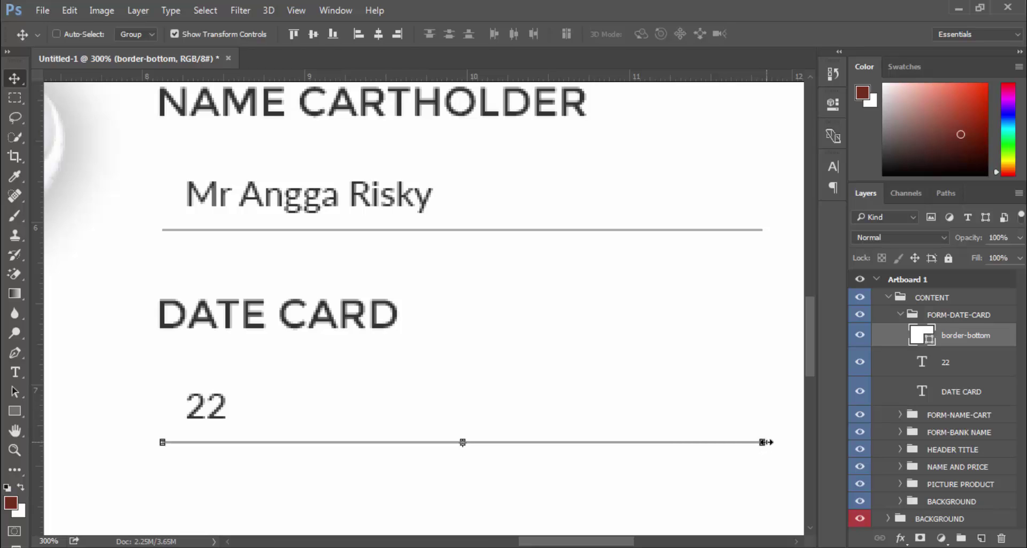
mouse_move(37, 345)
left_mouse_down()
mouse_move(677, 382)
mouse_move(764, 428)
left_mouse_up()
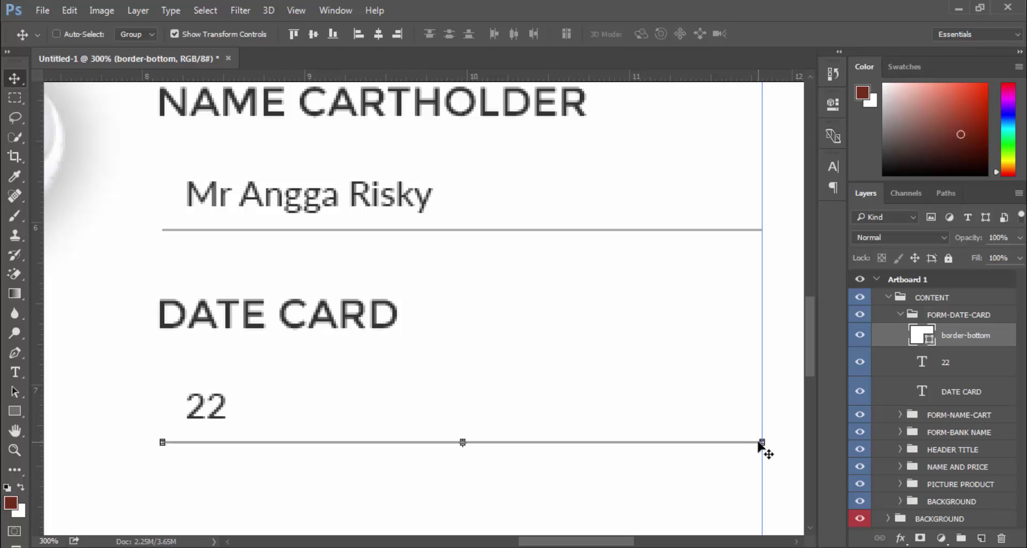
left_click_drag(764, 442, 247, 443)
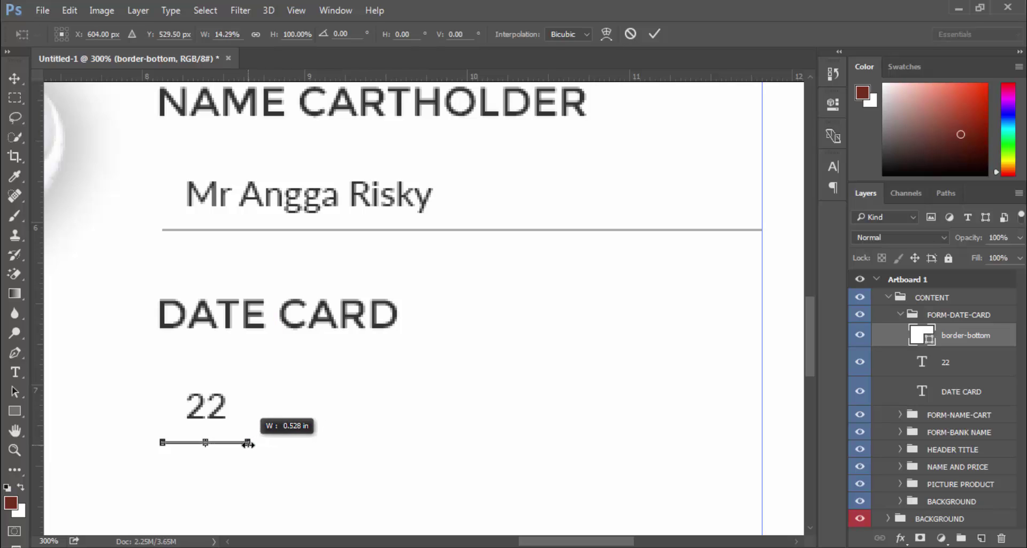
left_click(653, 33)
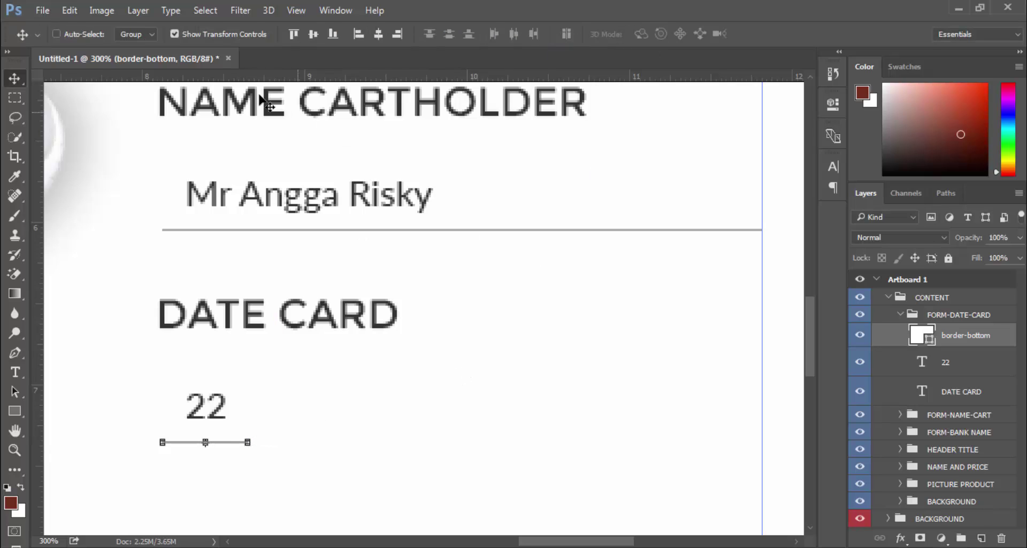
left_click(204, 35)
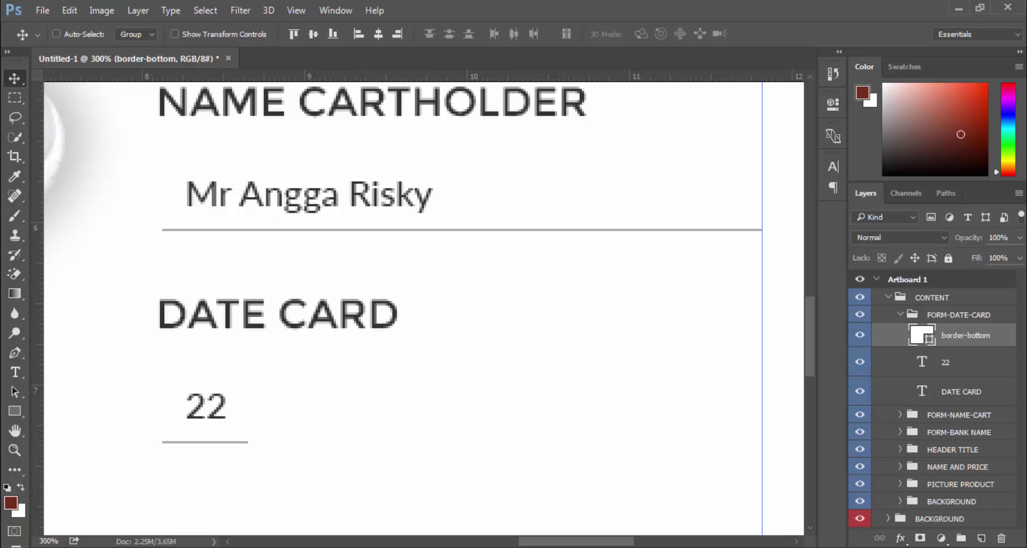
left_click(947, 363, "ctrl")
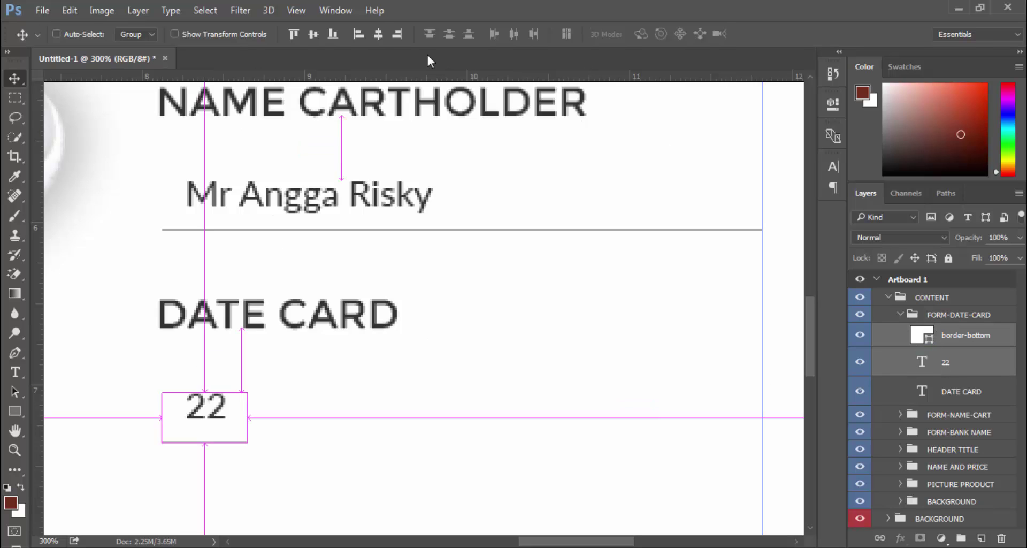
Duplicate the 22 value and its underline, shift the copy right, and retype it as 08.
left_click(378, 35)
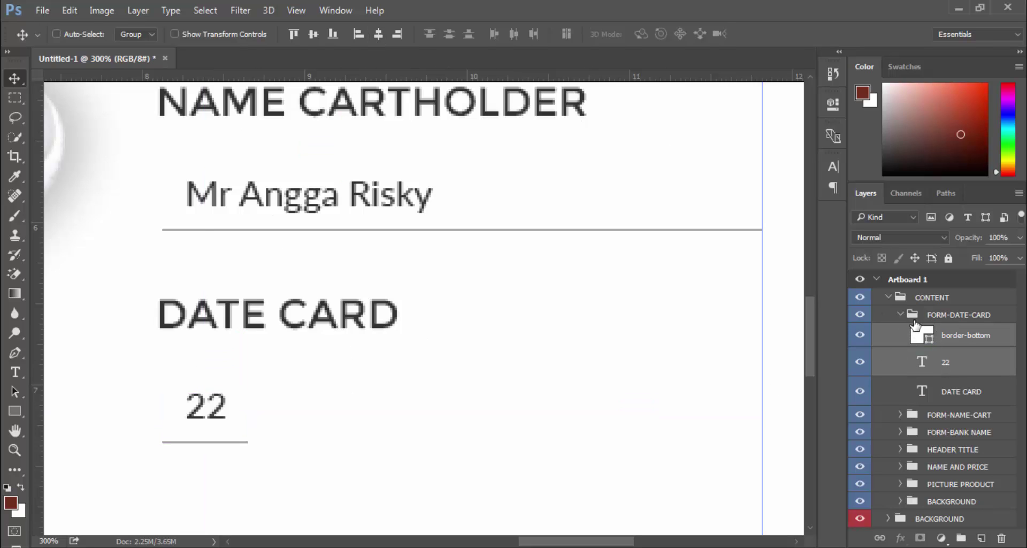
right_click(956, 340)
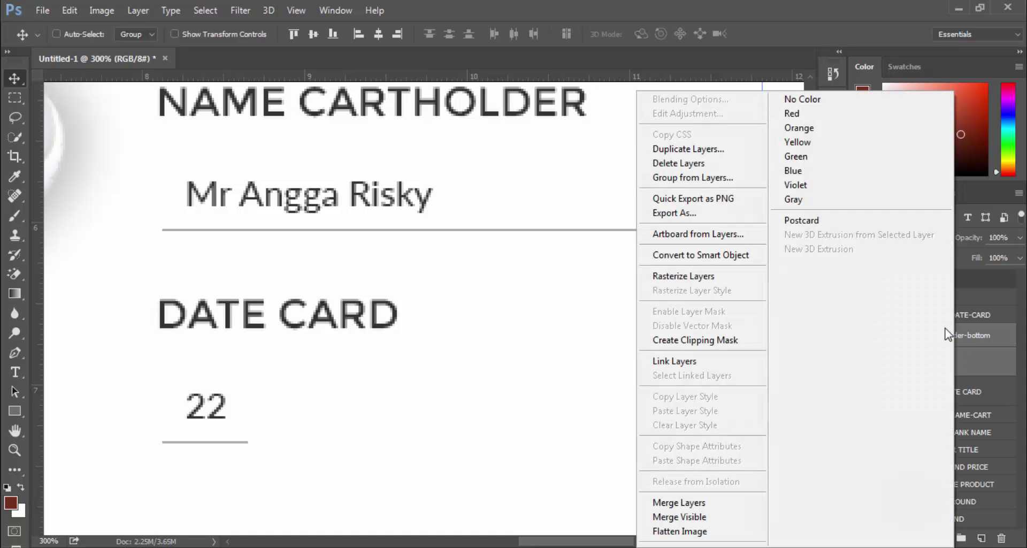
left_click(663, 150)
left_click(655, 175)
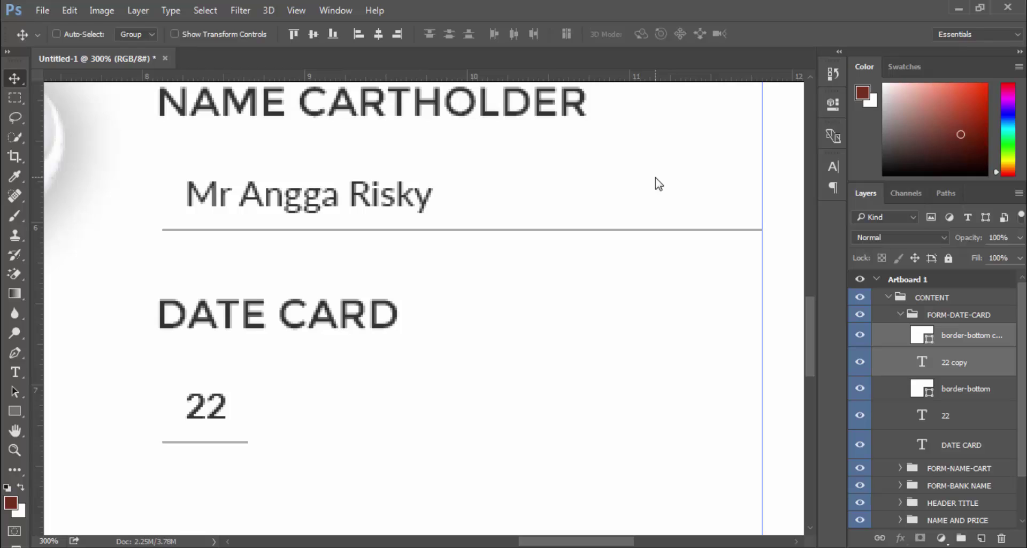
key("shift+Right")
key("shift+Right")
key("shift+Right")
key("shift+Right")
key("Left")
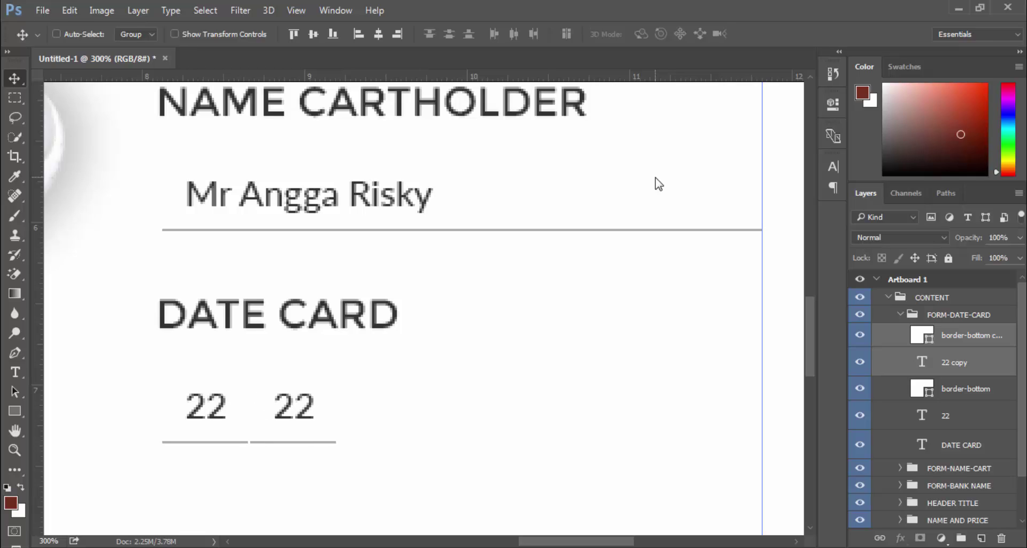
key("Right")
key("Right")
key("Right")
key("shift+Right")
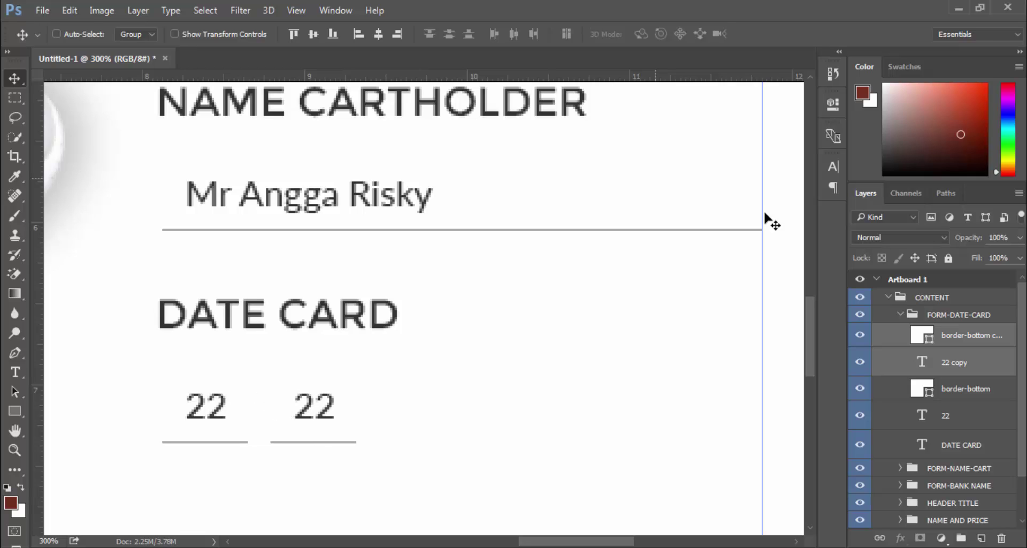
double_click(922, 362)
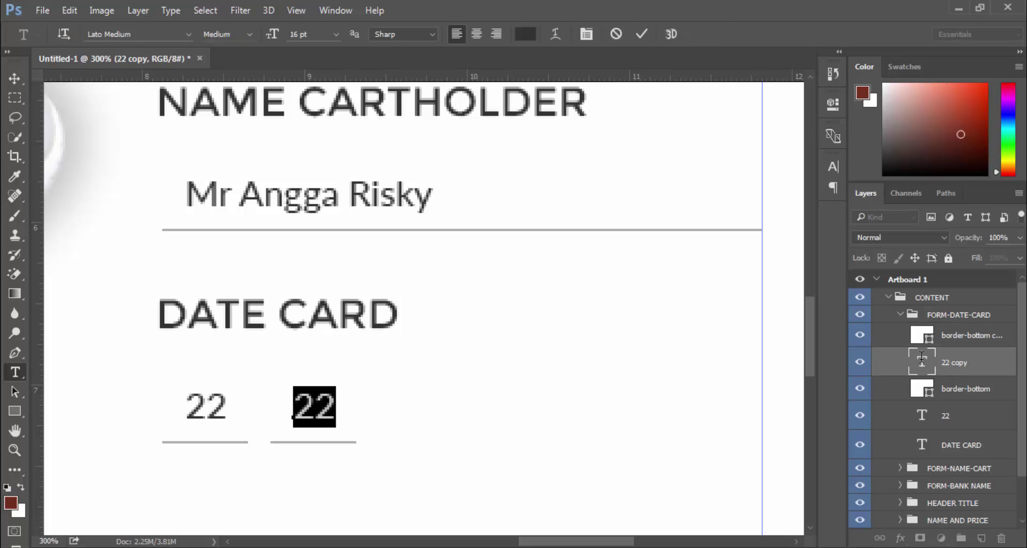
type("08")
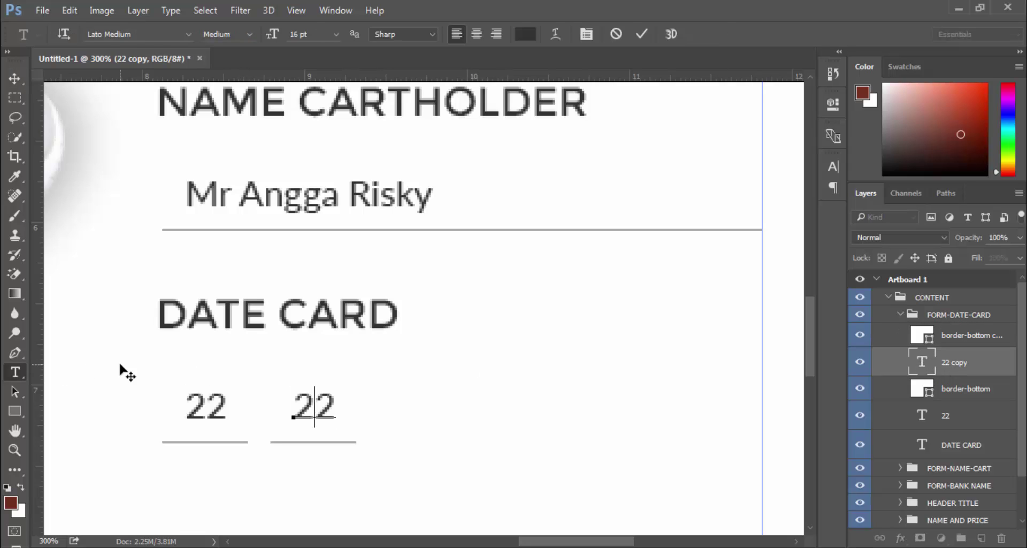
left_click(641, 34)
key("v")
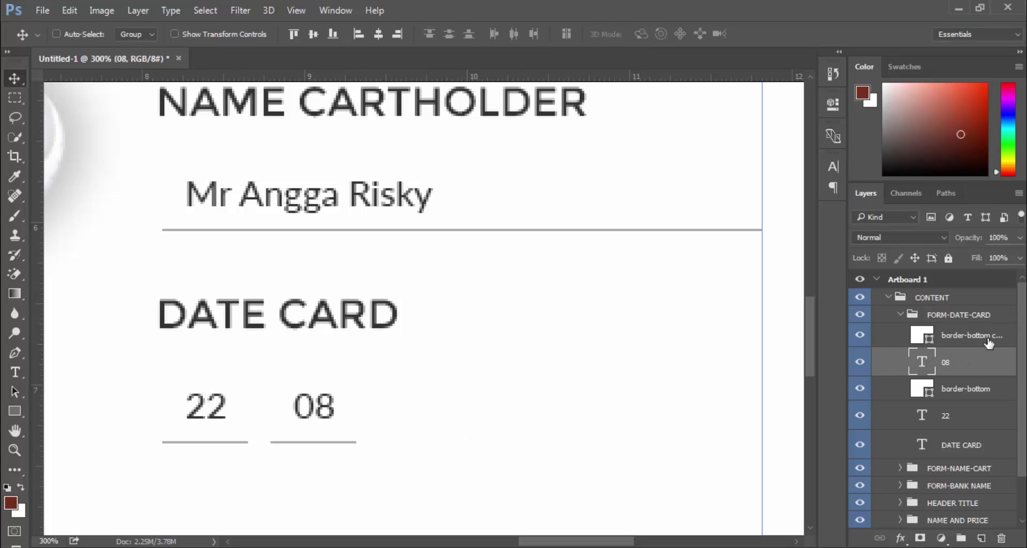
Duplicate the 08 field and underline, shift the copy right, and retype it as 2019.
left_click(950, 340)
left_click(947, 363, "shift")
right_click(948, 364)
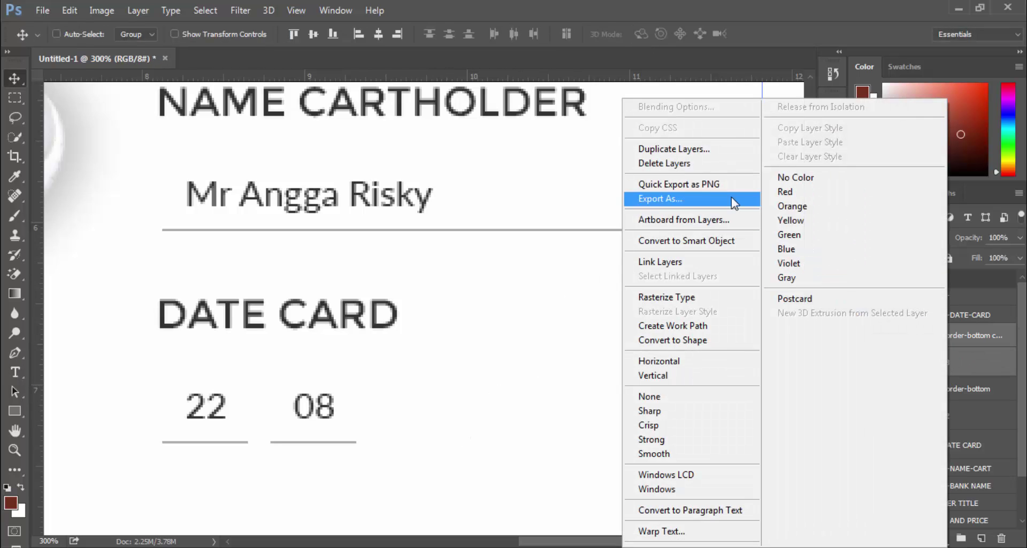
left_click(711, 151)
left_click(662, 179)
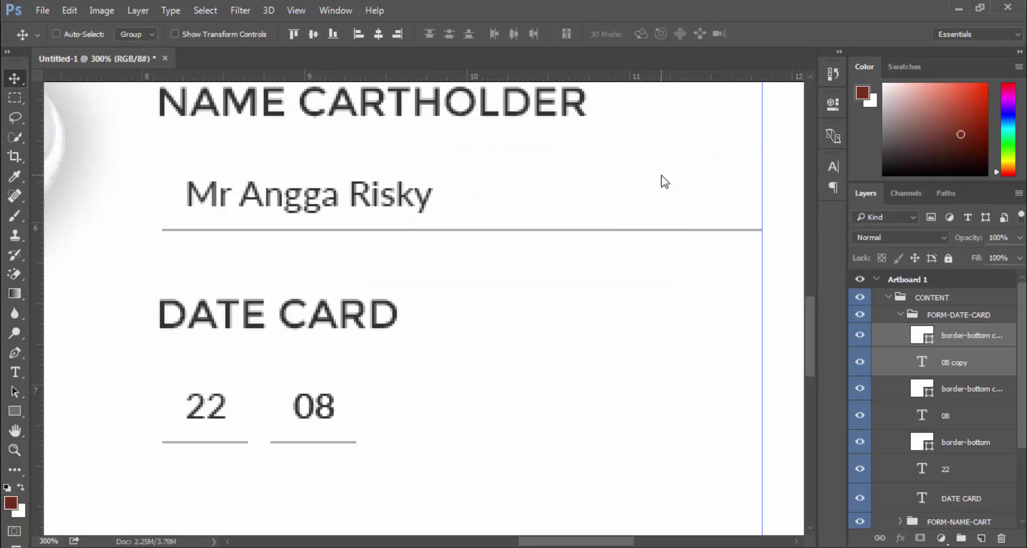
key("shift+Right")
key("shift+Right")
key("shift+Right")
key("shift+Right")
key("shift+Right")
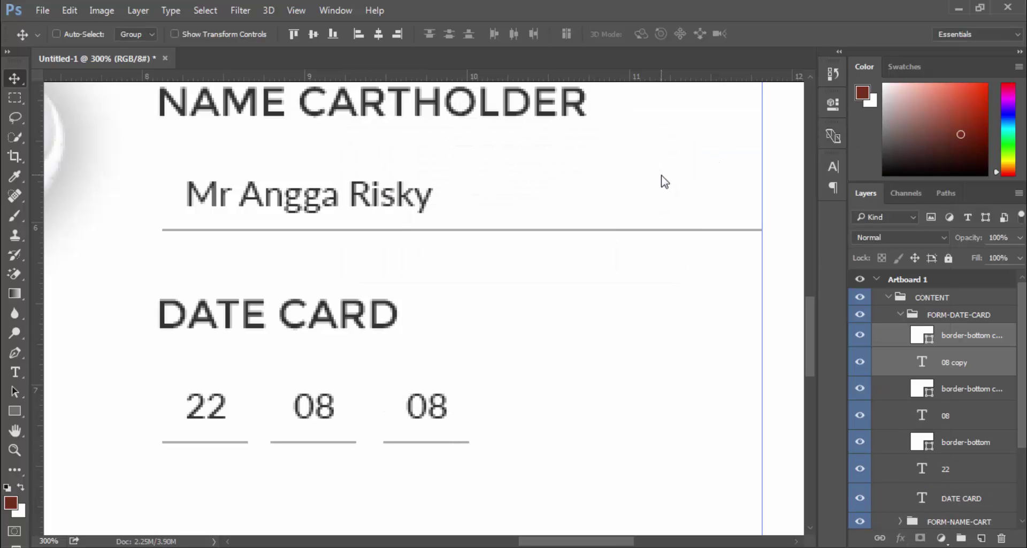
double_click(922, 361)
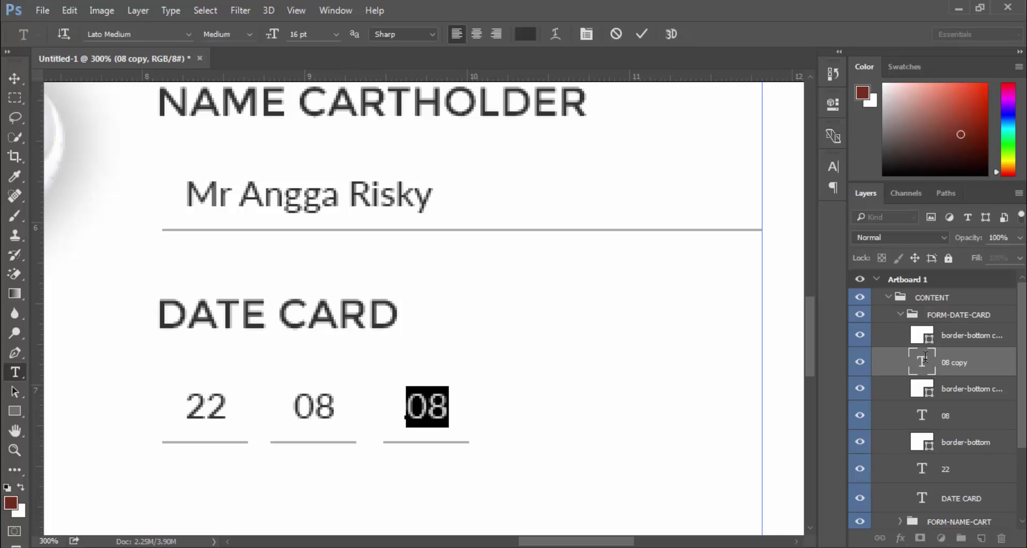
type("2019")
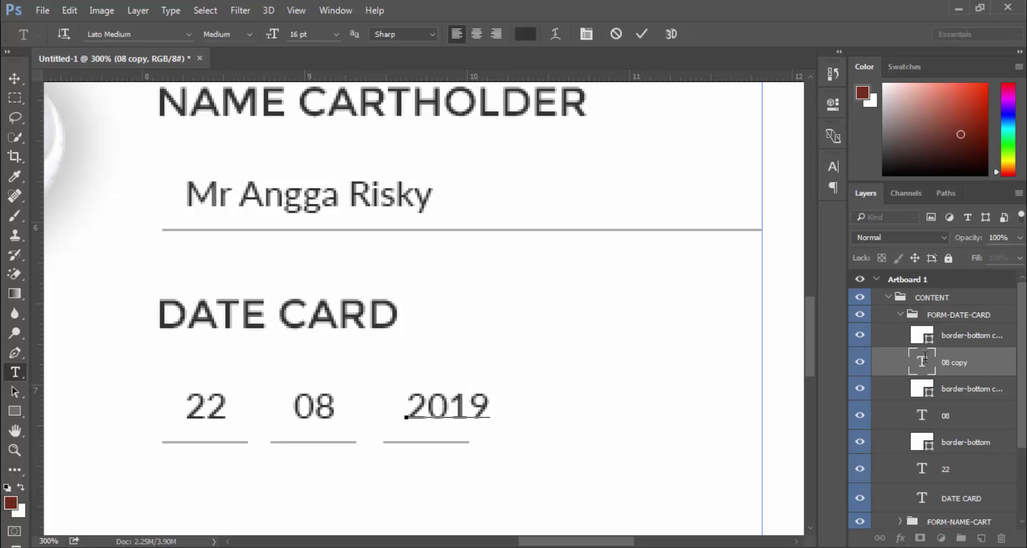
left_click(641, 34)
key("v")
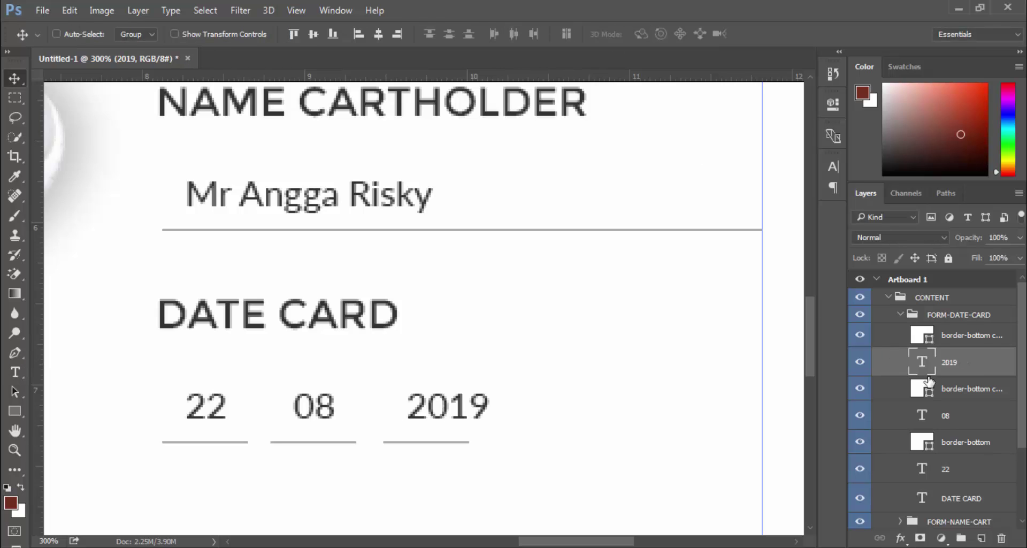
Lengthen the underline beneath 2019 and center the year over it.
left_click(971, 343)
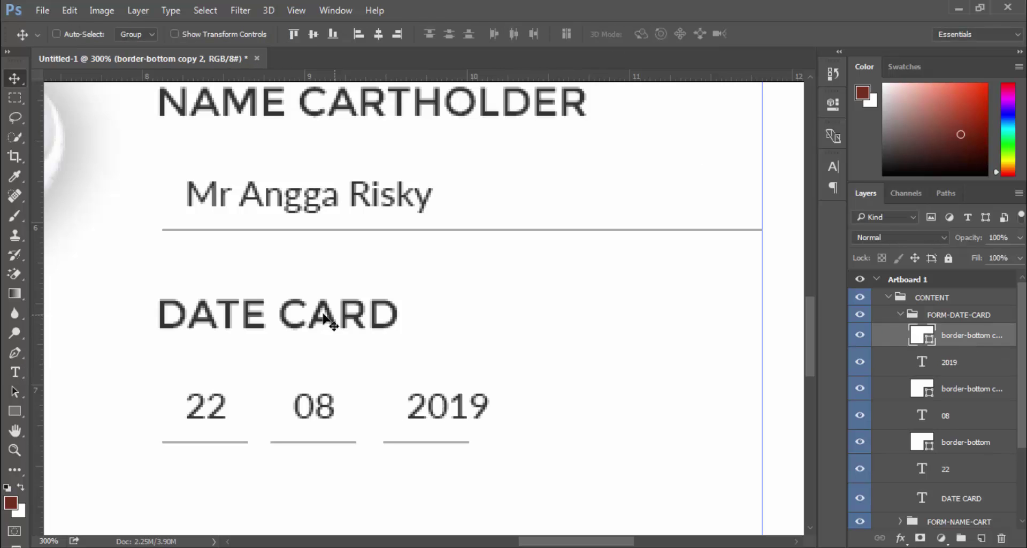
left_click(210, 35)
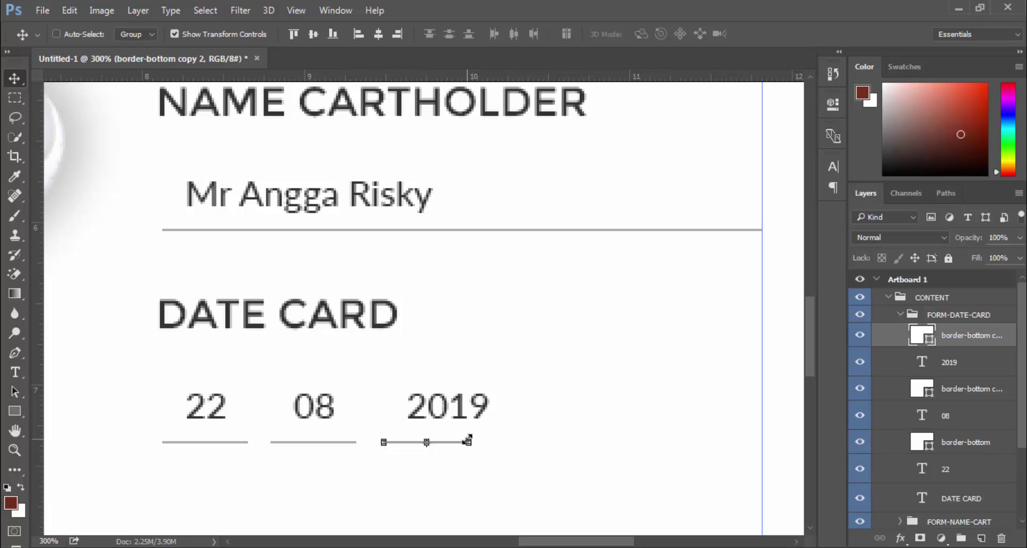
left_click_drag(467, 442, 511, 442)
key("Return")
left_click(232, 36)
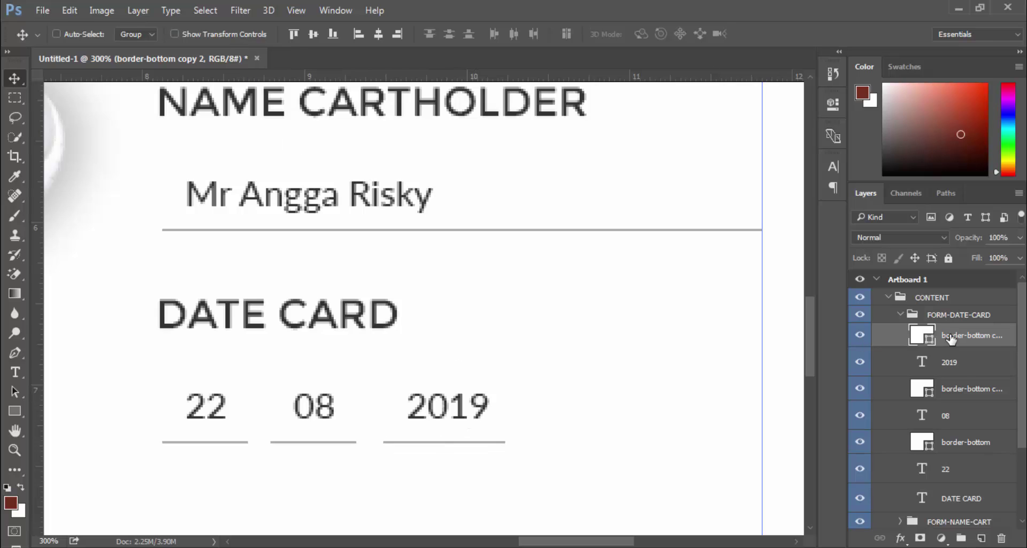
left_click(949, 362, "ctrl")
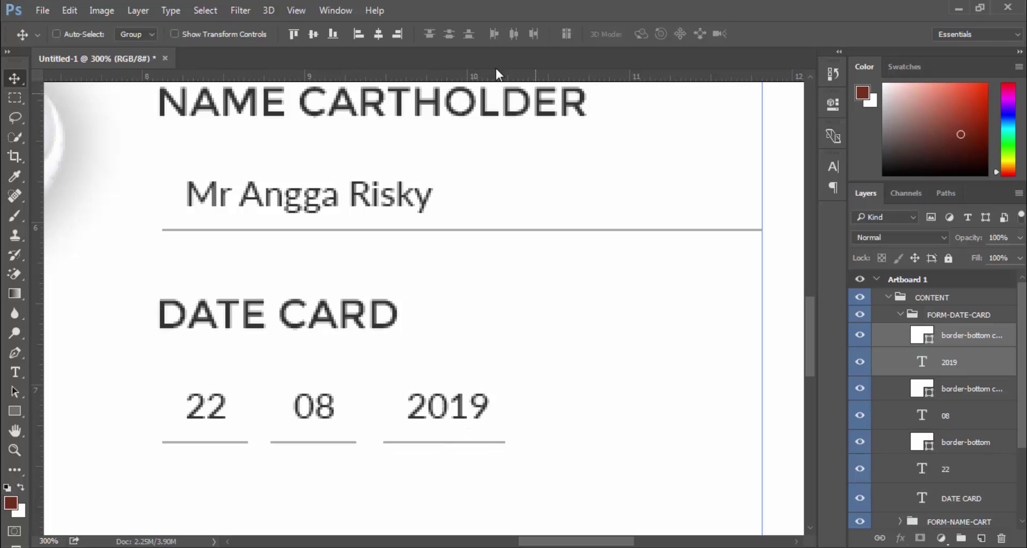
left_click(378, 34)
Zoom out to view the whole payment card and collapse the FORM-DATE-CARD group.
scroll(529, 421, "down", 1)
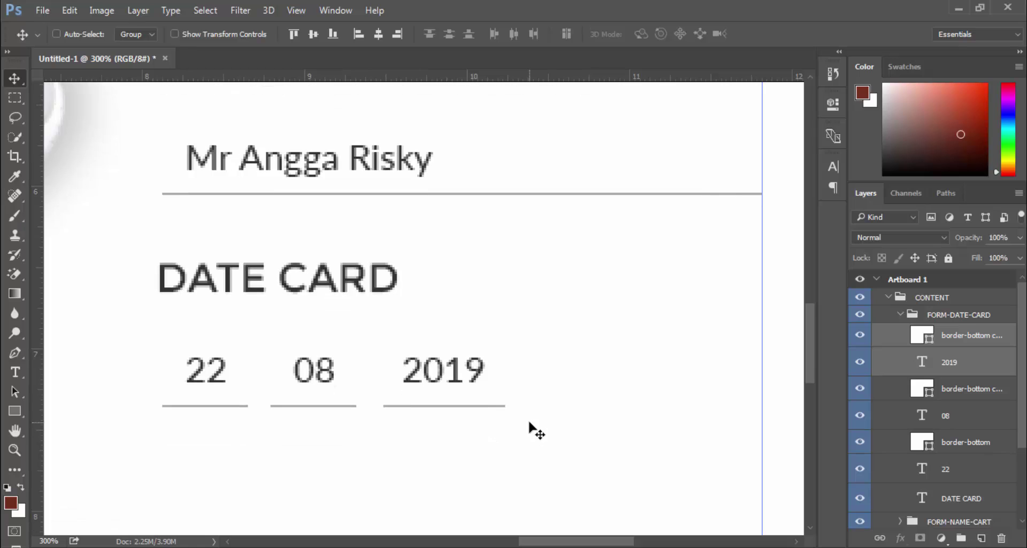
scroll(530, 421, "down", 2)
scroll(530, 420, "down", 2)
scroll(536, 428, "up", 1)
scroll(537, 427, "up", 2)
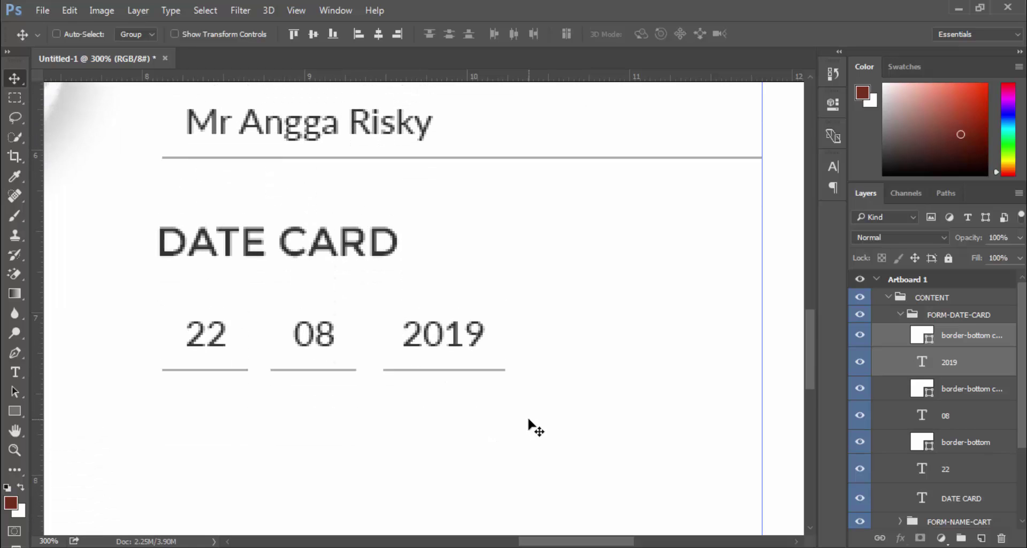
scroll(530, 420, "up", 1)
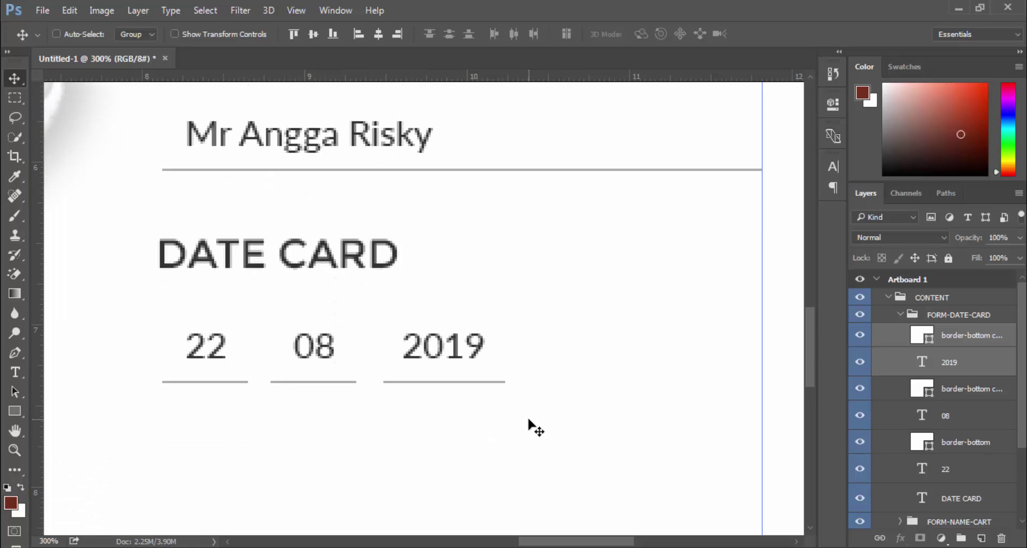
scroll(529, 420, "right", 1)
scroll(530, 421, "right", 1)
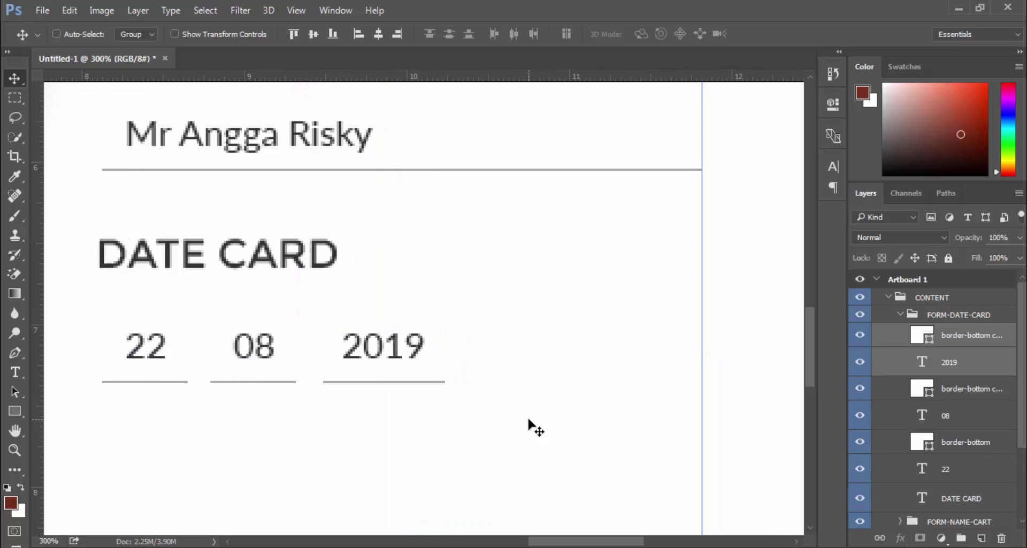
scroll(523, 415, "left", 1)
scroll(523, 415, "left", 1)
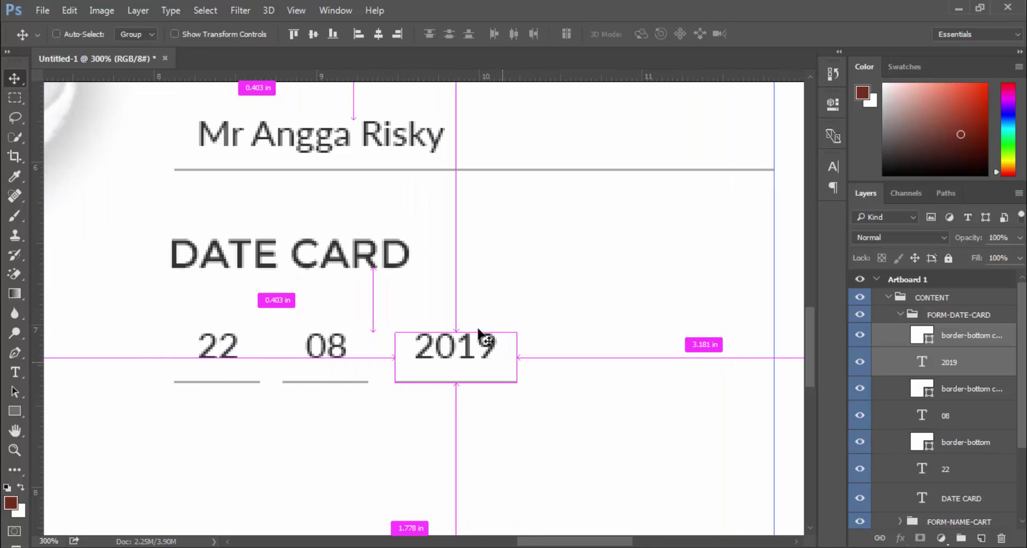
scroll(478, 356, "right", 1)
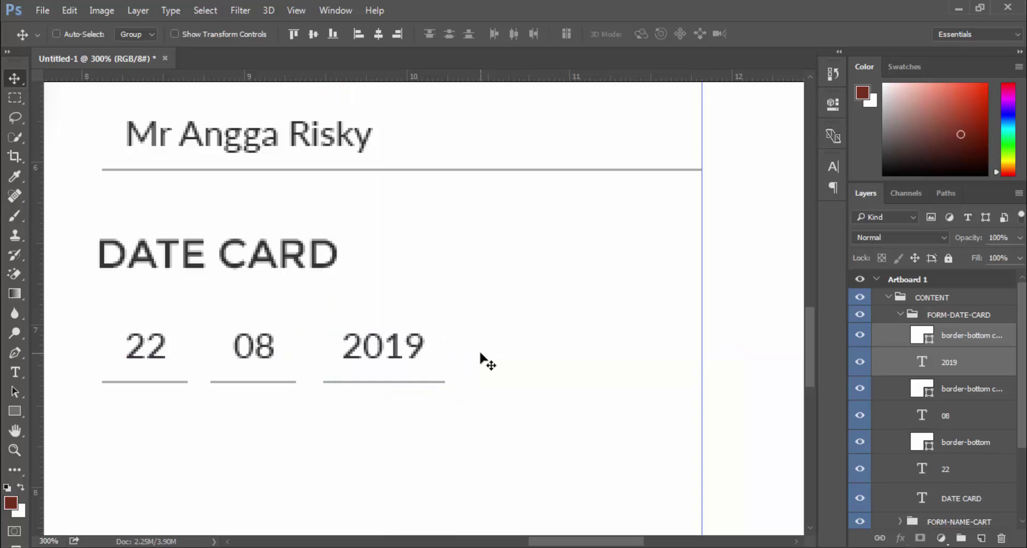
key("ctrl+minus")
key("ctrl+minus")
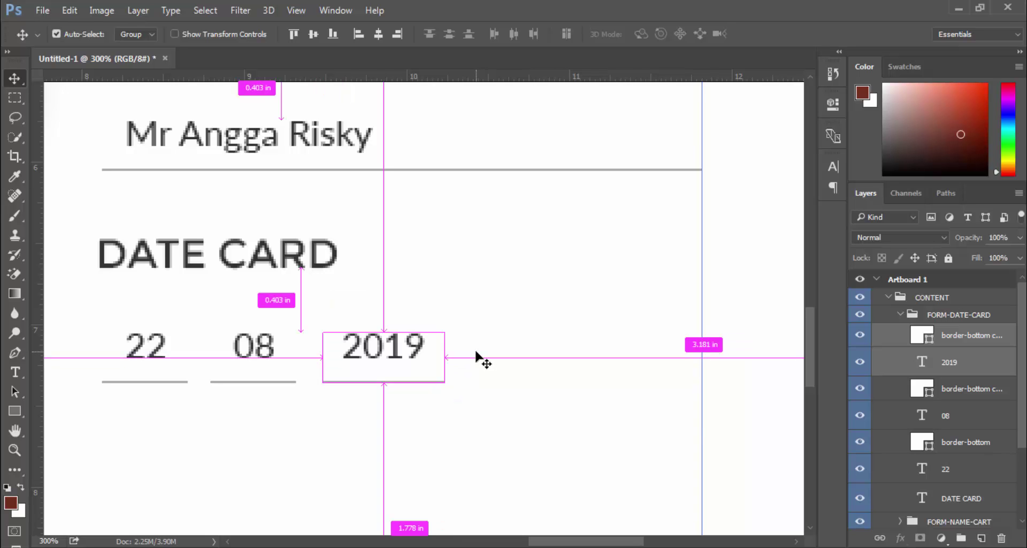
scroll(483, 359, "left", 1)
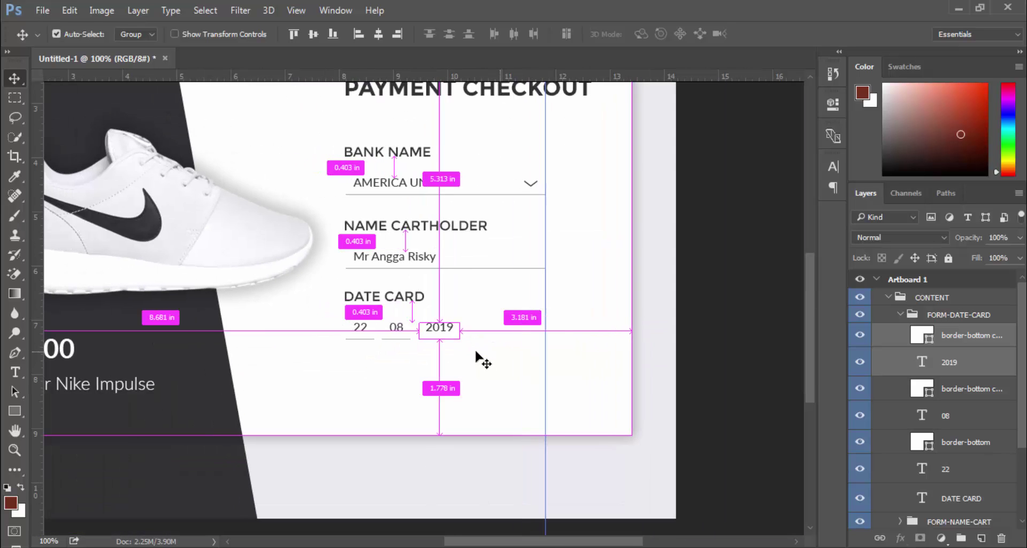
left_click(897, 314)
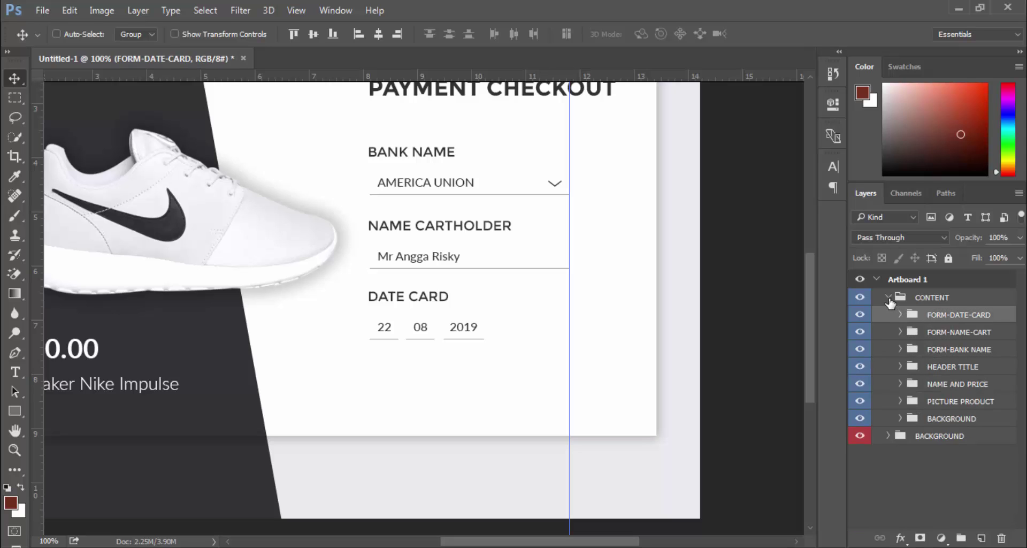
Draw a rounded rectangle over the DATE CARD area.
scroll(717, 342, "up", 2)
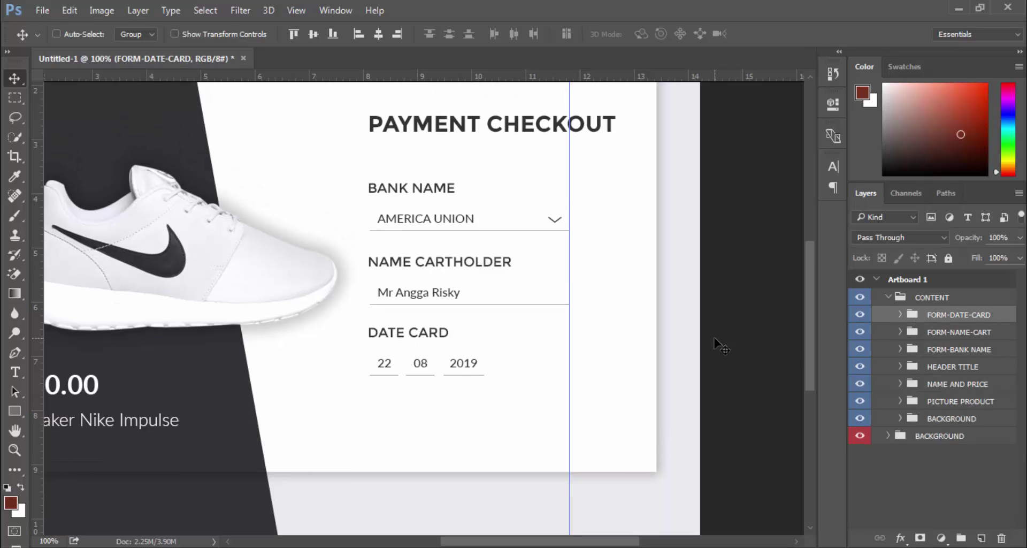
scroll(717, 343, "up", 1)
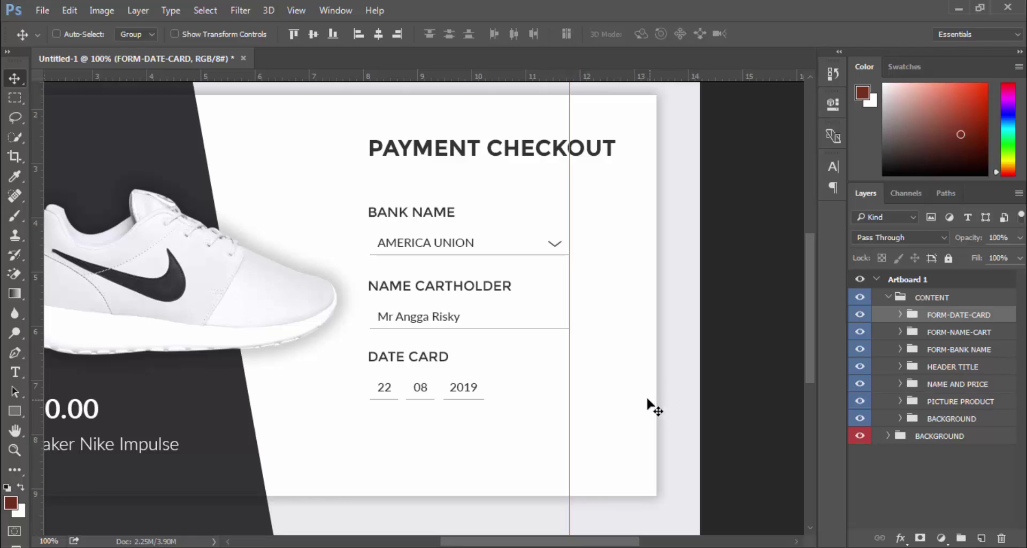
left_click(14, 411)
left_click(56, 424)
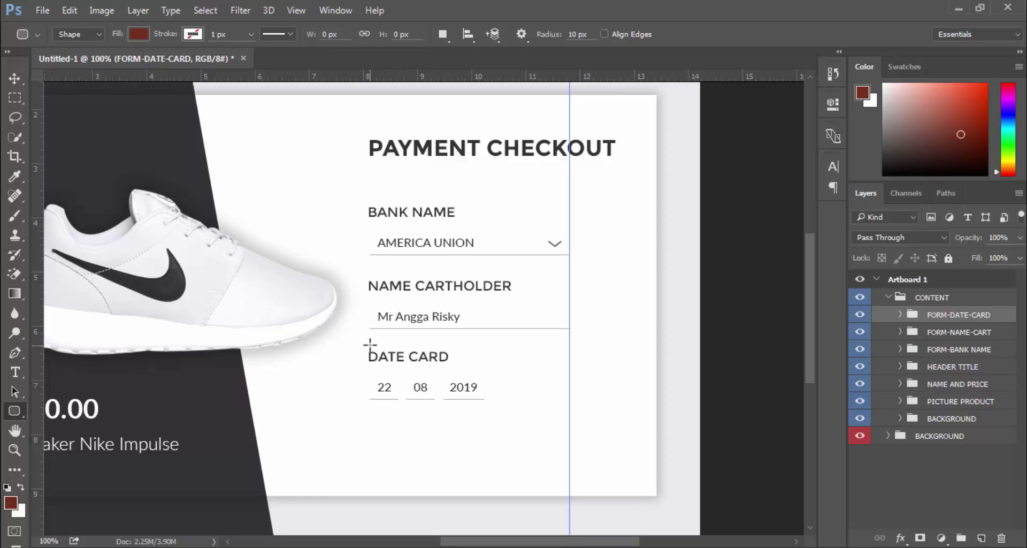
left_click_drag(368, 345, 476, 368)
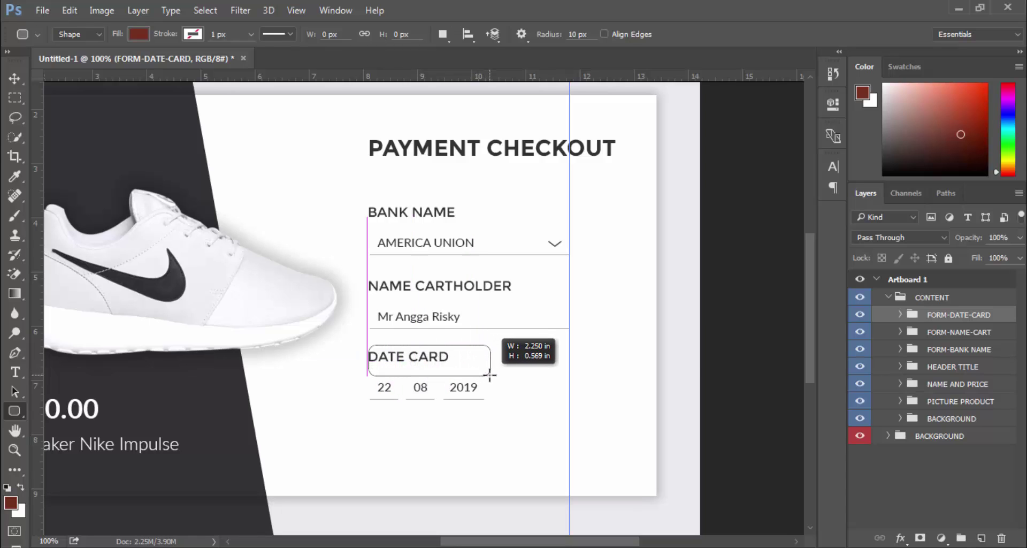
left_click_drag(476, 369, 491, 375)
left_click(788, 98)
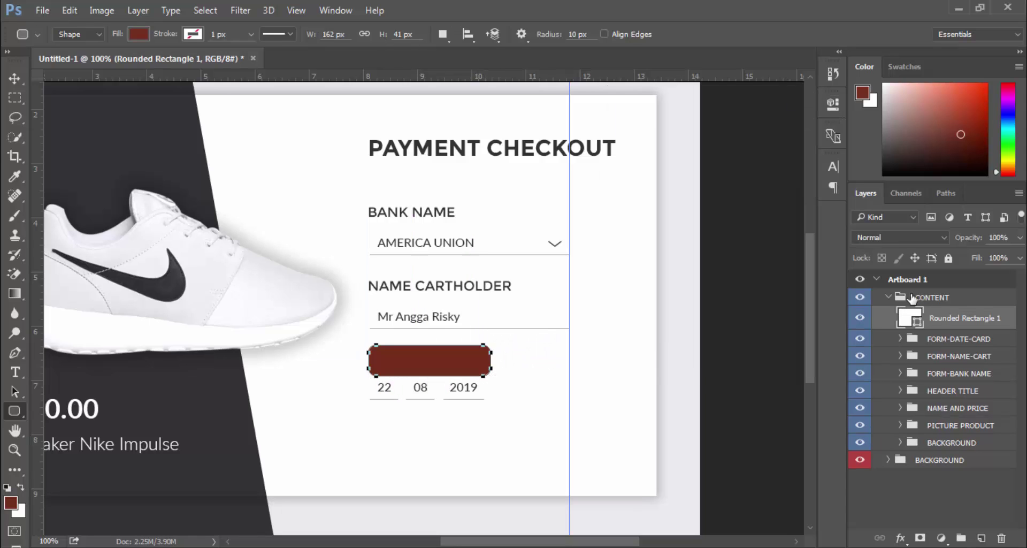
Nudge the rectangle down so it sits below the 22, 08 and 2019 fields.
key("v")
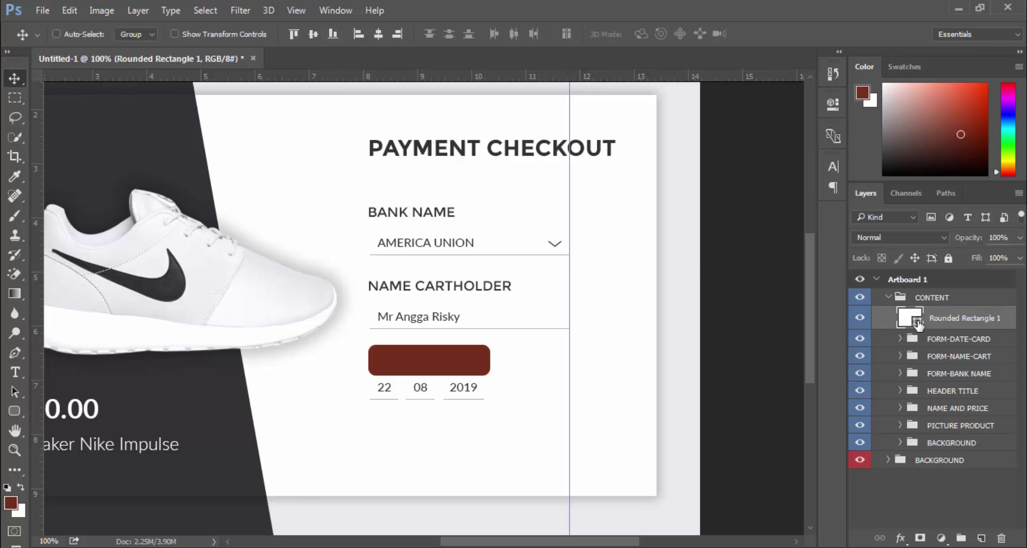
key("shift+Down")
key("shift+Down")
key("shift+Down")
key("shift+Down")
key("shift+Down")
key("shift+Down")
key("shift+Down")
key("shift+Down")
key("shift+Down")
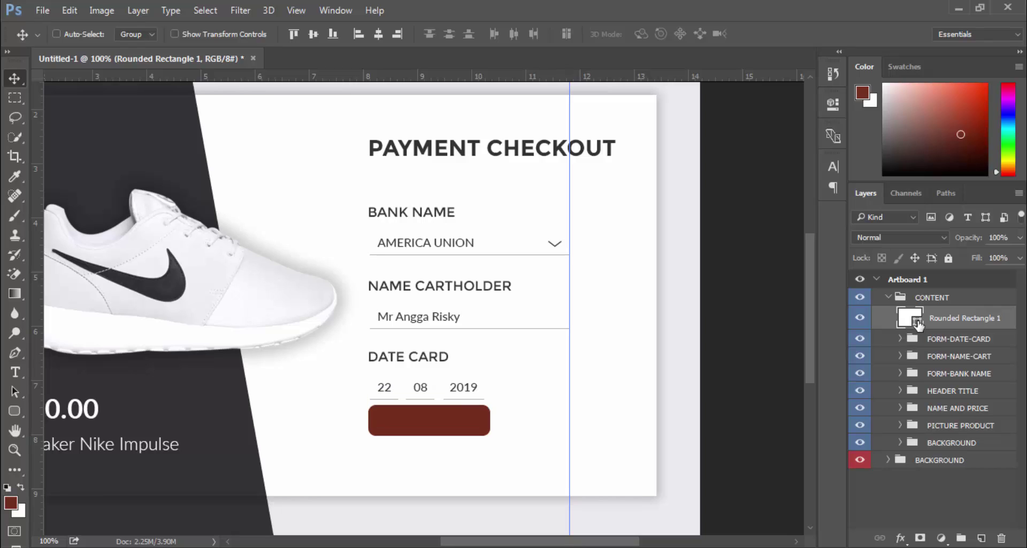
key("shift+Down")
key("shift+Down")
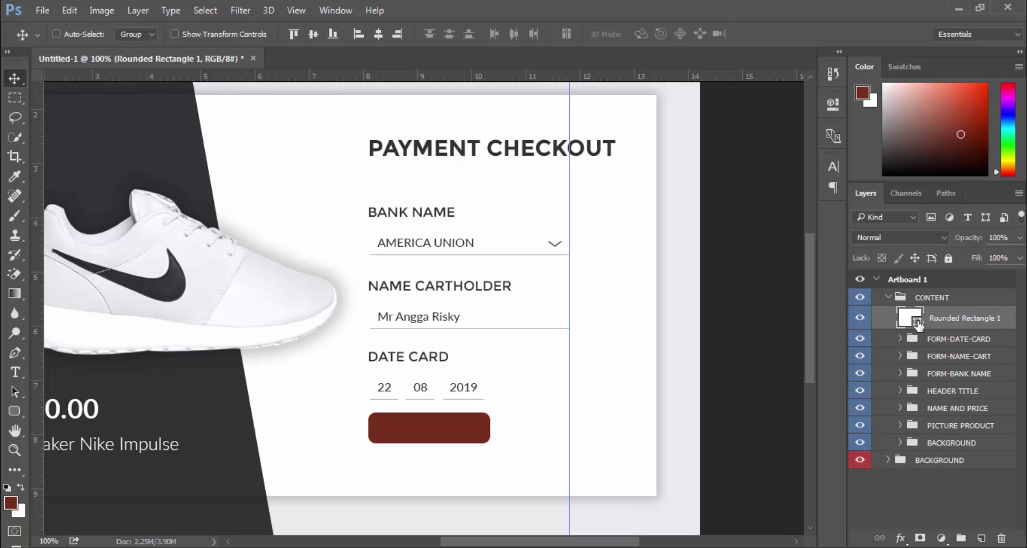
key("shift+Down")
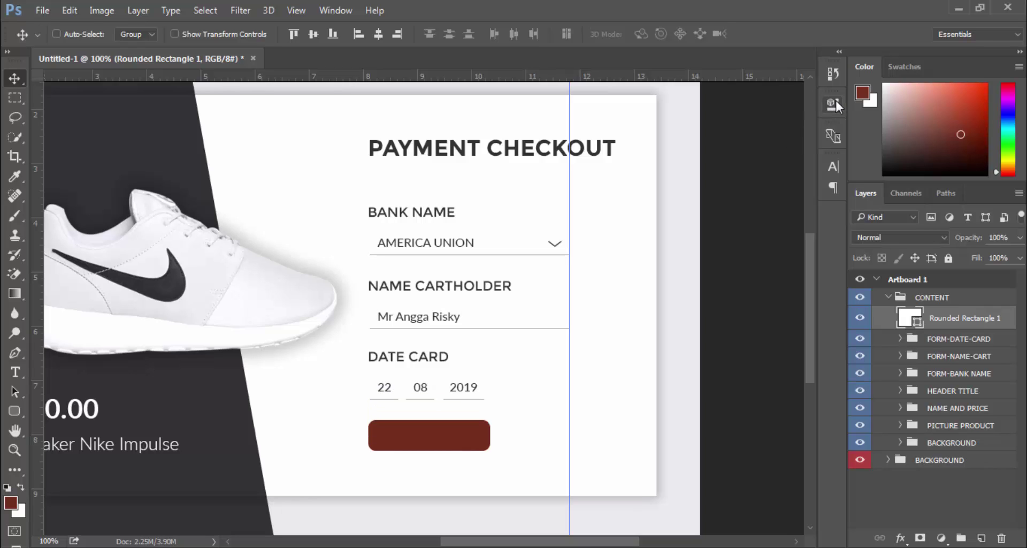
Give the button rectangle a 5 px corner radius and a dark gray fill sampled from the left panel.
left_click(836, 101)
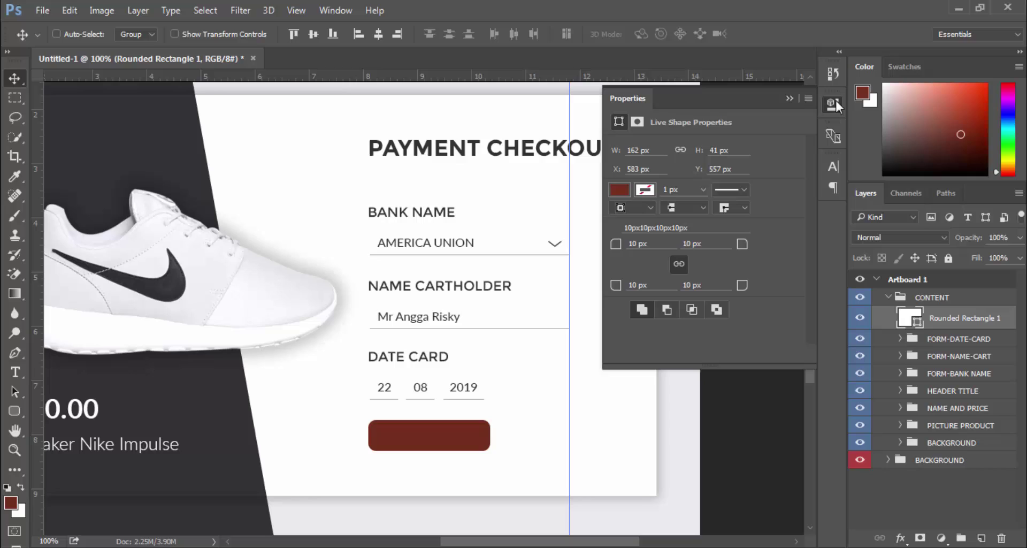
left_click(597, 246)
type("5")
key("Return")
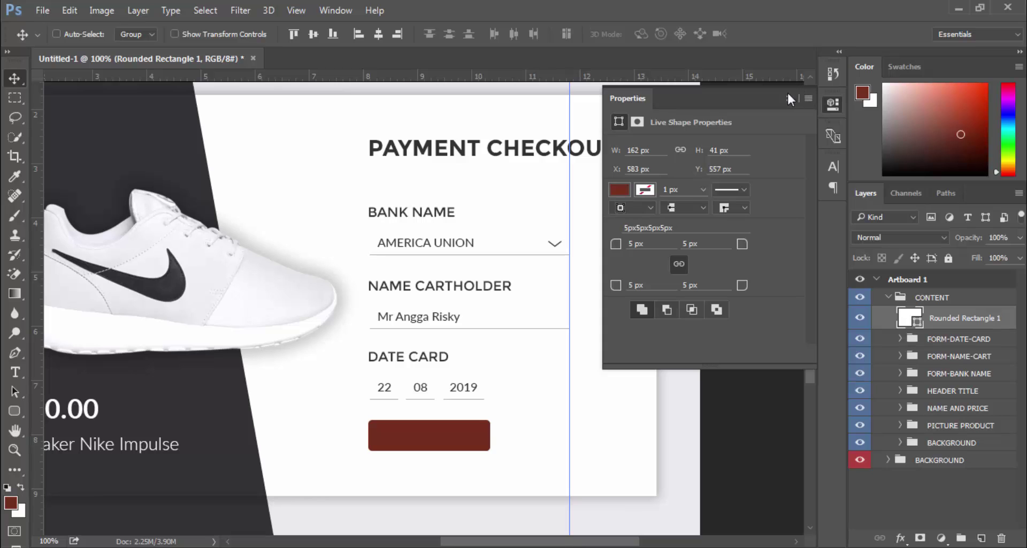
left_click(788, 94)
double_click(908, 318)
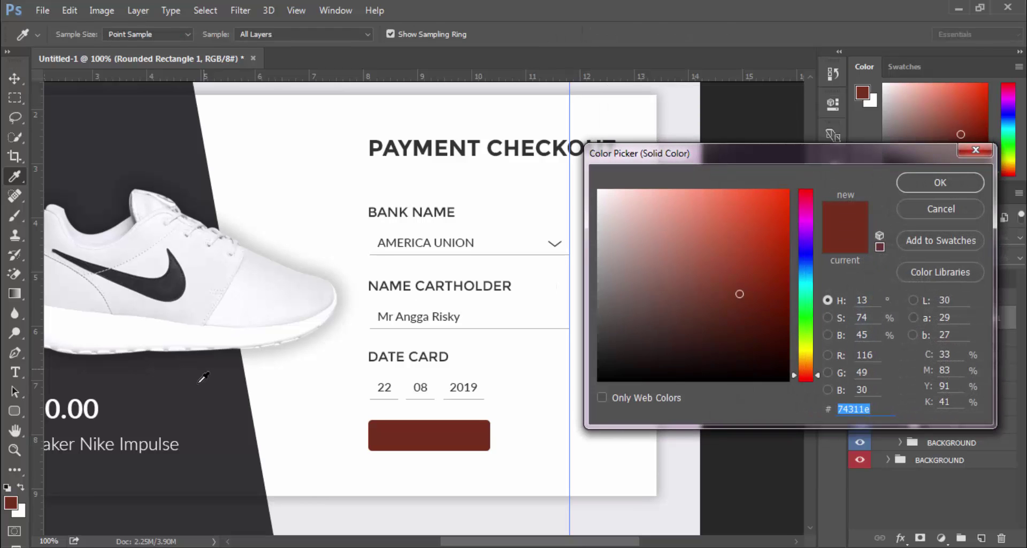
left_click(203, 378)
left_click(920, 184)
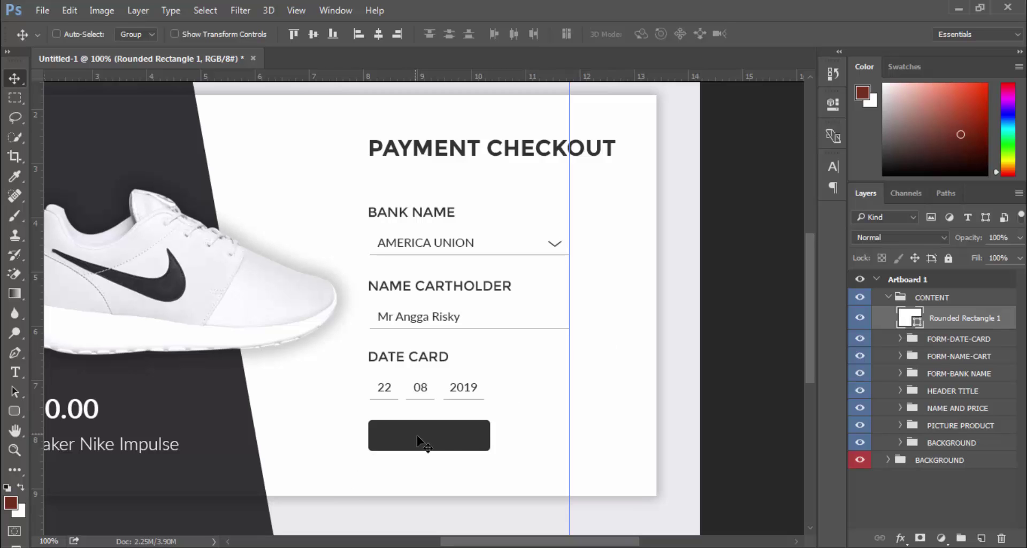
Add a soft drop shadow (opacity 30, distance 0, spread 20, size 30) to the button.
left_click(899, 536)
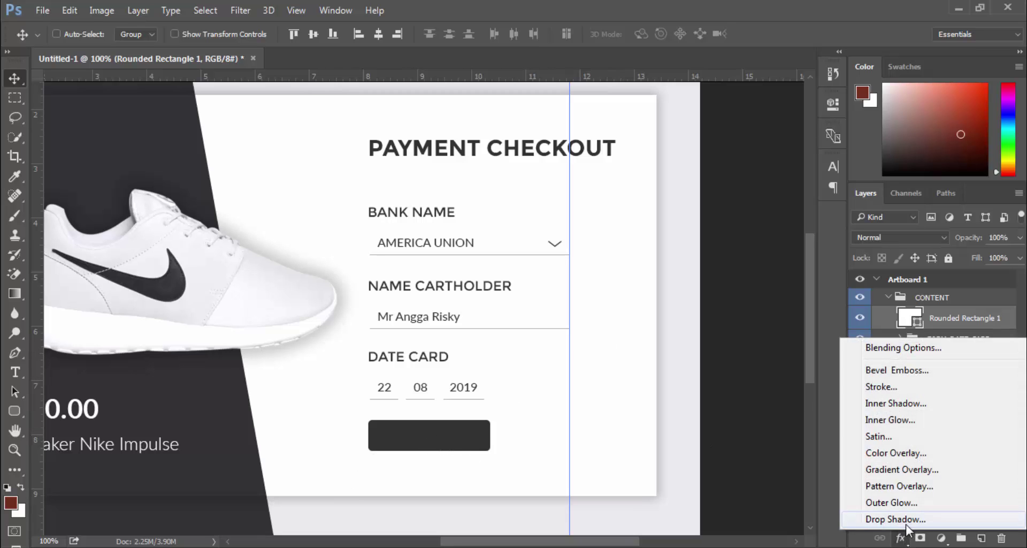
left_click(903, 518)
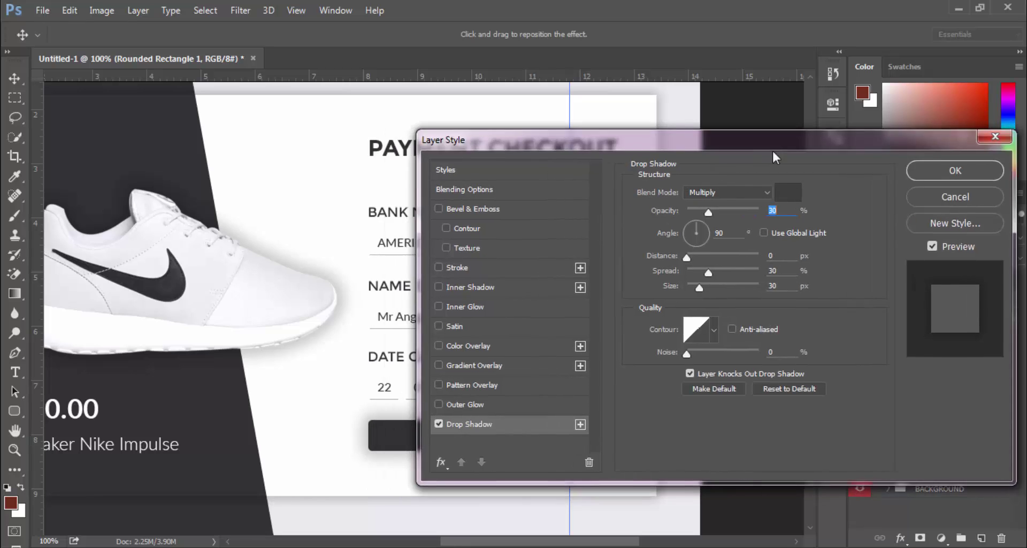
left_click_drag(715, 139, 825, 151)
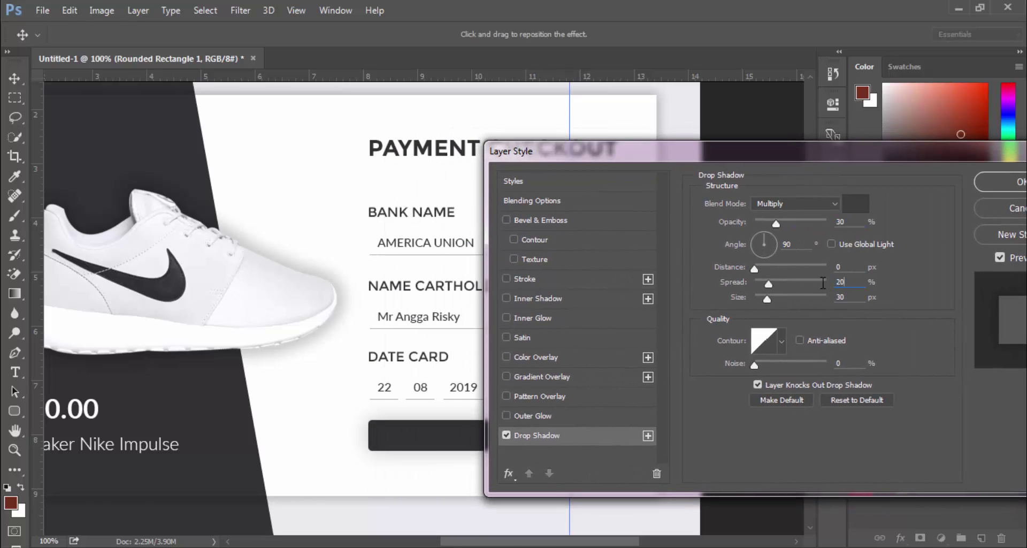
left_click(849, 296)
type("20")
key("Return")
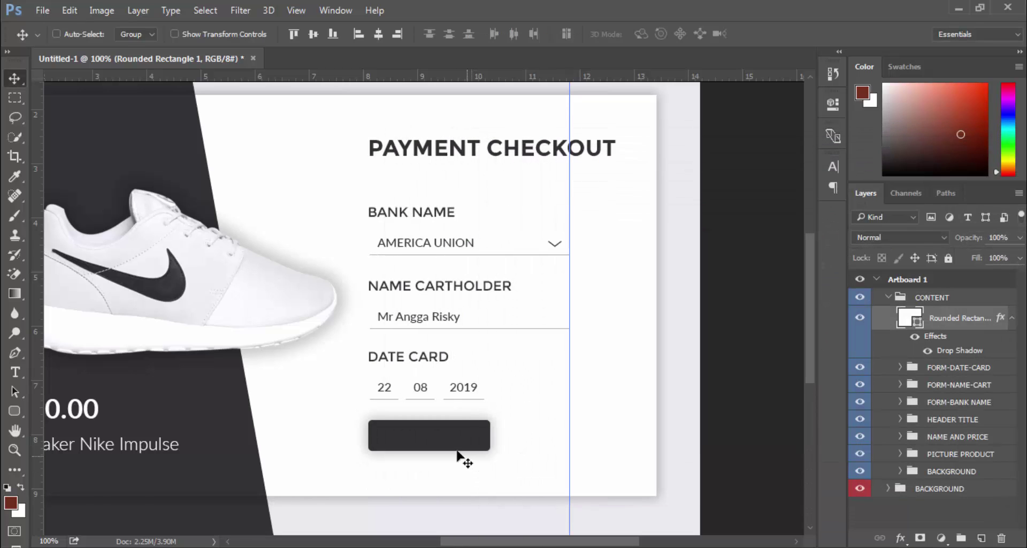
left_click(15, 372)
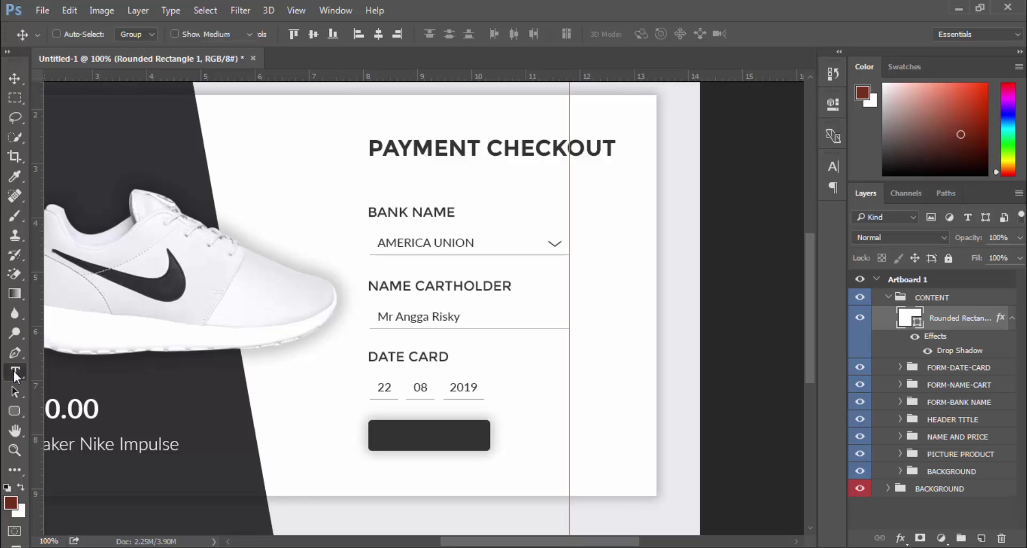
Add white (ffffff) BAYAR text on the button, with its layer placed above the rectangle.
left_click(959, 368)
left_click(409, 434)
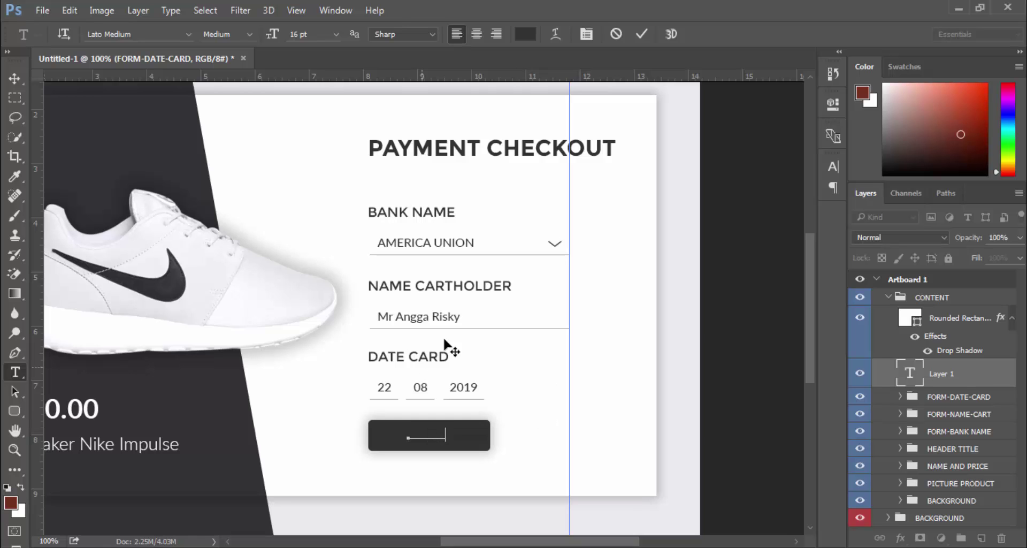
left_click(526, 34)
type("ffffff")
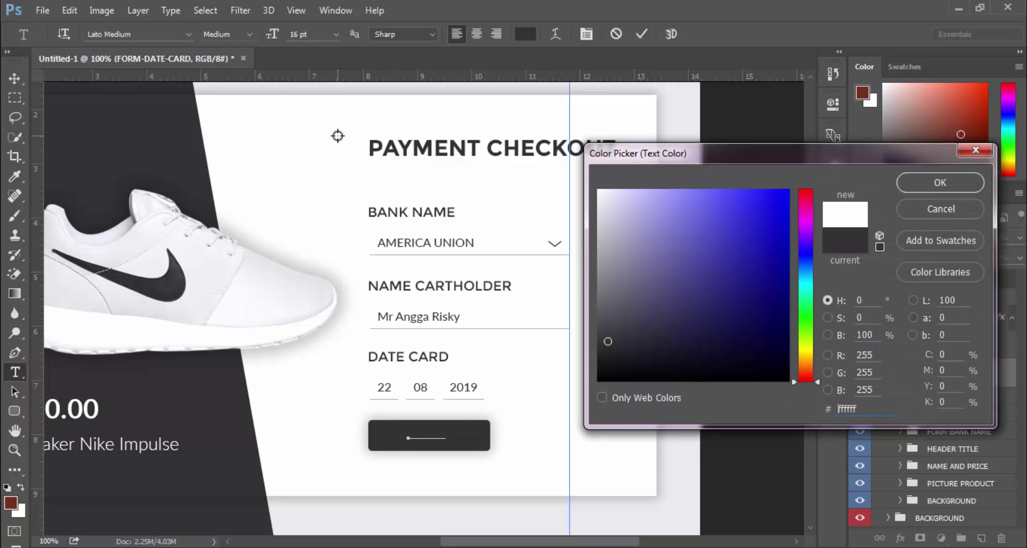
left_click(960, 180)
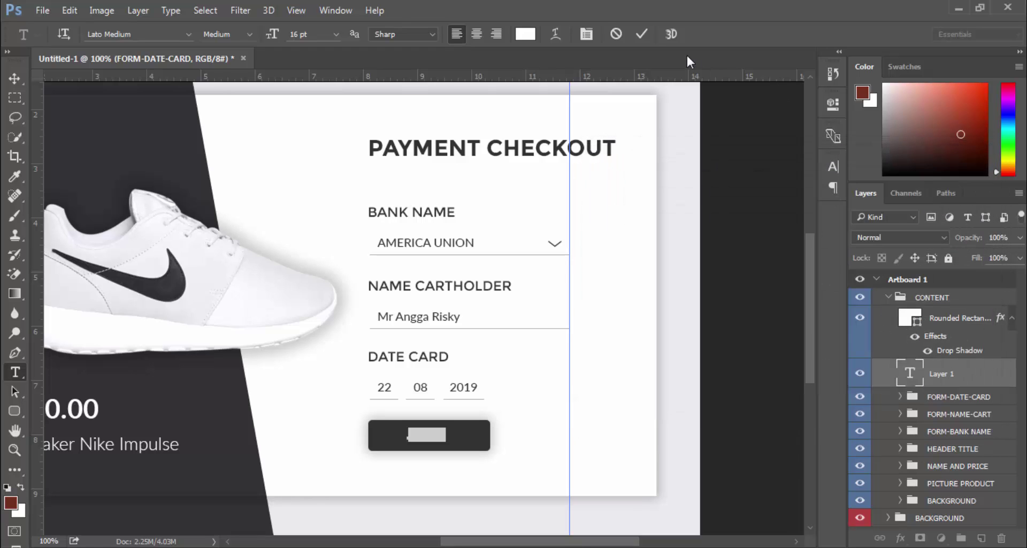
left_click(642, 35)
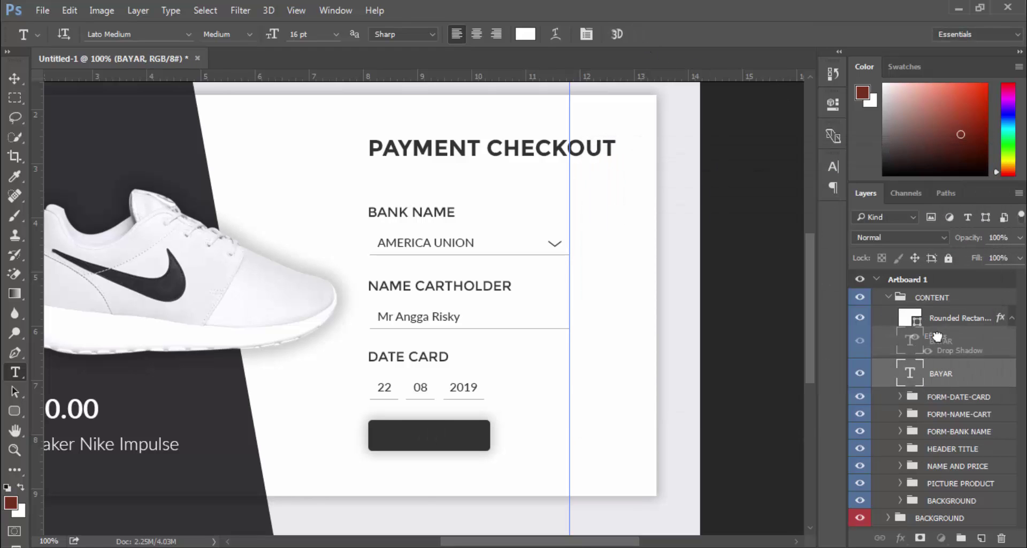
left_click_drag(929, 377, 936, 313)
key("v")
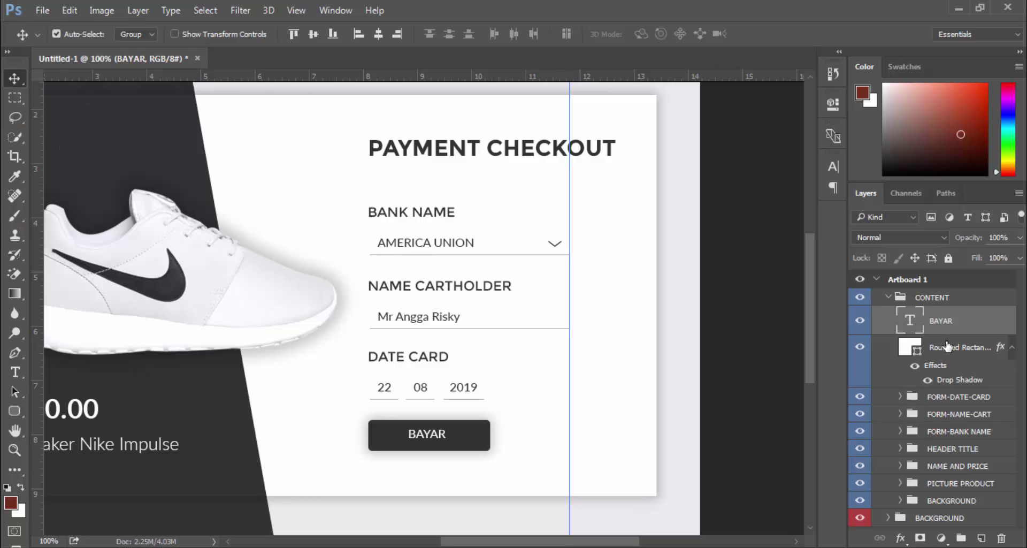
left_click(947, 347, "shift")
Center BAYAR on the button, group both as BUTTON-BAYAR, and nudge the group lower.
left_click(377, 34)
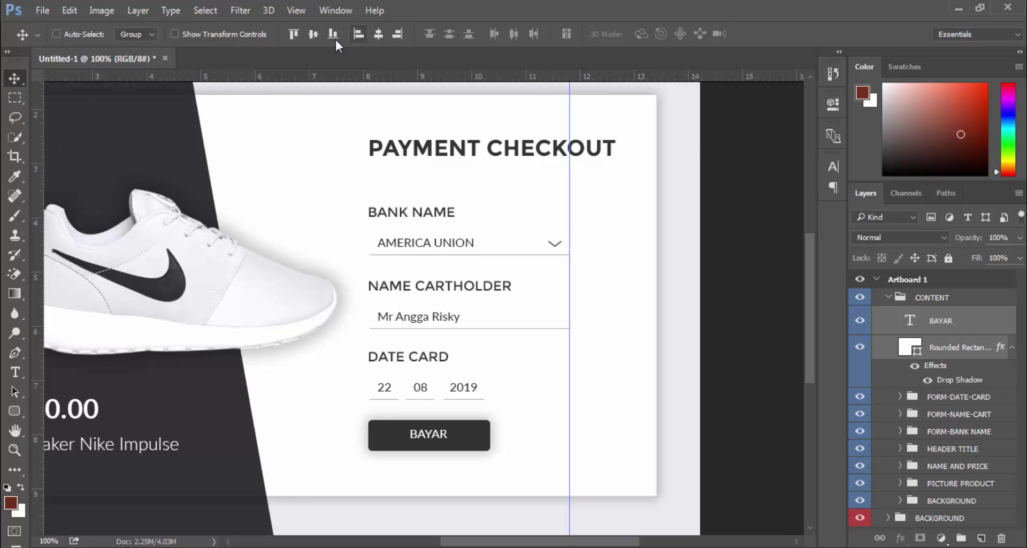
left_click(315, 36)
left_click_drag(953, 329, 961, 537)
double_click(942, 315)
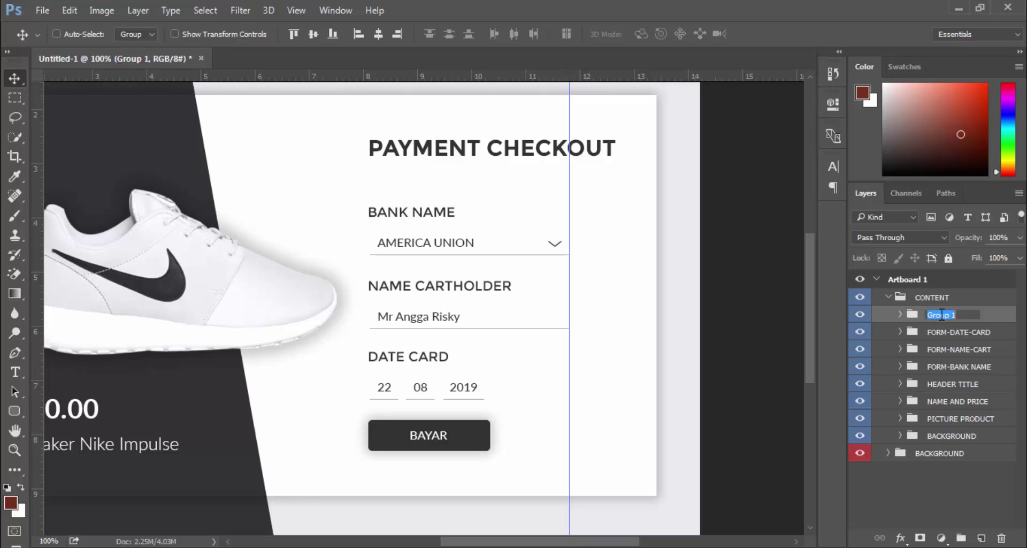
type("BA")
type("YAR")
key("Return")
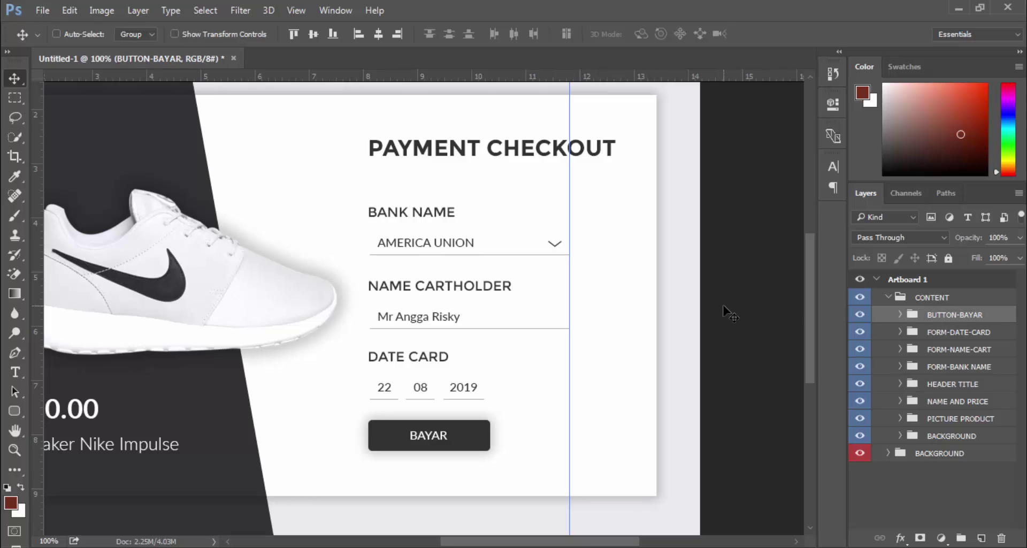
key("shift+Down")
key("shift+Down")
key("shift+Down")
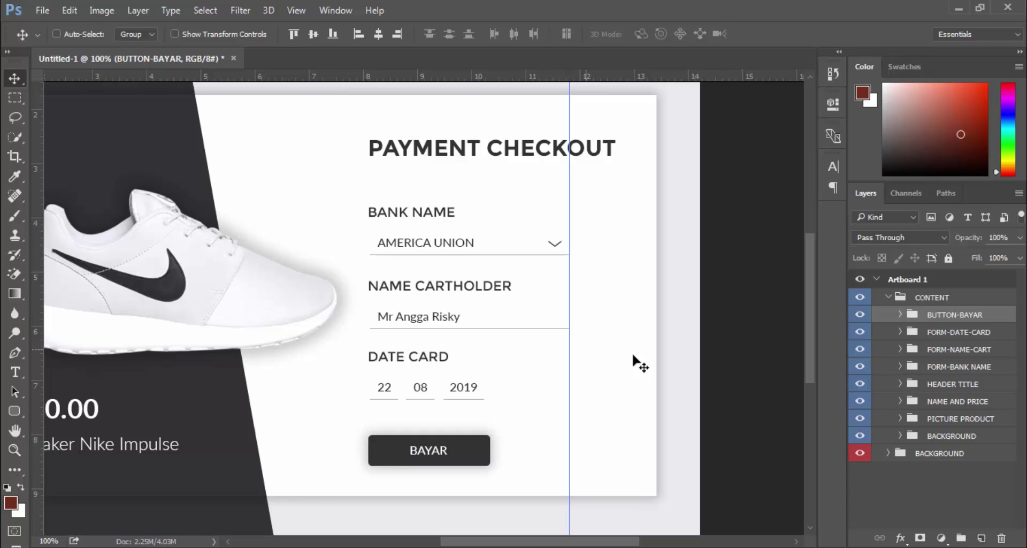
left_click(960, 403)
Shift the header, form field and BAYAR button groups up and right together.
left_click(963, 317, "shift")
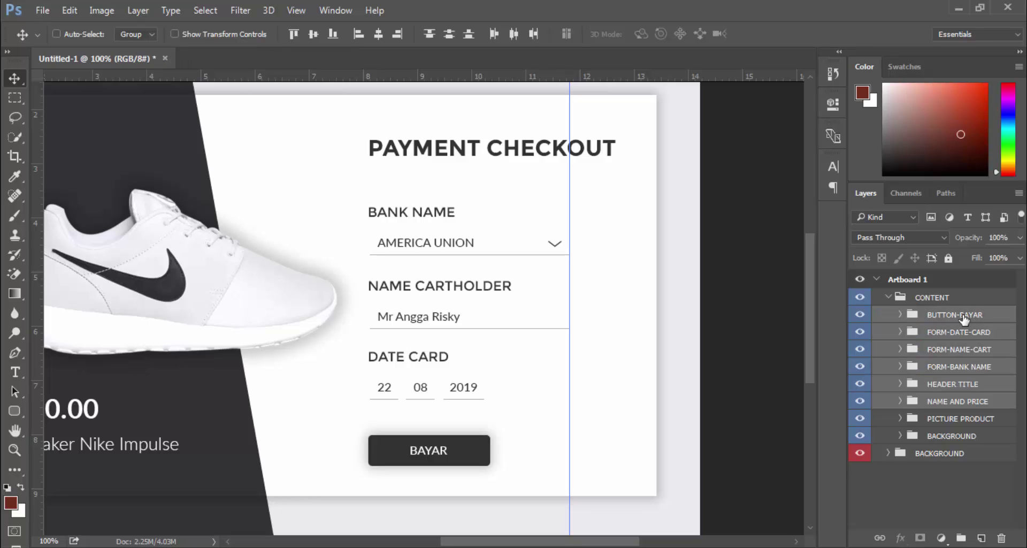
key("shift+Up")
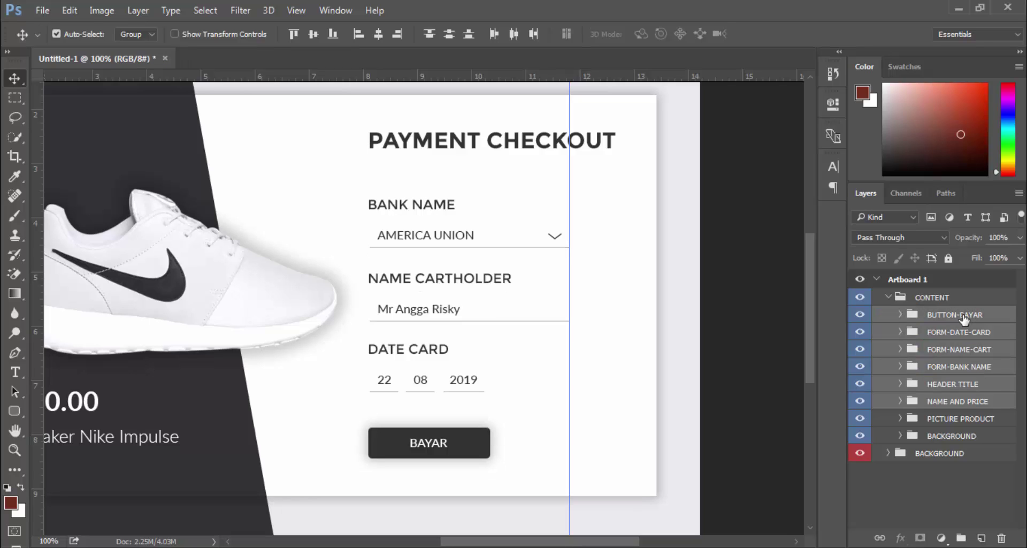
key("ctrl+z")
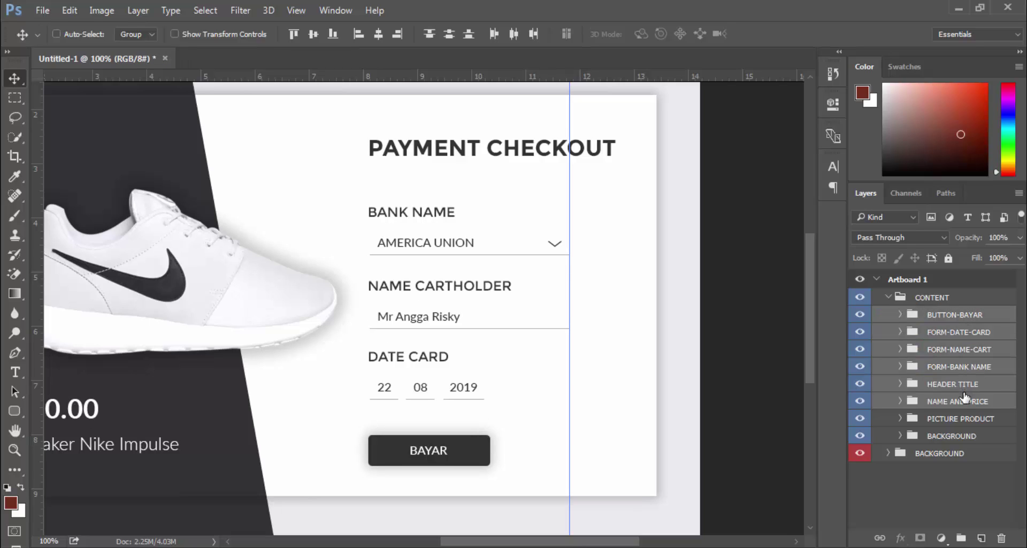
left_click(962, 402, "ctrl")
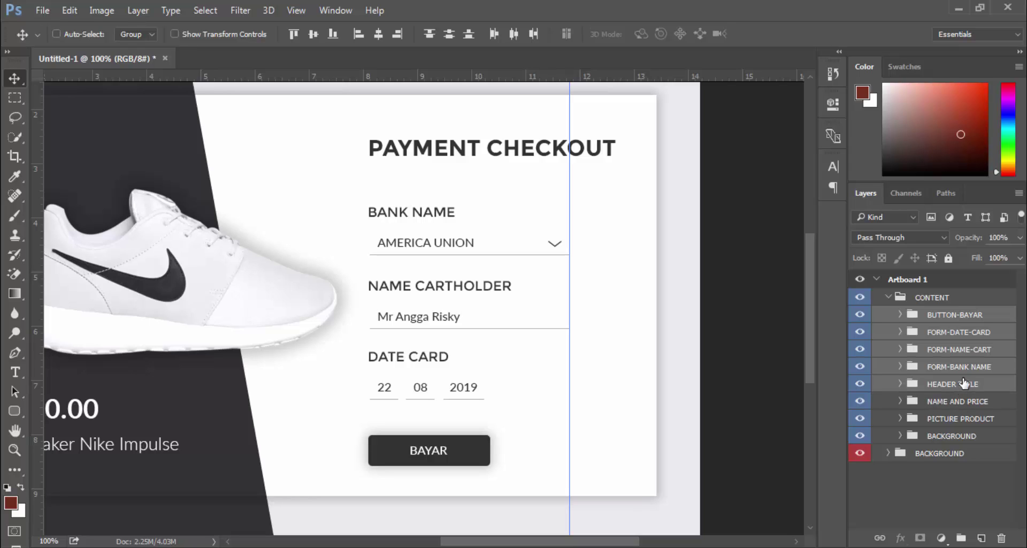
key("shift+Up")
key("shift+Right")
key("shift+Right")
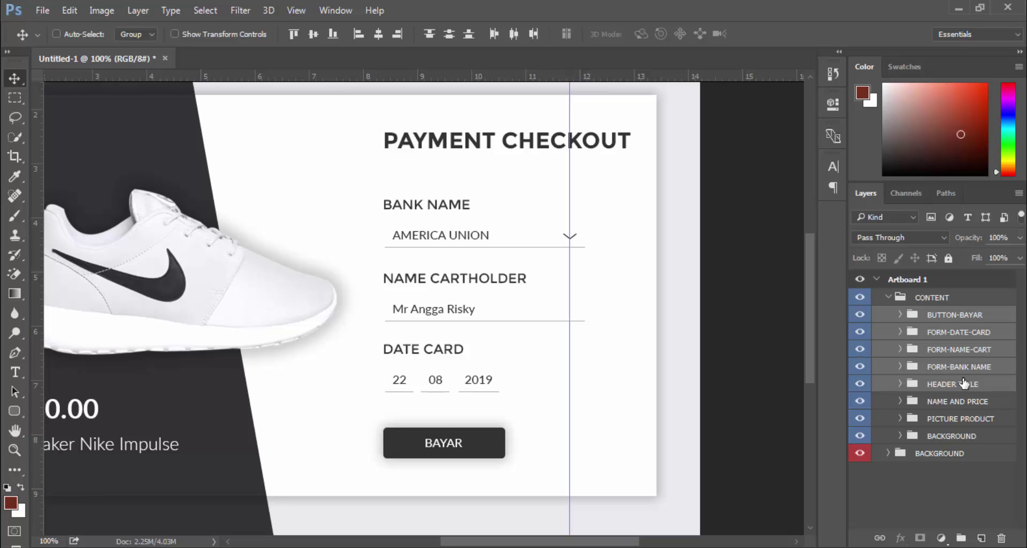
Zoom out and pan to review the whole checkout card.
key("ctrl+minus")
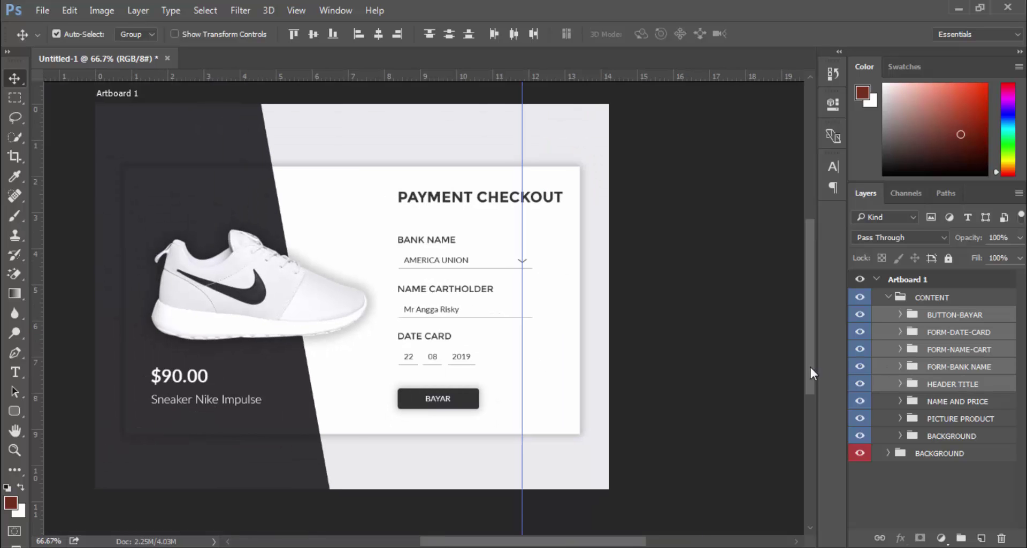
scroll(709, 348, "down", 1)
left_click_drag(640, 541, 608, 541)
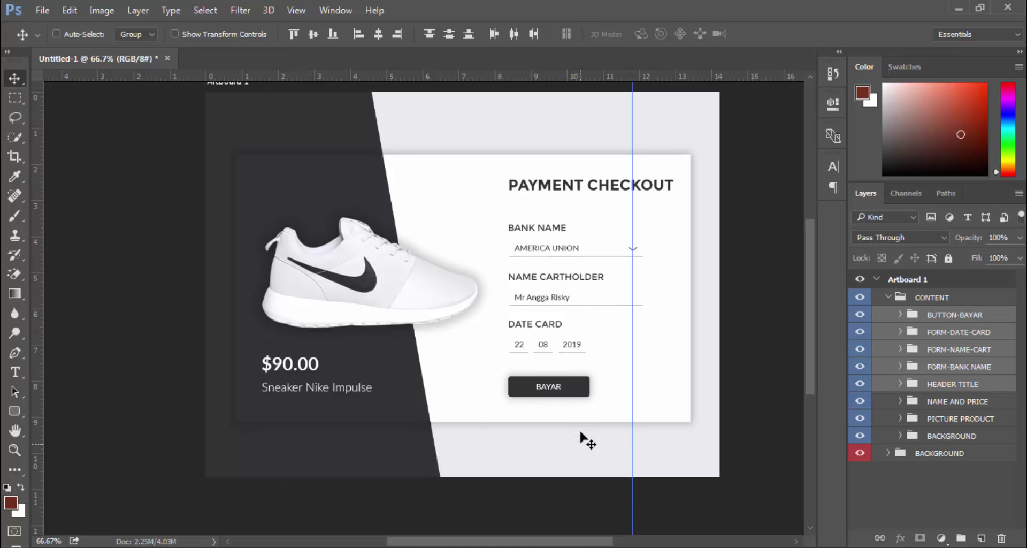
scroll(580, 433, "up", 1)
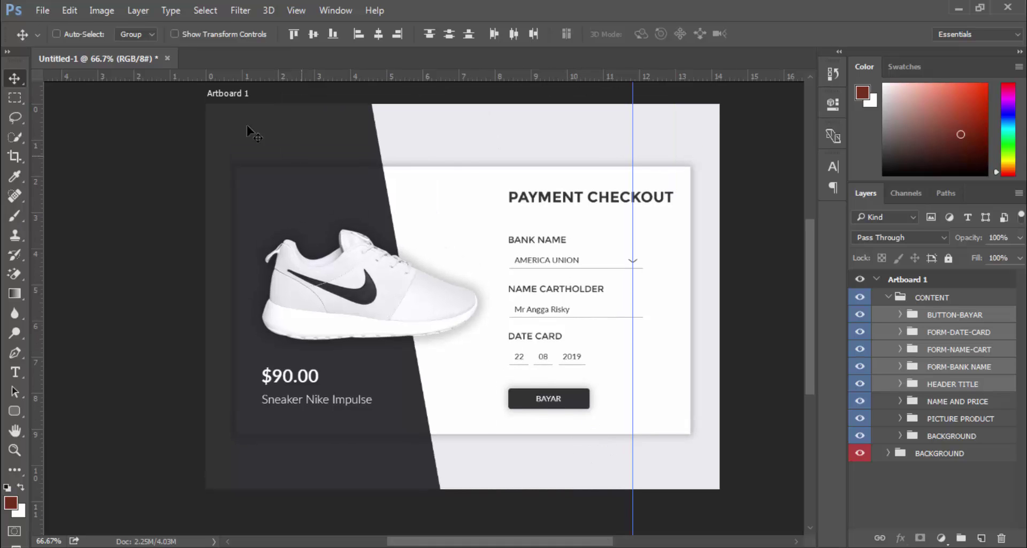